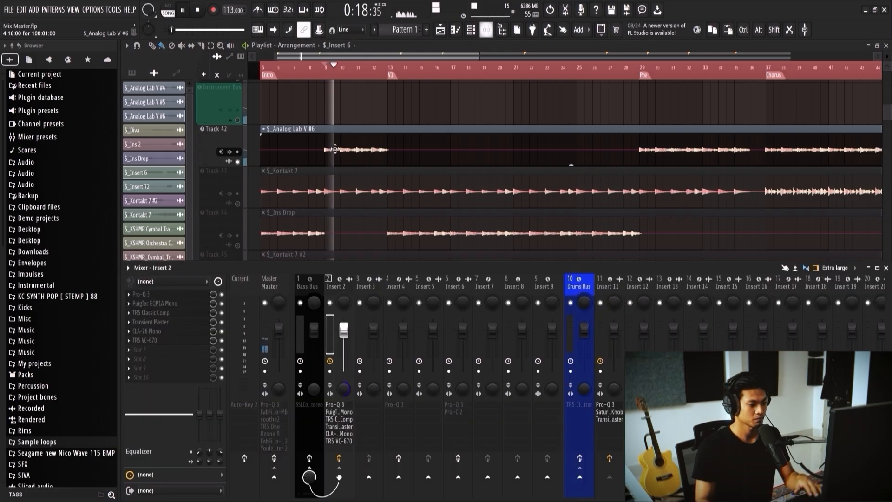
# Step: Stop playback, select mixer Insert 51 beside the Instrument Bus and open its Pro-Q 3 equalizer
pyautogui.scroll(-9, 681, 292)
pyautogui.scroll(-5, 682, 288)
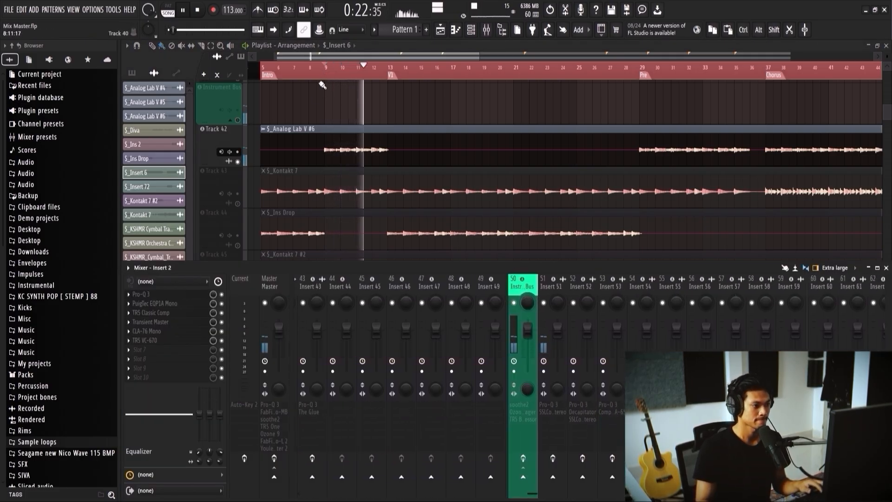
pyautogui.scroll(2, 319, 108)
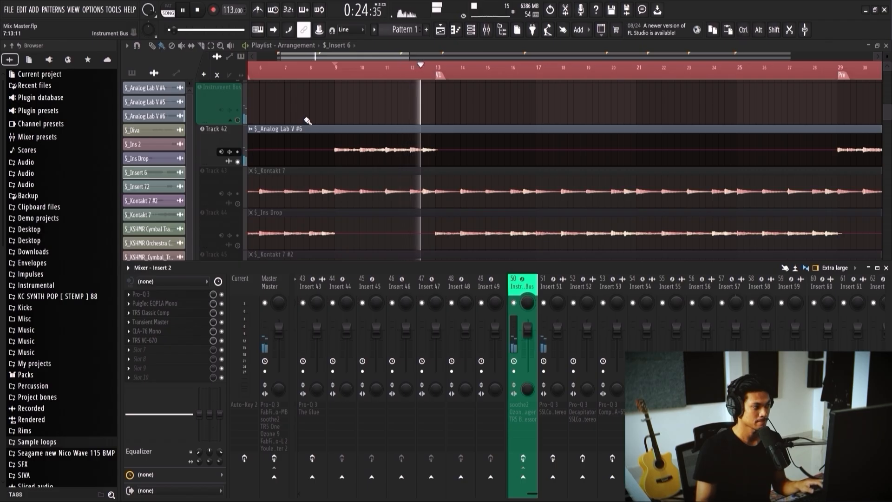
pyautogui.press('space')
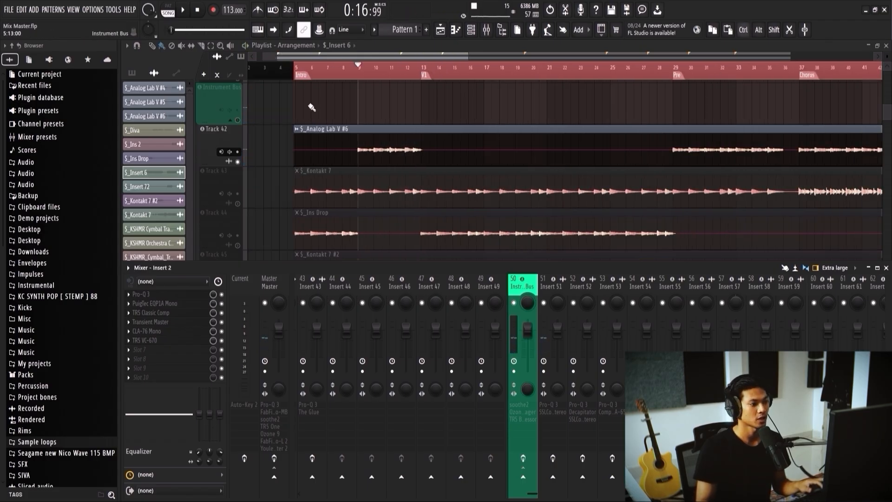
pyautogui.scroll(1, 400, 165)
pyautogui.click(550, 286)
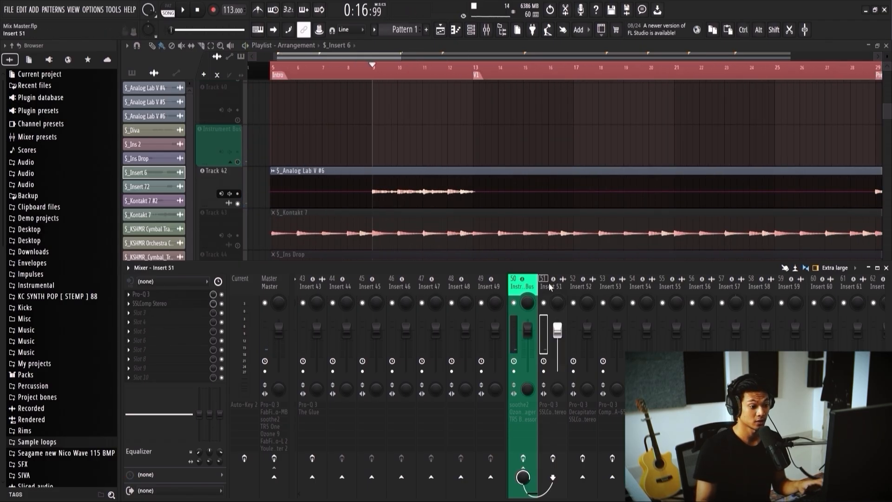
pyautogui.click(195, 296)
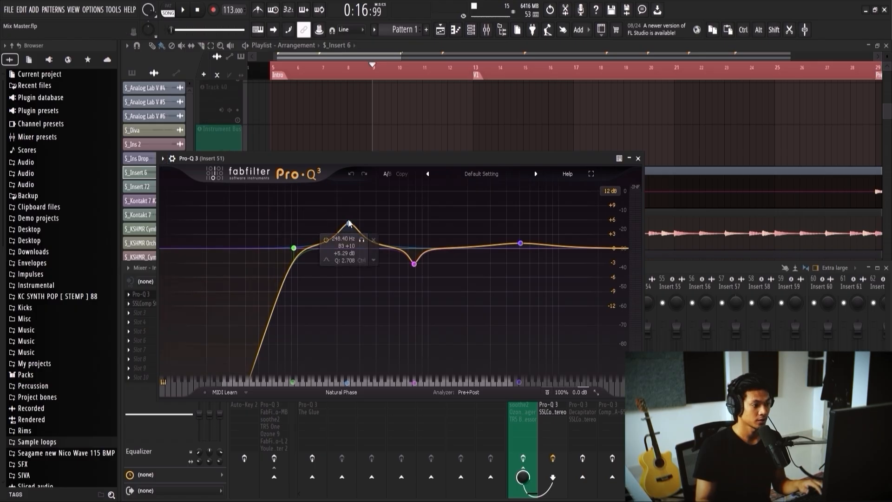
# Step: Audition band 2, the low-mid bell, during playback and set it to about 238 Hz with about +6.4 dB gain
pyautogui.moveTo(350, 224); pyautogui.dragTo(351, 226)
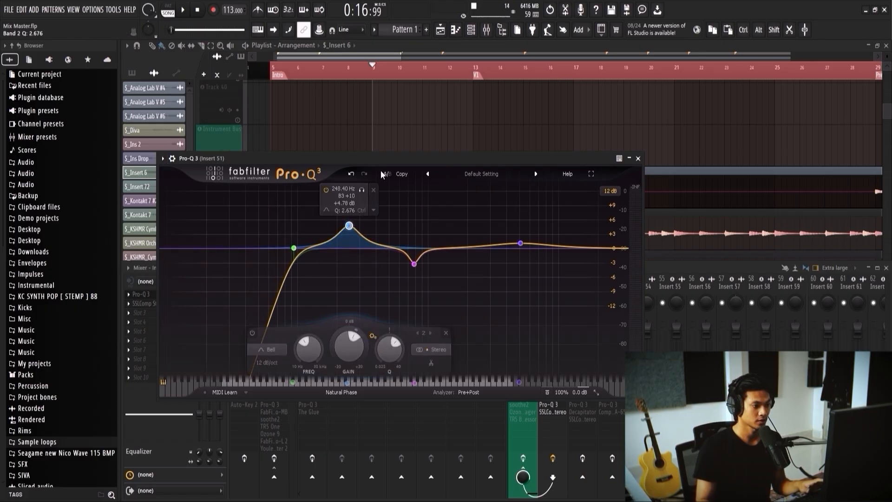
pyautogui.moveTo(381, 158); pyautogui.dragTo(512, 161)
pyautogui.press('space')
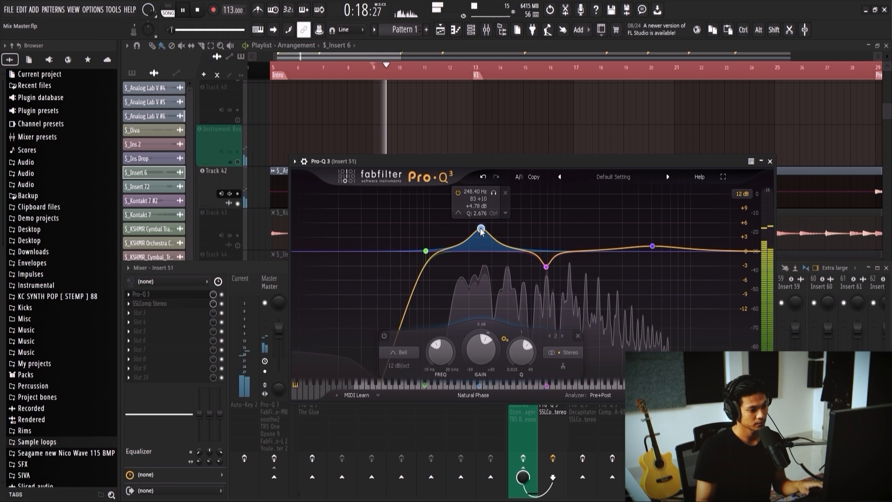
pyautogui.moveTo(481, 231)
pyautogui.mouseDown()
pyautogui.moveTo(453, 229)
pyautogui.moveTo(474, 228)
pyautogui.mouseUp()
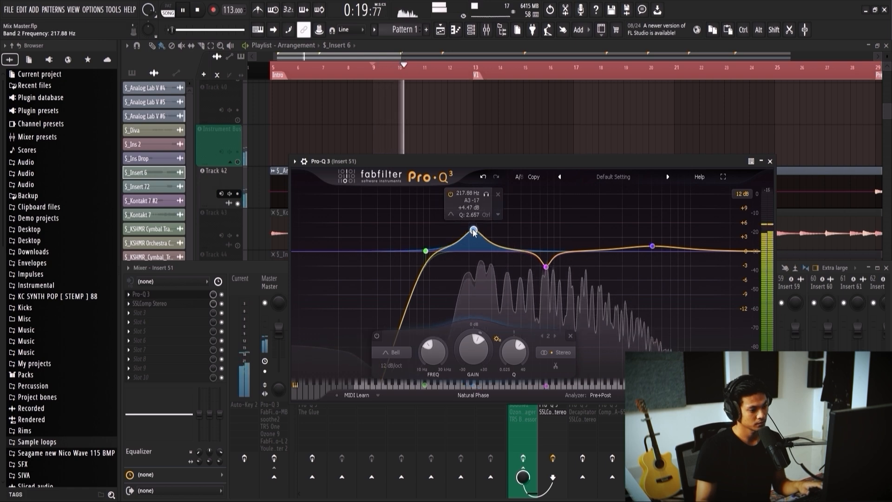
pyautogui.click(486, 197)
pyautogui.moveTo(474, 231); pyautogui.dragTo(479, 224)
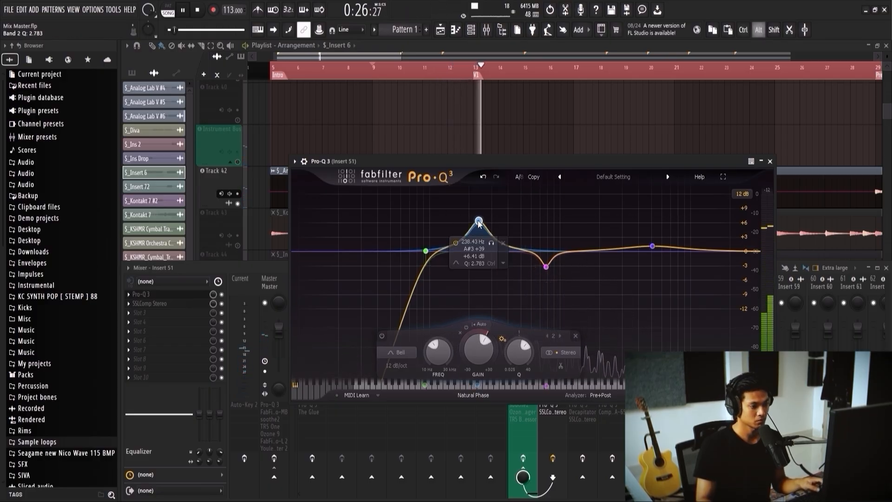
# Step: Narrow the low-mid bell to a Q of about 4.2 with a dynamic range, and shift it to a lower frequency
pyautogui.scroll(3, 478, 223)
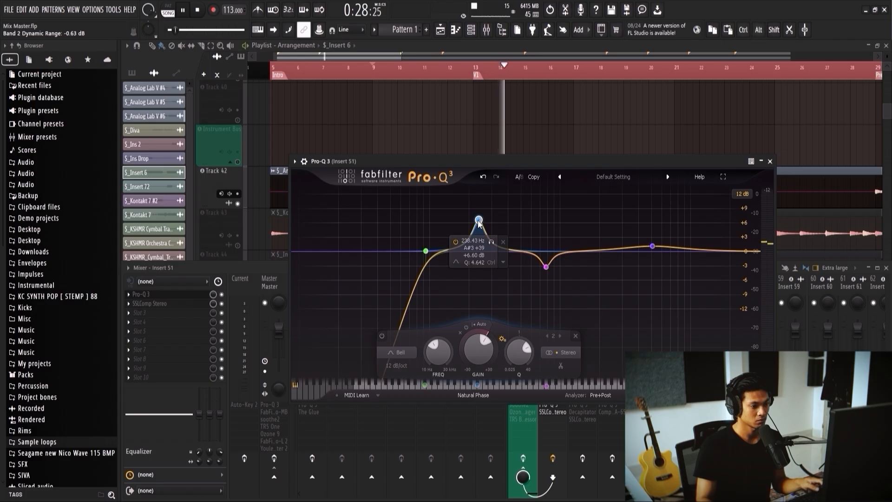
pyautogui.scroll(-2, 479, 222)
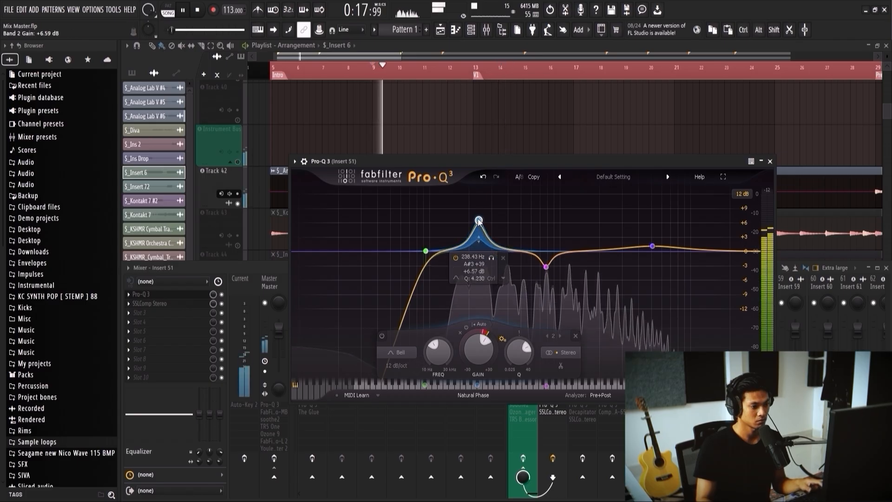
pyautogui.moveTo(479, 222); pyautogui.dragTo(464, 221)
pyautogui.scroll(-2, 464, 222)
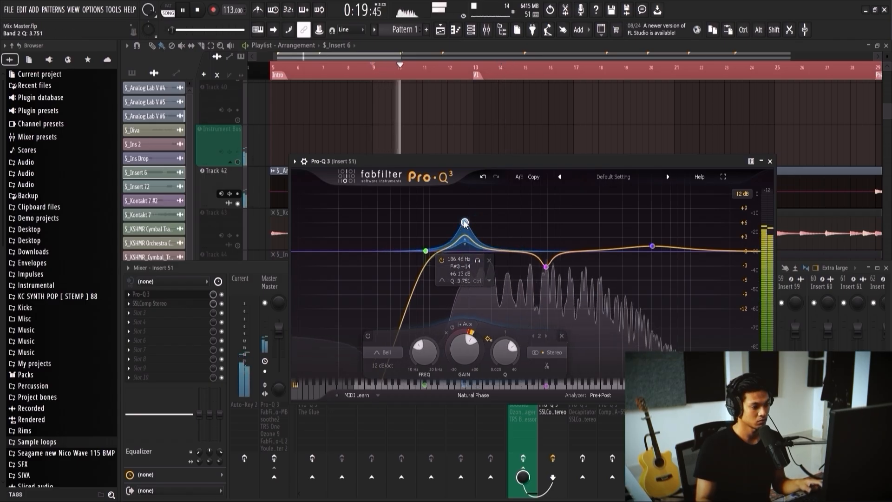
pyautogui.click(770, 161)
pyautogui.press('space')
# Step: Set the make-up gain of SSLComp Stereo on Insert 51 to 2.9 dB while the song plays
pyautogui.click(166, 306)
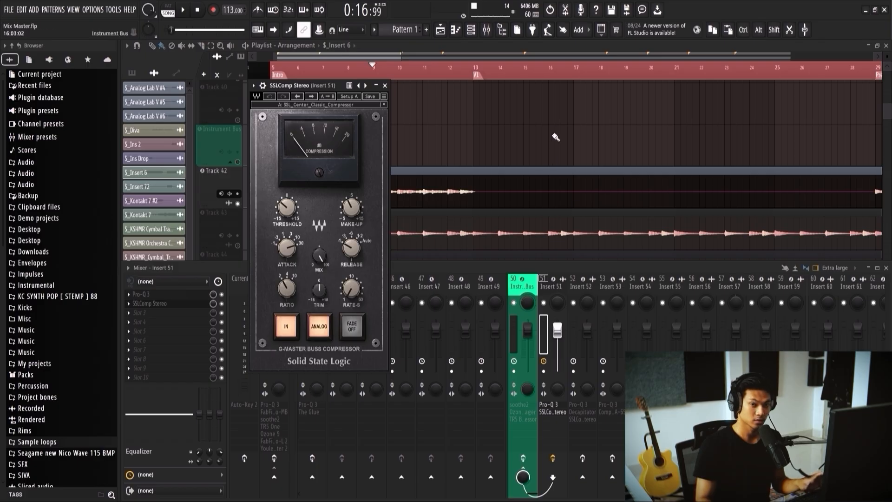
pyautogui.press('space')
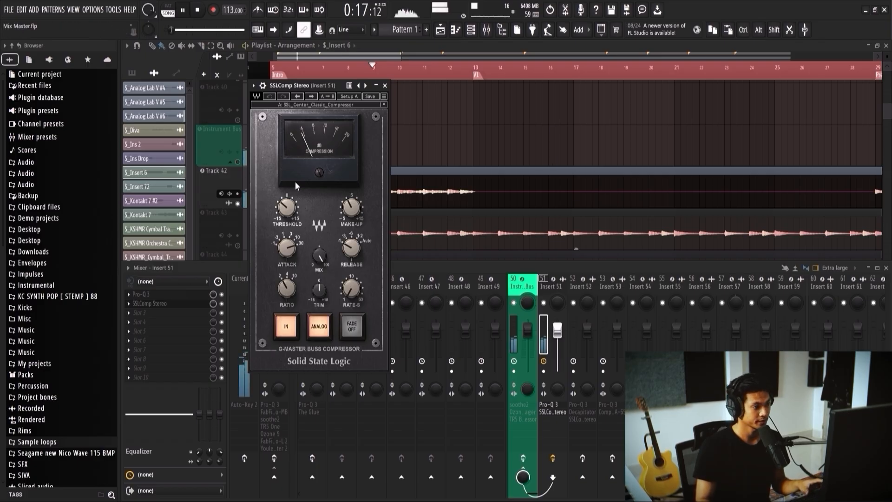
pyautogui.moveTo(348, 206); pyautogui.dragTo(349, 197)
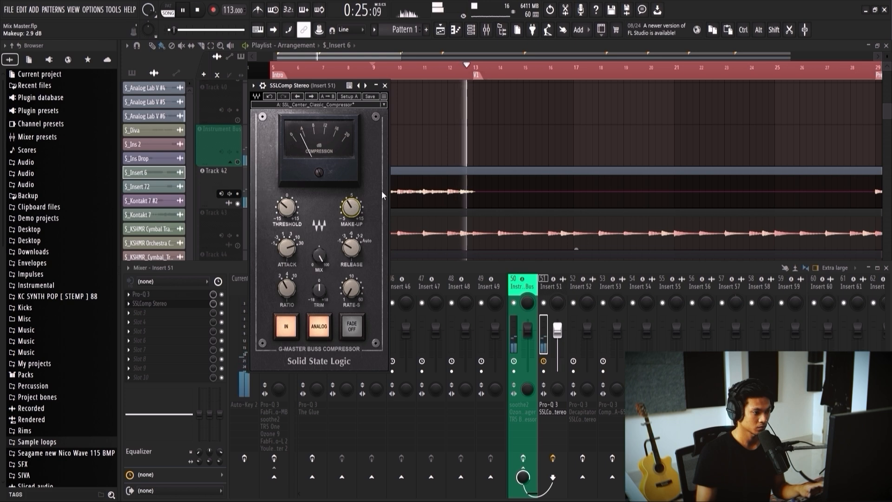
pyautogui.click(385, 86)
pyautogui.press('space')
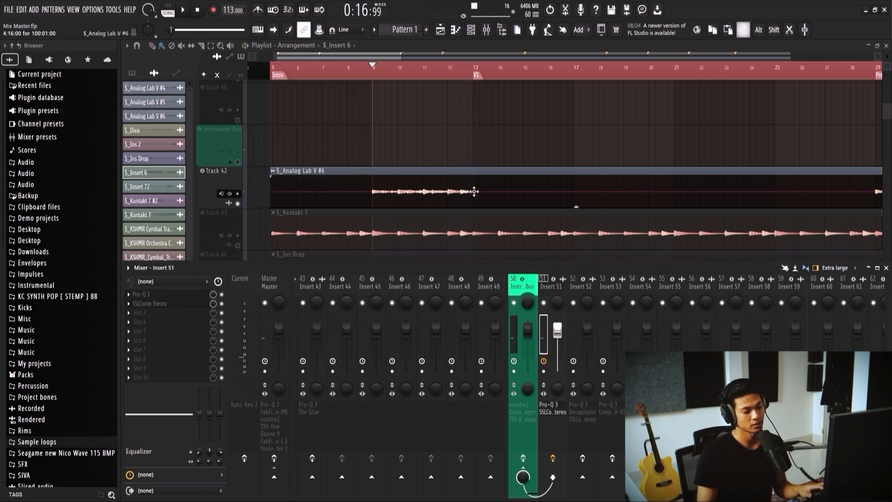
# Step: Check the EQ curve and the mid-range cut in Insert 51's Pro-Q 3
pyautogui.scroll(-2, 474, 191)
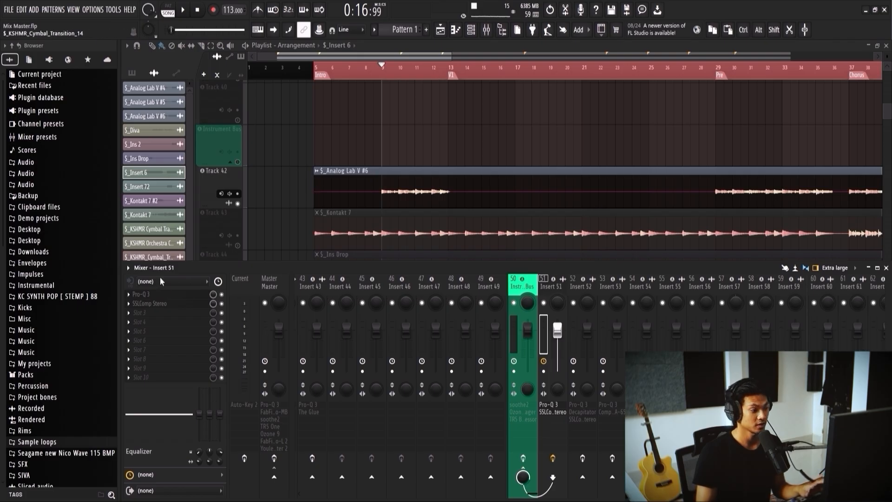
pyautogui.click(164, 294)
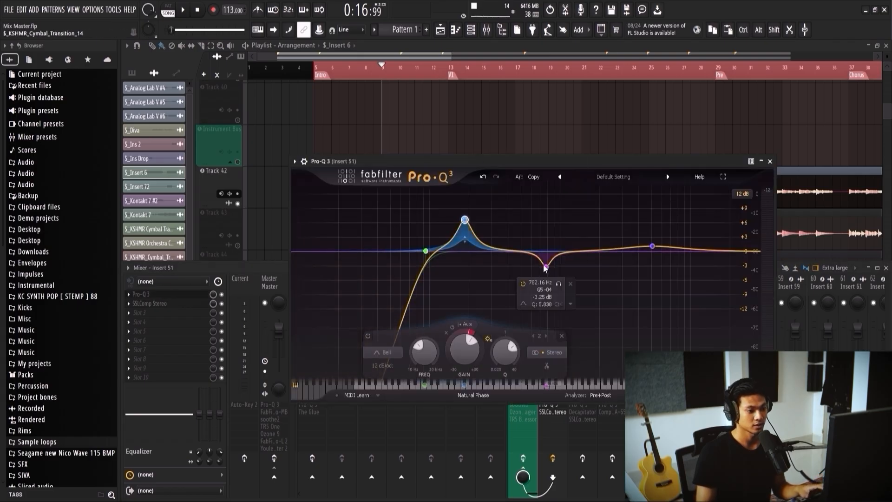
pyautogui.click(770, 162)
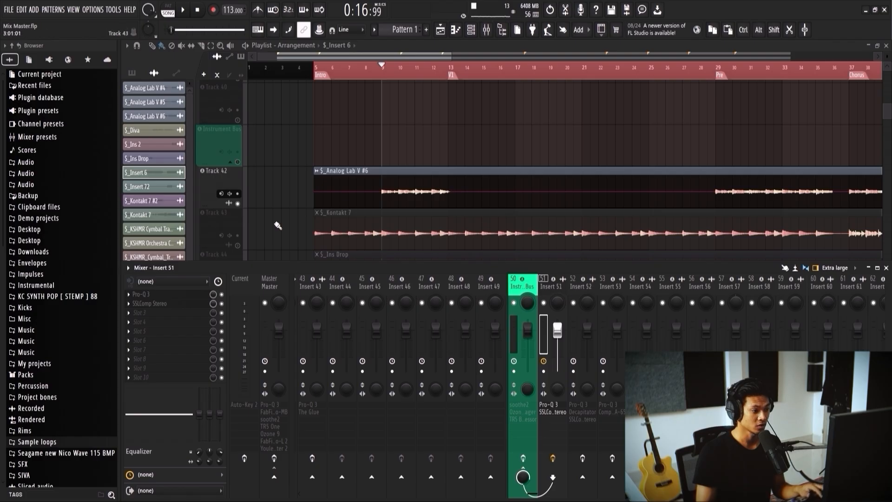
# Step: Unmute the Kontakt 7 track and play the arrangement from the Intro marker at bar 5
pyautogui.click(239, 246)
pyautogui.scroll(-1, 357, 186)
pyautogui.click(315, 68)
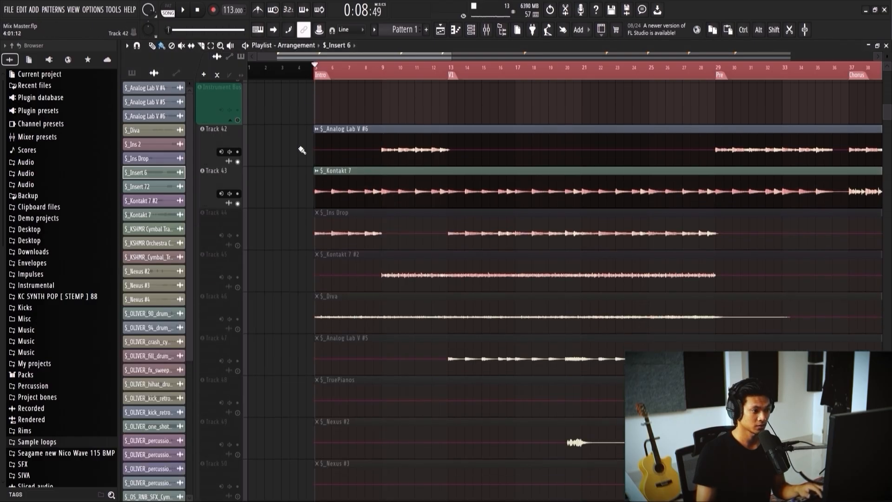
pyautogui.press('space')
pyautogui.scroll(3, 301, 150)
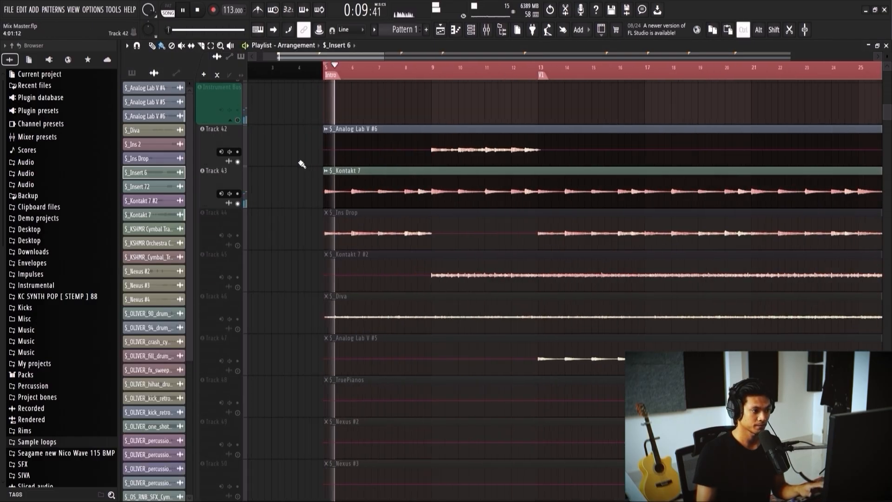
# Step: Raise the low-cut frequency slightly in Insert 52's Pro-Q 3 and set its Q to about 1.29
pyautogui.press('F9')
pyautogui.press('space')
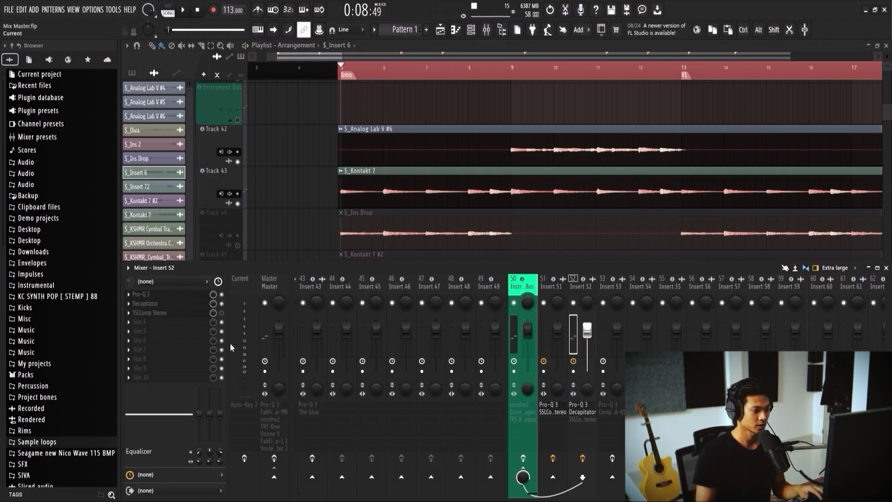
pyautogui.click(173, 296)
pyautogui.press('space')
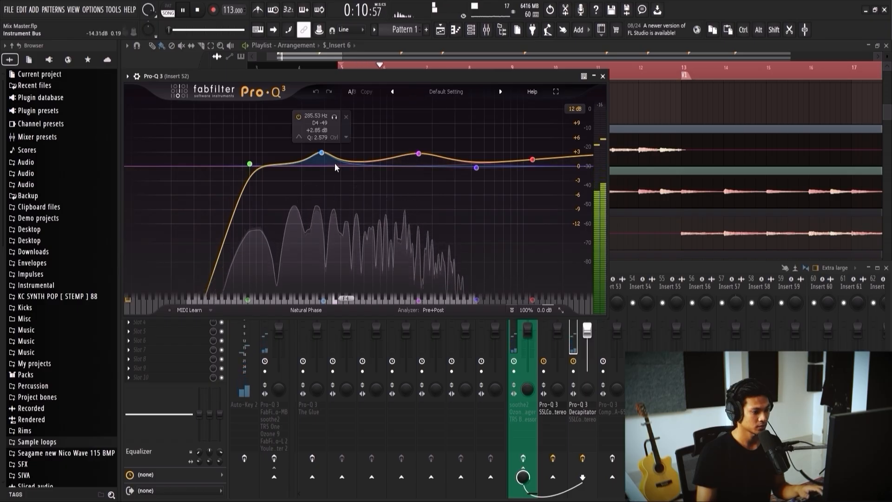
pyautogui.moveTo(250, 164); pyautogui.dragTo(252, 157)
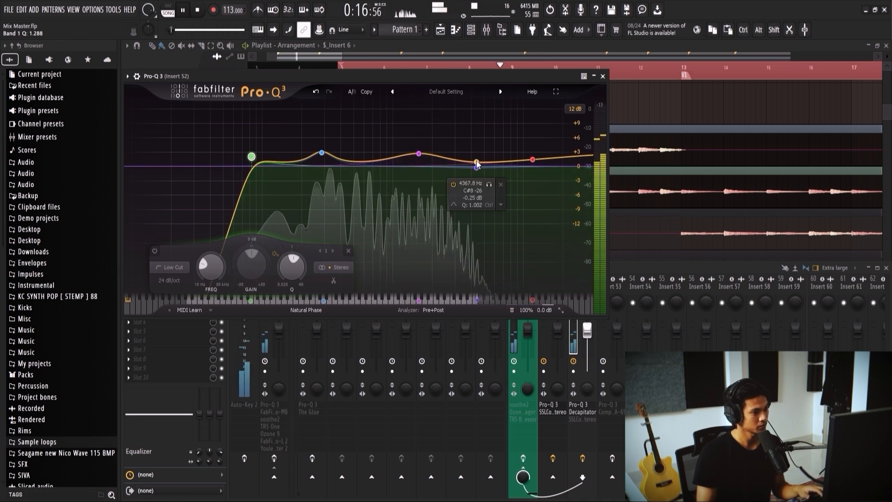
pyautogui.press('space')
pyautogui.moveTo(251, 157); pyautogui.dragTo(254, 157)
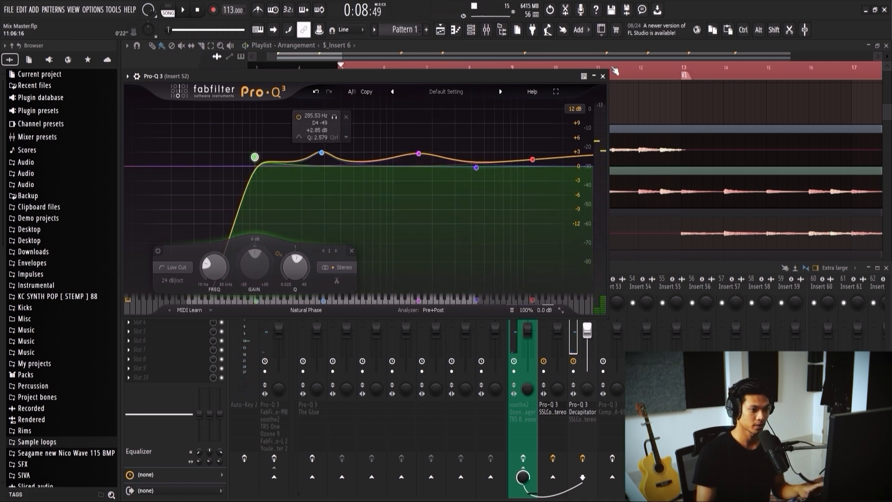
pyautogui.click(602, 76)
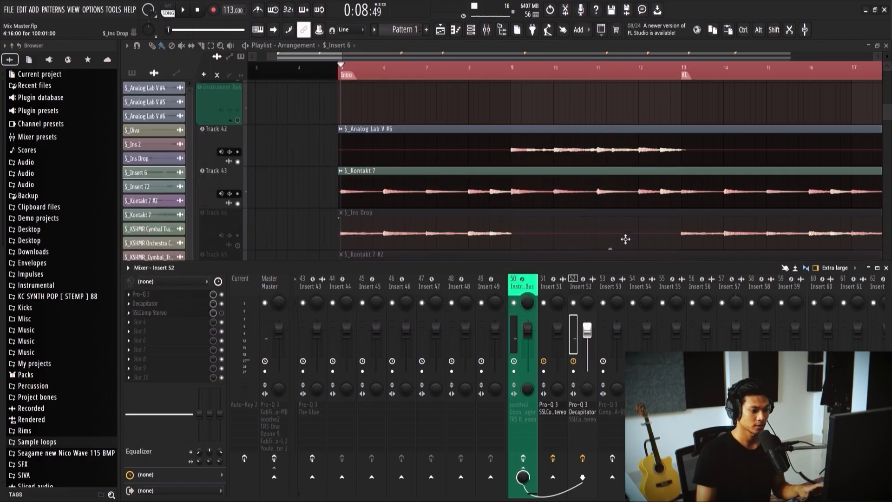
# Step: Reduce the drive of the Decapitator on Insert 52 during playback
pyautogui.click(186, 304)
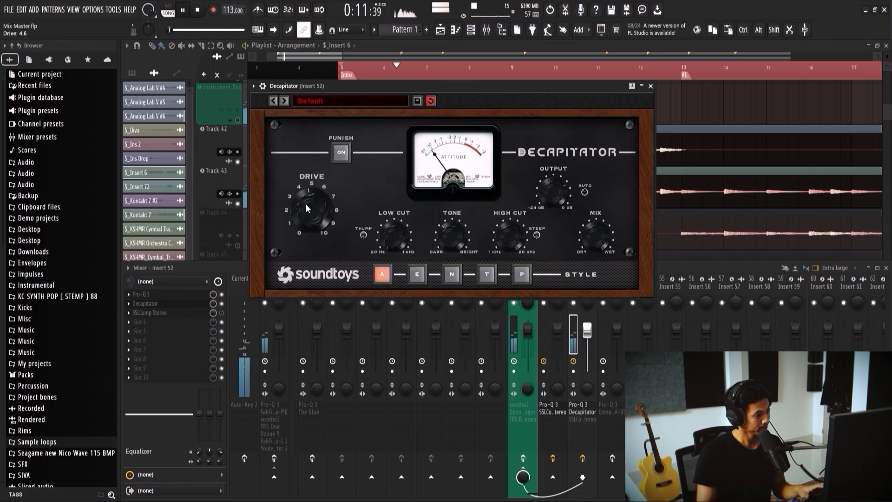
pyautogui.moveTo(306, 209); pyautogui.dragTo(310, 223)
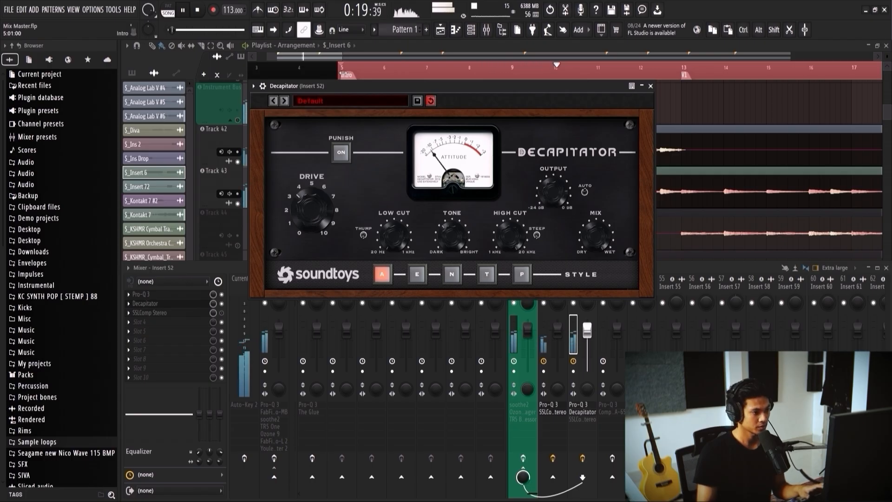
pyautogui.click(651, 87)
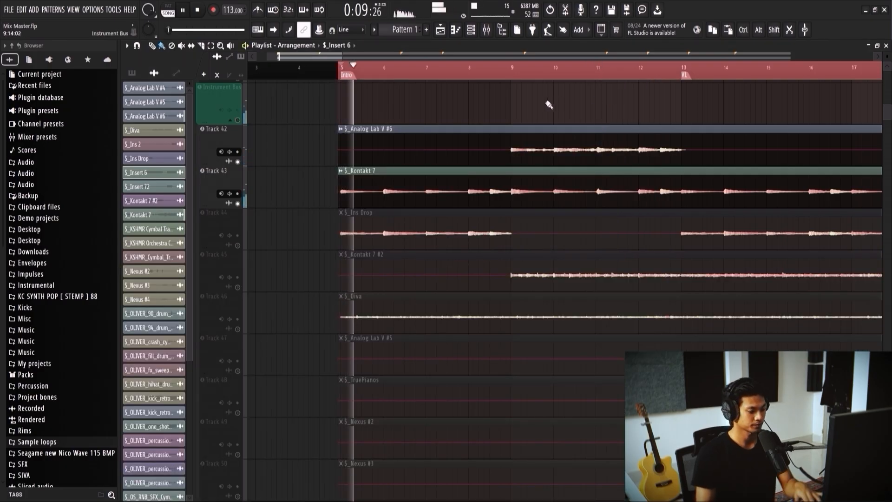
# Step: Enable SSLComp Stereo on Insert 52 and open it with playback running from the Intro
pyautogui.press('F9')
pyautogui.press('space')
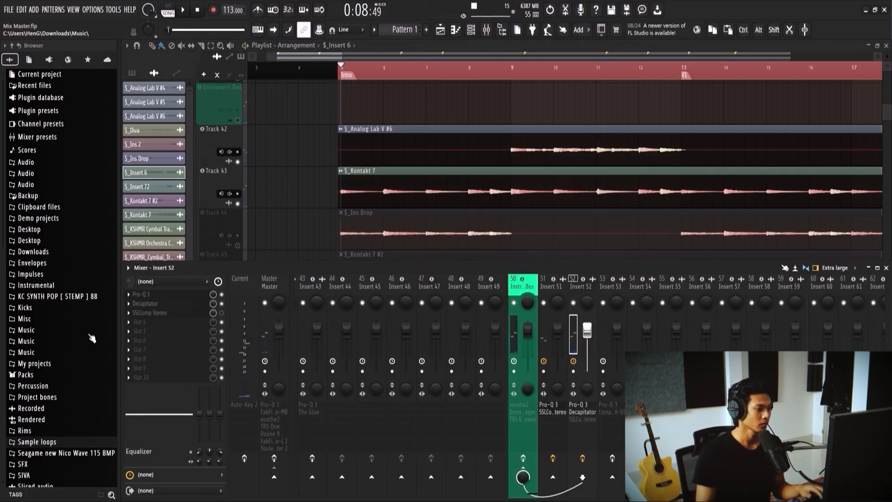
pyautogui.click(180, 312)
pyautogui.press('space')
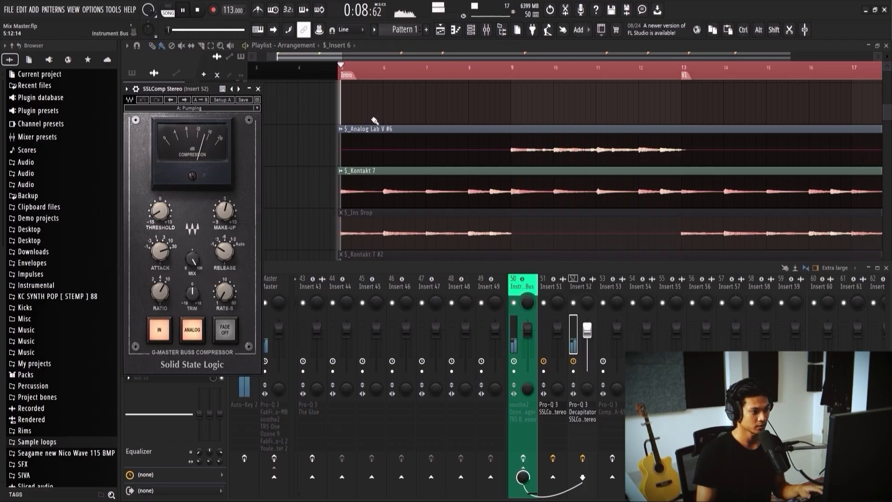
# Step: Set the compressor's threshold to 1.0 dB and lower its make-up gain
pyautogui.click(161, 212)
pyautogui.press('space')
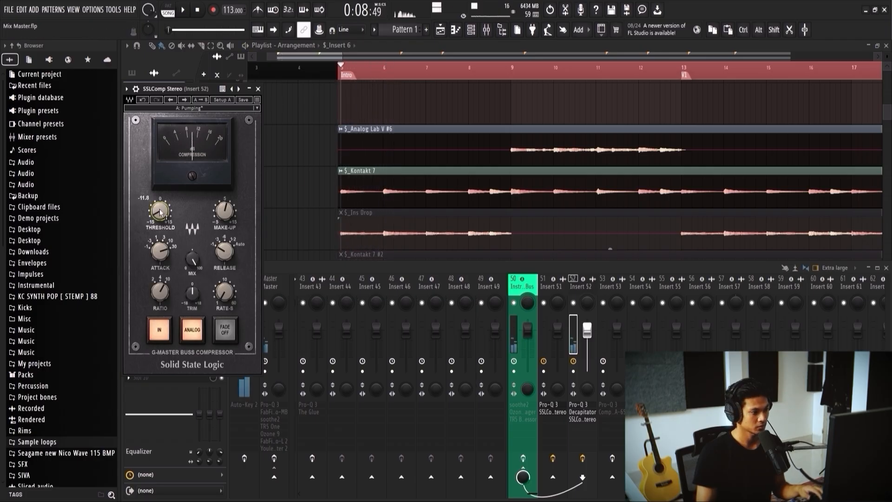
pyautogui.press('space')
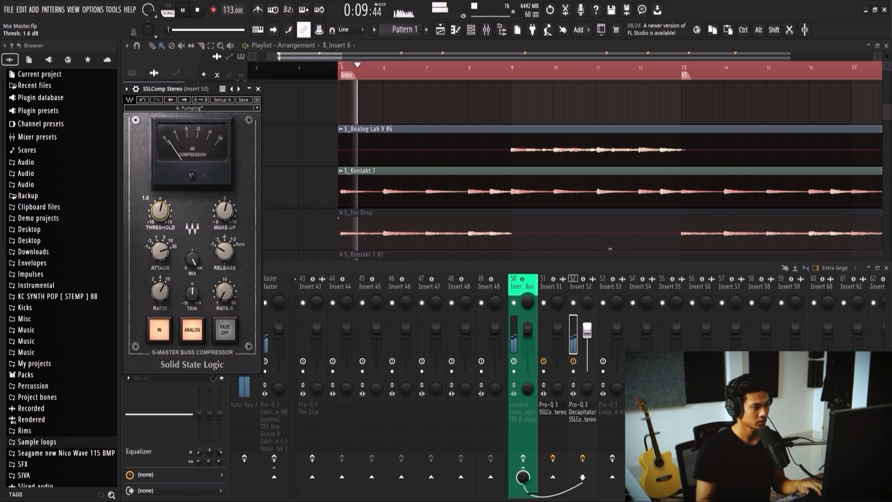
pyautogui.moveTo(160, 211); pyautogui.dragTo(160, 221)
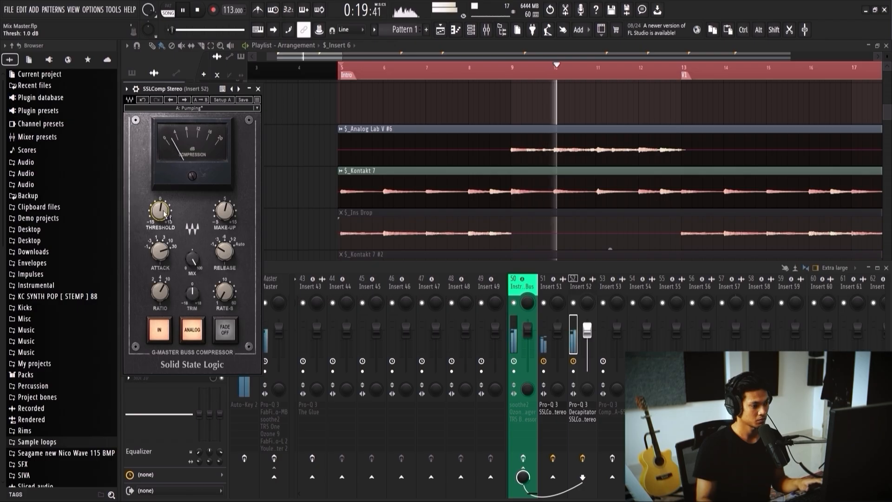
pyautogui.moveTo(225, 212); pyautogui.dragTo(224, 222)
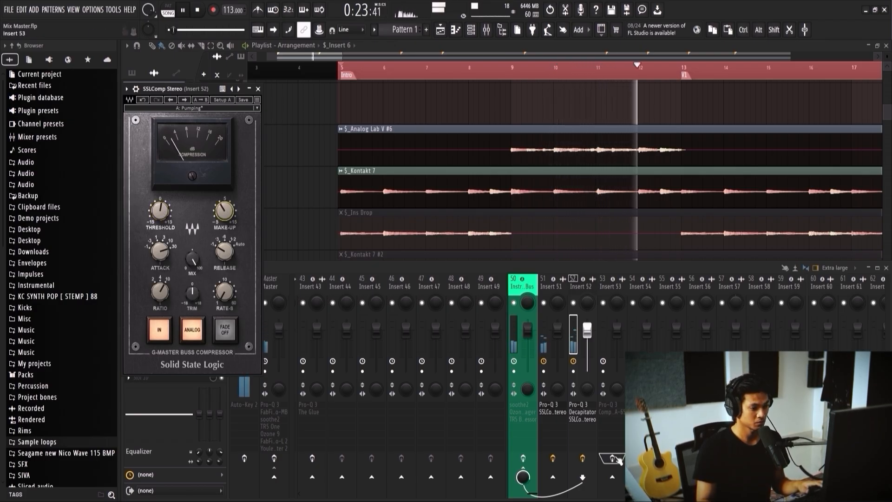
# Step: Compare Insert 52 with its effects bypassed and enabled during playback, and lower the SSLComp Stereo make-up gain slightly
pyautogui.click(583, 459)
pyautogui.click(582, 458)
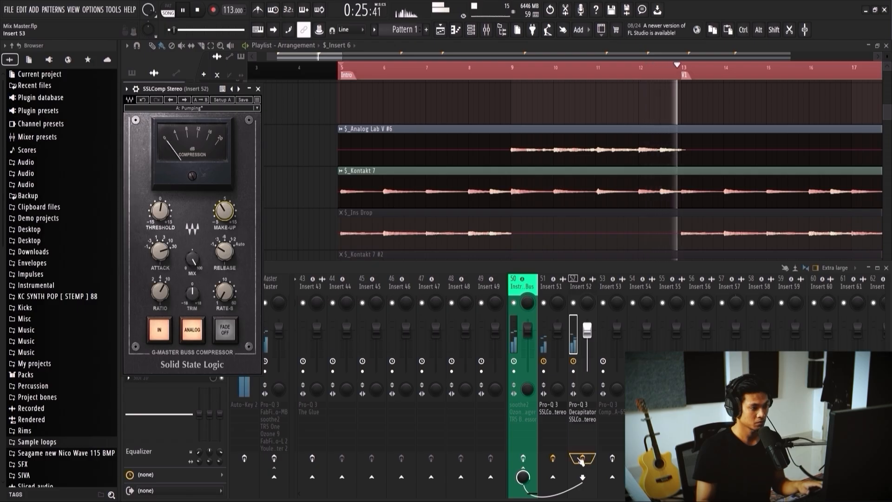
pyautogui.moveTo(225, 215); pyautogui.dragTo(225, 220)
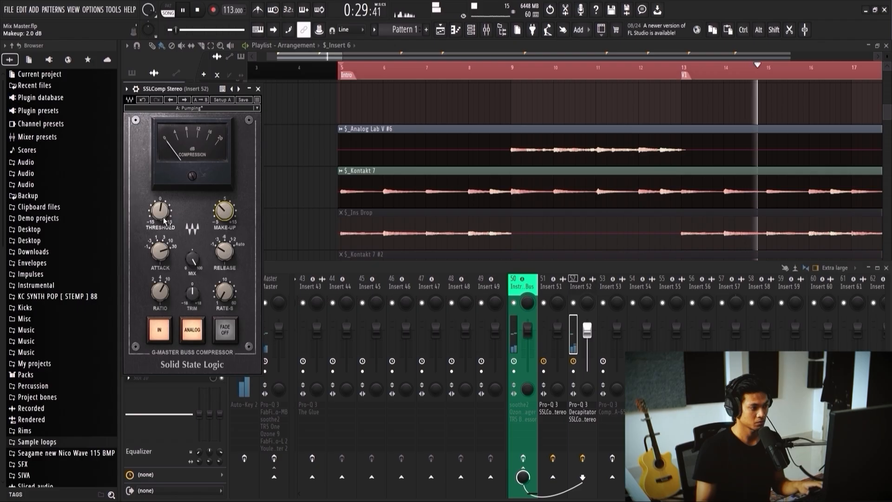
pyautogui.click(258, 88)
pyautogui.press('space')
# Step: Solo the $_Ins Drop track in the playlist and audition it from the Intro
pyautogui.scroll(-3, 297, 142)
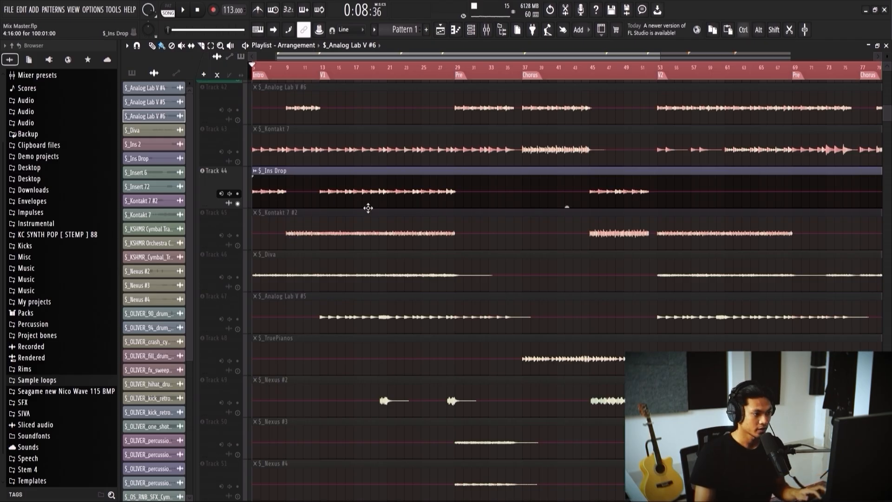
pyautogui.scroll(-2, 321, 198)
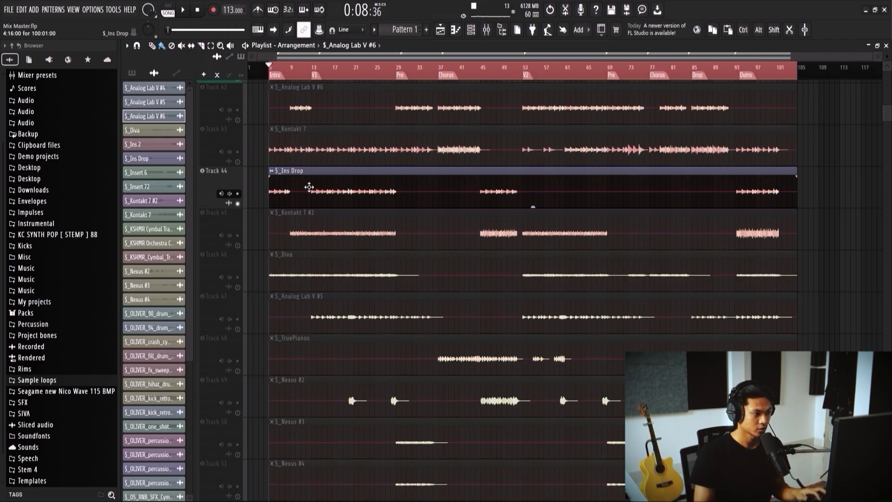
pyautogui.scroll(2, 280, 185)
pyautogui.keyDown('alt'); pyautogui.rightClick(263, 193); pyautogui.keyUp('alt')
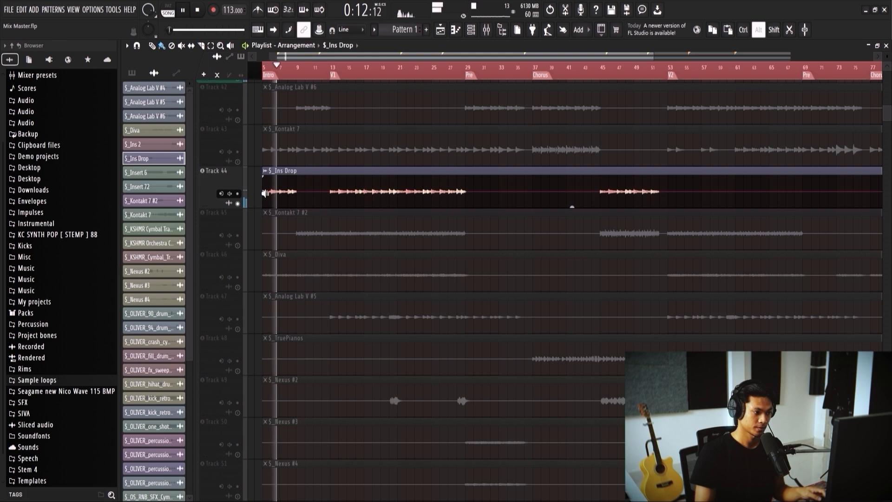
pyautogui.press('space')
pyautogui.scroll(3, 269, 193)
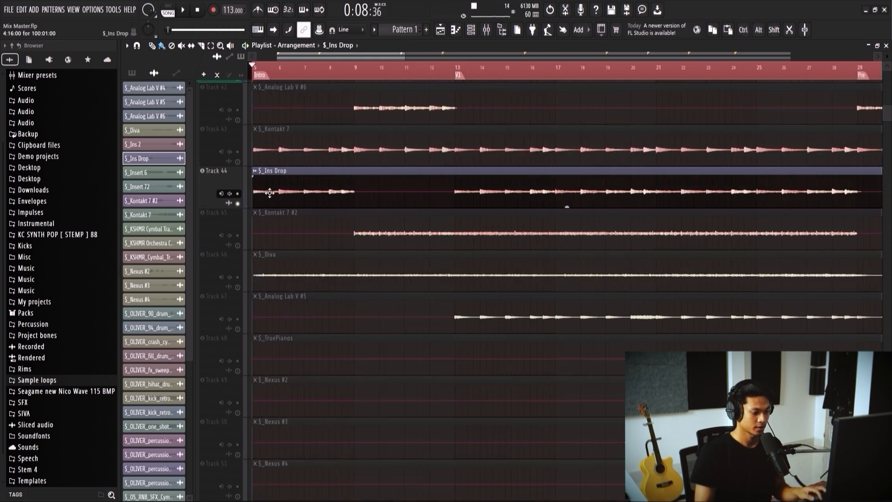
# Step: Enable Pro-Q 3 on Insert 53 and audition its EQ on and off during playback from the Intro
pyautogui.press('F9')
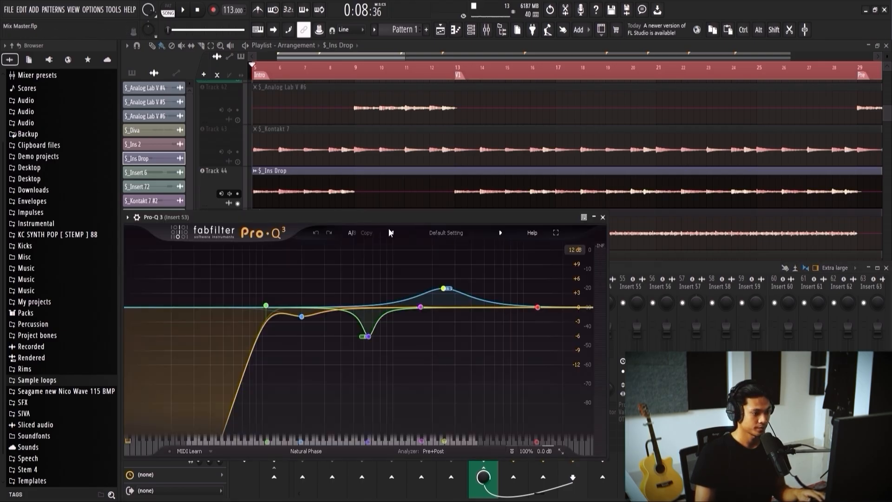
pyautogui.moveTo(434, 215); pyautogui.dragTo(575, 188)
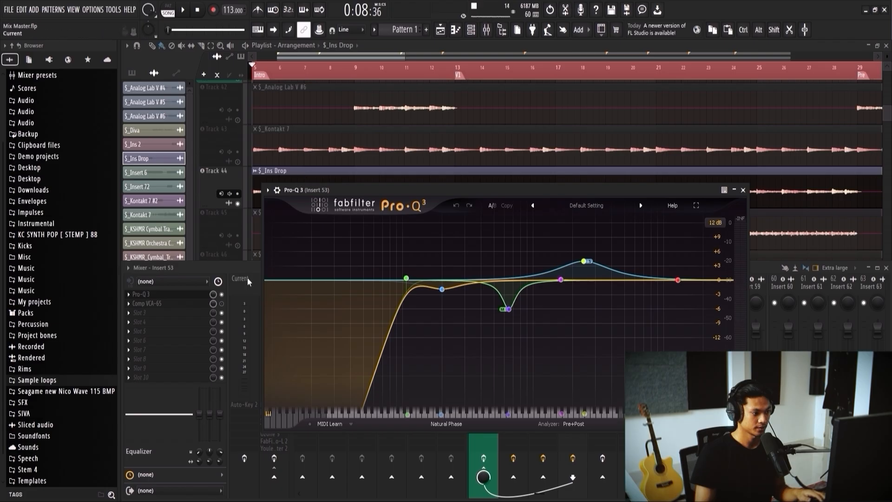
pyautogui.press('space')
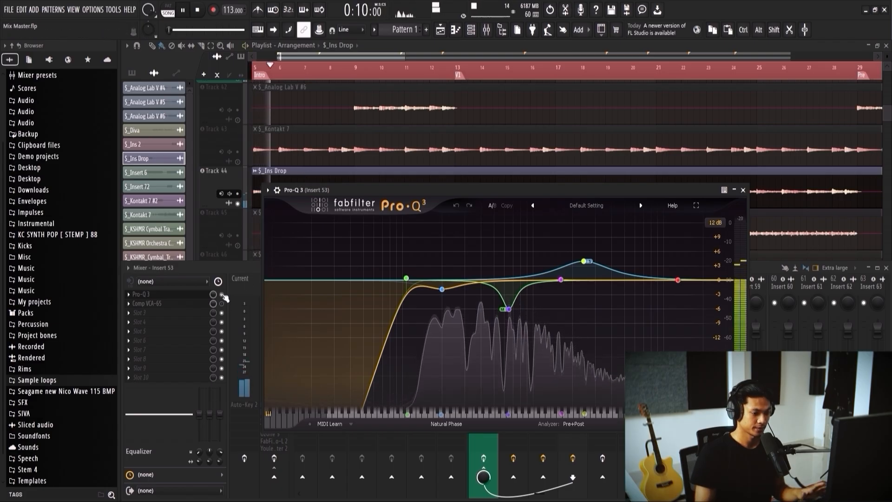
pyautogui.click(224, 296)
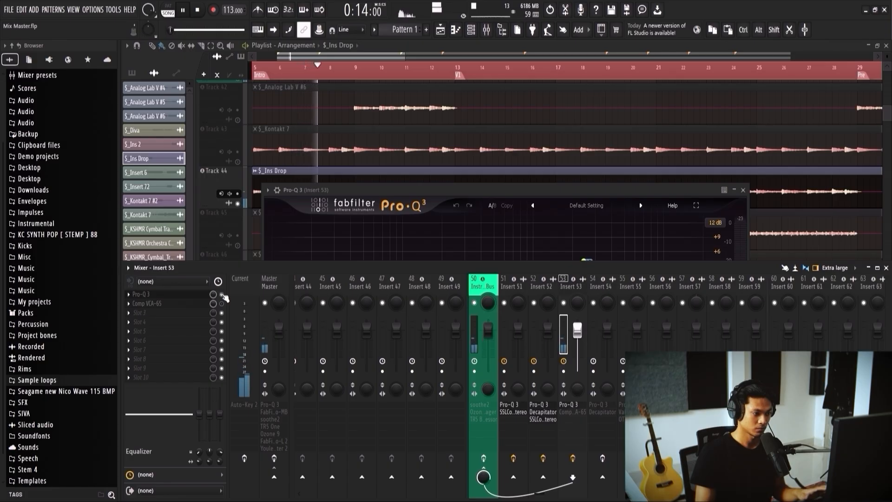
pyautogui.press('space')
pyautogui.moveTo(353, 192); pyautogui.dragTo(414, 161)
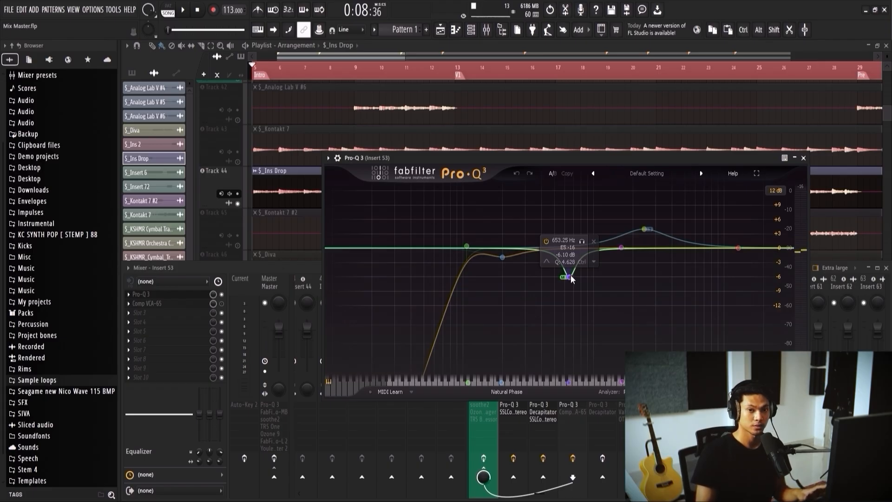
# Step: Enable Comp VCA-65 on Insert 53, audition its compression from the Intro, and close both plugin windows
pyautogui.click(223, 303)
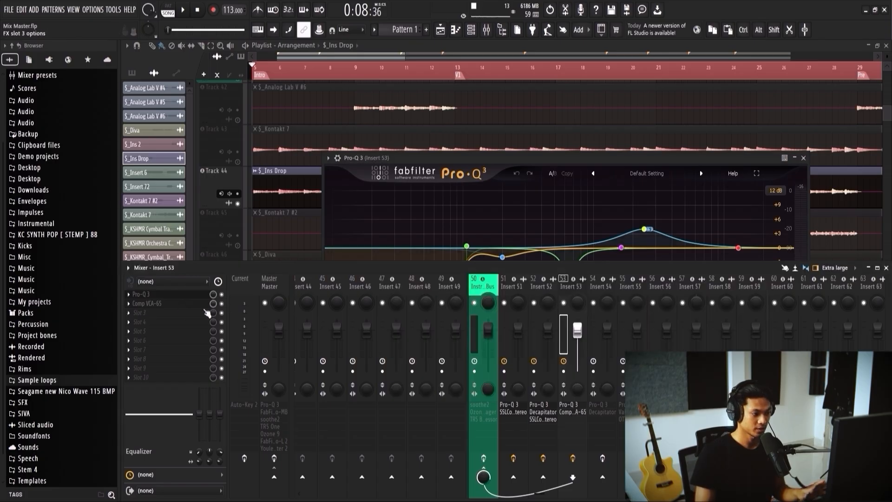
pyautogui.click(180, 307)
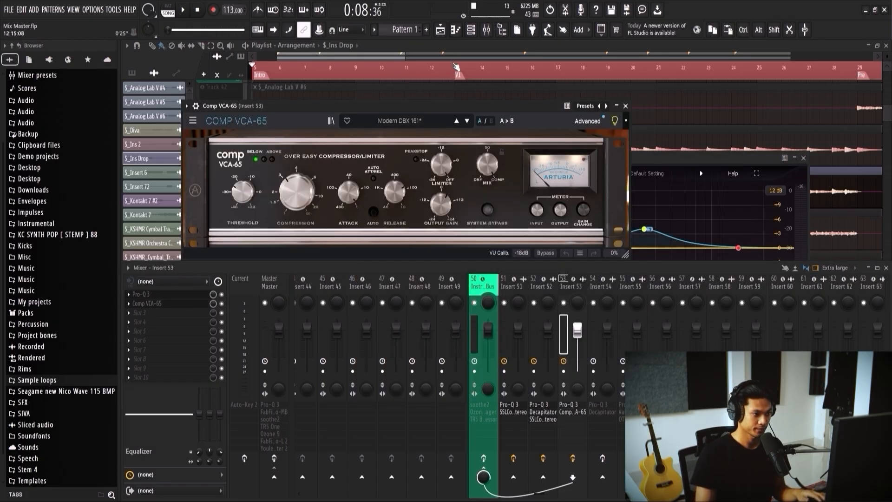
pyautogui.click(185, 11)
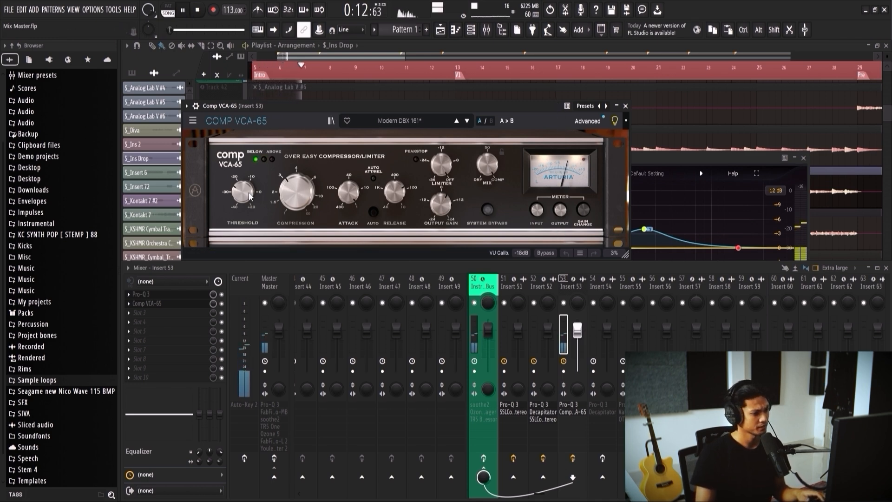
pyautogui.moveTo(243, 192)
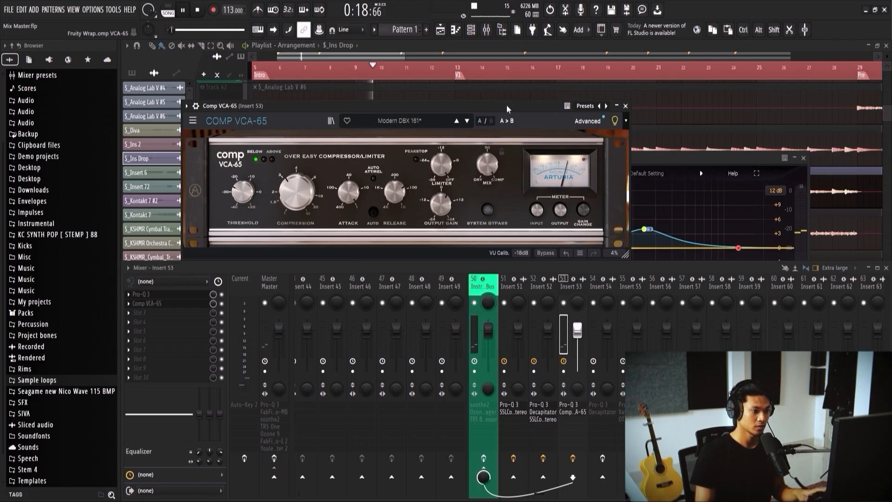
pyautogui.click(626, 106)
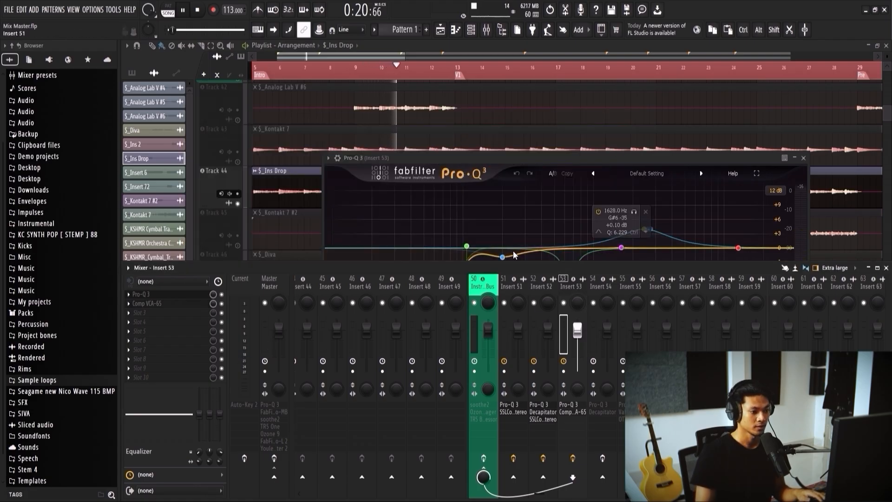
pyautogui.click(803, 159)
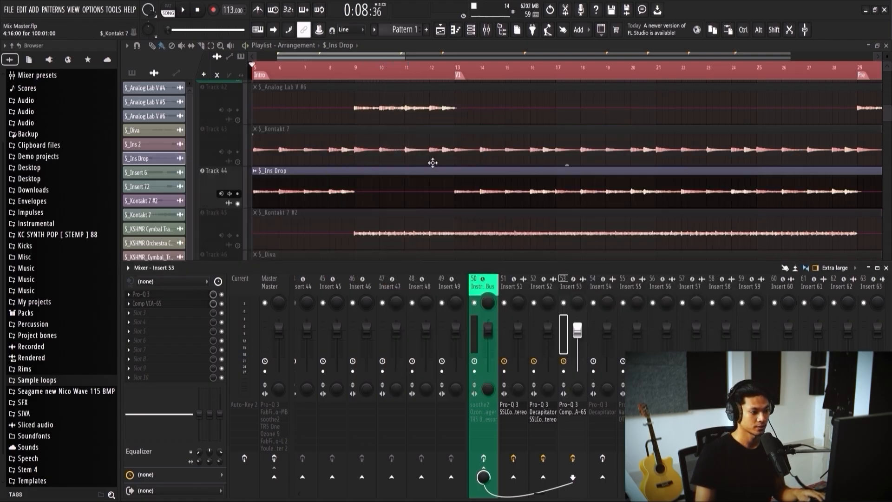
# Step: Solo the $_Kontakt 7 #2 track in the playlist and play it from bar 9
pyautogui.scroll(-1, 309, 188)
pyautogui.click(238, 203)
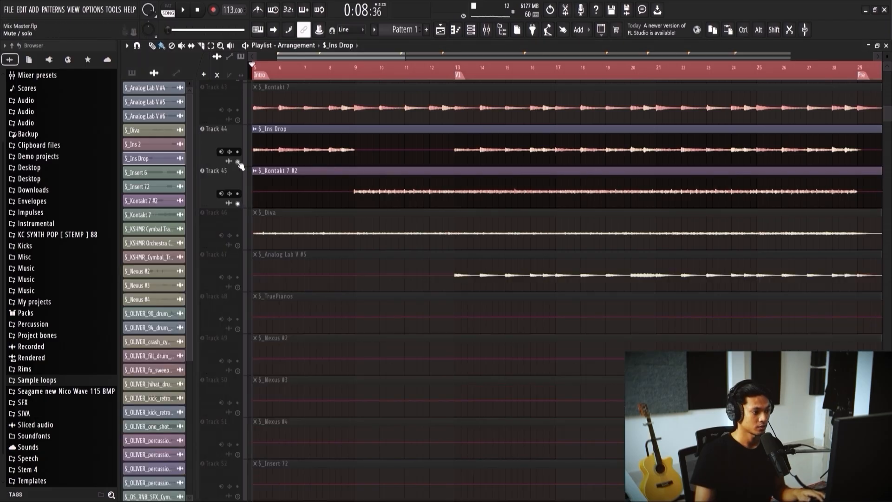
pyautogui.rightClick(239, 203)
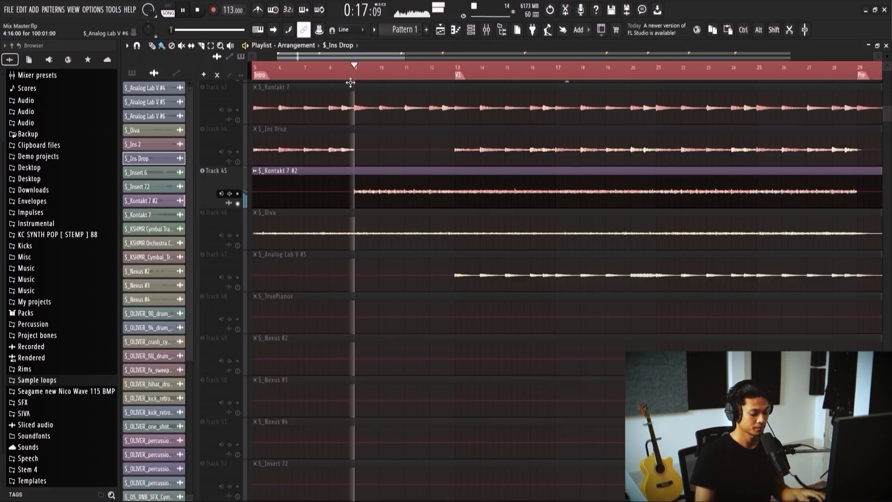
# Step: Enable Insert 54's effects and open its Pro-Q 3 with playback running from bar 9
pyautogui.press('F9')
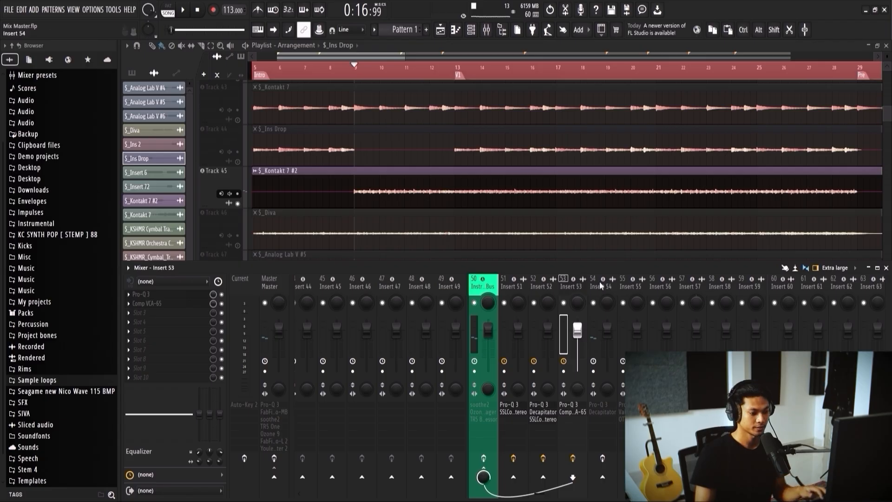
pyautogui.click(602, 285)
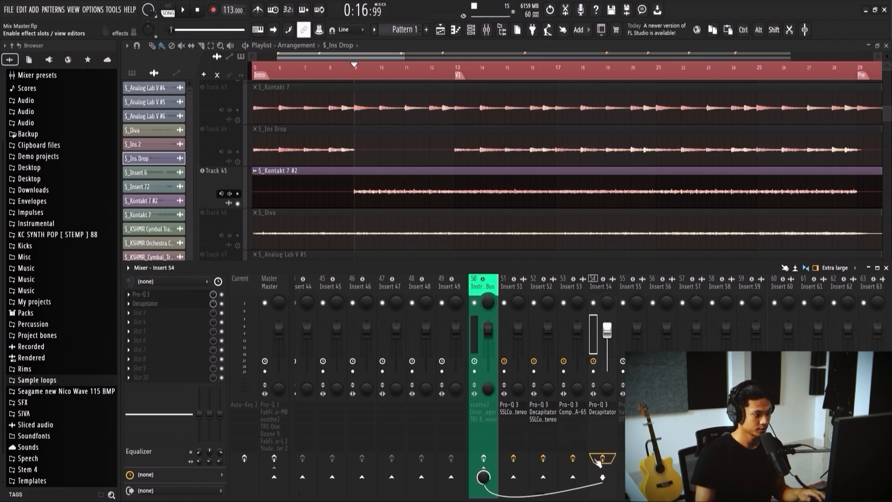
pyautogui.click(185, 295)
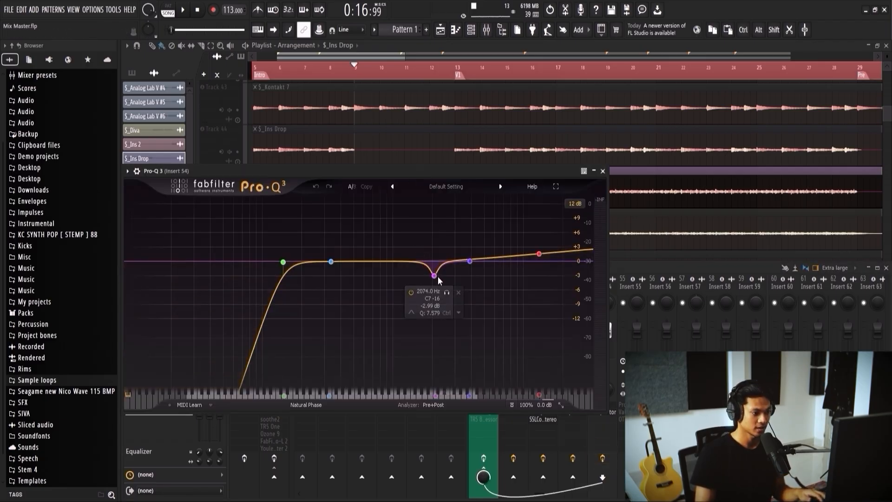
pyautogui.moveTo(480, 176); pyautogui.dragTo(510, 176)
pyautogui.press('space')
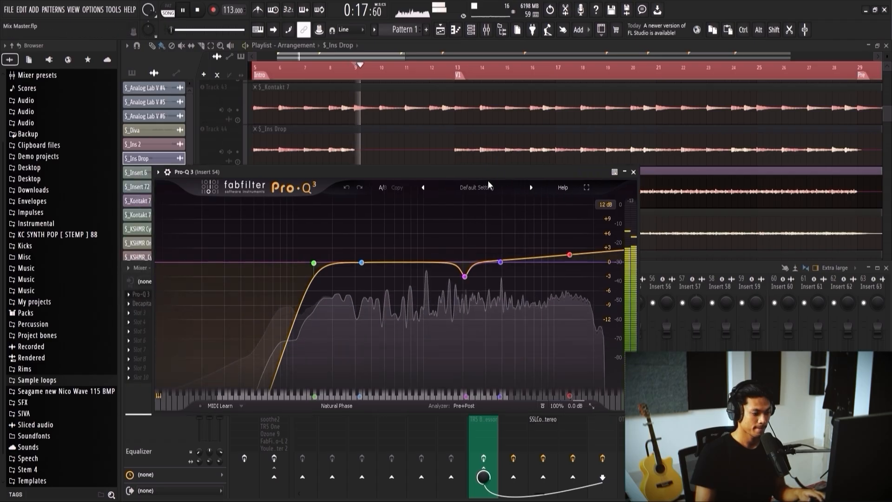
# Step: Raise the low-cut band's Q and lower its frequency slightly in Insert 54's Pro-Q 3
pyautogui.moveTo(313, 263); pyautogui.dragTo(309, 249)
pyautogui.moveTo(310, 249); pyautogui.dragTo(312, 251)
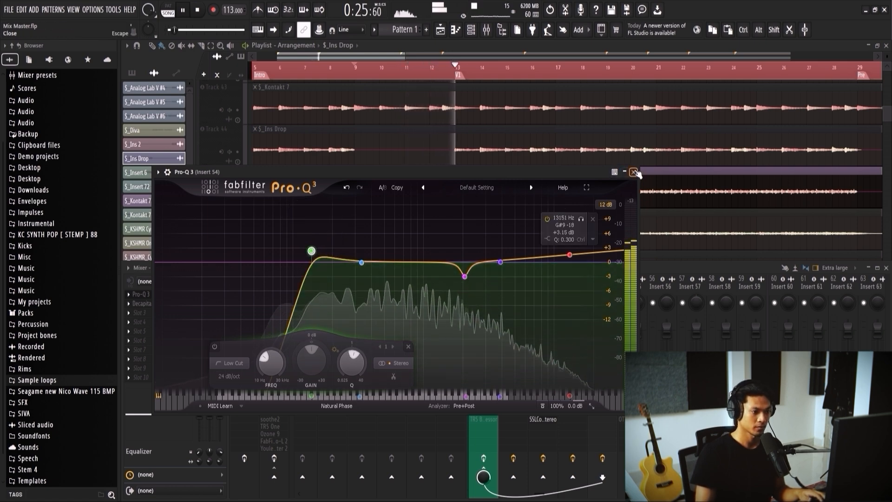
pyautogui.click(633, 172)
pyautogui.press('space')
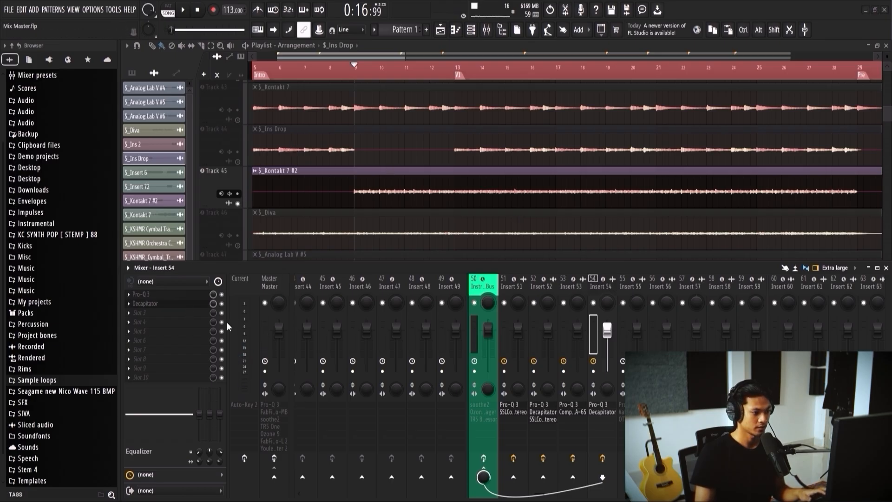
# Step: Set the drive of the Decapitator on Insert 54 to 4.0 during playback
pyautogui.press('space')
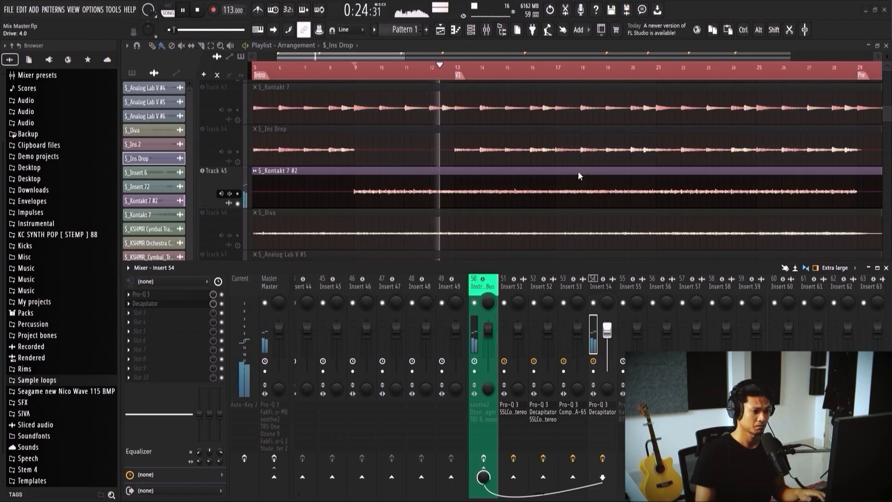
pyautogui.press('space')
# Step: Solo the $_Diva track in place of $_Kontakt 7 #2 and play it from the Intro
pyautogui.scroll(-1, 468, 197)
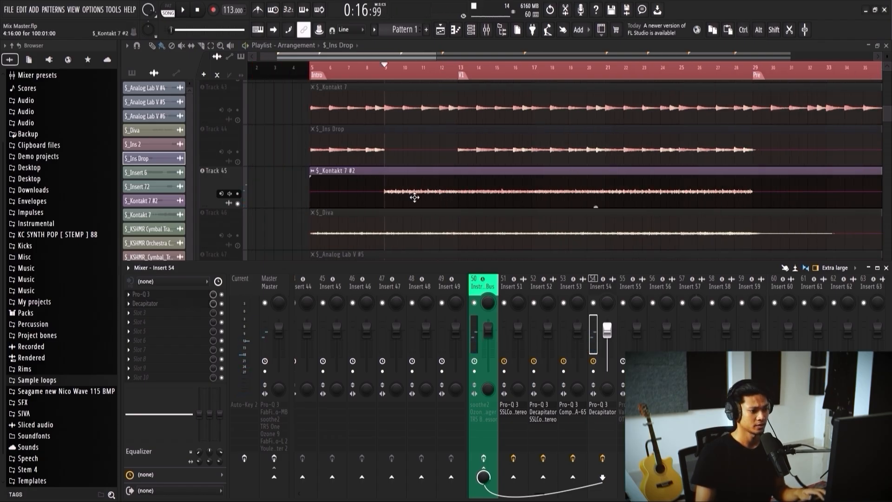
pyautogui.scroll(-1, 399, 199)
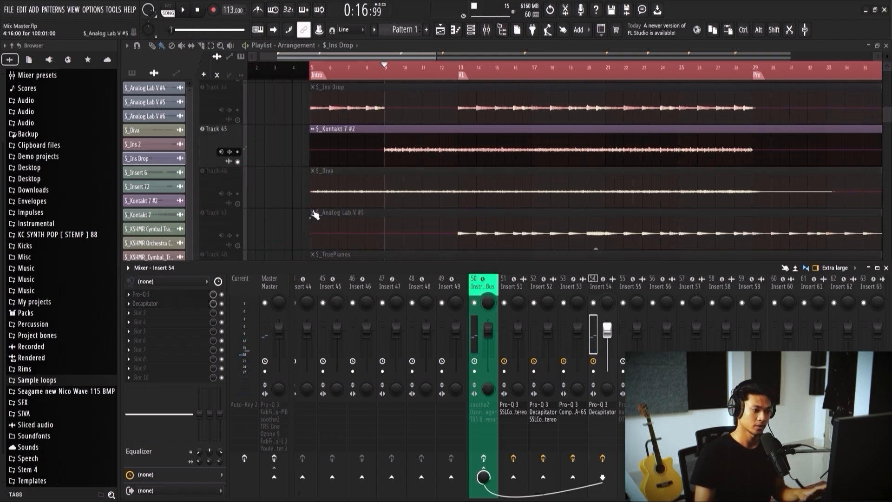
pyautogui.click(237, 204)
pyautogui.press('F9')
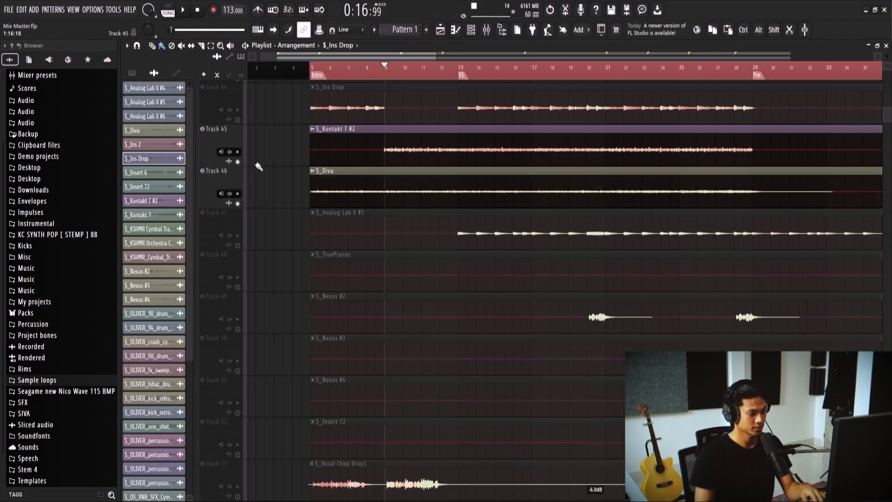
pyautogui.click(238, 162)
pyautogui.press('space')
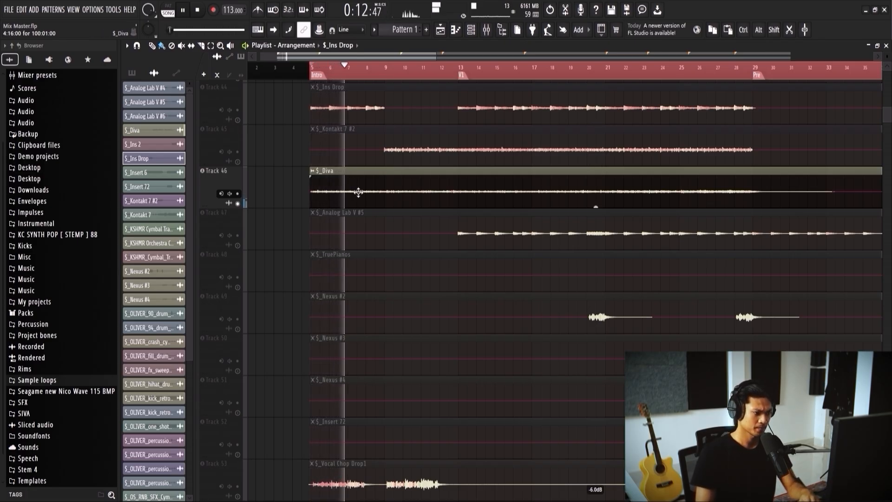
# Step: Enable Insert 55's effects and open its Pro-Q 3 with playback running from the Intro
pyautogui.press('F9')
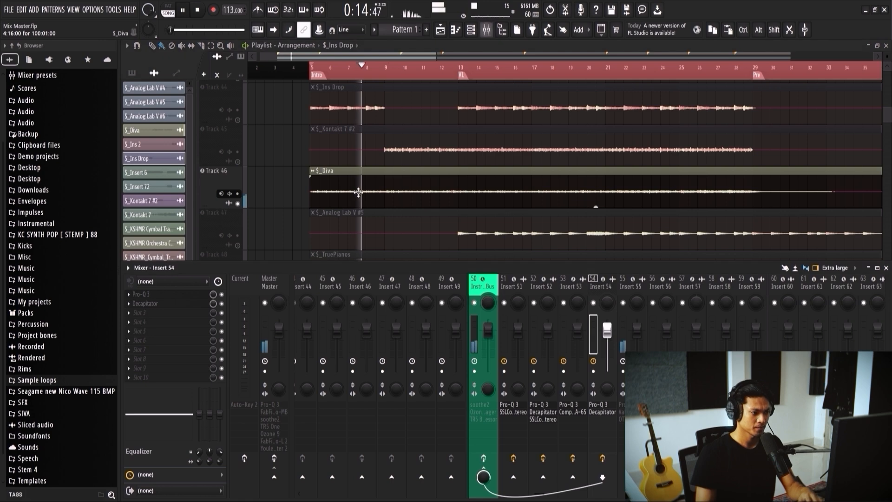
pyautogui.press('space')
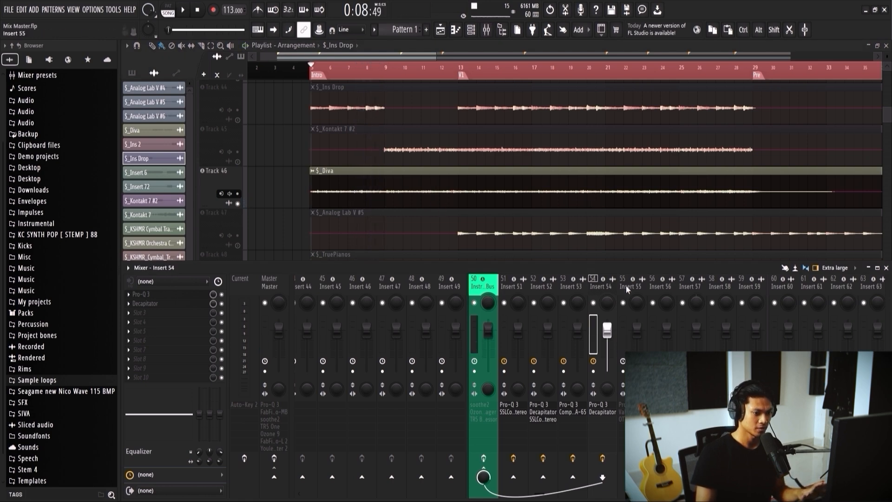
pyautogui.click(627, 288)
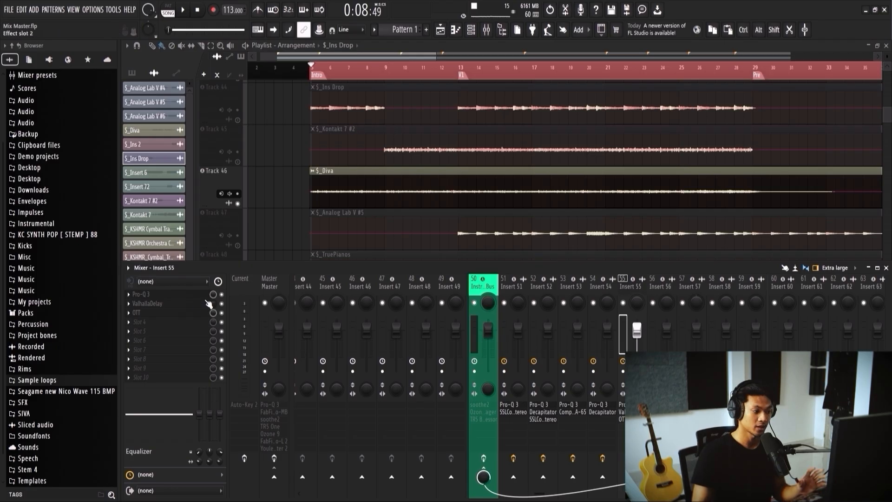
pyautogui.click(188, 294)
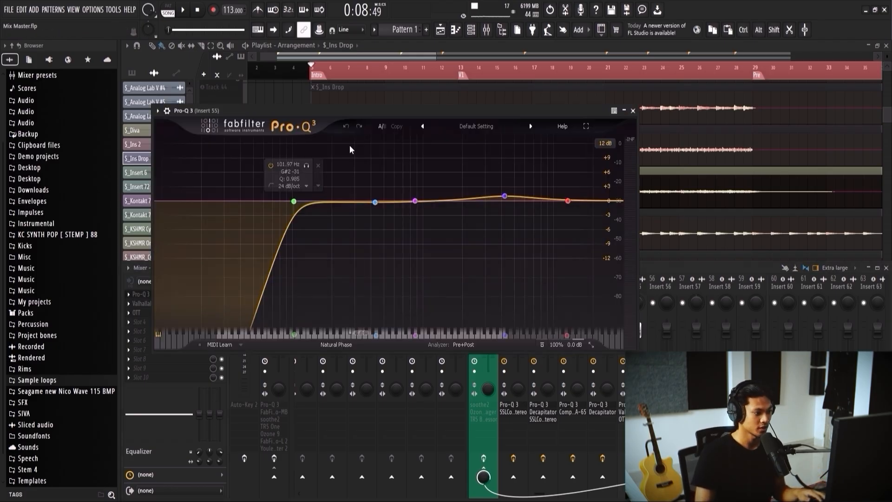
pyautogui.press('space')
# Step: Set the low cut in Insert 55's Pro-Q 3 to 110.68 Hz and make band 2 a narrow cut at 523.51 Hz
pyautogui.moveTo(324, 209); pyautogui.dragTo(330, 207)
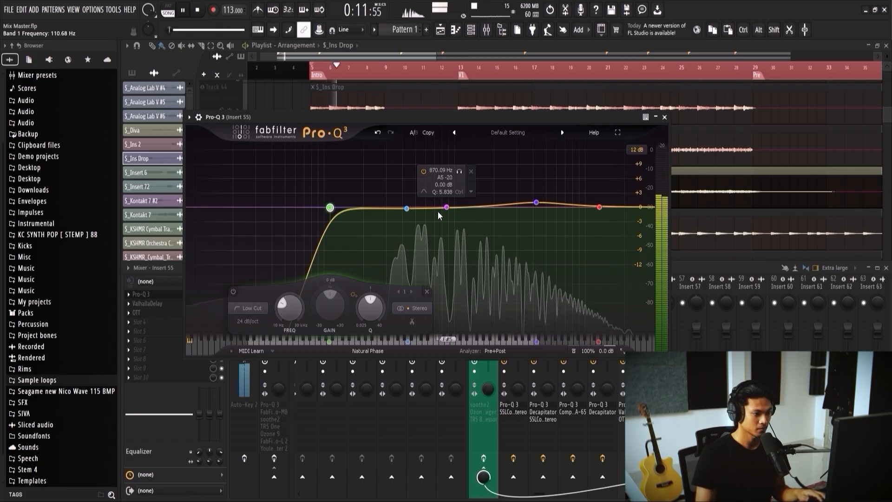
pyautogui.moveTo(406, 209); pyautogui.dragTo(419, 222)
pyautogui.keyDown('alt'); pyautogui.scroll(-4, 415, 212); pyautogui.keyUp('alt')
pyautogui.scroll(7, 416, 211)
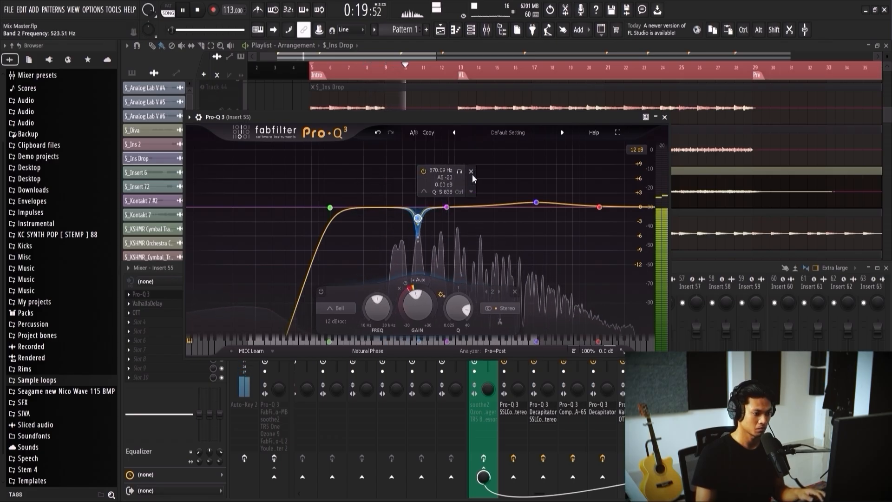
# Step: Close the Pro-Q 3 and toggle Insert 55's ValhallaDelay and OTT slots, replaying $_Diva from the Intro to compare
pyautogui.click(664, 117)
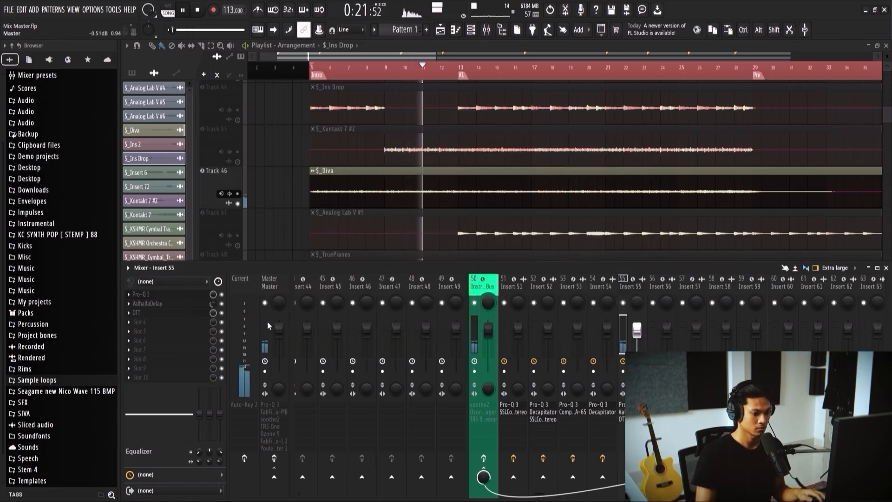
pyautogui.click(222, 303)
pyautogui.click(222, 312)
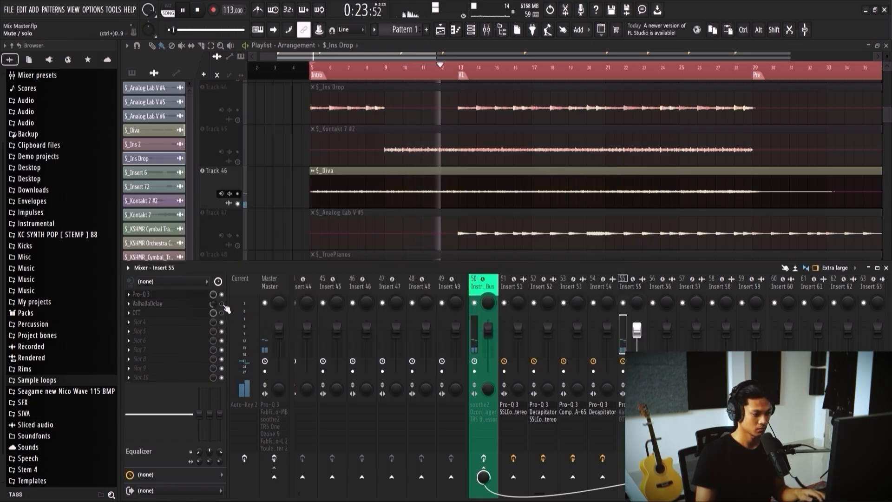
pyautogui.press('space')
pyautogui.press('space')
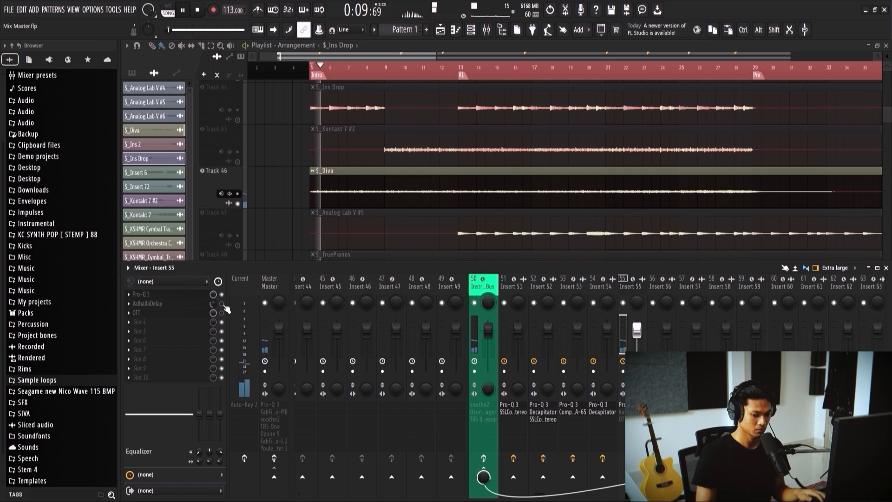
pyautogui.press('space')
# Step: Check the ValhallaDelay and OTT settings on Insert 55 during playback from the Intro, and close both plugin windows
pyautogui.click(204, 303)
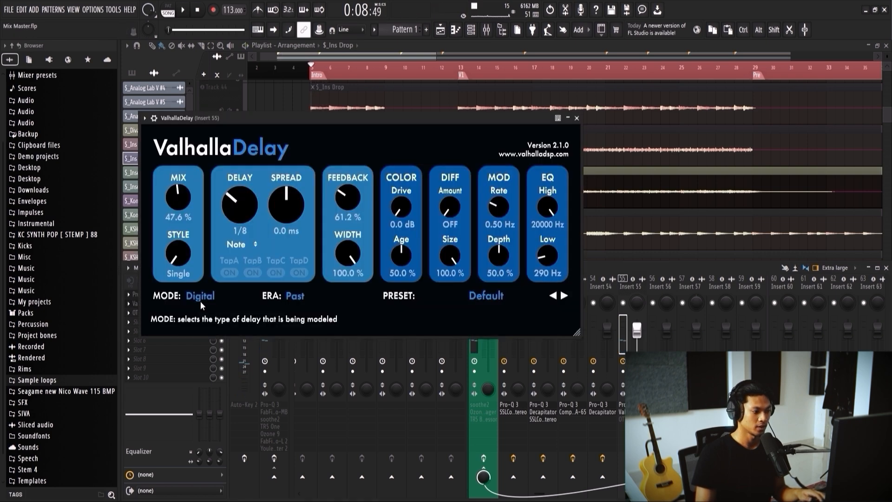
pyautogui.moveTo(361, 121); pyautogui.dragTo(509, 134)
pyautogui.press('space')
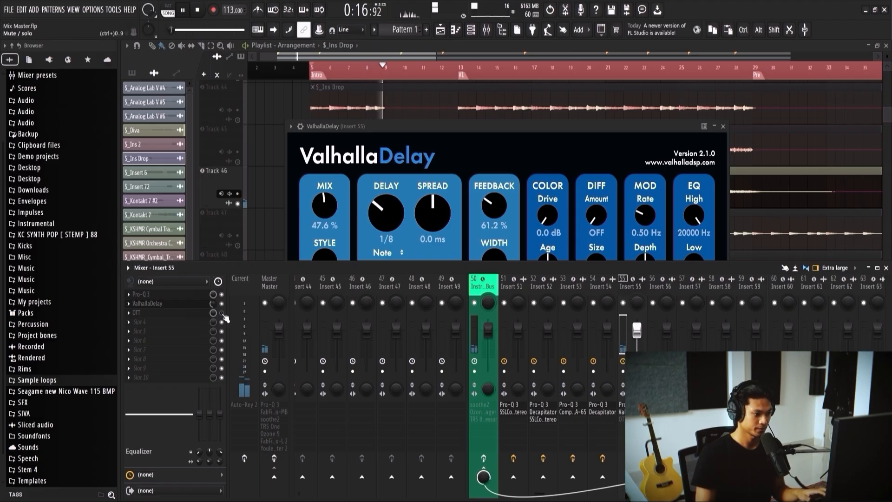
pyautogui.click(197, 314)
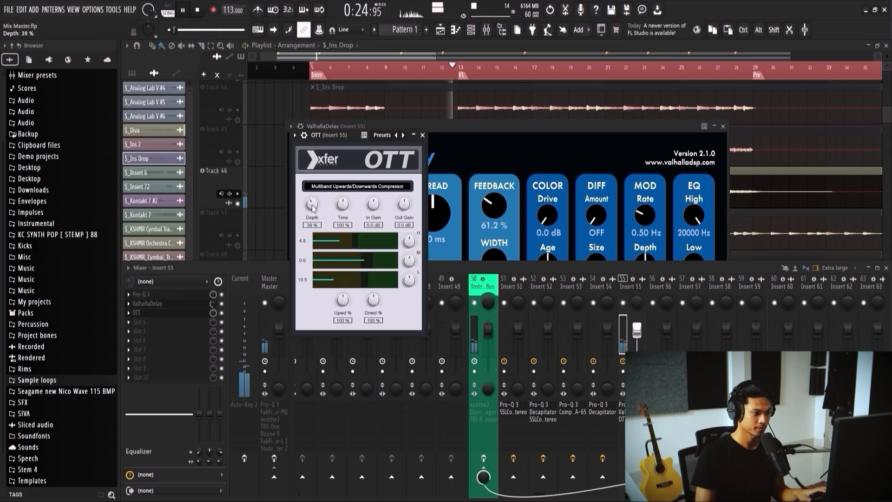
pyautogui.click(423, 136)
pyautogui.press('space')
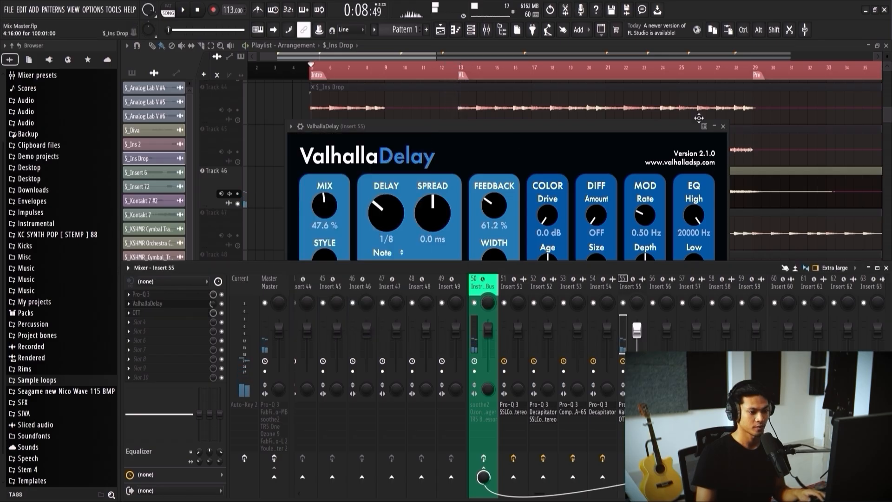
pyautogui.click(723, 126)
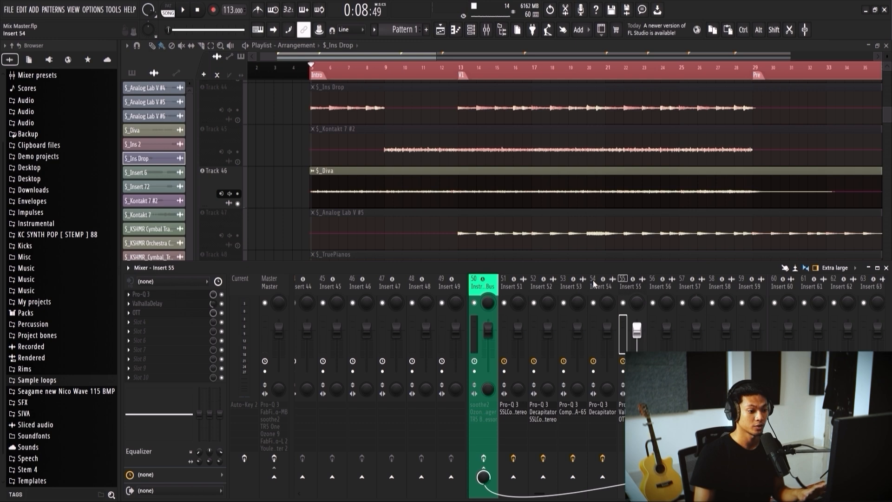
# Step: Solo the $_Analog Lab V #5 track in place of $_Diva
pyautogui.scroll(-3, 593, 280)
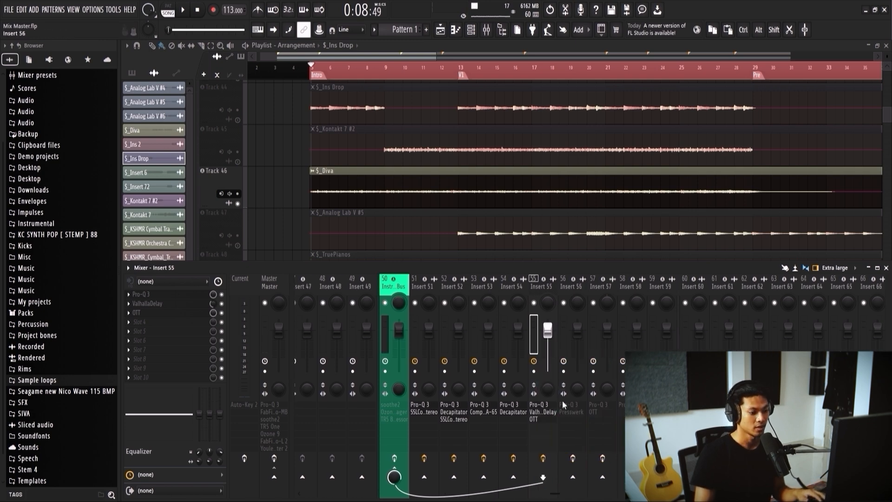
pyautogui.scroll(-1, 595, 169)
pyautogui.keyDown('ctrl'); pyautogui.click(237, 204); pyautogui.keyUp('ctrl')
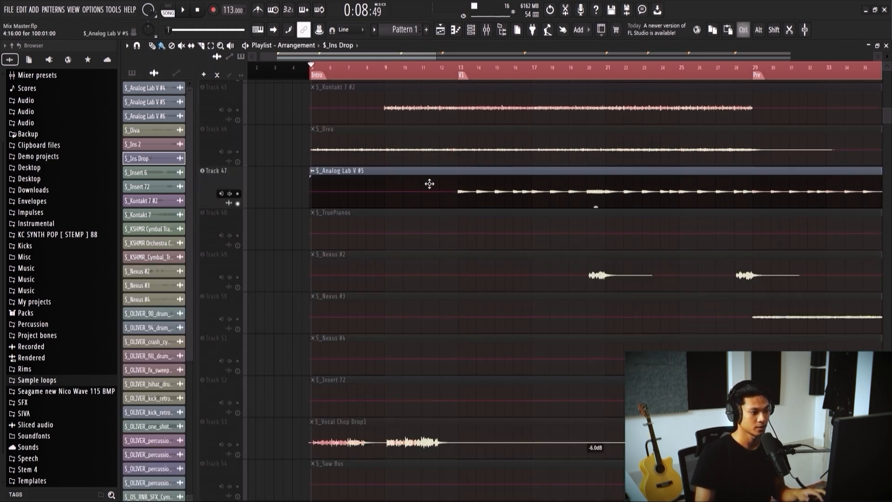
pyautogui.scroll(-2, 429, 184)
pyautogui.scroll(2, 383, 231)
pyautogui.scroll(-2, 384, 231)
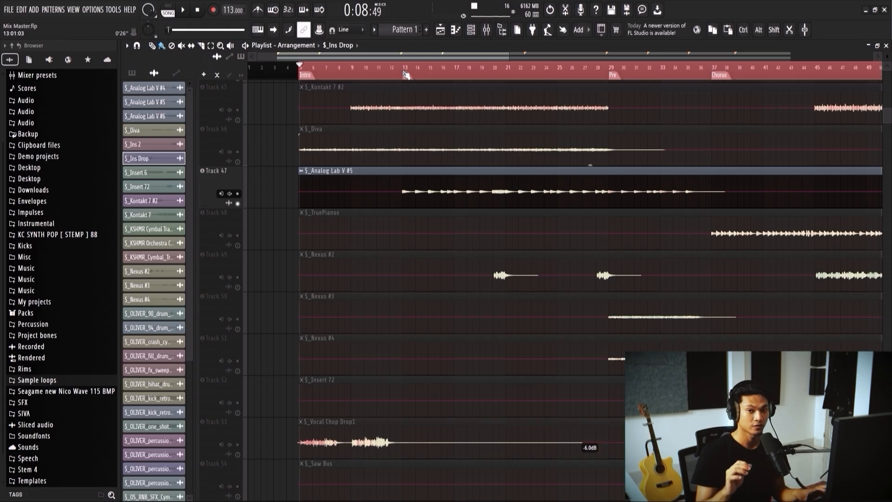
pyautogui.scroll(-1, 419, 185)
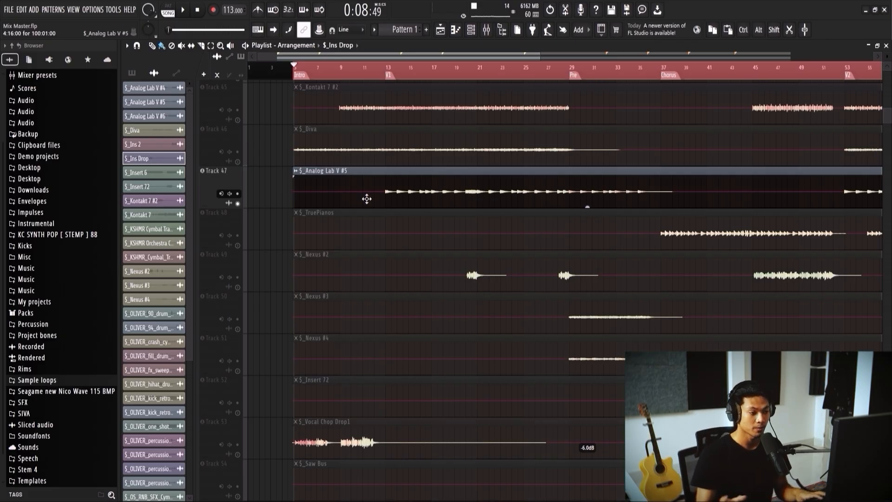
# Step: Select the $_Analog Lab V #5 clip to bring up Insert 56 in the mixer and play it from the V1 marker
pyautogui.press('F9')
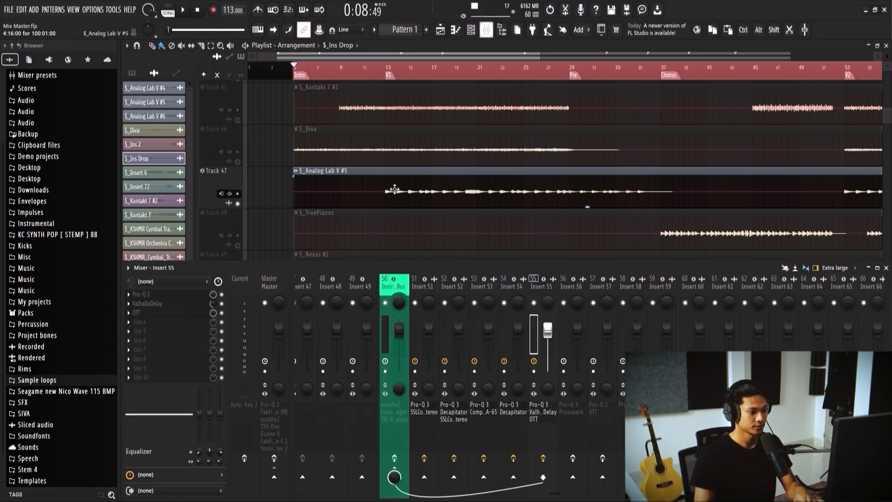
pyautogui.press('space')
pyautogui.click(394, 186)
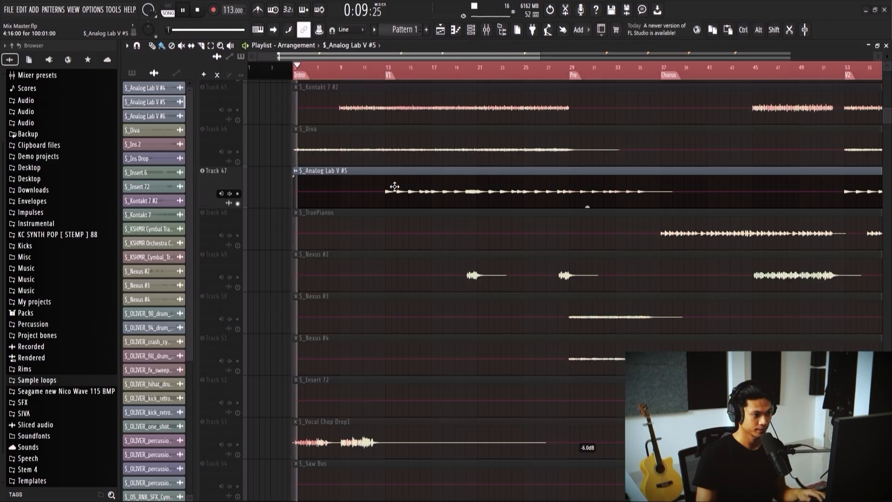
pyautogui.press('F9')
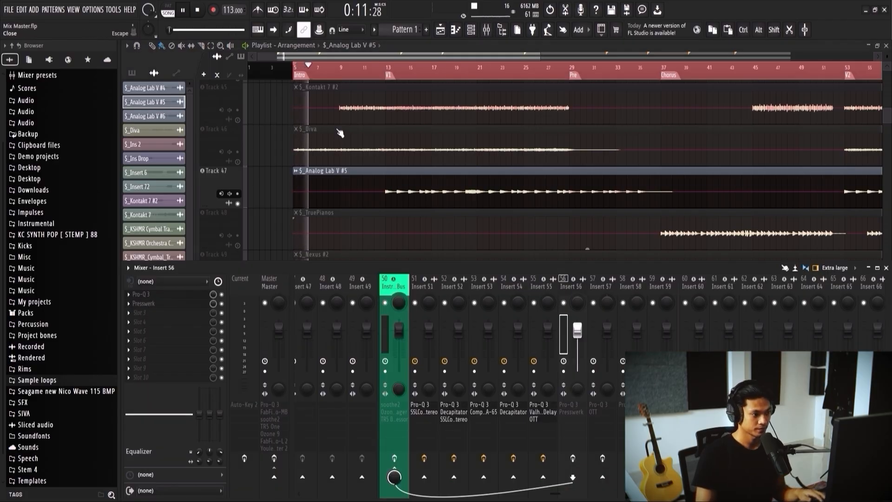
pyautogui.click(388, 73)
pyautogui.press('F9')
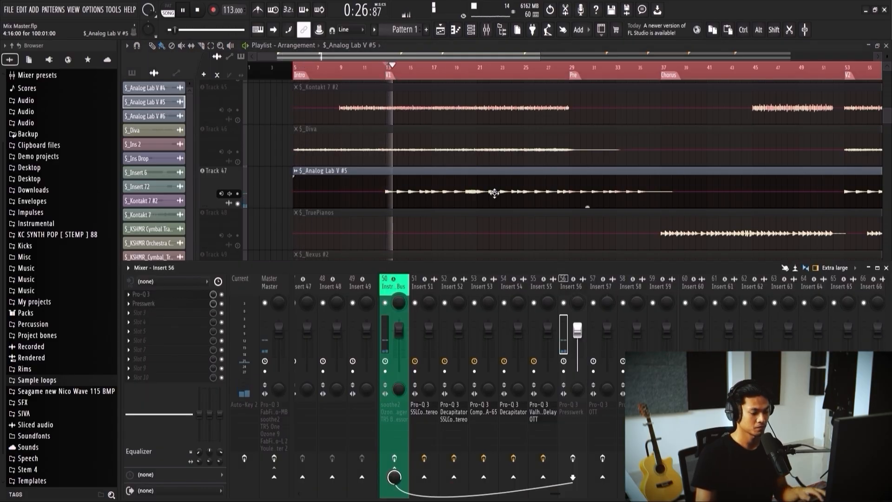
# Step: Enable Insert 56's effects and open its Pro-Q 3 with playback running from V1
pyautogui.scroll(-1, 457, 173)
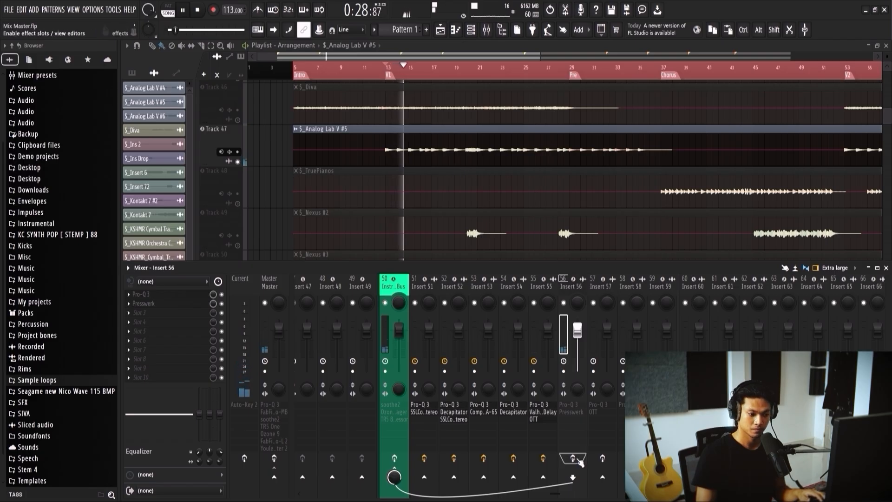
pyautogui.press('space')
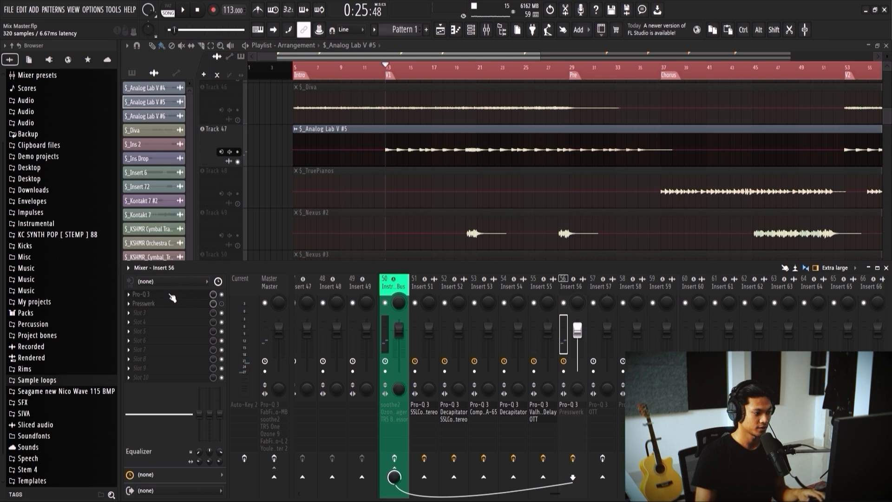
pyautogui.click(172, 295)
pyautogui.press('space')
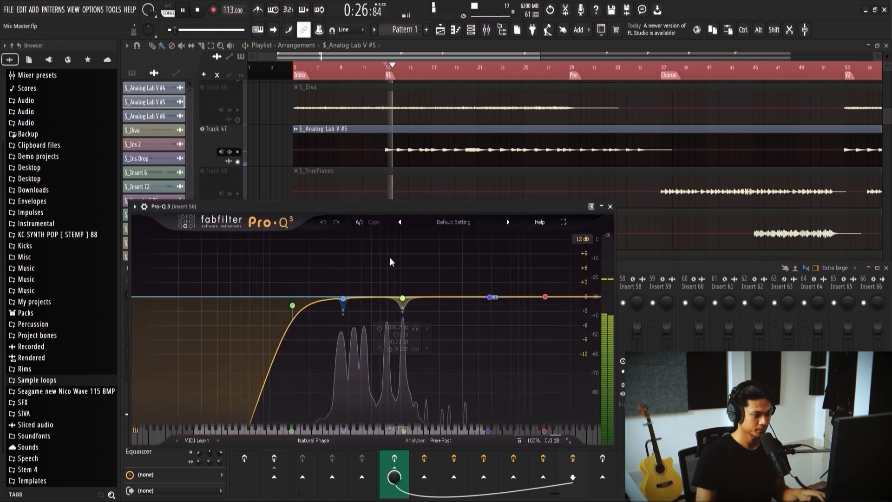
# Step: Set band 2 of Insert 56's Pro-Q 3 to a -3.41 dB cut at 393.06 Hz and close the equalizer
pyautogui.moveTo(345, 303)
pyautogui.moveTo(344, 303)
pyautogui.mouseDown()
pyautogui.moveTo(355, 306)
pyautogui.moveTo(348, 315)
pyautogui.mouseUp()
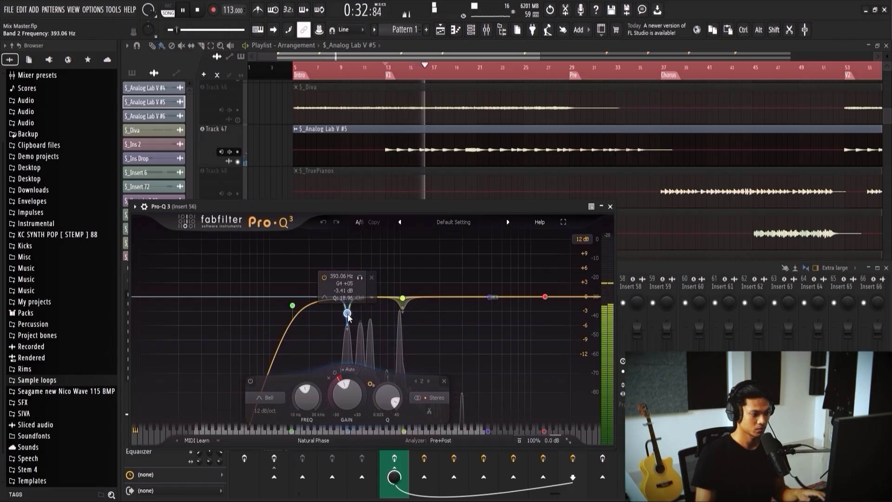
pyautogui.press('space')
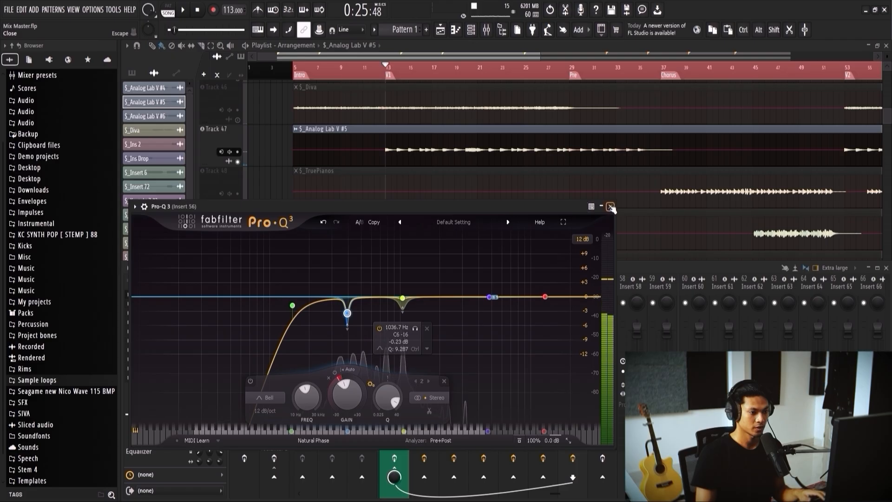
pyautogui.click(610, 206)
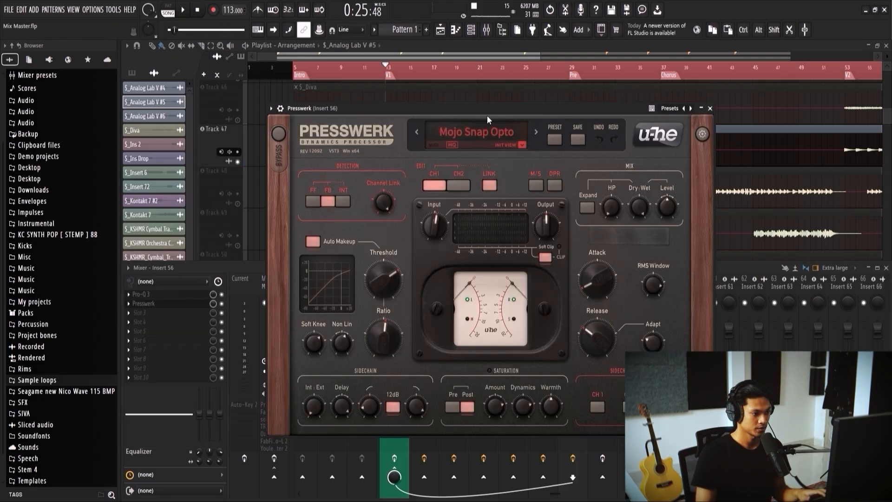
# Step: Set the Presswerk threshold on Insert 56 to -31.36 during playback from V1 and close the compressor
pyautogui.press('space')
pyautogui.moveTo(384, 267); pyautogui.dragTo(390, 295)
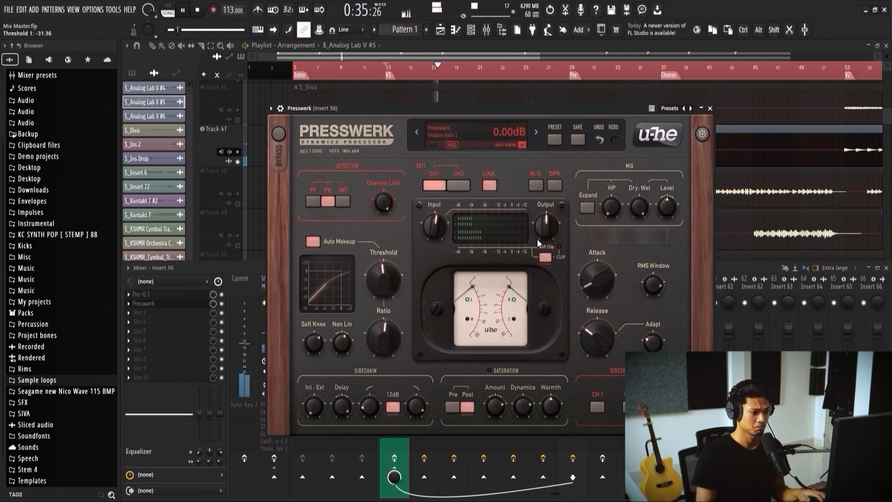
pyautogui.moveTo(436, 226)
pyautogui.mouseDown()
pyautogui.moveTo(433, 250)
pyautogui.moveTo(433, 236)
pyautogui.mouseUp()
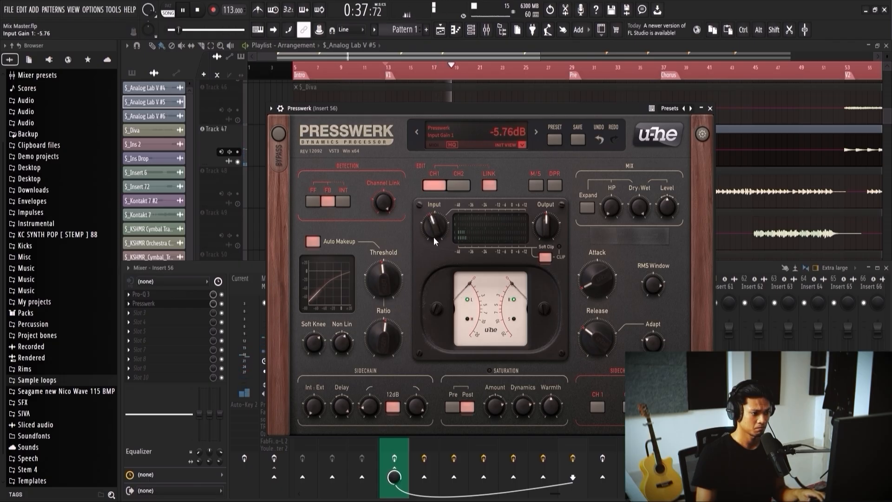
pyautogui.click(710, 108)
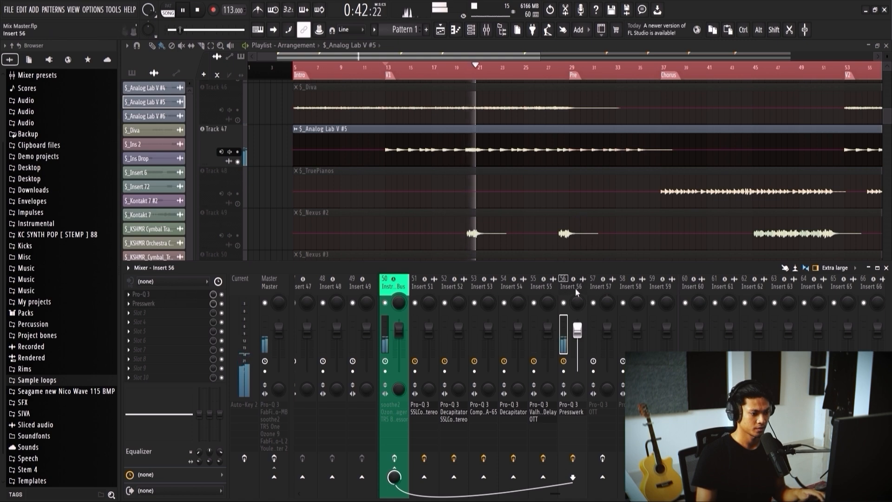
# Step: Pan Insert 56 30% right and replay $_Analog Lab V #5 from V1
pyautogui.press('space')
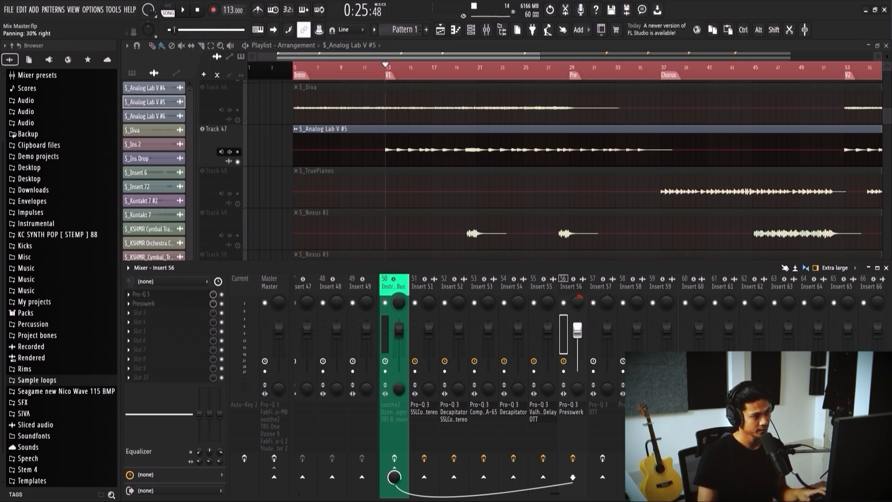
pyautogui.press('space')
pyautogui.scroll(-1, 334, 160)
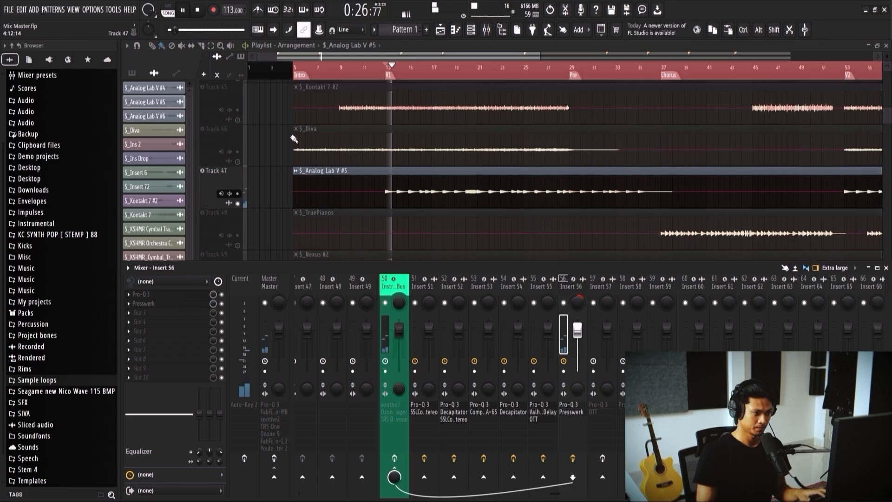
pyautogui.scroll(3, 352, 184)
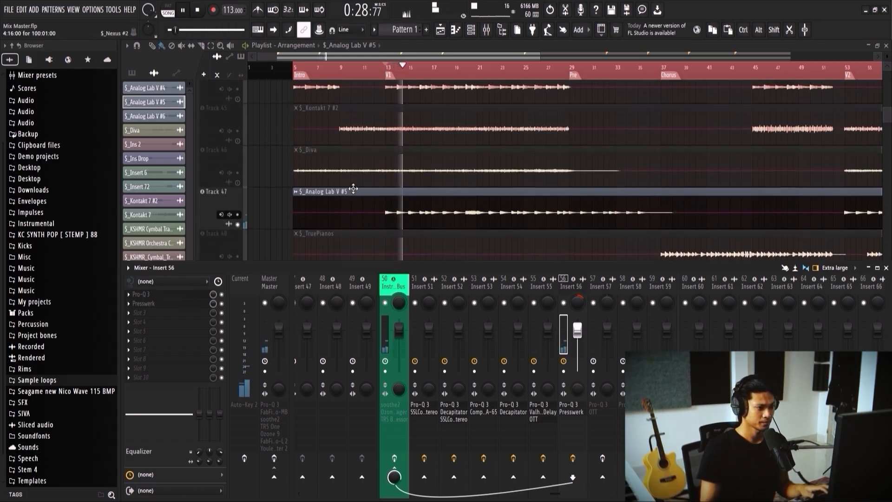
pyautogui.scroll(-1, 362, 186)
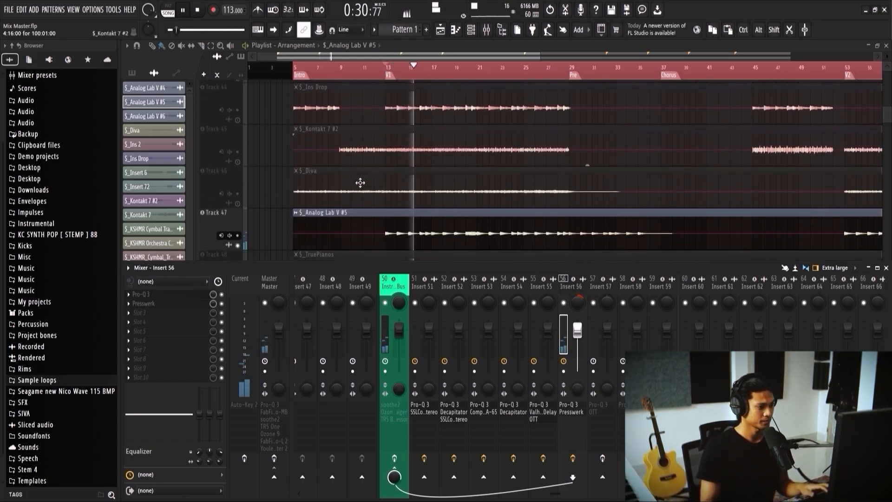
pyautogui.scroll(2, 385, 204)
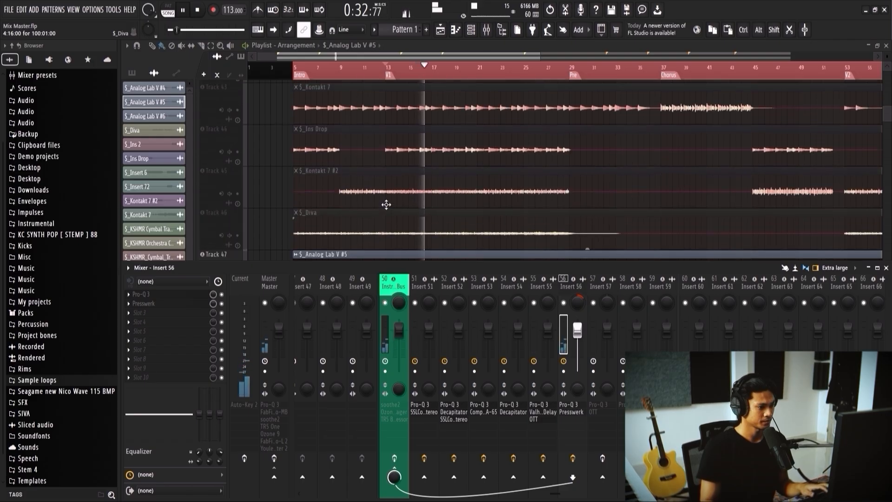
pyautogui.scroll(-3, 386, 205)
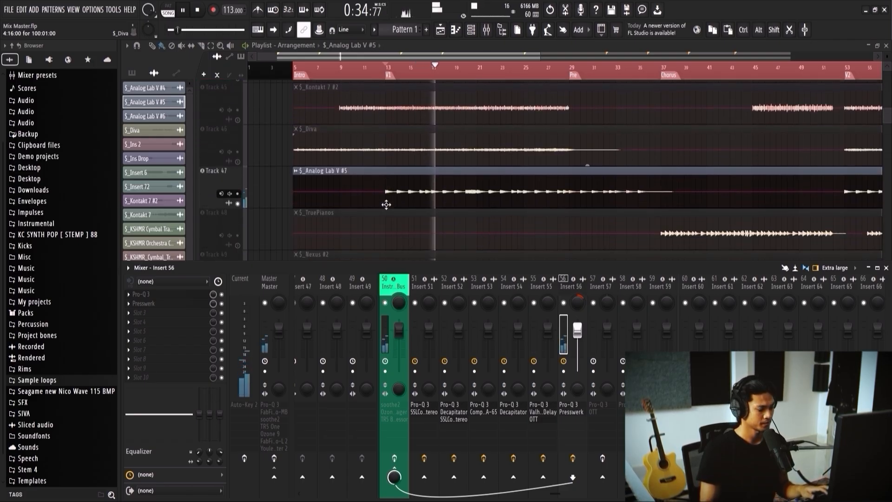
# Step: Unmute $_Diva alongside $_Analog Lab V #5, pan Insert 55 29% left and play both from V1
pyautogui.click(237, 162)
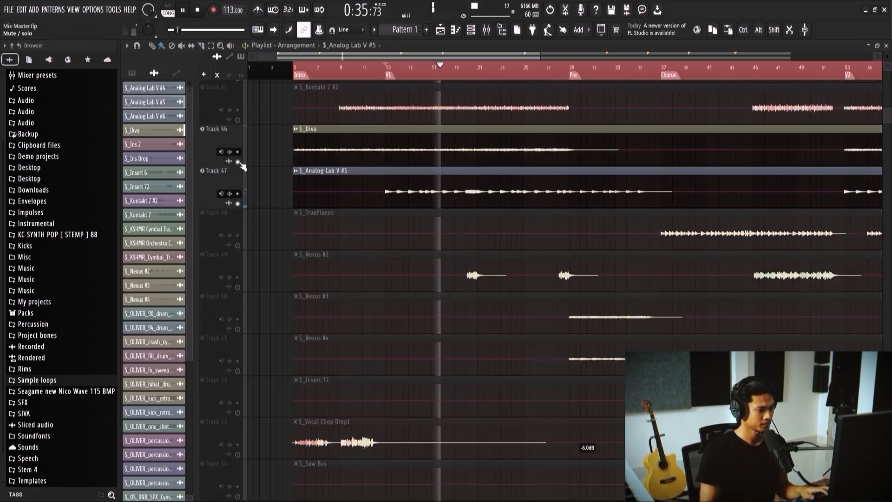
pyautogui.press('space')
pyautogui.click(387, 150)
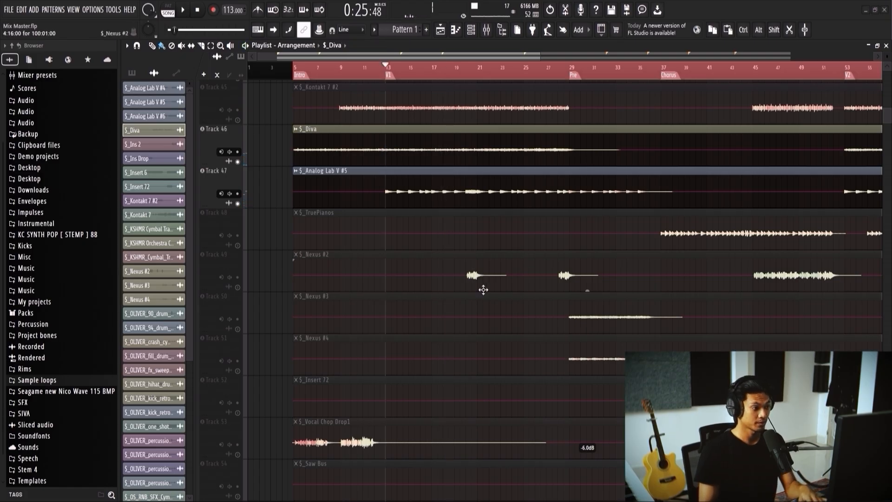
pyautogui.press('F9')
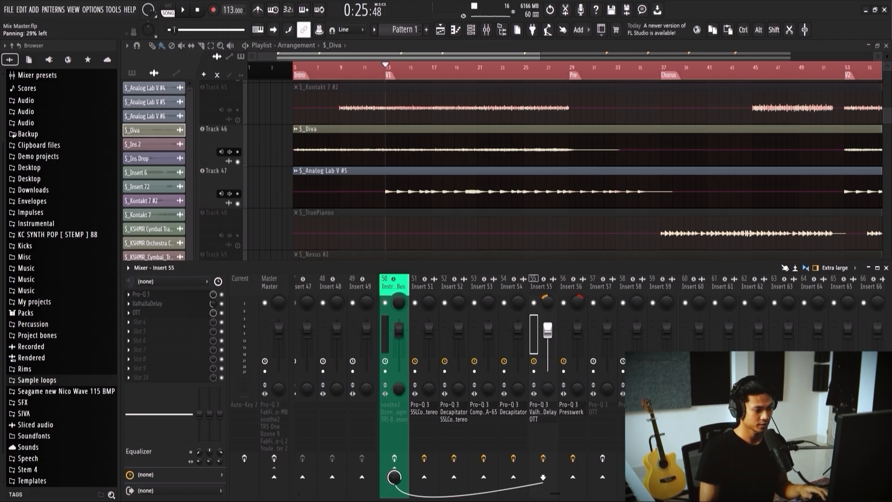
pyautogui.press('space')
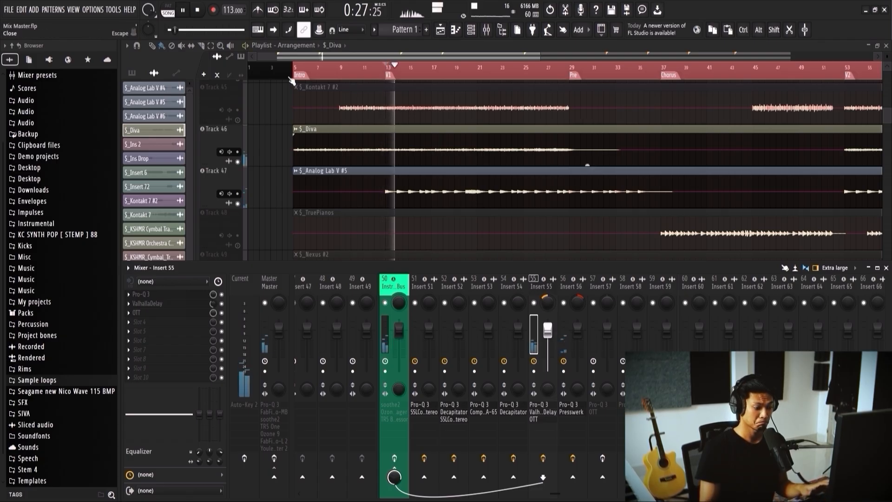
# Step: Stop playback, unmute $_TruePianos, place the playhead at the Chorus marker and bring up the track's mixer channel, Insert 57
pyautogui.press('space')
pyautogui.scroll(-2, 293, 170)
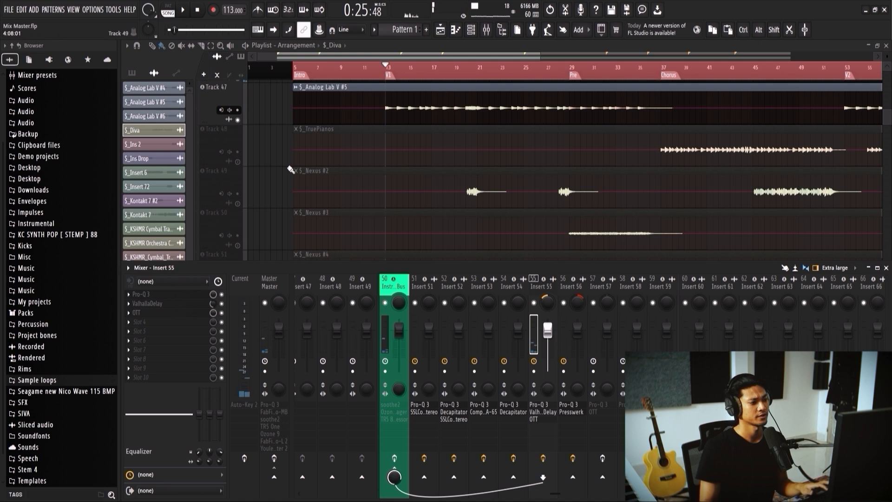
pyautogui.scroll(1, 374, 179)
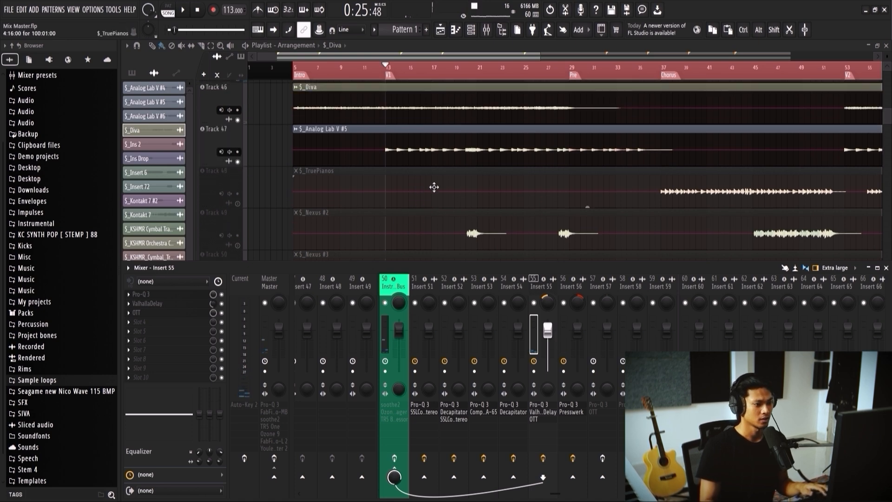
pyautogui.click(238, 204)
pyautogui.press('F9')
pyautogui.scroll(-1, 521, 182)
pyautogui.click(558, 74)
pyautogui.click(566, 195)
pyautogui.press('F9')
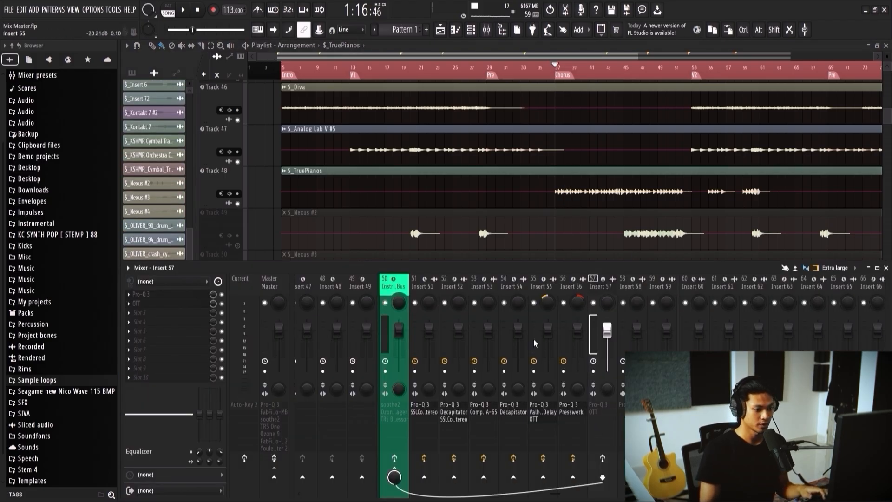
# Step: Enable the effects on Insert 57 and play $_TruePianos soloed from the Chorus marker
pyautogui.click(601, 458)
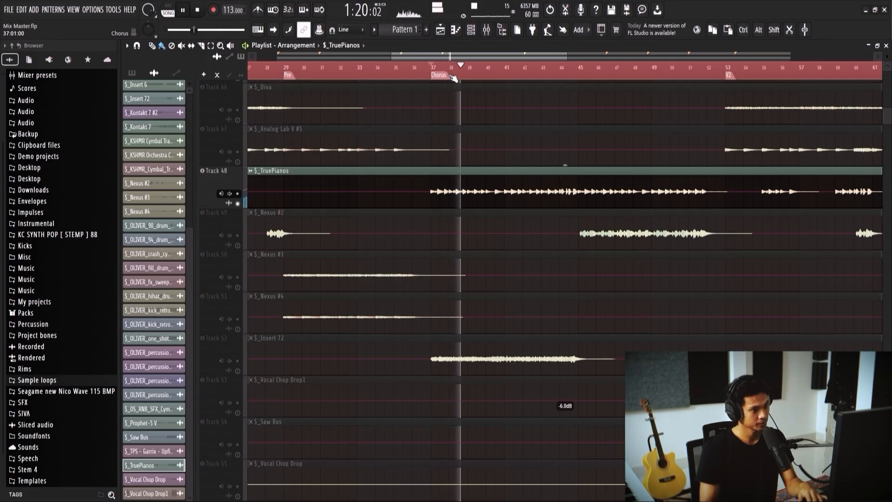
pyautogui.press('F9')
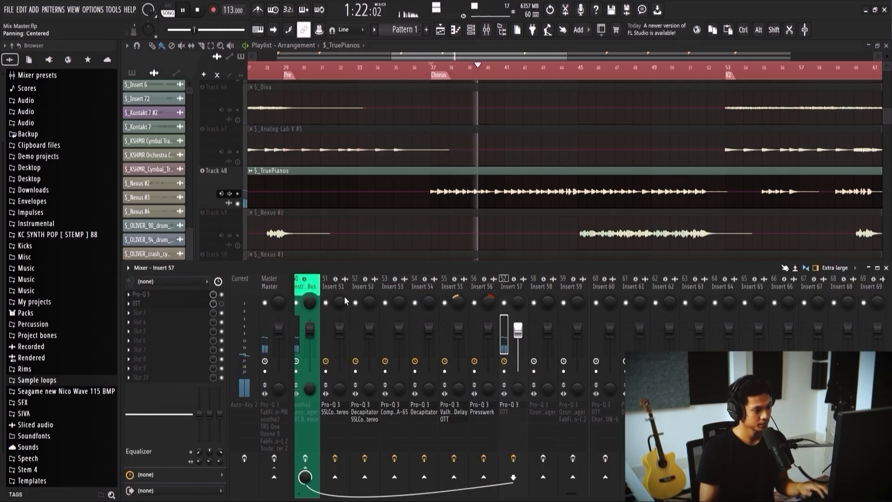
pyautogui.press('space')
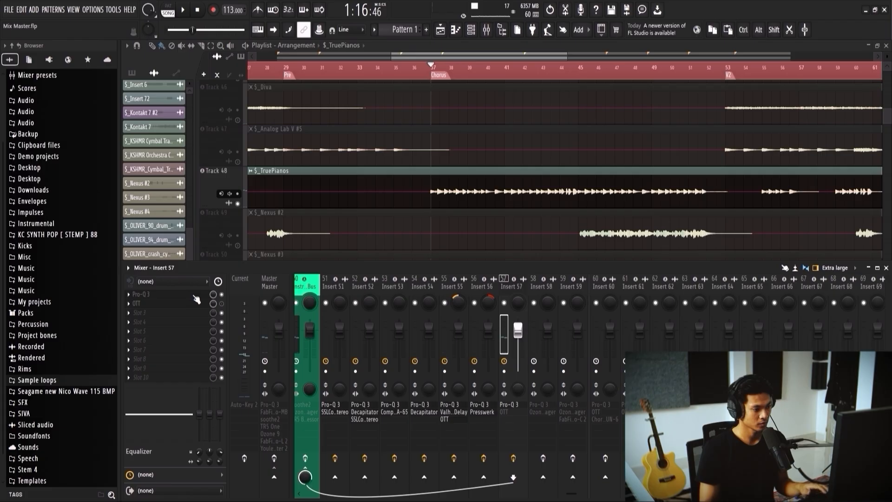
# Step: In Insert 57's Pro-Q 3, pull band 2 down into a narrow cut near 390 Hz and move the low cut to 125.33 Hz
pyautogui.click(201, 296)
pyautogui.moveTo(522, 196)
pyautogui.mouseDown()
pyautogui.moveTo(503, 201)
pyautogui.moveTo(524, 203)
pyautogui.moveTo(513, 201)
pyautogui.moveTo(521, 203)
pyautogui.moveTo(526, 186)
pyautogui.mouseUp()
pyautogui.press('space')
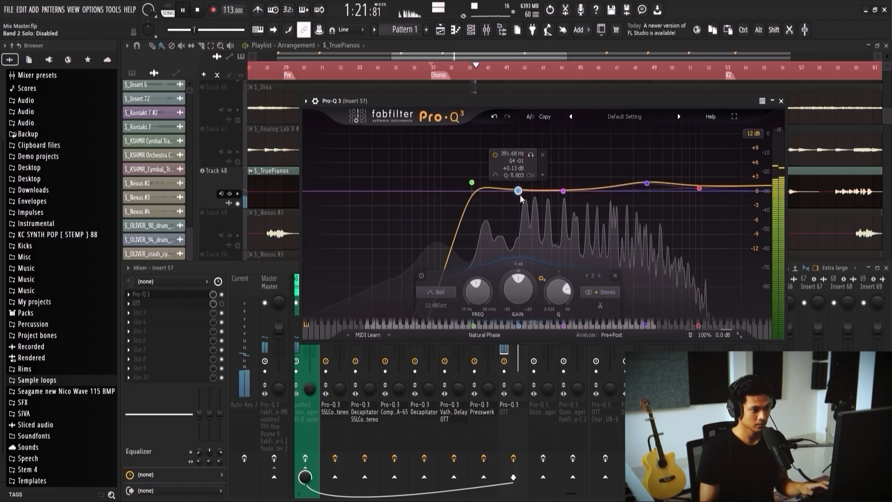
pyautogui.moveTo(521, 196); pyautogui.dragTo(521, 202)
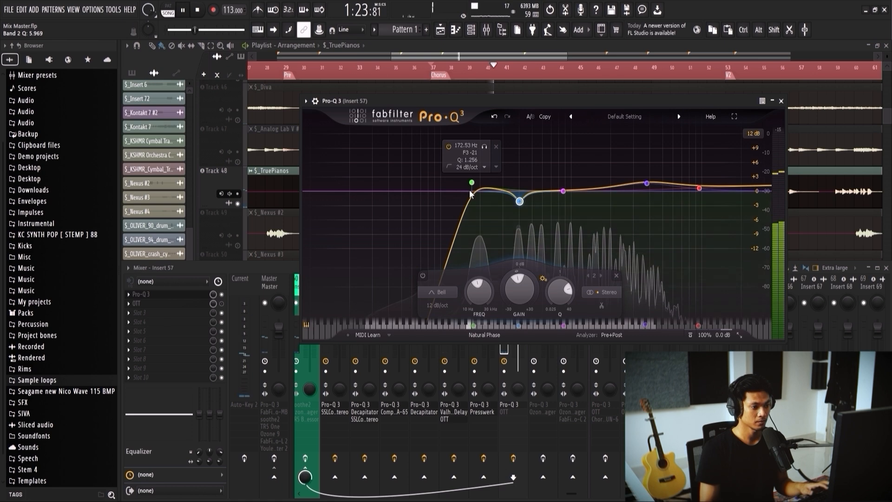
pyautogui.moveTo(471, 185); pyautogui.dragTo(454, 189)
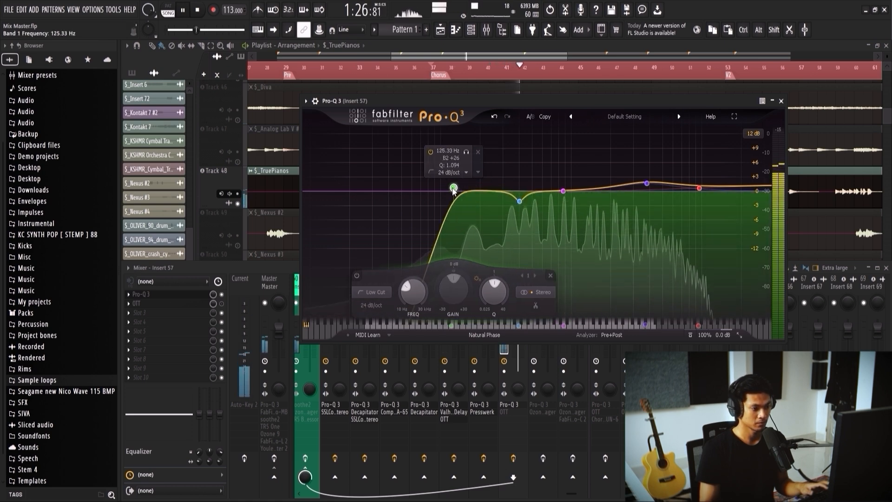
# Step: Add a narrow dynamic bell as band 6, cutting about 4 dB near 179 Hz, then minimize the equalizer and stop playback
pyautogui.click(478, 190)
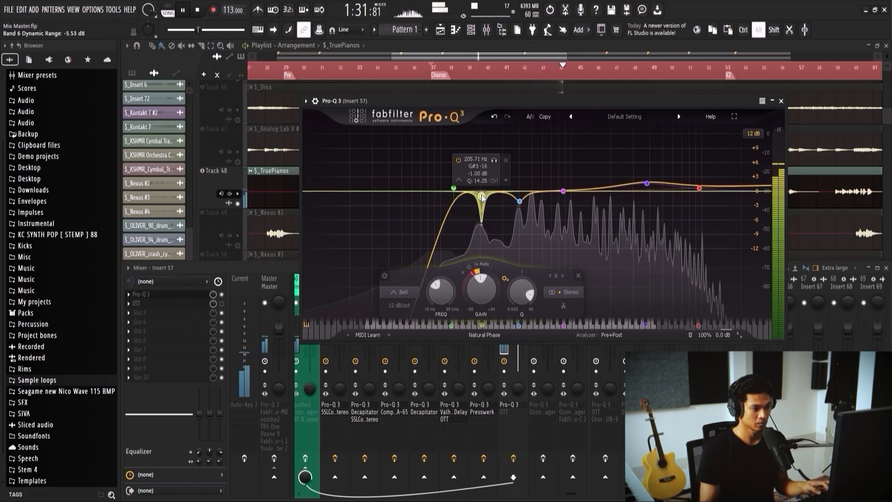
pyautogui.moveTo(482, 196); pyautogui.dragTo(473, 200)
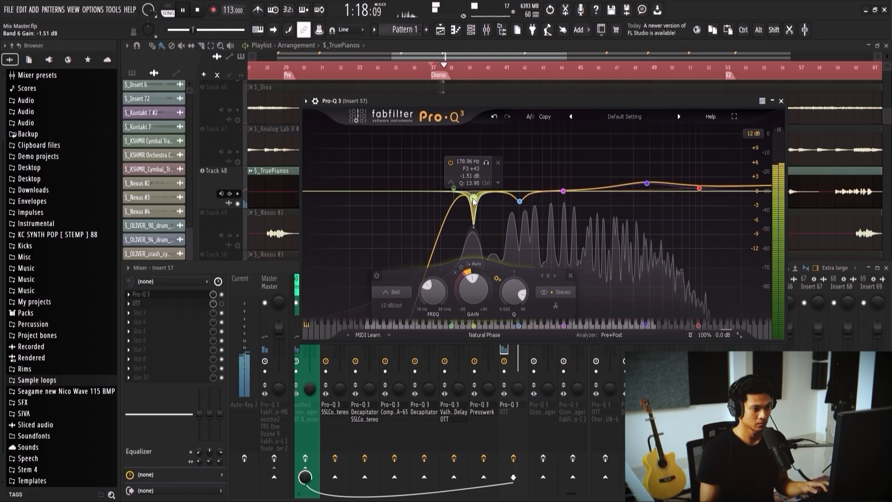
pyautogui.moveTo(474, 199); pyautogui.dragTo(476, 200)
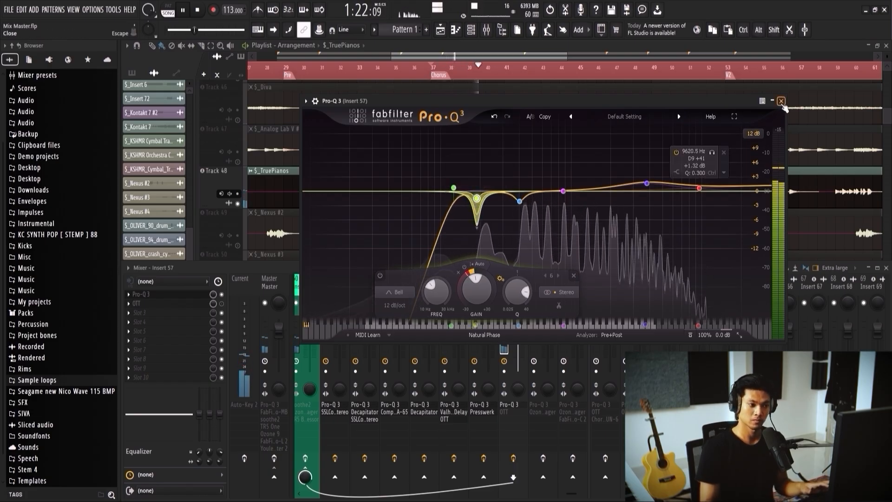
pyautogui.moveTo(476, 198); pyautogui.dragTo(480, 208)
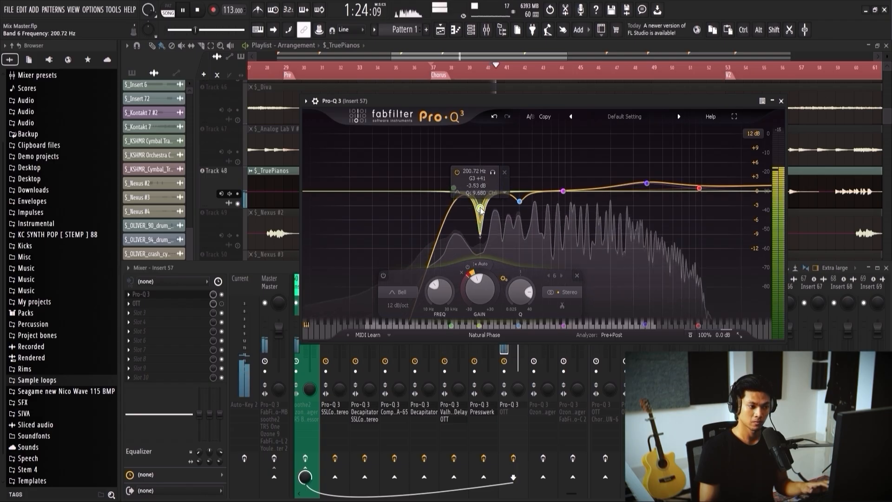
pyautogui.moveTo(481, 210); pyautogui.dragTo(472, 210)
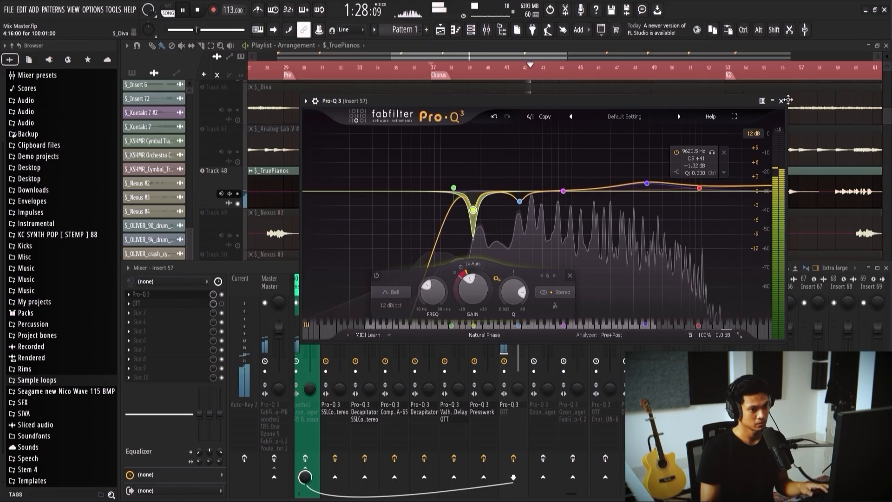
pyautogui.click(772, 101)
pyautogui.press('space')
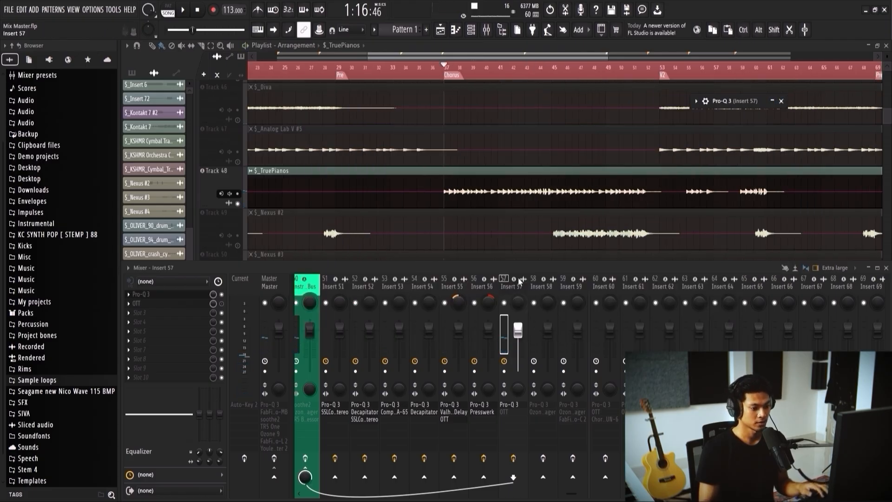
# Step: Open OTT on Insert 57, audition the piano's multiband compression from the Chorus marker and close the plugin
pyautogui.click(194, 304)
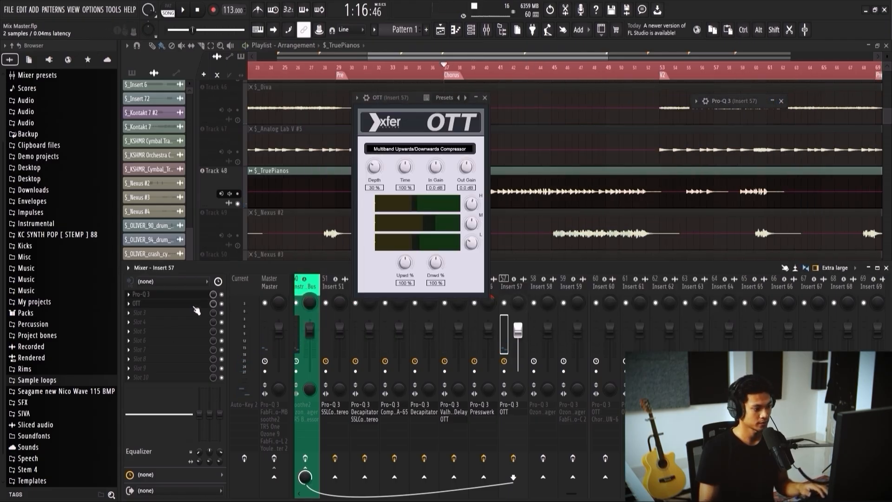
pyautogui.press('space')
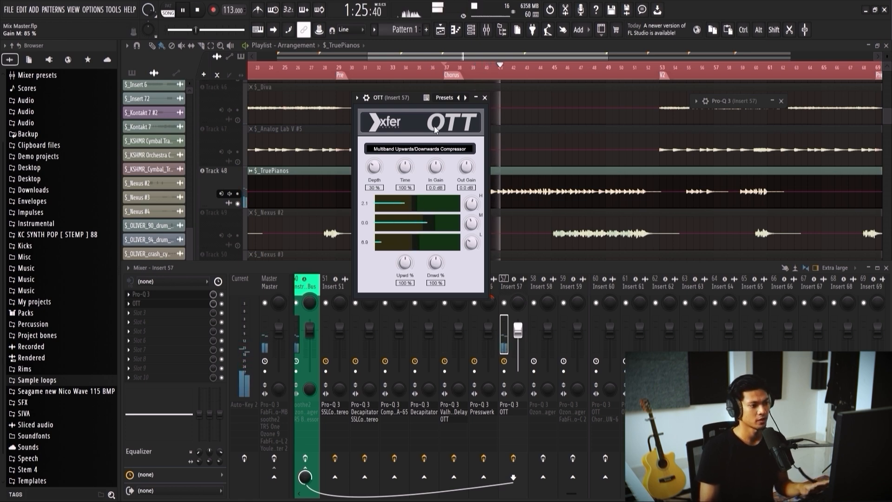
pyautogui.click(444, 69)
pyautogui.press('F9')
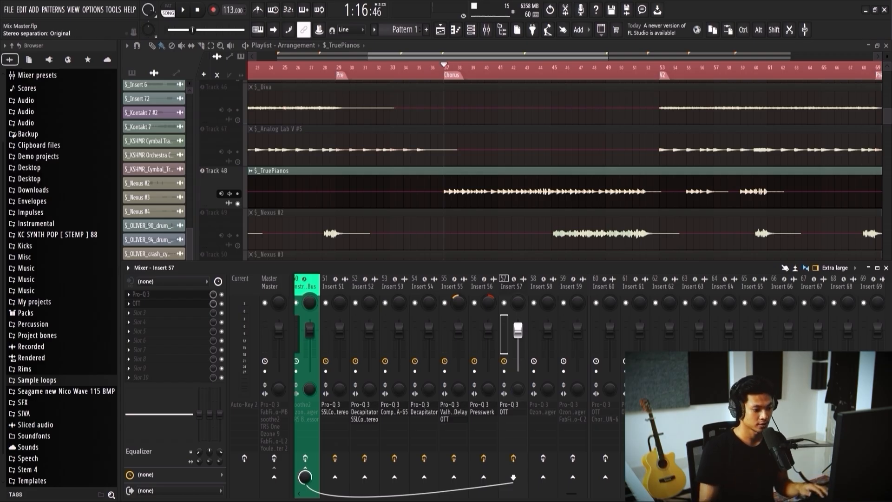
# Step: Adjust Insert 57's stereo separation and compare $_TruePianos with its effects bypassed and re-enabled during playback
pyautogui.press('space')
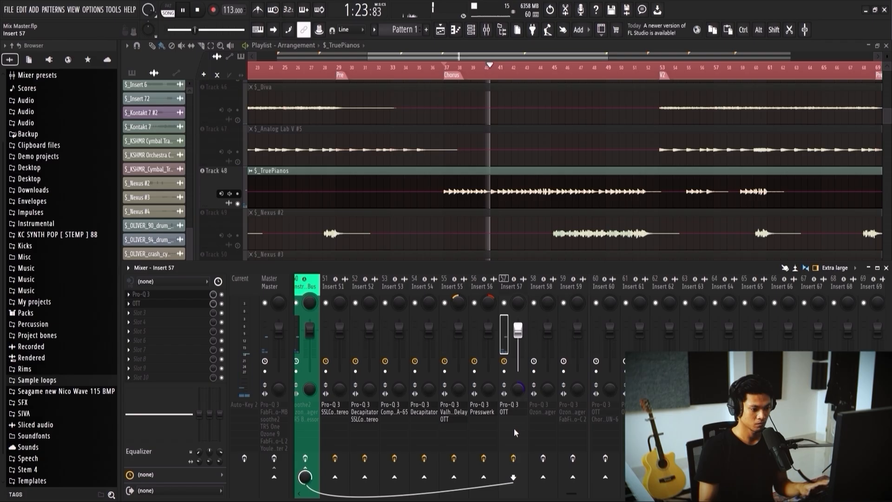
pyautogui.click(513, 459)
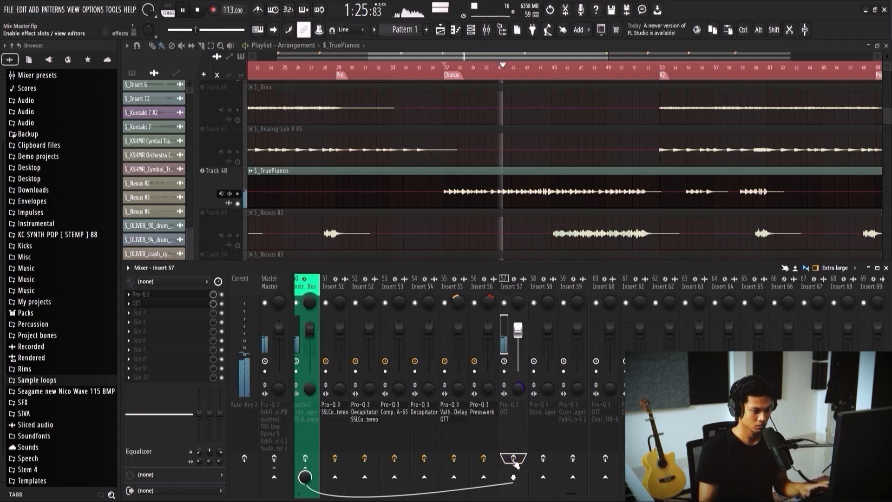
pyautogui.click(514, 459)
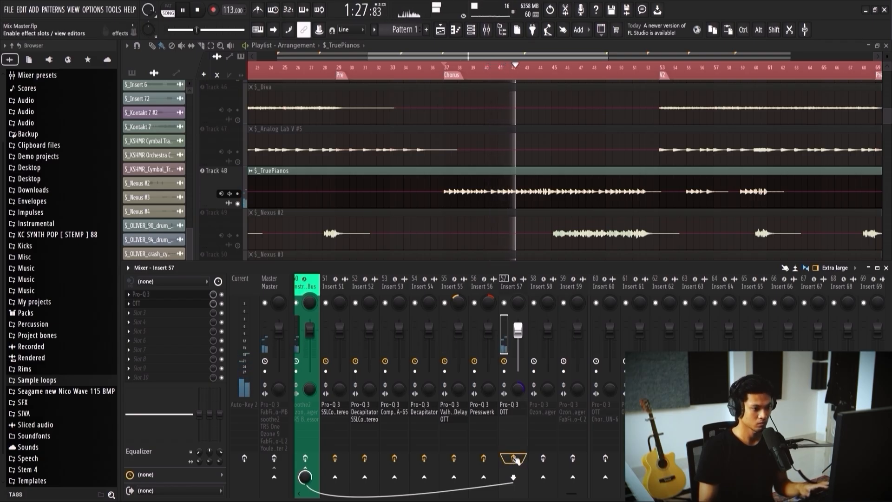
pyautogui.press('space')
# Step: Unmute and solo $_Nexus #2, and play it from the start of its long chorus section near bar 45
pyautogui.scroll(-1, 490, 221)
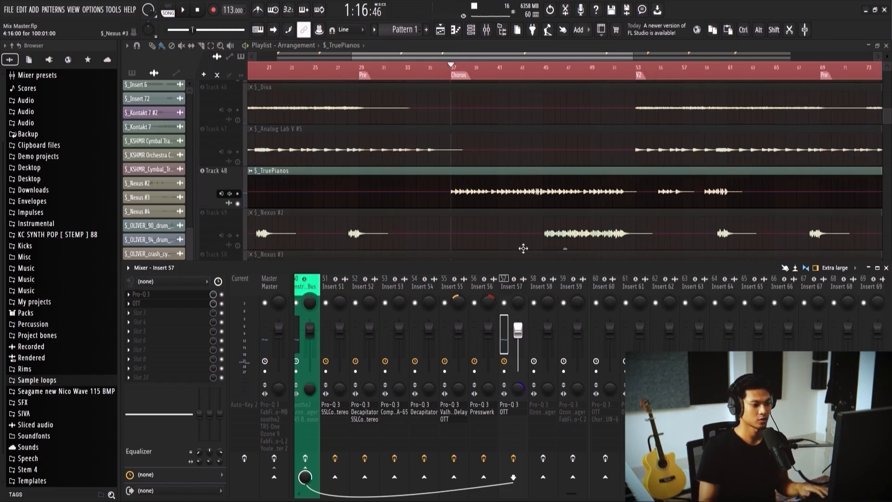
pyautogui.scroll(-2, 513, 218)
pyautogui.press('F9')
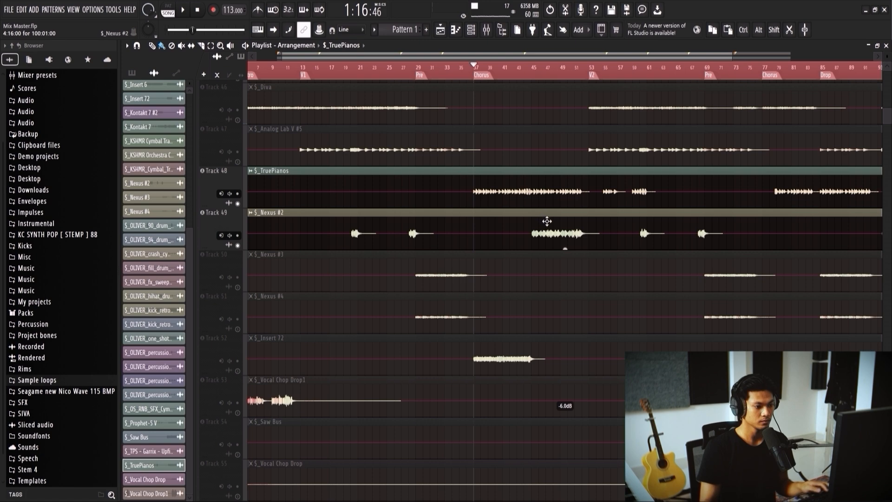
pyautogui.press('space')
pyautogui.click(532, 74)
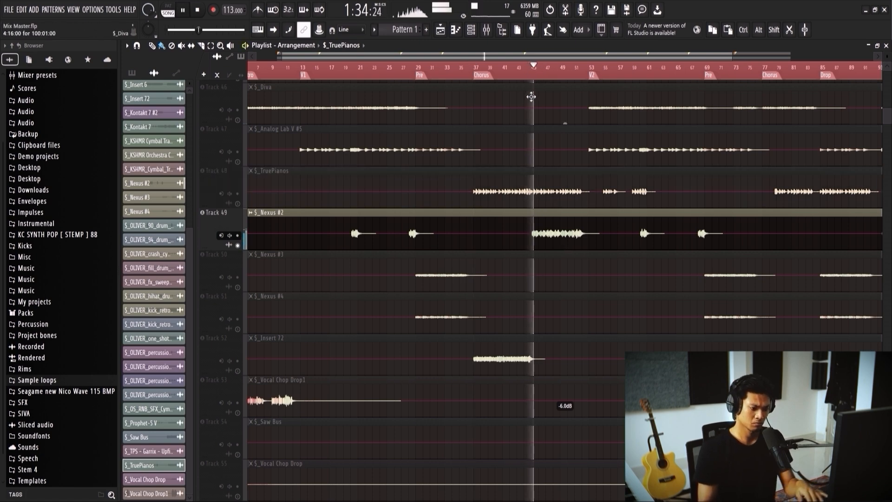
pyautogui.press('F9')
pyautogui.scroll(-1, 541, 209)
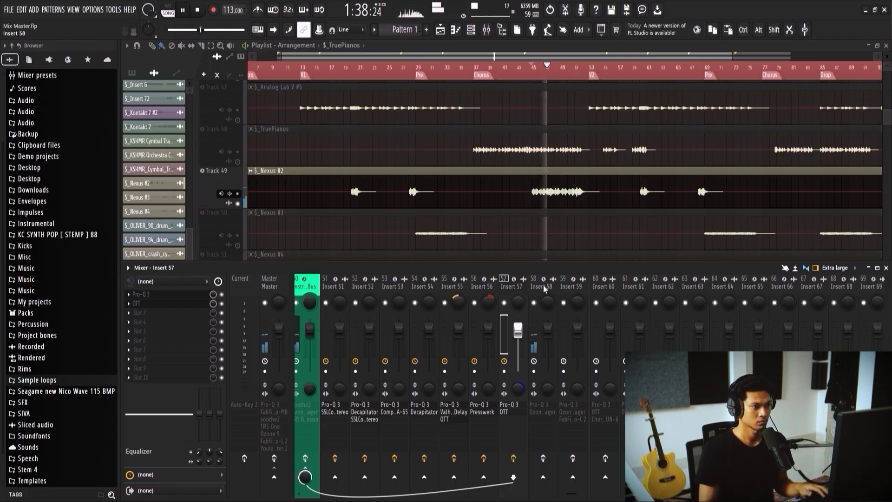
pyautogui.press('space')
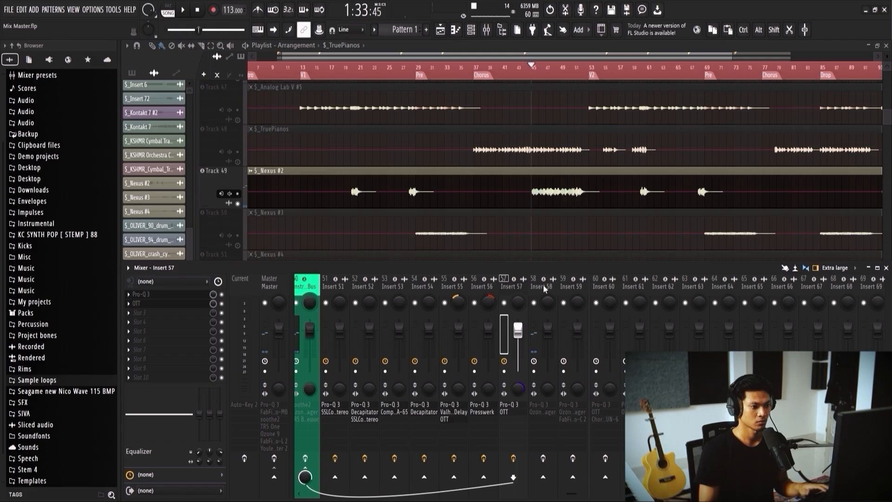
# Step: Enable Insert 58's effects and, in its Pro-Q 3, raise the upper bell and set the high shelf to +3.26 dB at 12567 Hz
pyautogui.click(542, 284)
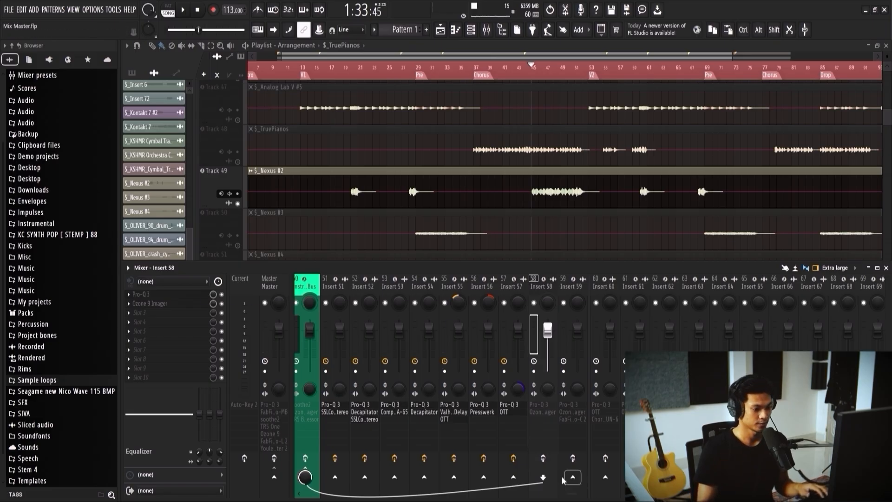
pyautogui.click(187, 297)
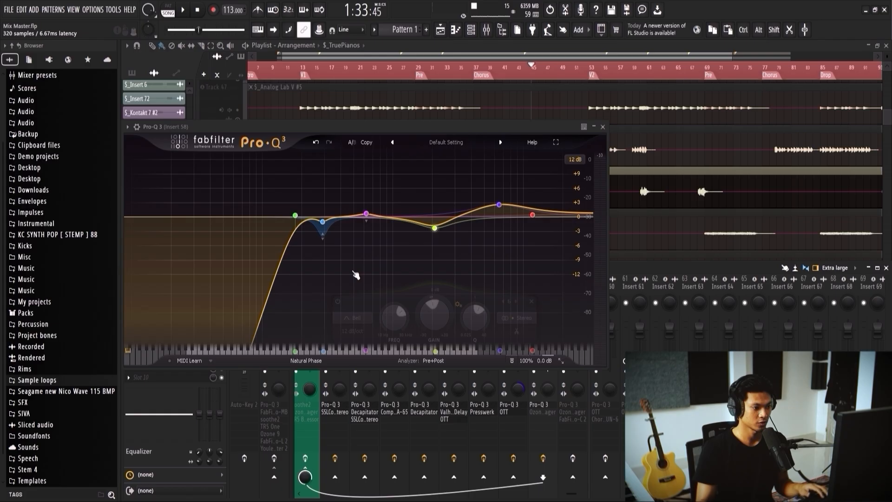
pyautogui.press('space')
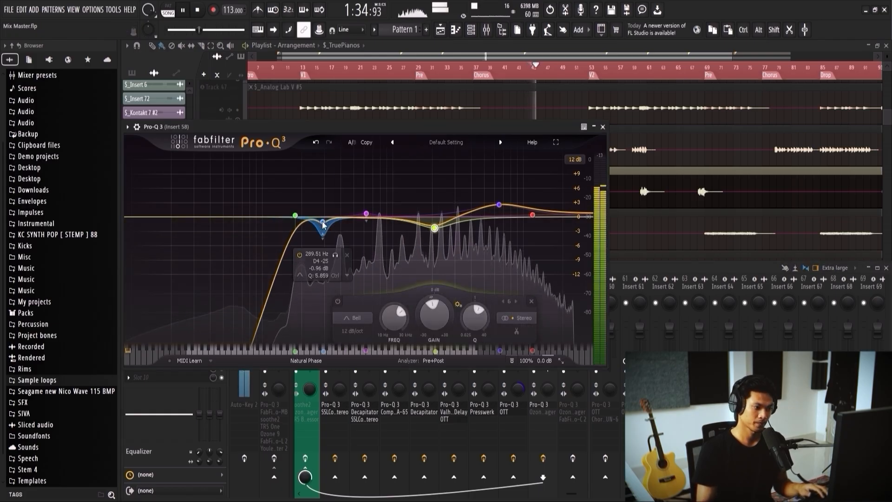
pyautogui.moveTo(499, 205); pyautogui.dragTo(504, 199)
pyautogui.moveTo(532, 214); pyautogui.dragTo(536, 209)
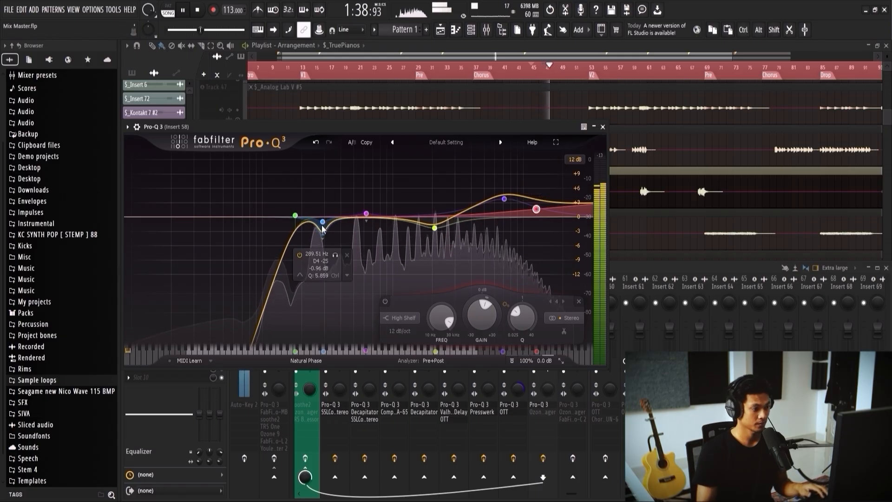
# Step: Shift band 2 lower, set the low cut to 193.51 Hz, pull band 3 down into a dynamic cut and close the equalizer
pyautogui.moveTo(322, 223); pyautogui.dragTo(299, 215)
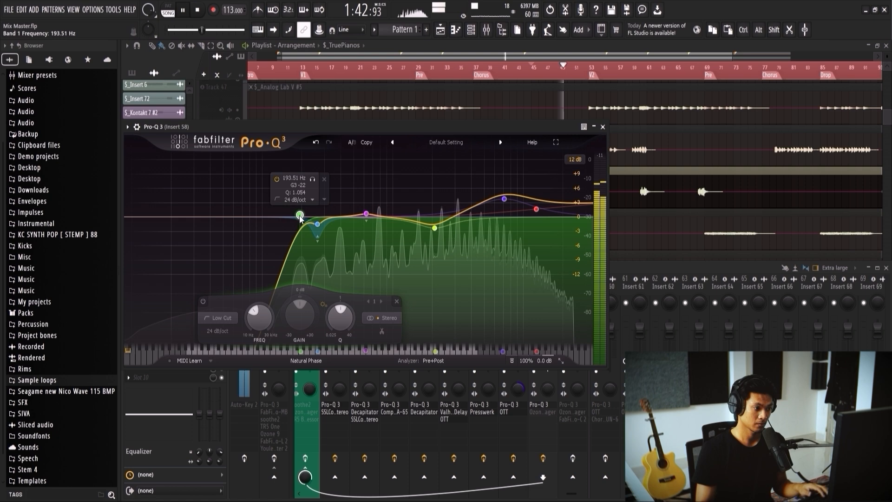
pyautogui.moveTo(372, 215); pyautogui.dragTo(356, 225)
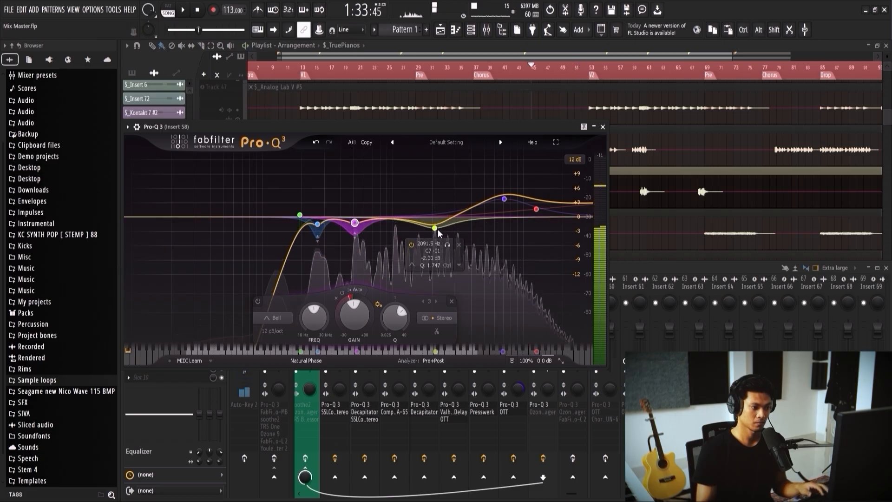
pyautogui.click(602, 126)
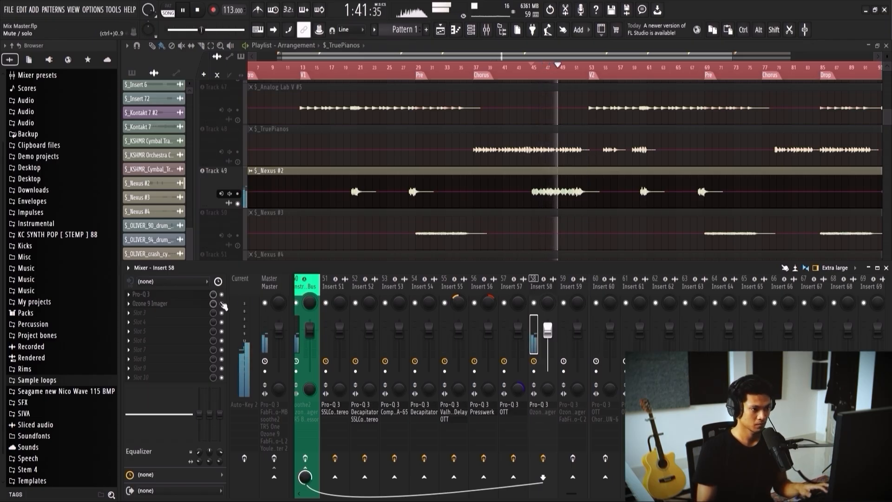
# Step: In Insert 58's Ozone 9 Imager, set the Band 1 width to 60.8 and the Band 2 width to 8.9, and close it
pyautogui.press('space')
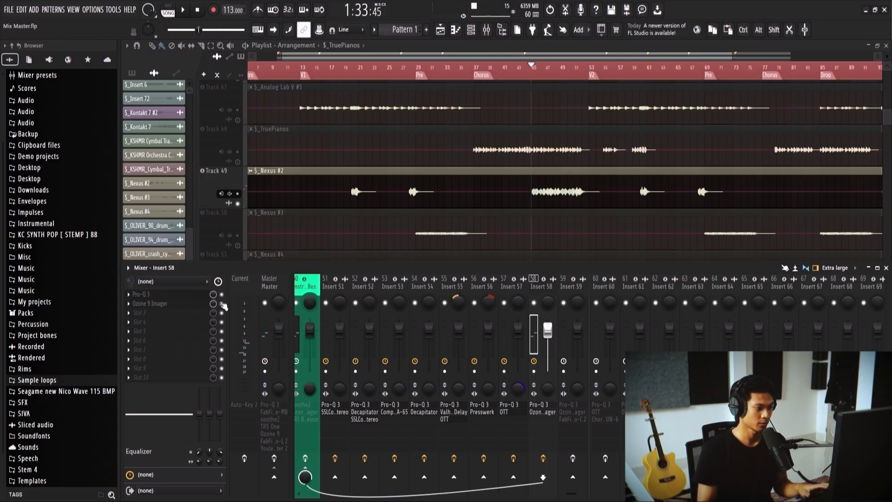
pyautogui.click(179, 304)
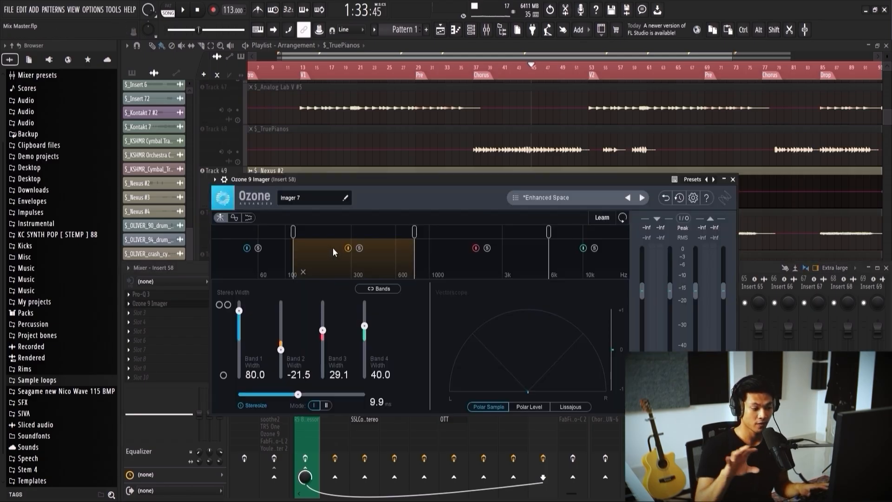
pyautogui.press('space')
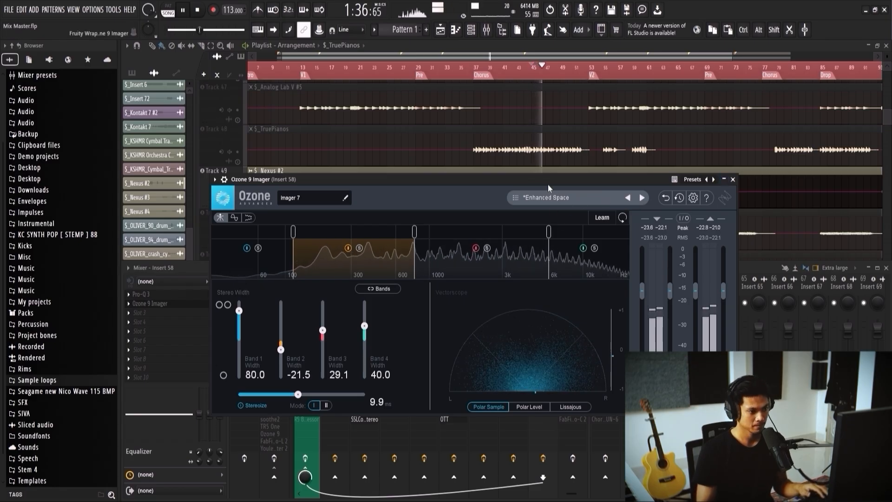
pyautogui.moveTo(546, 186); pyautogui.dragTo(550, 157)
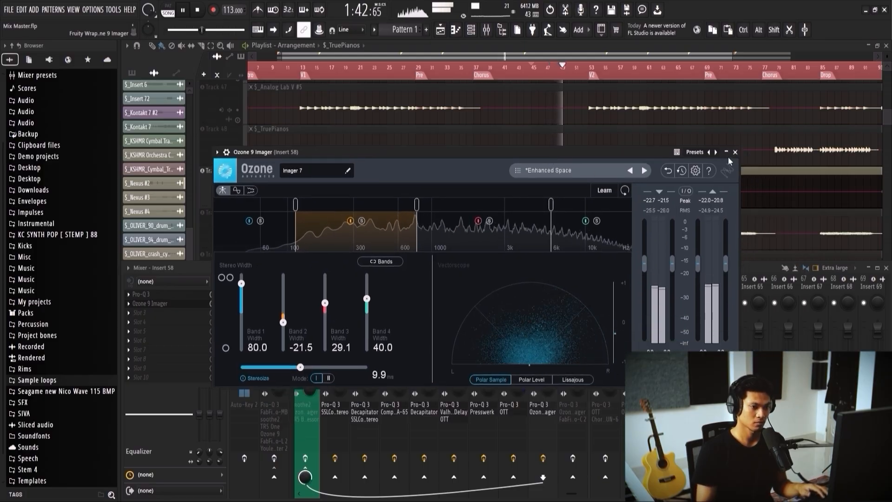
pyautogui.moveTo(241, 283); pyautogui.dragTo(244, 292)
pyautogui.moveTo(283, 322); pyautogui.dragTo(283, 310)
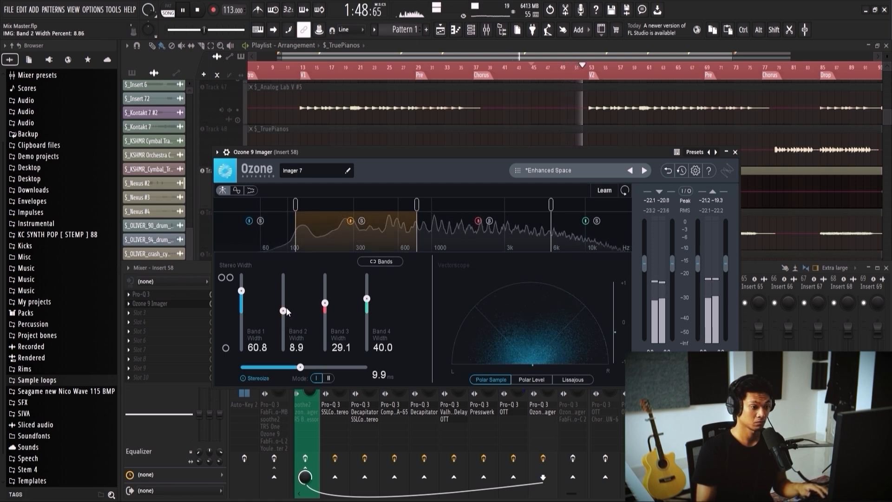
pyautogui.click(734, 152)
pyautogui.press('space')
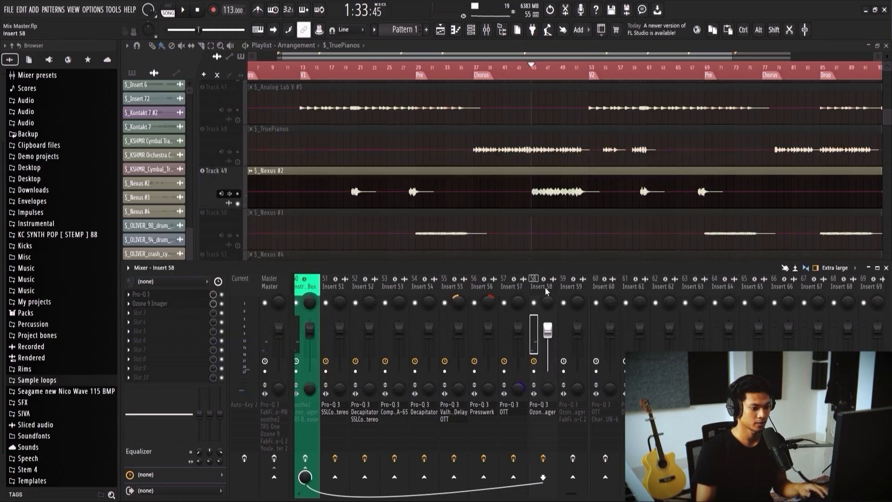
# Step: Unmute $_Nexus #3, mute $_Nexus #2, and place the playhead at the start of the $_Nexus #3 clip near bar 29
pyautogui.scroll(-1, 487, 199)
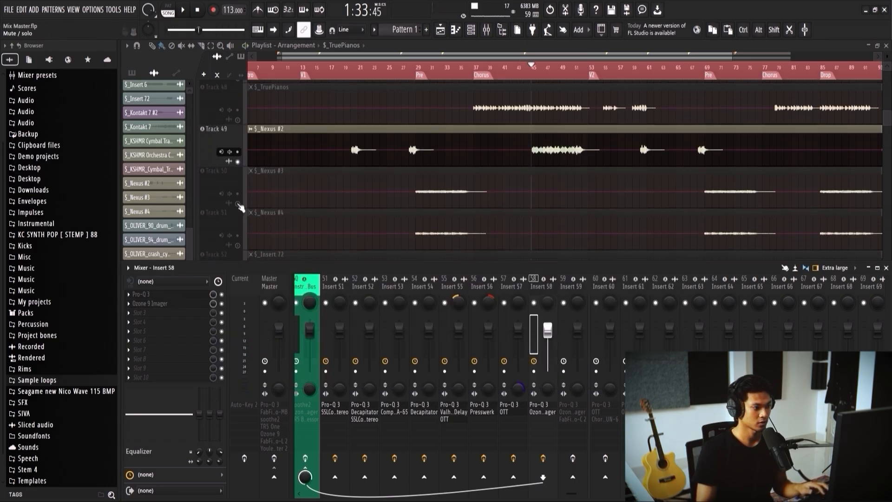
pyautogui.click(238, 204)
pyautogui.press('F9')
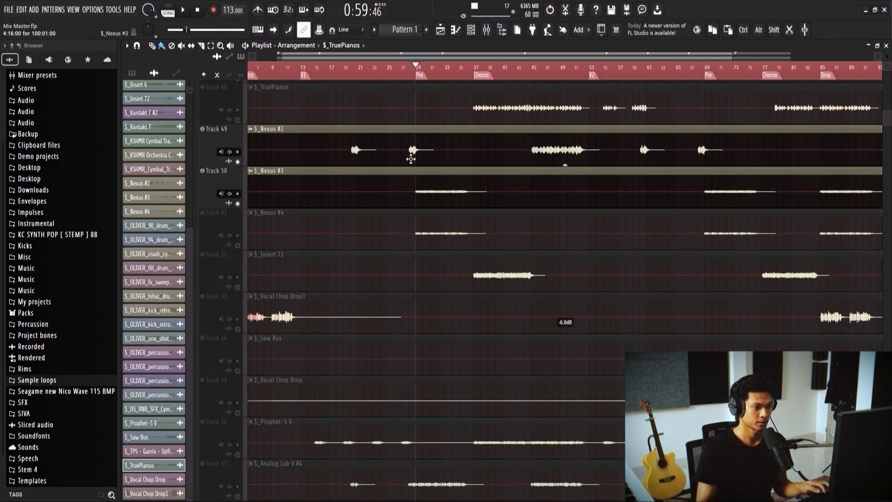
pyautogui.keyDown('alt'); pyautogui.click(416, 191); pyautogui.keyUp('alt')
pyautogui.click(237, 161)
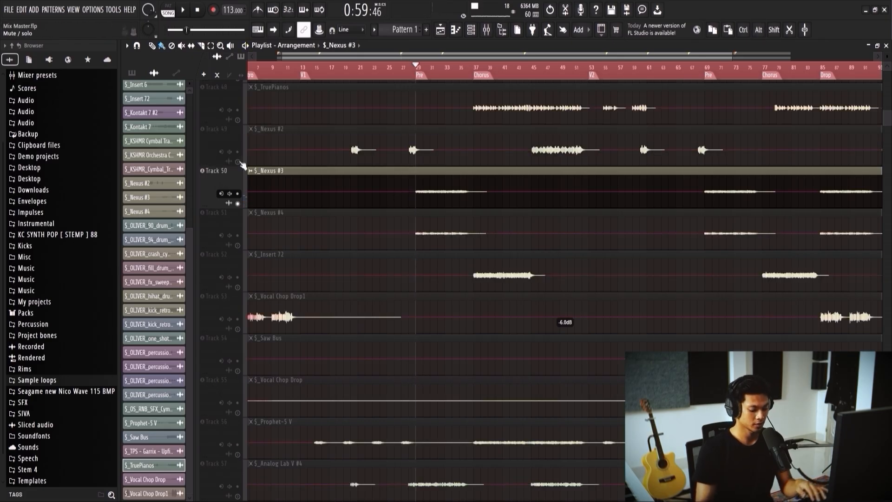
# Step: Enable Insert 59's Pro-Q 3 and shift its low cut to a slightly lower frequency during playback
pyautogui.press('F9')
pyautogui.click(568, 302)
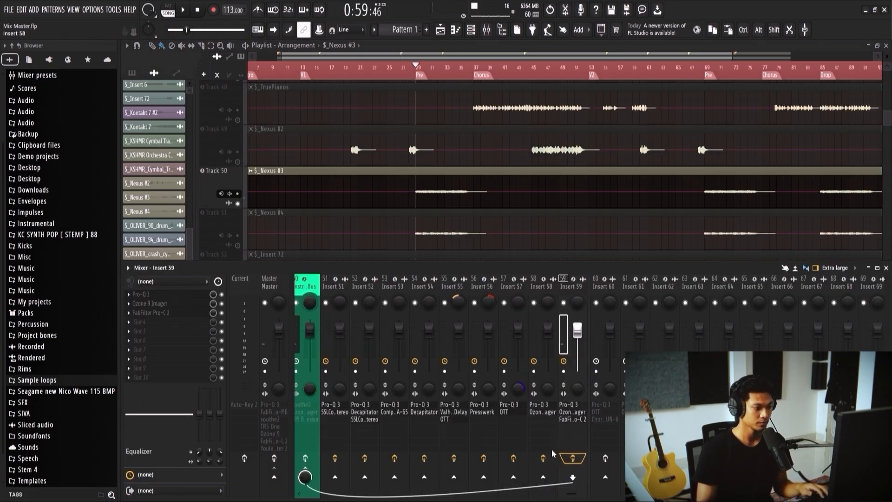
pyautogui.click(178, 295)
pyautogui.press('space')
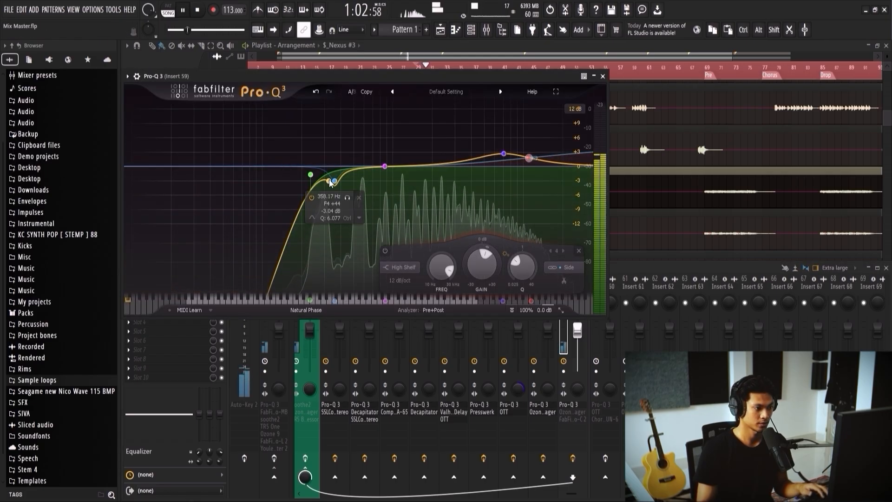
pyautogui.click(311, 175)
pyautogui.moveTo(313, 178)
pyautogui.mouseDown()
pyautogui.moveTo(309, 155)
pyautogui.moveTo(304, 163)
pyautogui.mouseUp()
# Step: Pull band 3 down to a narrow cut around 540 Hz, shift band 2 lower in frequency, and close the equalizer
pyautogui.moveTo(385, 166); pyautogui.dragTo(385, 157)
pyautogui.moveTo(402, 119); pyautogui.dragTo(360, 172)
pyautogui.scroll(-2, 359, 172)
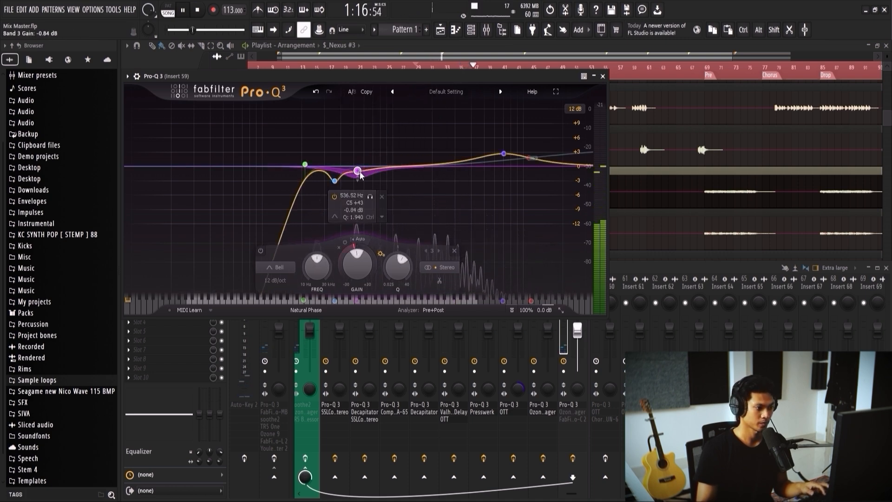
pyautogui.moveTo(335, 181); pyautogui.dragTo(359, 179)
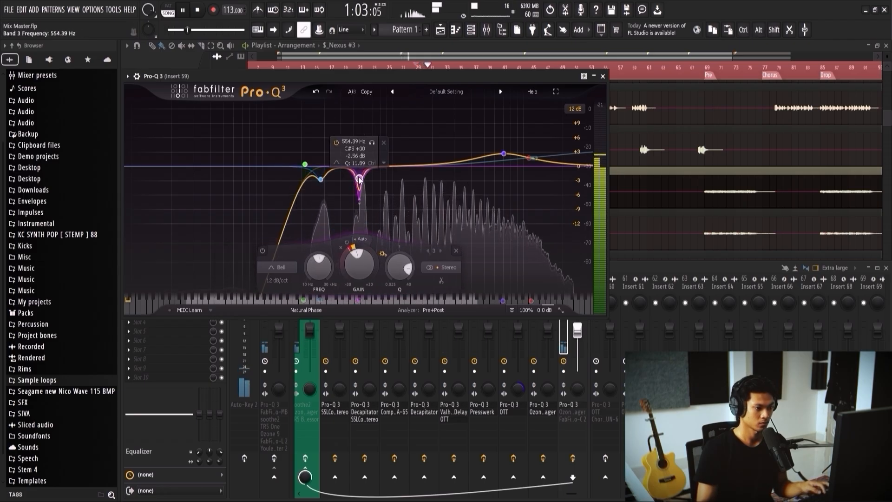
pyautogui.click(602, 76)
pyautogui.press('space')
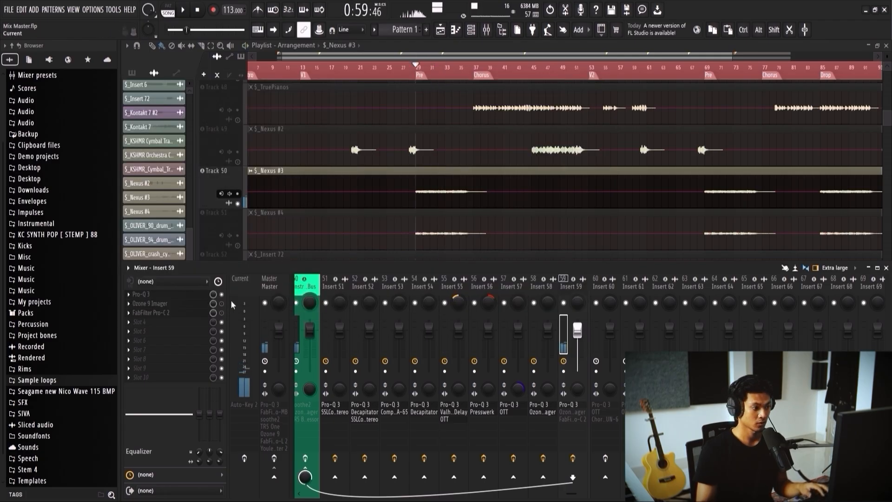
# Step: Open Insert 59's FabFilter Pro-C 2, reposition its window, and briefly preview $_Nexus #3
pyautogui.click(180, 311)
pyautogui.press('space')
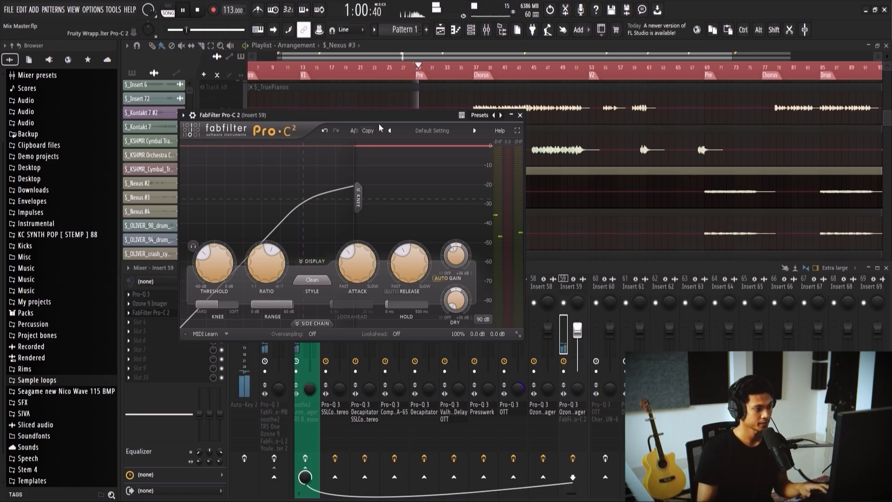
pyautogui.moveTo(372, 119); pyautogui.dragTo(482, 172)
pyautogui.press('space')
# Step: Compare $_Nexus #3 with Insert 59's Ozone 9 Imager bypassed and re-enabled during playback, and close the imager
pyautogui.click(202, 304)
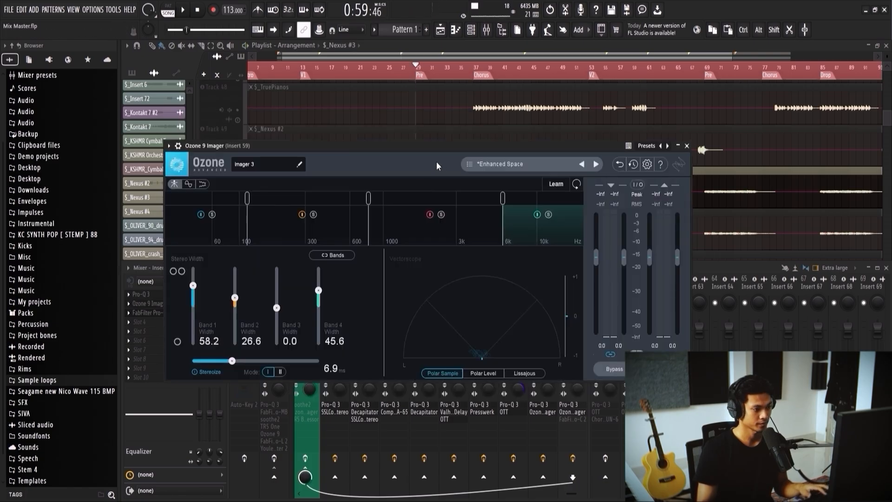
pyautogui.press('space')
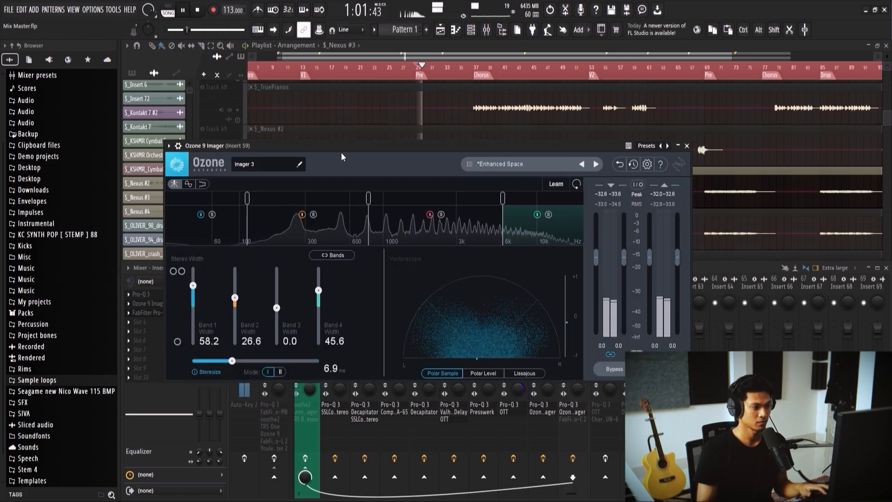
pyautogui.moveTo(343, 145); pyautogui.dragTo(430, 134)
pyautogui.click(227, 309)
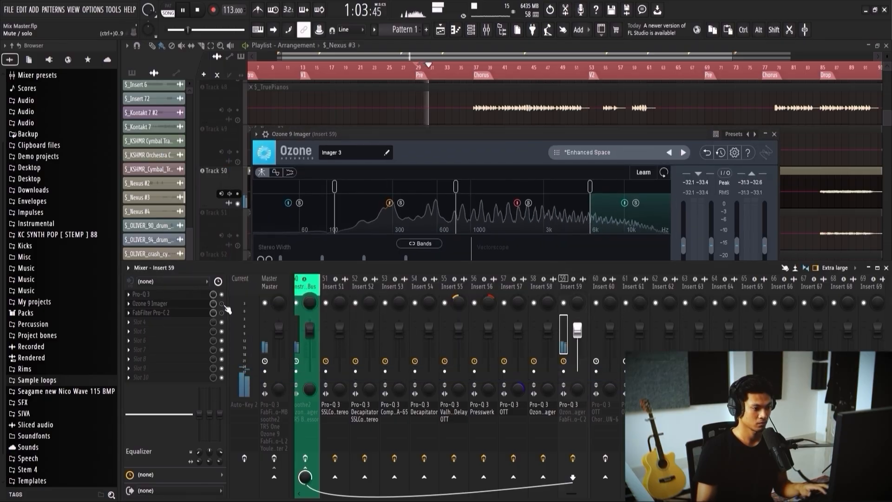
pyautogui.click(442, 142)
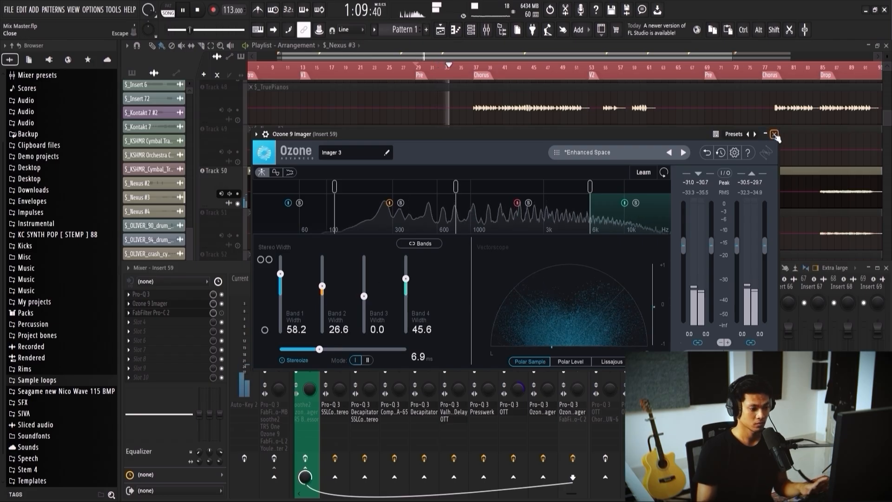
pyautogui.press('space')
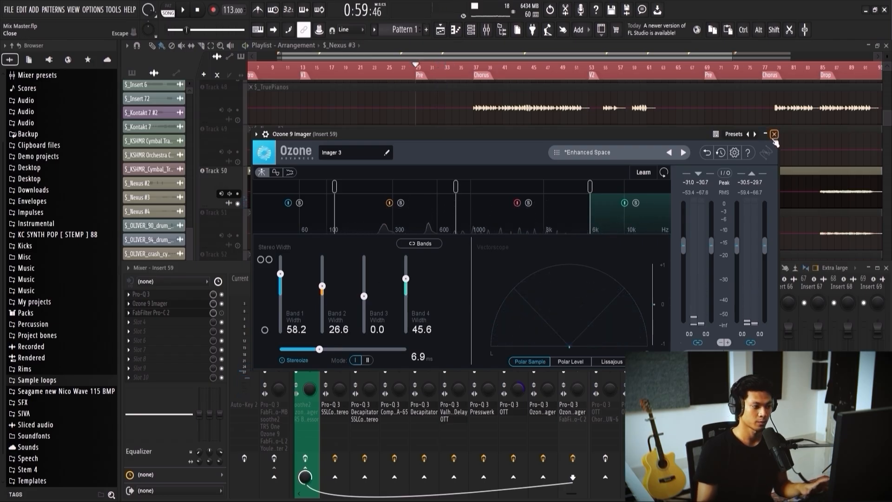
pyautogui.click(773, 134)
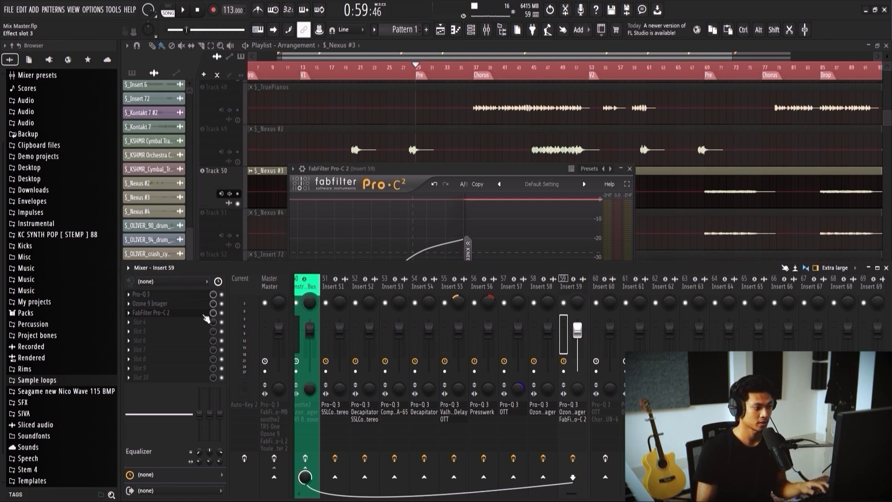
# Step: Enable Insert 59's Pro-C 2, adjust its output gain slightly during playback, and close the compressor
pyautogui.click(204, 316)
pyautogui.press('space')
pyautogui.click(183, 315)
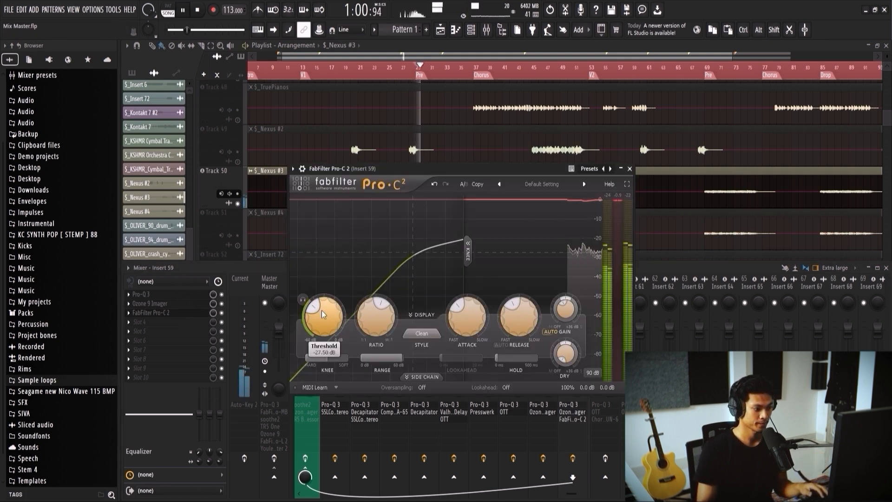
pyautogui.moveTo(566, 302); pyautogui.dragTo(572, 298)
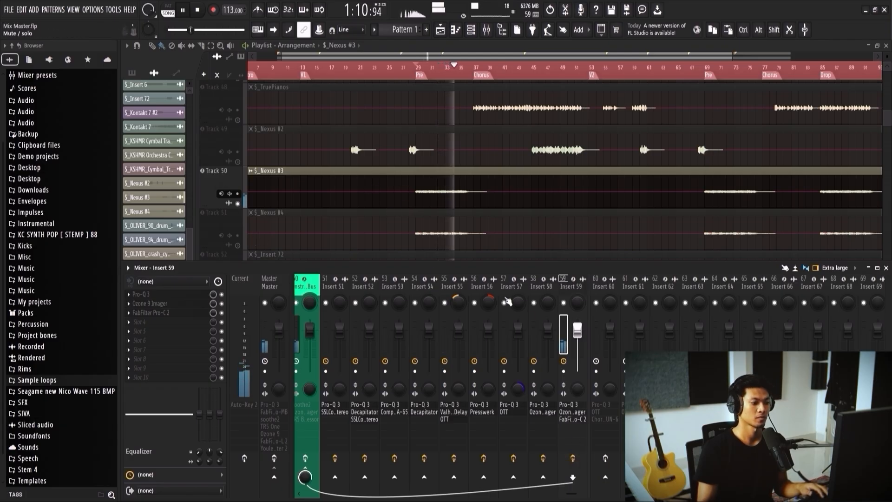
pyautogui.press('space')
# Step: Unmute $_Nexus #4, mute $_Nexus #3, and preview $_Nexus #4 from the start of its first clip near bar 29
pyautogui.scroll(-2, 424, 244)
pyautogui.click(238, 245)
pyautogui.scroll(3, 341, 231)
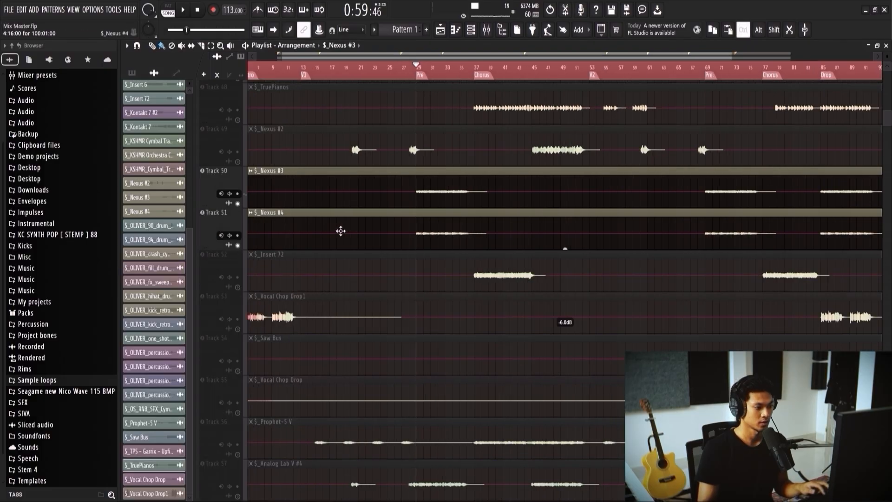
pyautogui.click(238, 203)
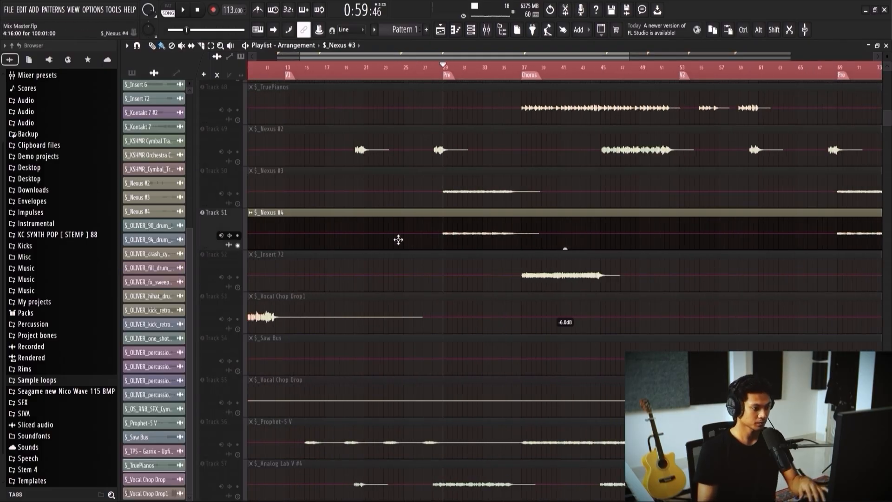
pyautogui.press('space')
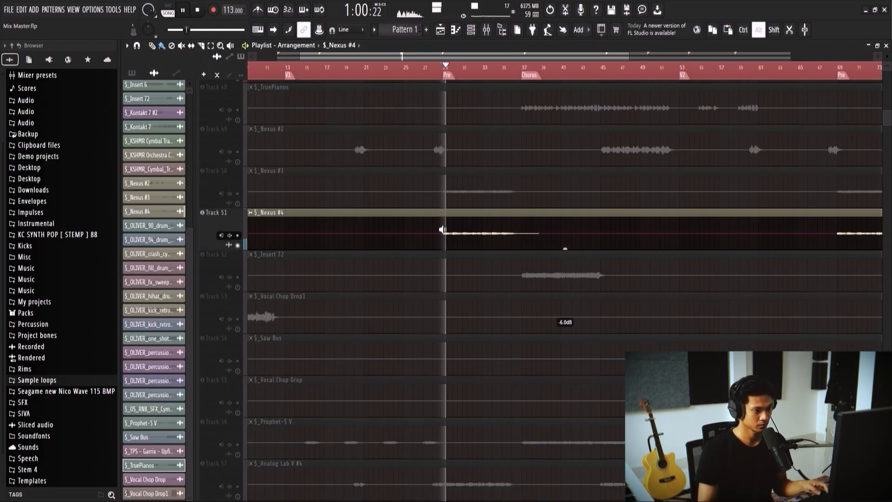
pyautogui.press('space')
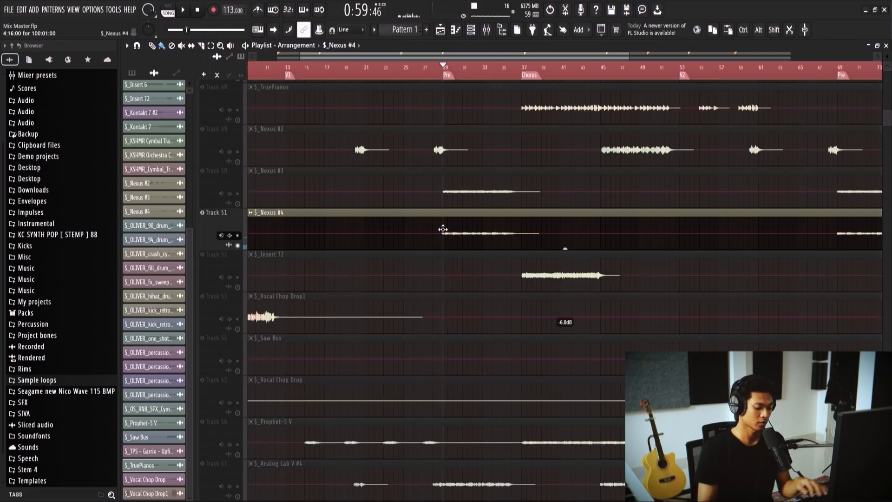
# Step: Open Insert 60's Pro-Q 3, reposition its window, and briefly preview $_Nexus #4
pyautogui.press('F9')
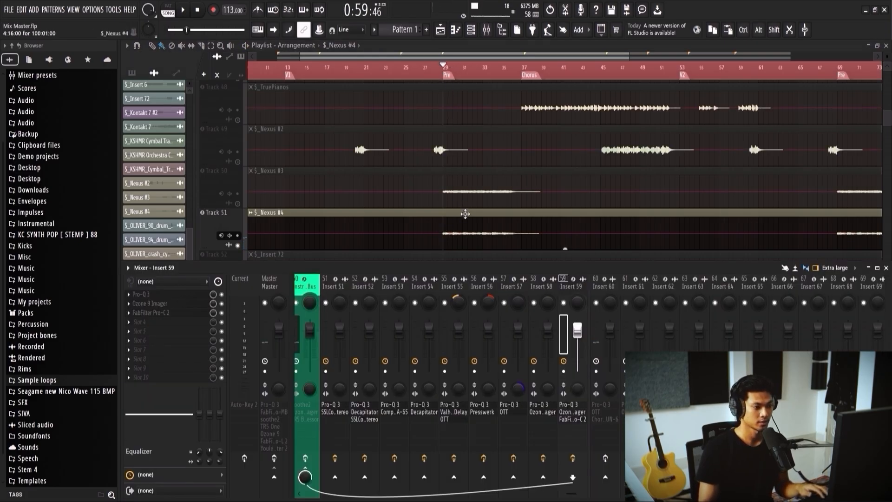
pyautogui.press('F9')
pyautogui.press('F9')
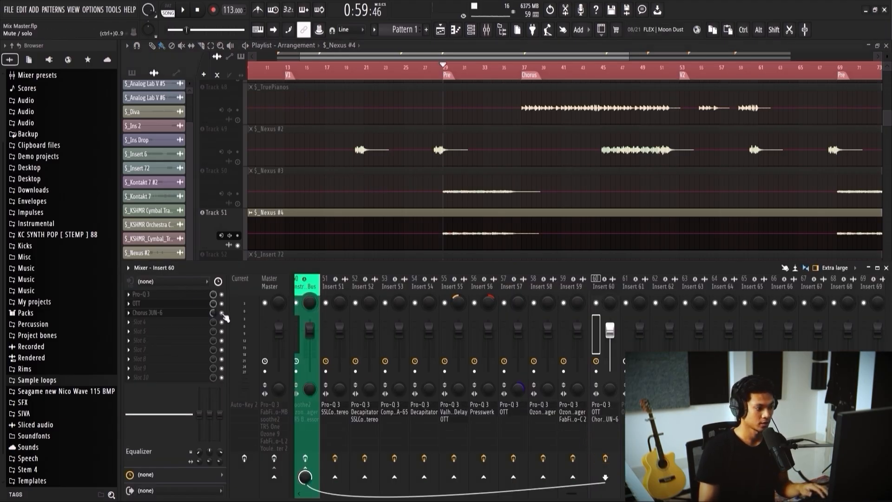
pyautogui.click(187, 296)
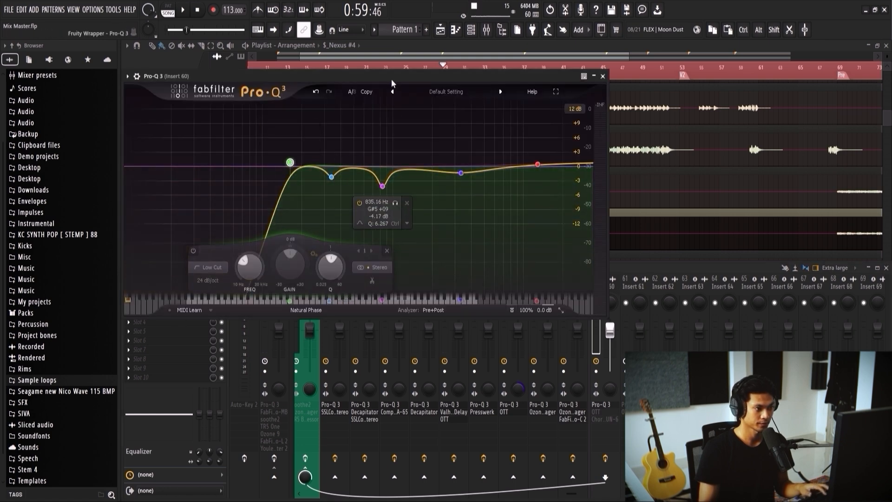
pyautogui.moveTo(391, 79); pyautogui.dragTo(427, 82)
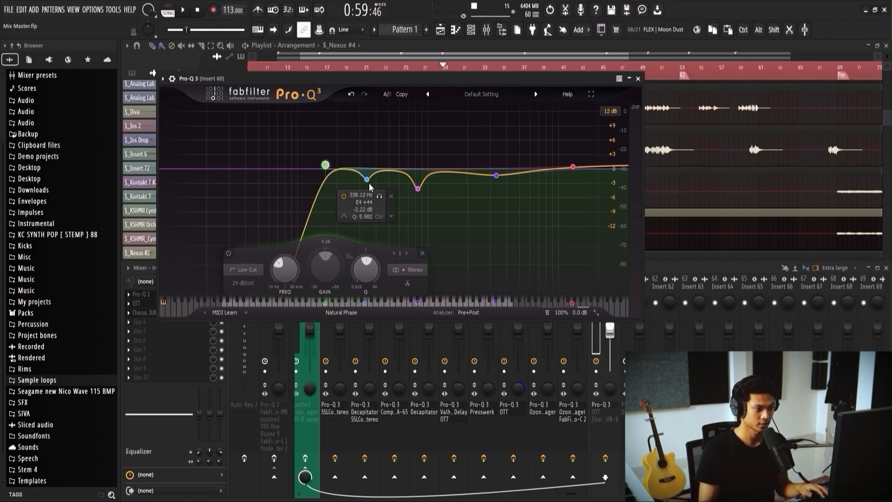
pyautogui.press('space')
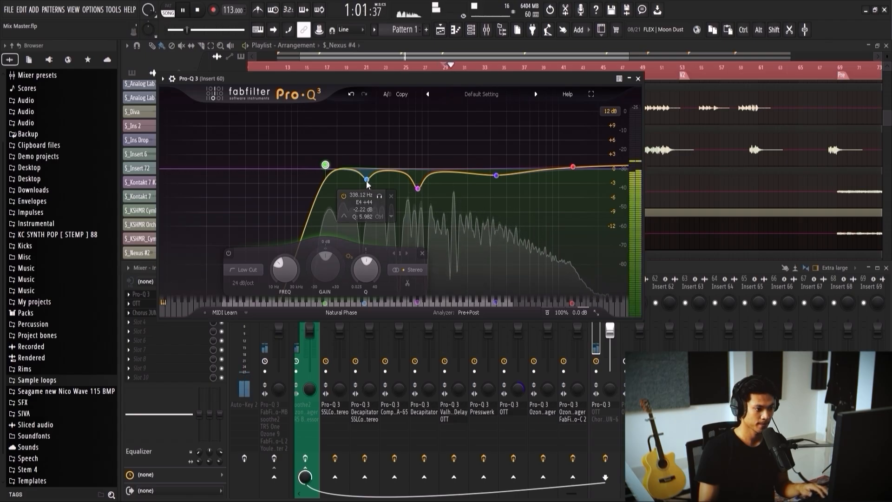
pyautogui.press('space')
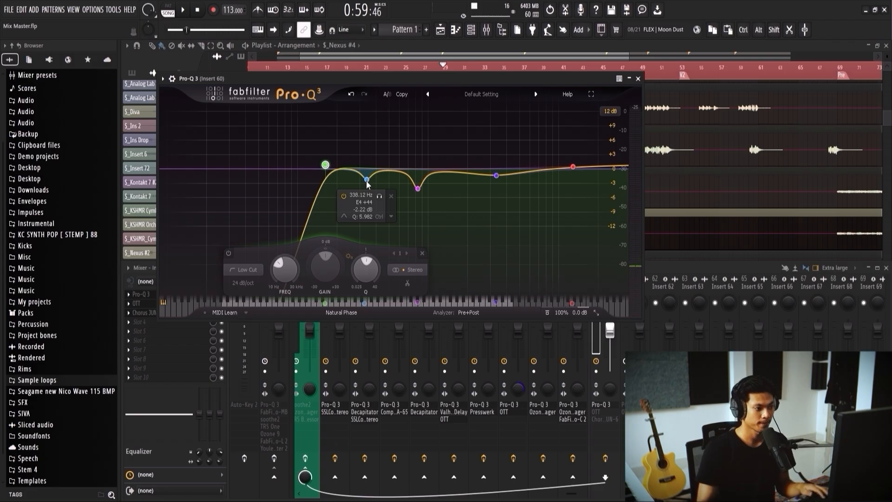
# Step: During playback, move the Pro-Q 3 low-mid cut up slightly, set the band 3 cut to about -2.5 dB near 849 Hz, and audition band 3 solo
pyautogui.press('space')
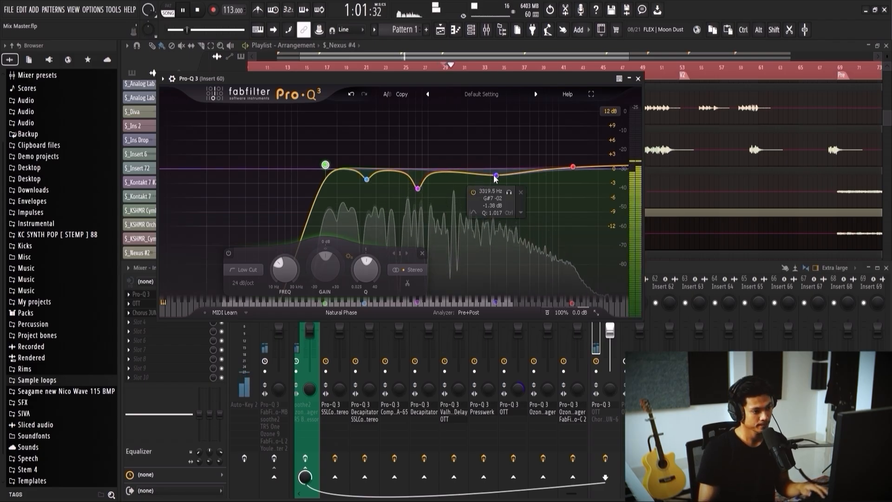
pyautogui.moveTo(366, 179); pyautogui.dragTo(419, 182)
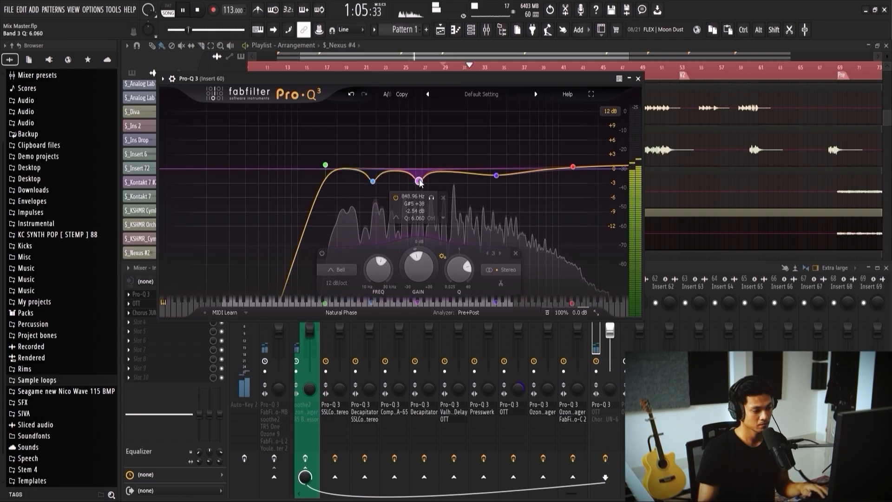
pyautogui.click(431, 197)
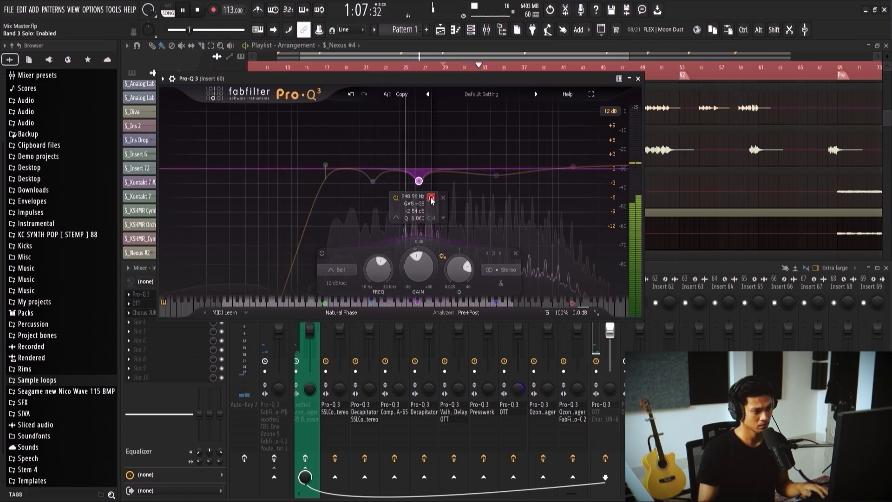
pyautogui.click(431, 197)
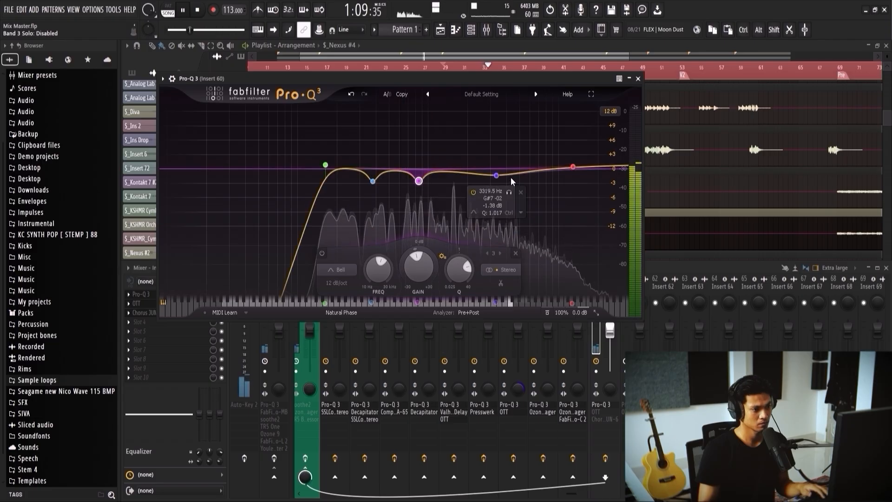
# Step: Deepen the 3.3 kHz cut slightly, move band 2 to about 402 Hz with a shallower cut, raise the low cut slightly, and close Pro-Q 3
pyautogui.moveTo(499, 177)
pyautogui.mouseDown()
pyautogui.moveTo(498, 190)
pyautogui.moveTo(498, 182)
pyautogui.mouseUp()
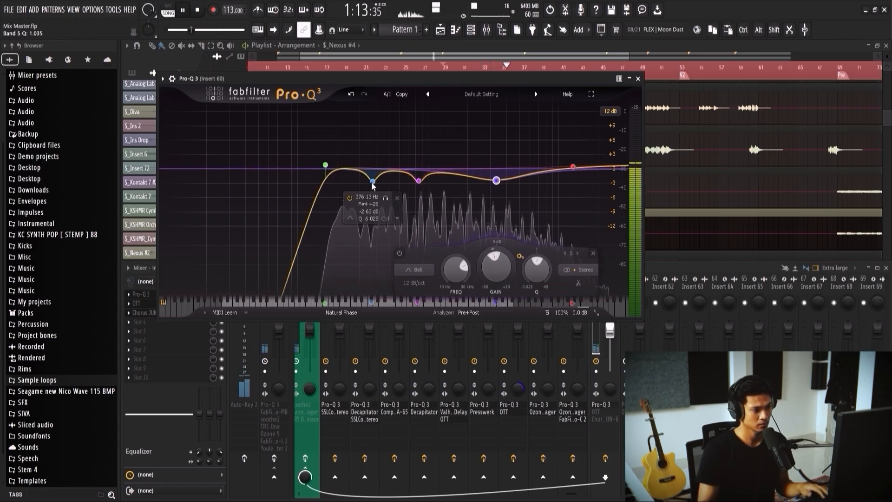
pyautogui.moveTo(372, 182); pyautogui.dragTo(367, 188)
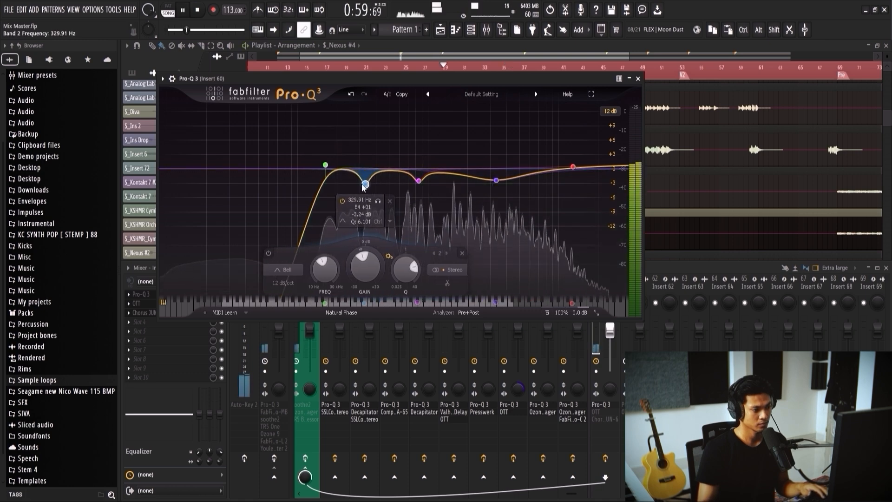
pyautogui.moveTo(365, 187)
pyautogui.mouseDown()
pyautogui.moveTo(343, 185)
pyautogui.moveTo(374, 181)
pyautogui.mouseUp()
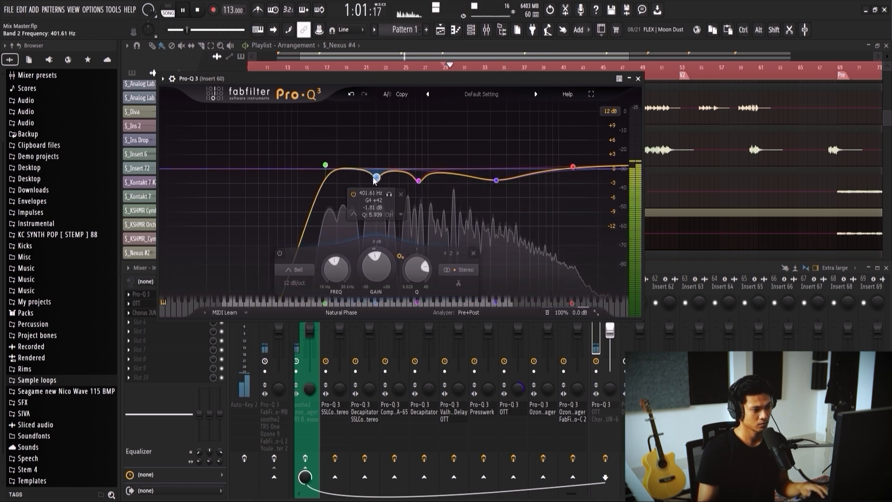
pyautogui.moveTo(325, 164); pyautogui.dragTo(329, 162)
pyautogui.press('space')
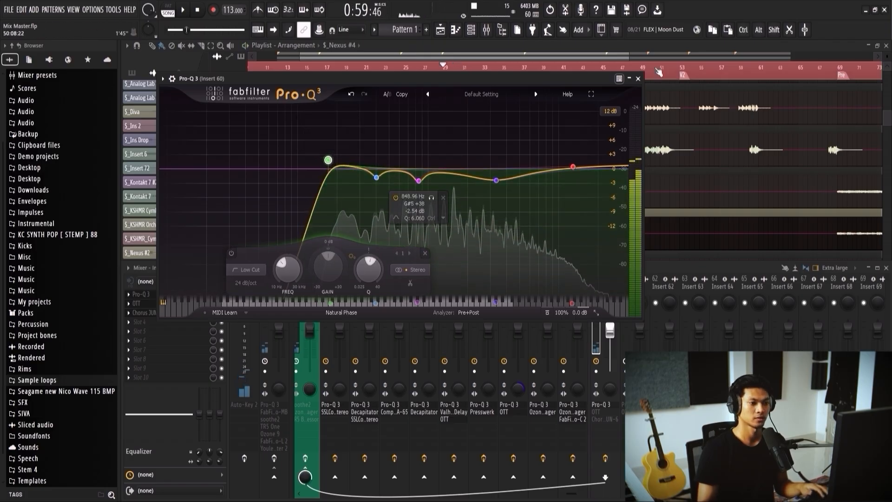
pyautogui.click(639, 79)
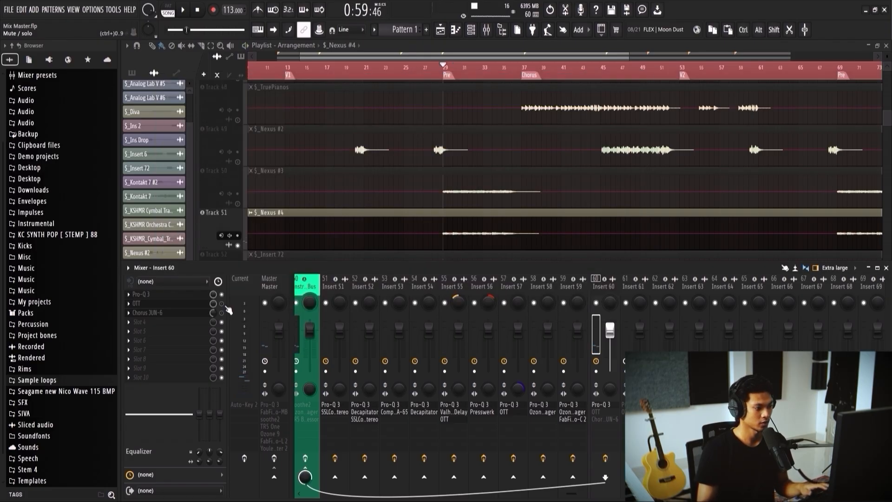
# Step: Enable Insert 60's OTT, raise its depth to about 38% during playback, and close it
pyautogui.click(196, 303)
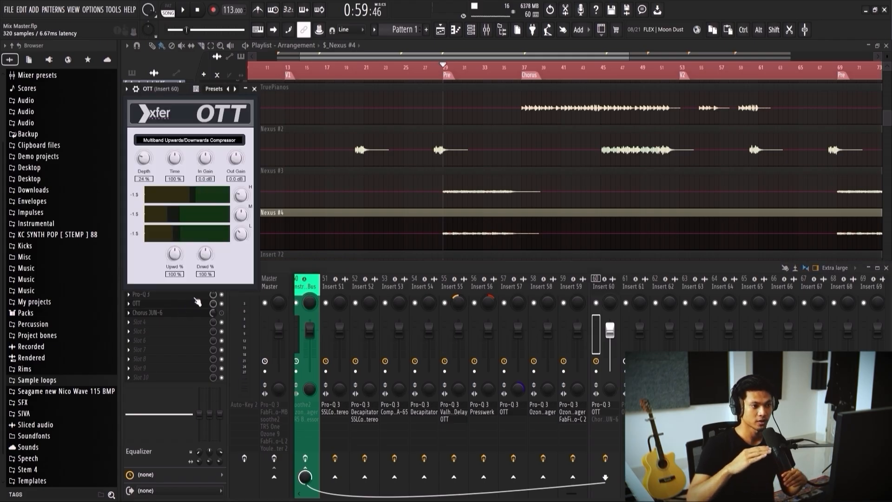
pyautogui.press('space')
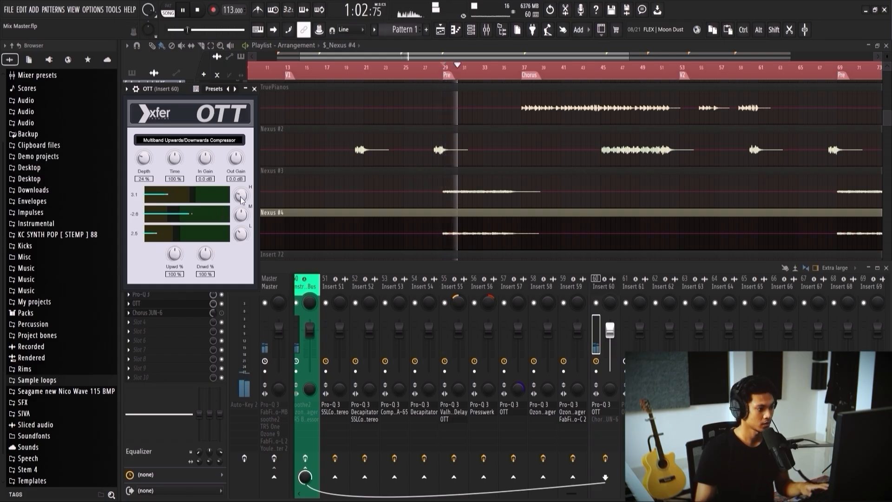
pyautogui.press('space')
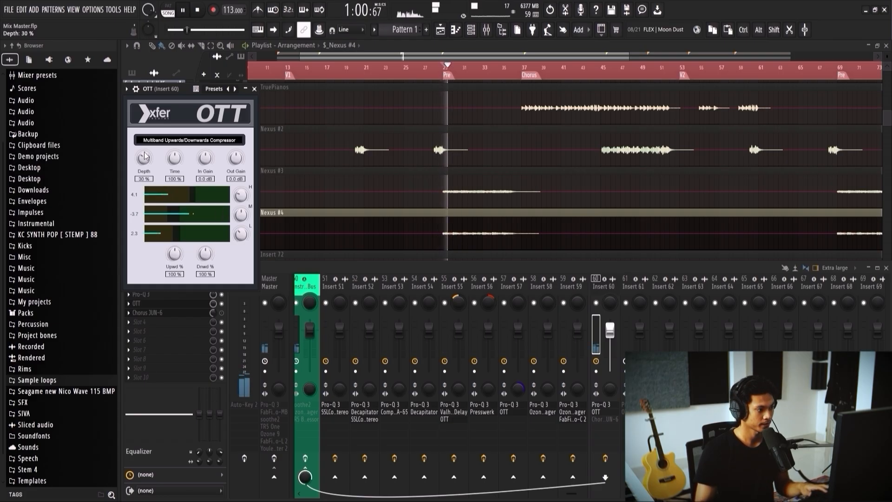
pyautogui.moveTo(148, 144); pyautogui.dragTo(148, 148)
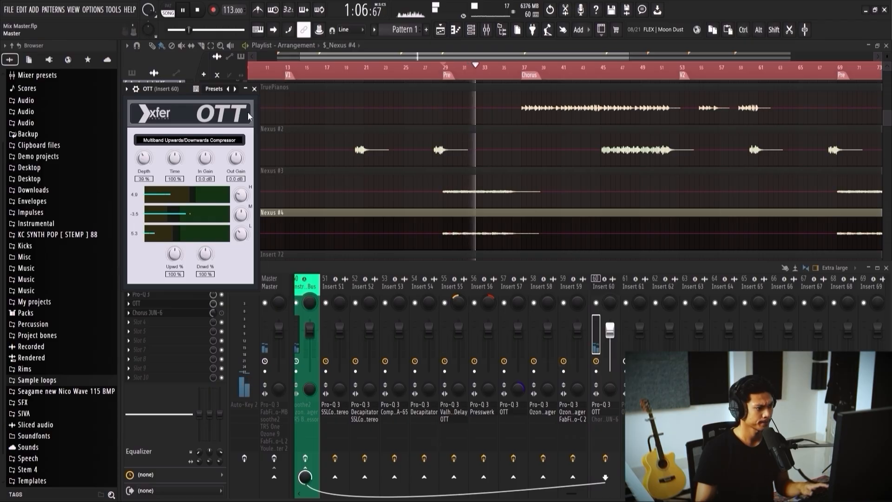
pyautogui.click(254, 88)
pyautogui.press('space')
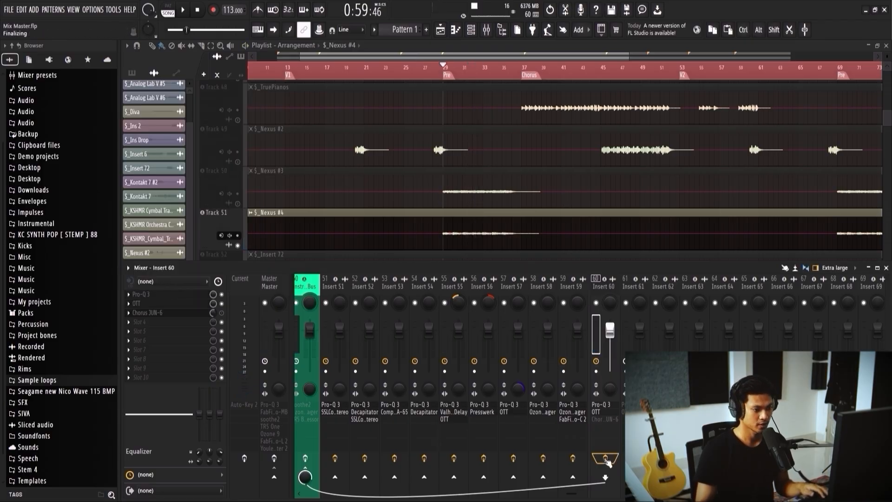
# Step: Preview $_Nexus #4 through Insert 60's effects and enable the Chorus JUN-6
pyautogui.press('space')
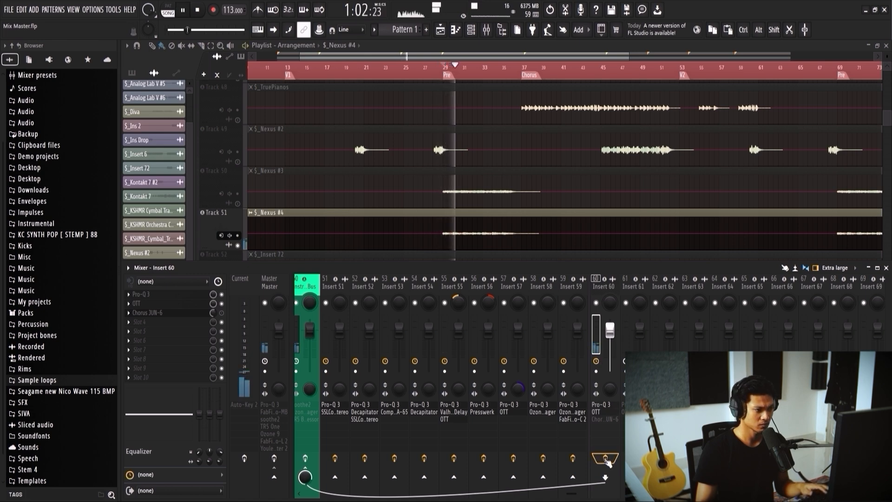
pyautogui.press('space')
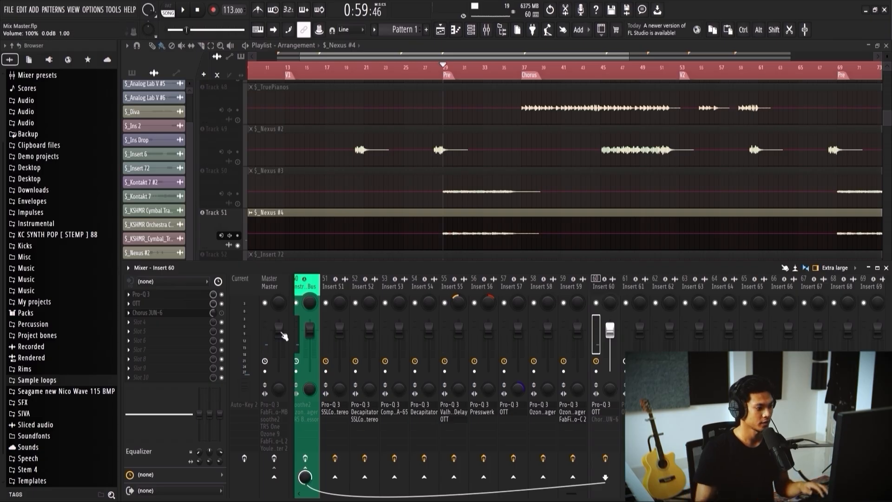
pyautogui.press('space')
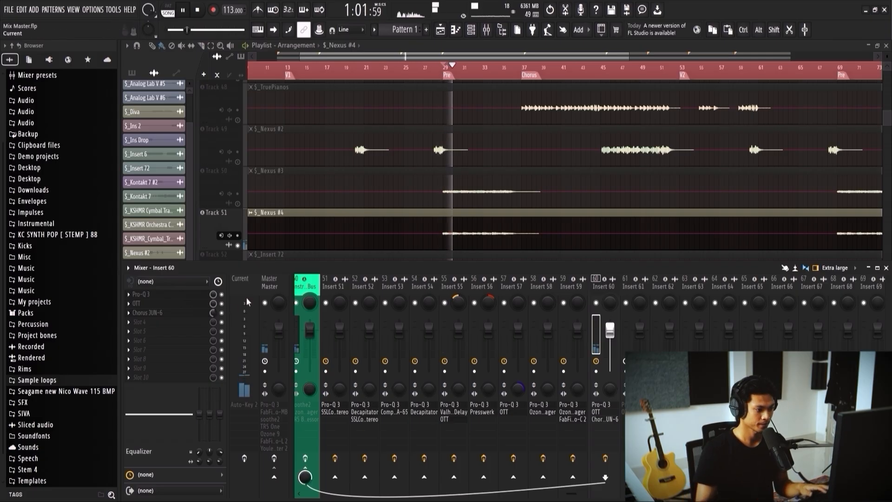
# Step: Set the Chorus JUN-6 manual rate to 1/16d, compare playback with the chorus bypassed and enabled, and close the plugin
pyautogui.click(167, 314)
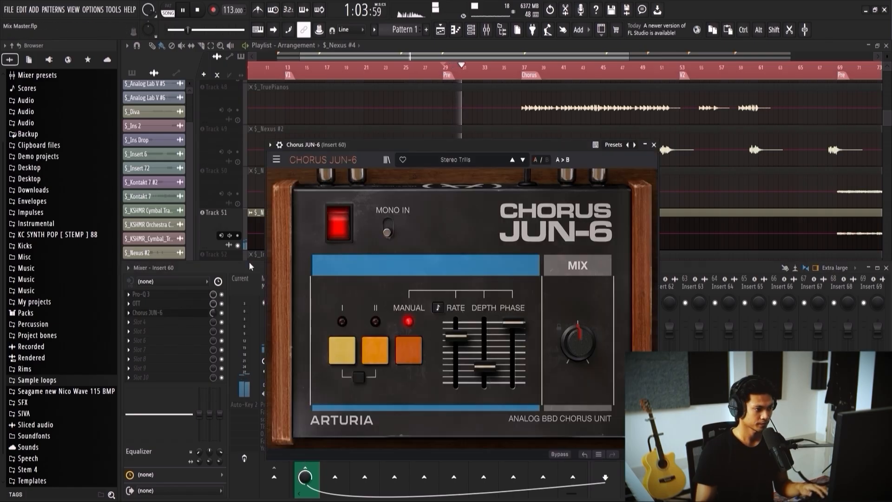
pyautogui.moveTo(411, 148); pyautogui.dragTo(395, 124)
pyautogui.moveTo(437, 311); pyautogui.dragTo(437, 316)
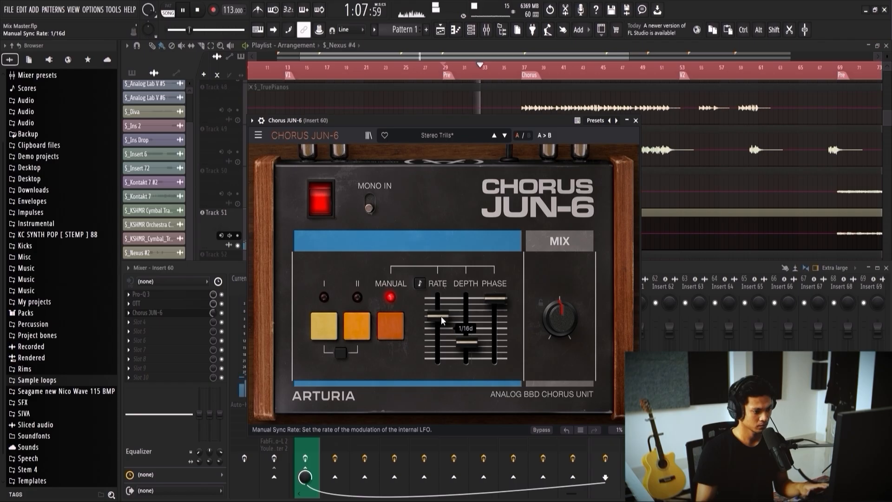
pyautogui.click(225, 318)
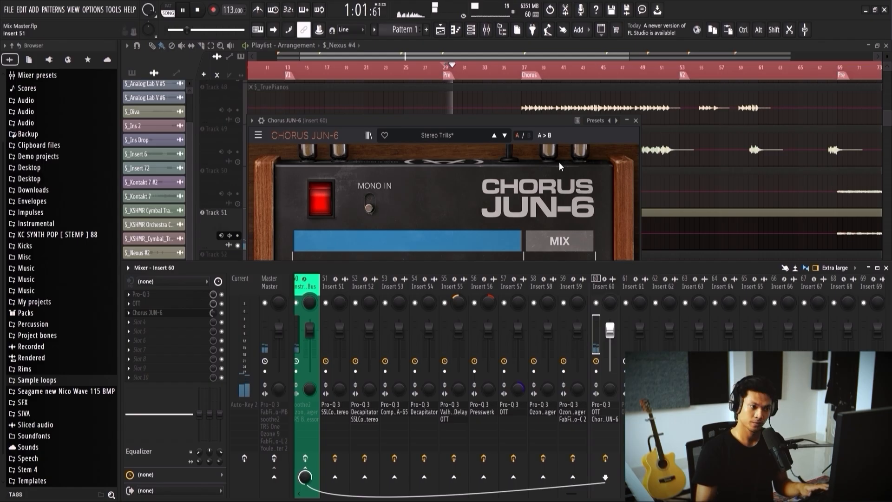
pyautogui.click(637, 121)
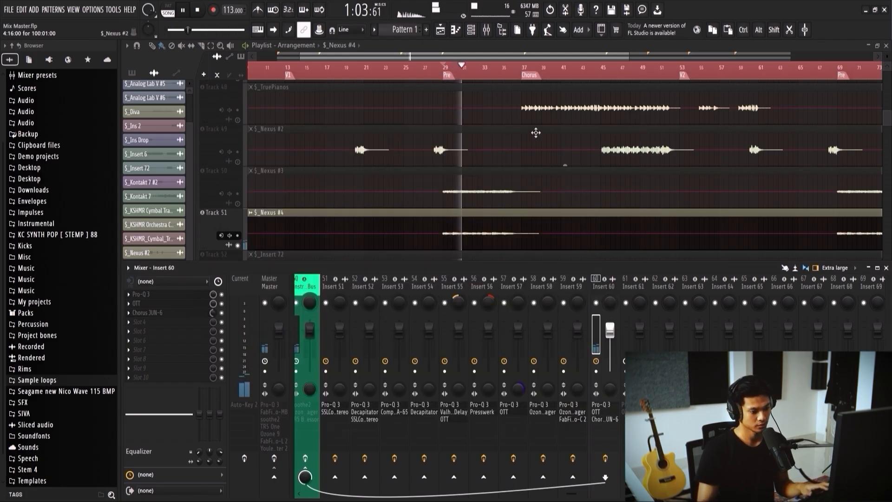
# Step: Reopen Insert 60's OTT and adjust its low band during playback, with the threshold around 125% and the gain at 110%
pyautogui.scroll(-4, 520, 162)
pyautogui.scroll(2, 498, 175)
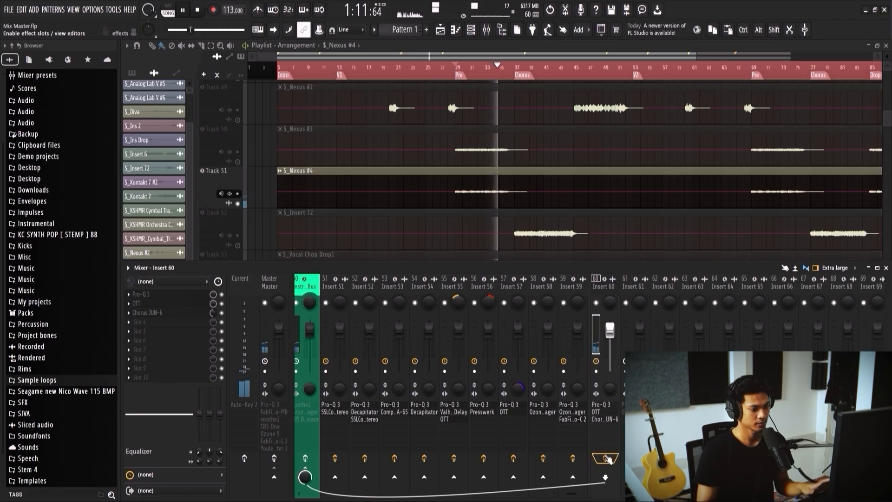
pyautogui.press('space')
pyautogui.click(171, 303)
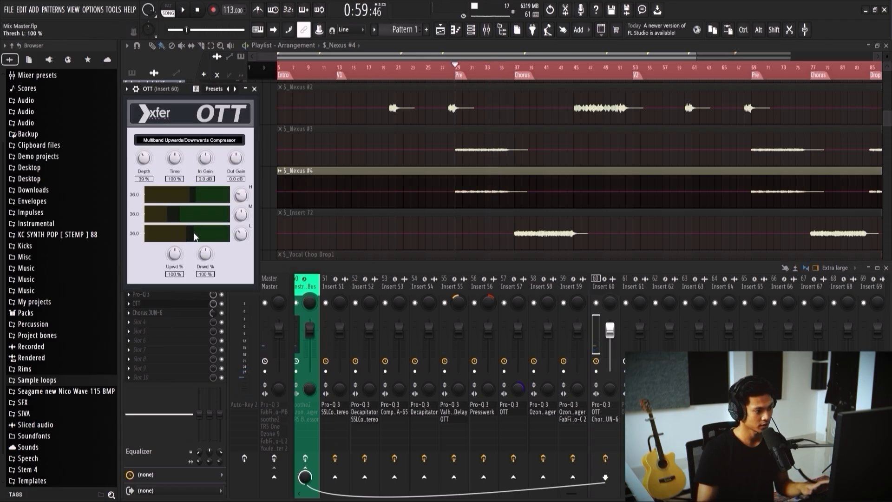
pyautogui.click(458, 70)
pyautogui.press('space')
pyautogui.press('F9')
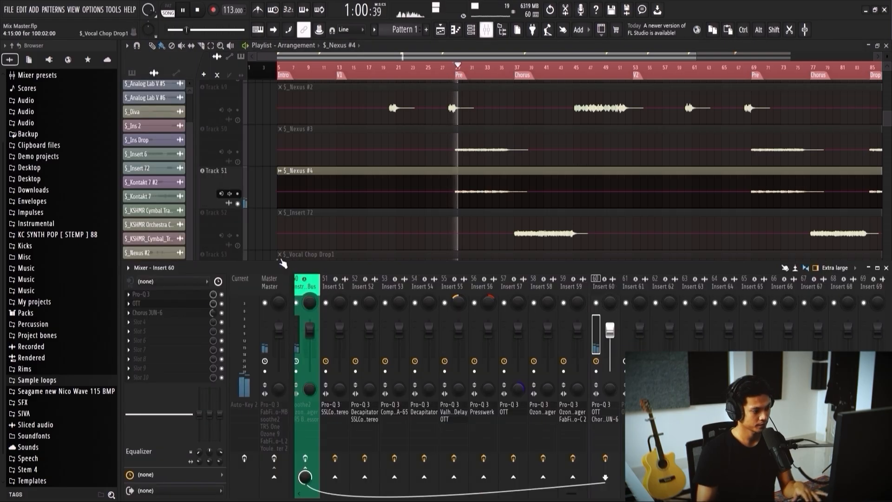
pyautogui.click(182, 305)
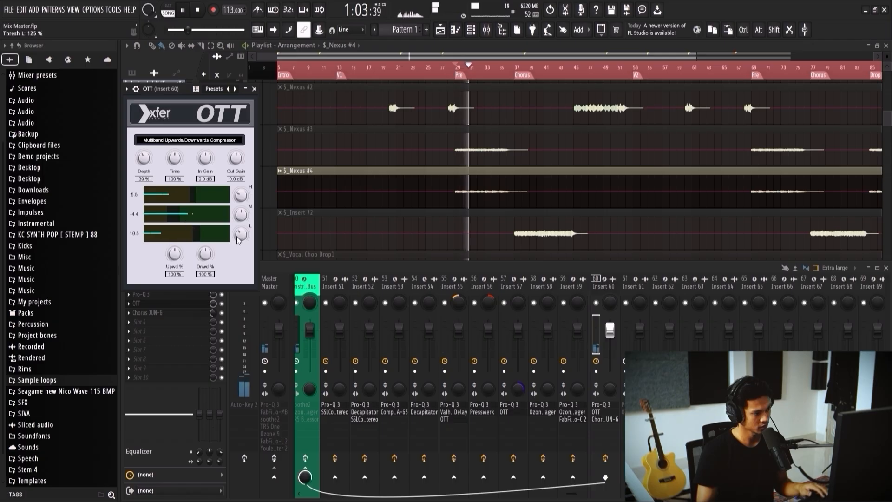
pyautogui.moveTo(197, 234); pyautogui.dragTo(240, 228)
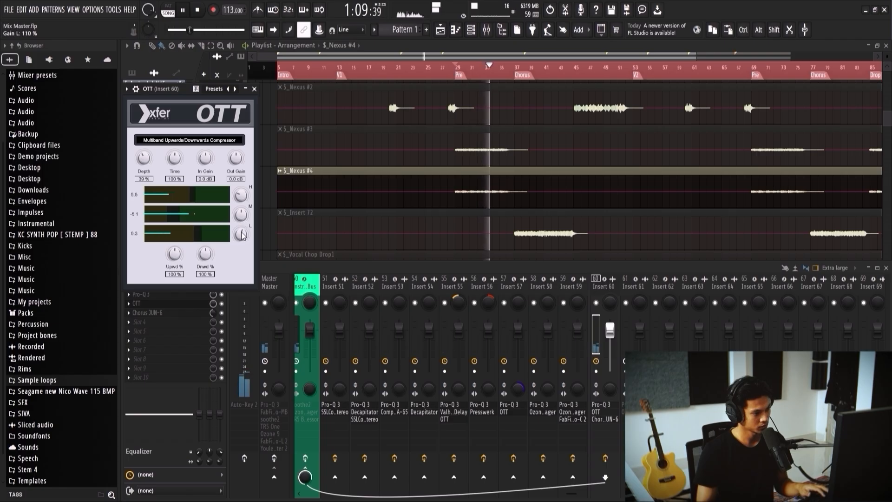
# Step: Lower the low cut frequency in Insert 60's Pro-Q 3, compare the effect chain bypassed and enabled, and close both plugin windows
pyautogui.click(177, 294)
pyautogui.moveTo(328, 159); pyautogui.dragTo(318, 164)
pyautogui.click(638, 79)
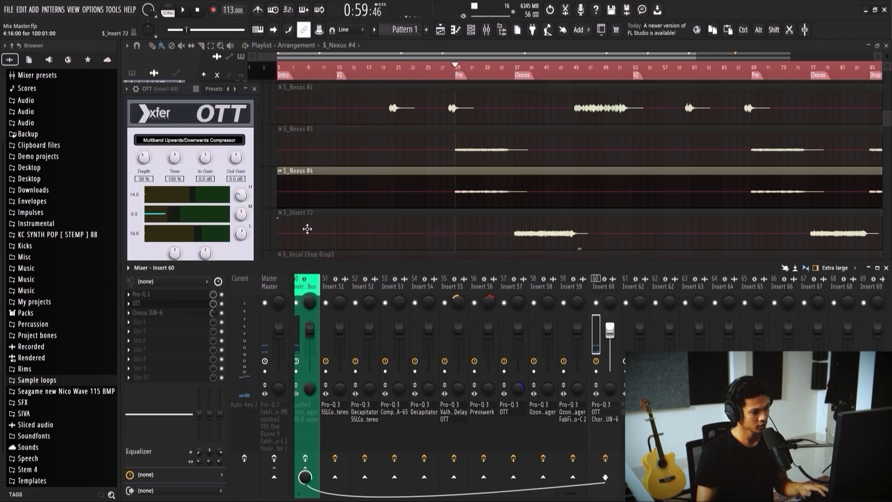
pyautogui.click(606, 461)
pyautogui.click(254, 89)
pyautogui.press('space')
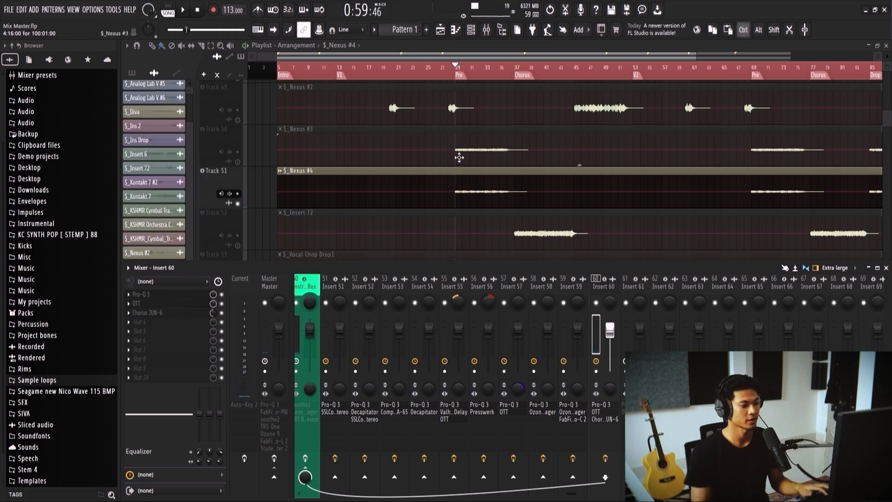
pyautogui.scroll(-2, 459, 158)
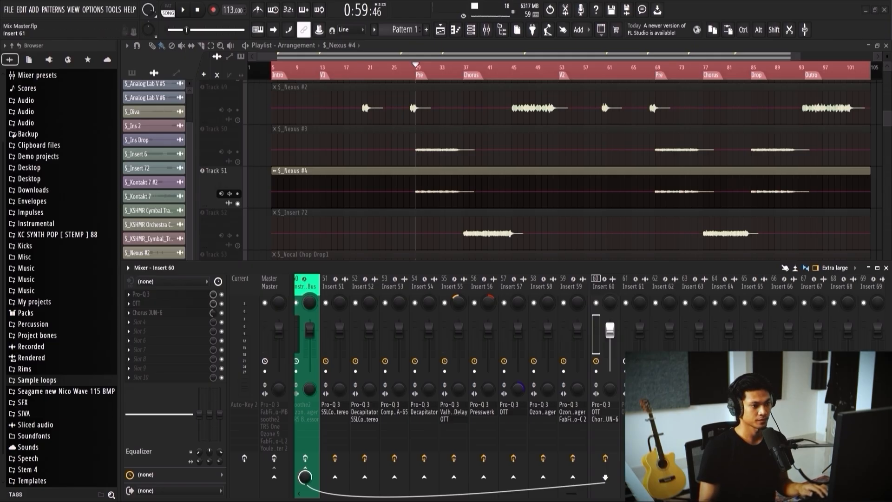
# Step: Solo and preview the $_Insert 72 track from its first clip, and select mixer Insert 61
pyautogui.scroll(-1, 321, 212)
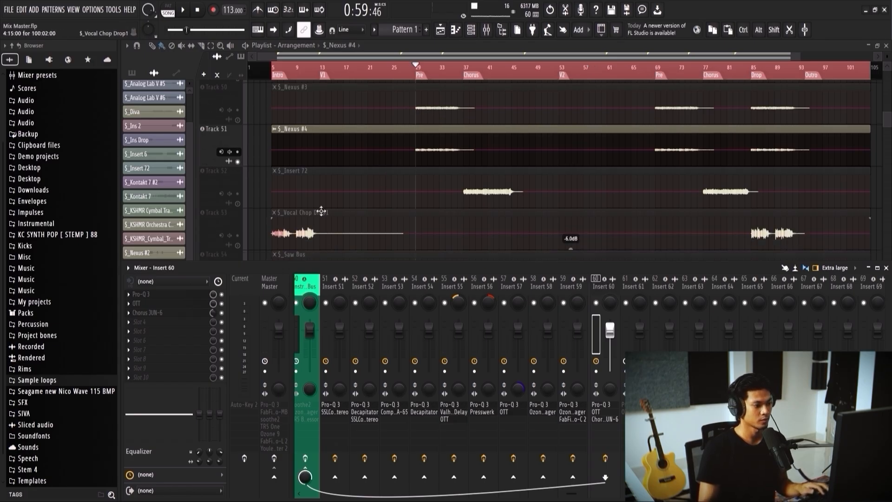
pyautogui.keyDown('ctrl'); pyautogui.click(238, 203); pyautogui.keyUp('ctrl')
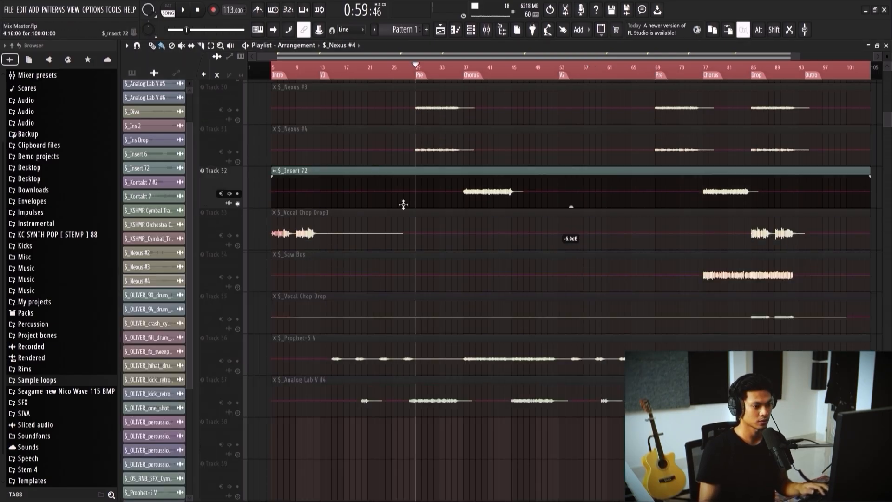
pyautogui.keyDown('alt'); pyautogui.rightClick(464, 187); pyautogui.keyUp('alt')
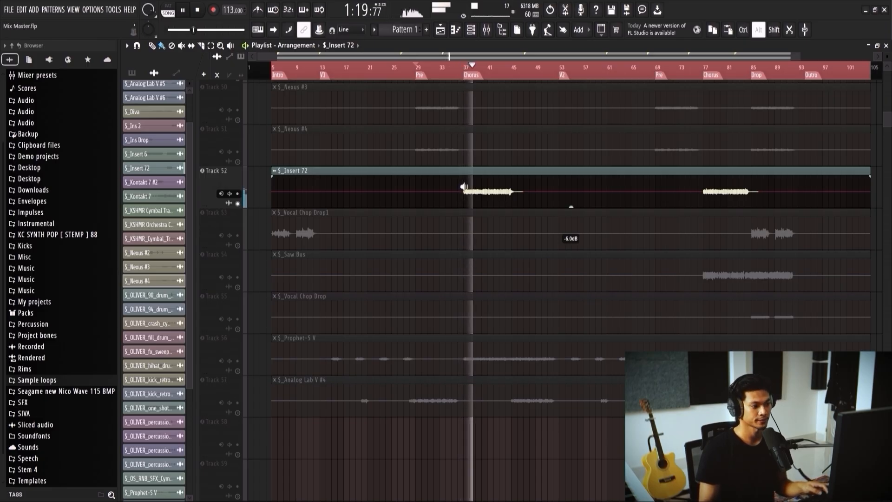
pyautogui.press('F9')
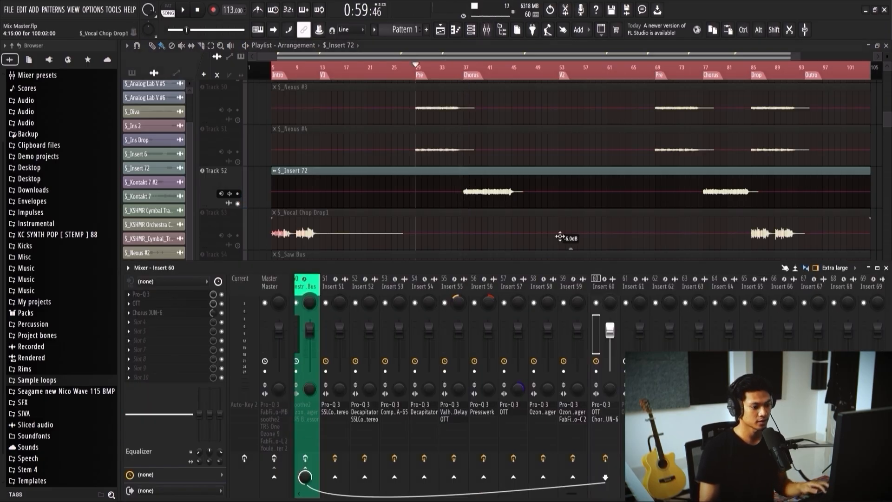
pyautogui.click(631, 285)
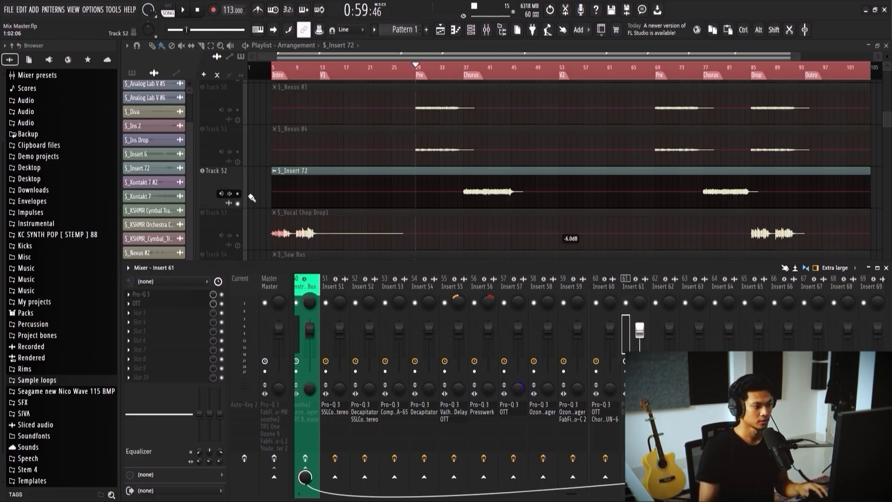
# Step: Move the playback position to the first Chorus marker and play $_Insert 72 from there
pyautogui.click(466, 79)
pyautogui.press('F9')
pyautogui.press('F9')
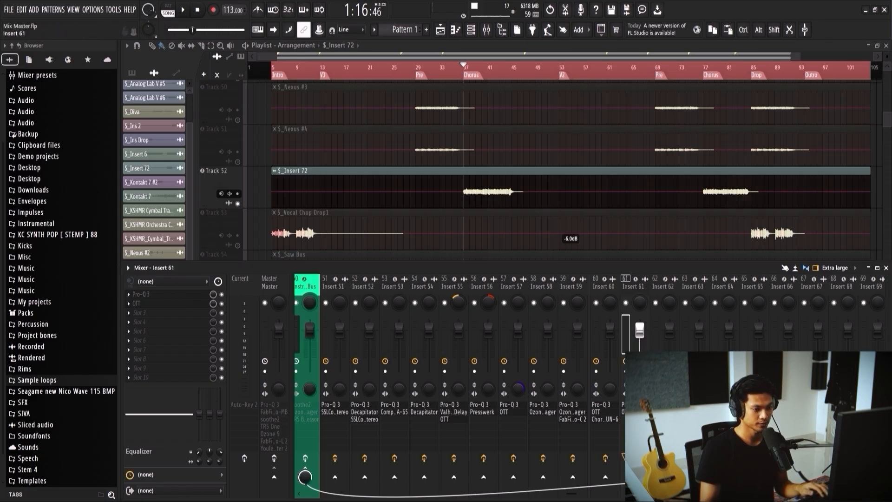
pyautogui.press('space')
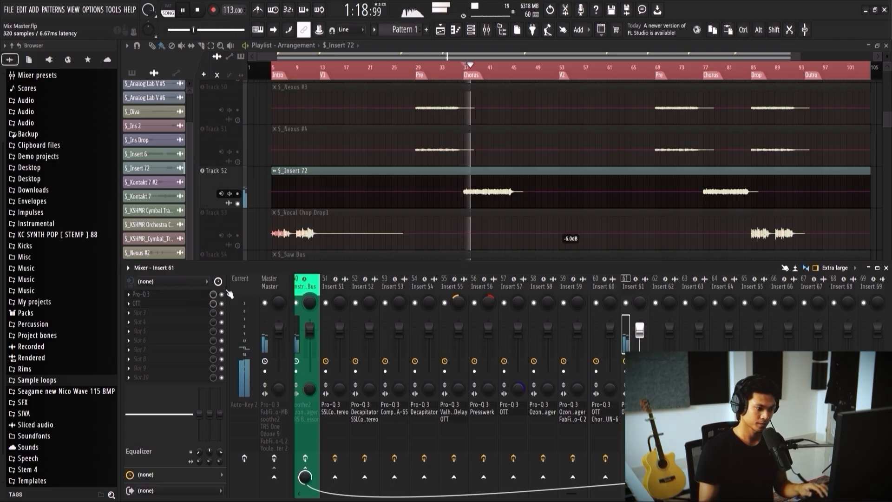
# Step: Open Insert 61's Pro-Q 3 and lower its low cut frequency during playback, with the Q around 0.88
pyautogui.click(205, 294)
pyautogui.moveTo(357, 102); pyautogui.dragTo(501, 96)
pyautogui.press('space')
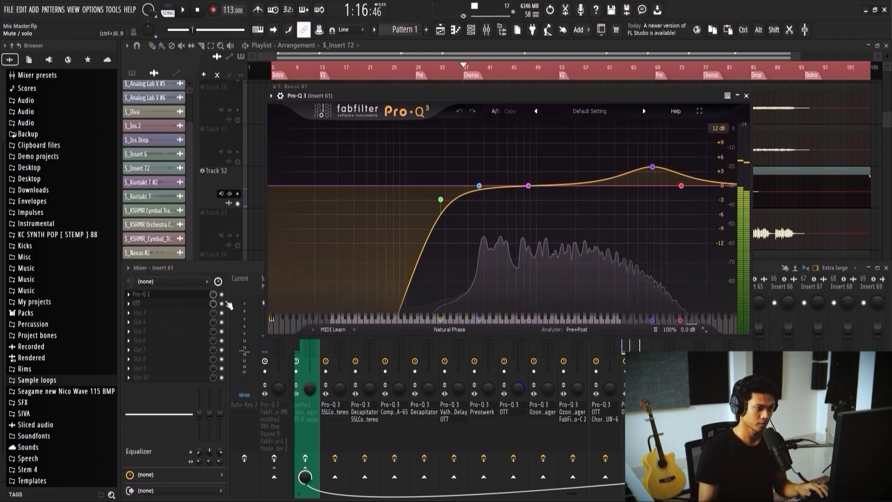
pyautogui.moveTo(442, 96); pyautogui.dragTo(391, 97)
pyautogui.press('space')
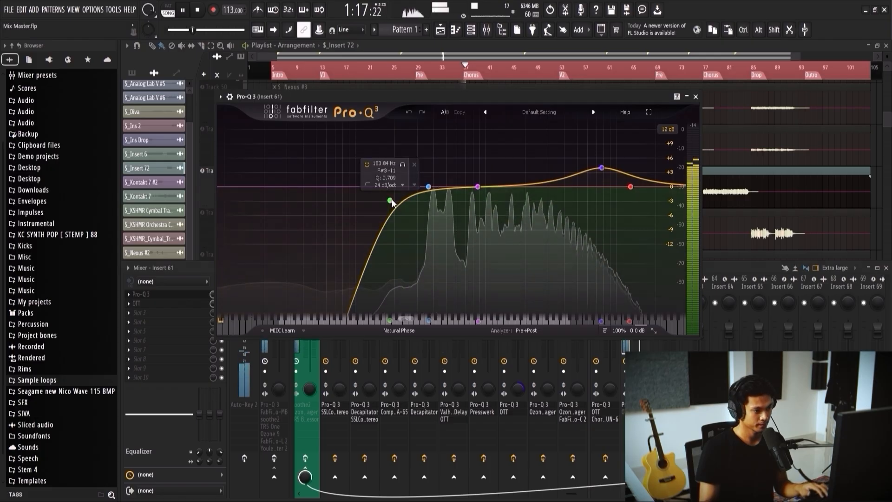
pyautogui.moveTo(390, 201); pyautogui.dragTo(379, 193)
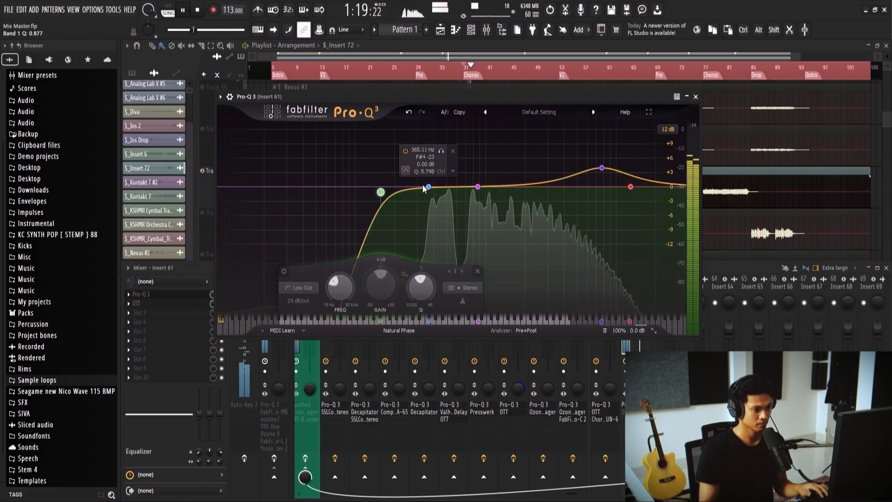
# Step: Make the low-mid bell a dynamic cut and set band 3 to a Mid-only 1.5 dB boost around 1.5 kHz
pyautogui.moveTo(428, 186); pyautogui.dragTo(515, 179)
pyautogui.click(450, 151)
pyautogui.click(450, 151)
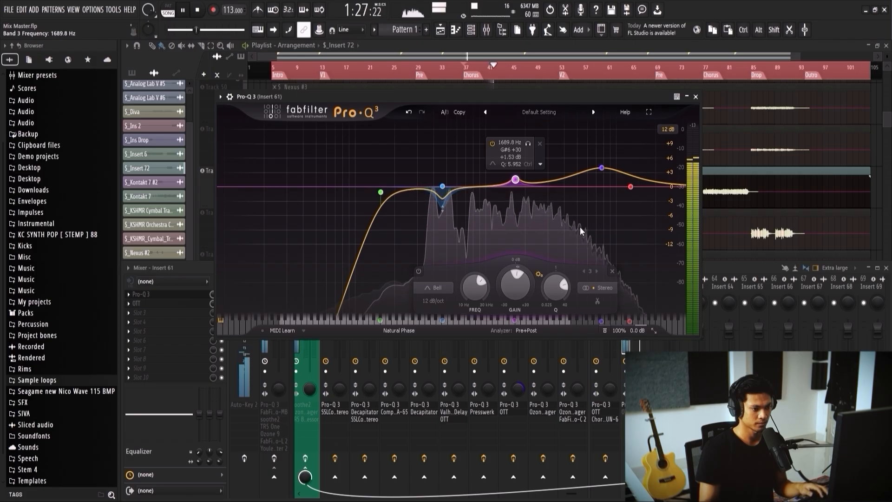
pyautogui.click(600, 292)
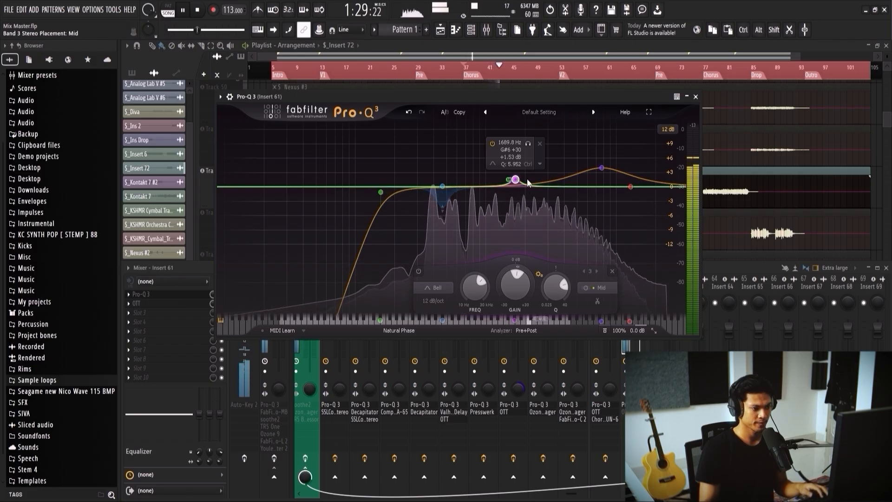
pyautogui.press('space')
pyautogui.moveTo(517, 181); pyautogui.dragTo(512, 181)
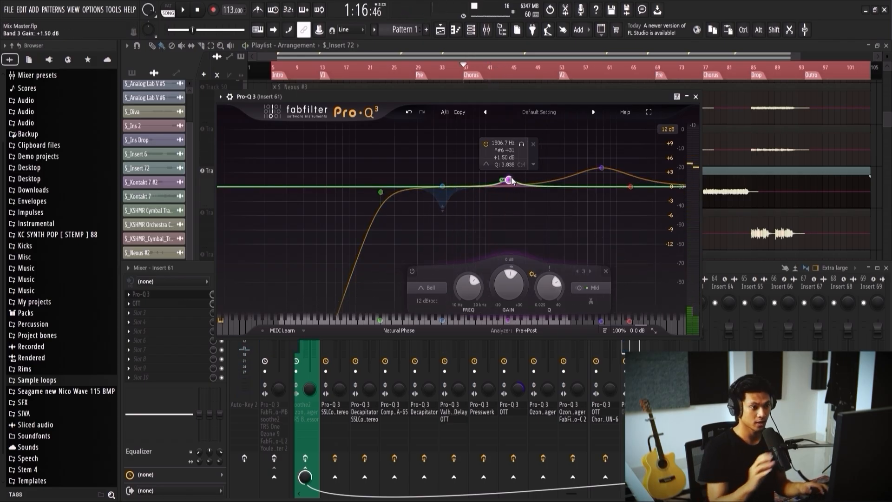
# Step: Solo and sweep the Mid-only boost up to about 3.7 kHz, and reduce the high bell's boost
pyautogui.click(521, 144)
pyautogui.press('space')
pyautogui.moveTo(520, 145); pyautogui.dragTo(559, 144)
pyautogui.moveTo(542, 180)
pyautogui.mouseDown()
pyautogui.moveTo(542, 164)
pyautogui.moveTo(531, 169)
pyautogui.moveTo(552, 171)
pyautogui.moveTo(501, 174)
pyautogui.moveTo(530, 173)
pyautogui.mouseUp()
pyautogui.moveTo(545, 136); pyautogui.dragTo(578, 145)
pyautogui.click(601, 169)
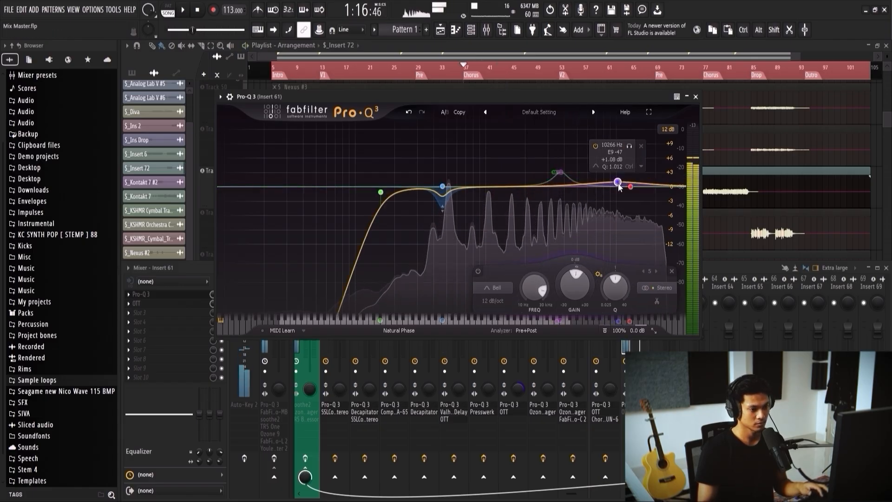
# Step: Add a narrow dynamic bell cut at about 937 Hz, auditioning it soloed, with a -0.36 dB gain and a Q around 5.8
pyautogui.moveTo(485, 189); pyautogui.dragTo(492, 189)
pyautogui.click(491, 187)
pyautogui.moveTo(505, 150); pyautogui.dragTo(505, 150)
pyautogui.moveTo(494, 187)
pyautogui.mouseDown()
pyautogui.moveTo(492, 202)
pyautogui.moveTo(478, 183)
pyautogui.mouseUp()
pyautogui.scroll(5, 492, 202)
pyautogui.click(494, 206)
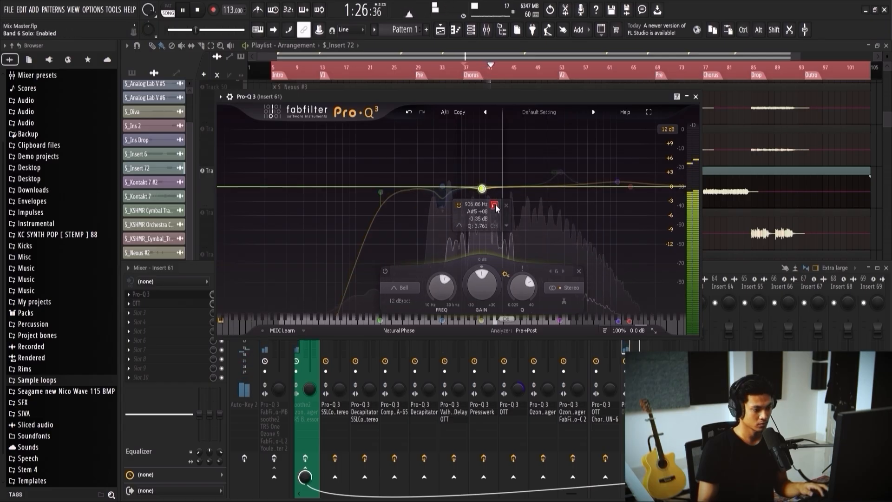
pyautogui.scroll(-4, 482, 191)
pyautogui.scroll(-2, 481, 191)
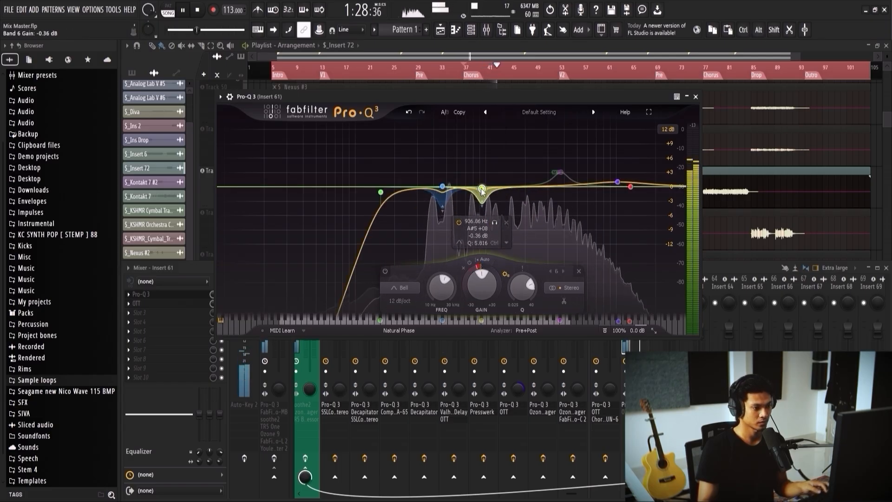
# Step: Fine-tune Pro-Q 3 with the Mid boost at +3.71 dB, the low cut around 211 Hz and a slightly raised high bell, and close it
pyautogui.click(560, 173)
pyautogui.moveTo(560, 172); pyautogui.dragTo(559, 169)
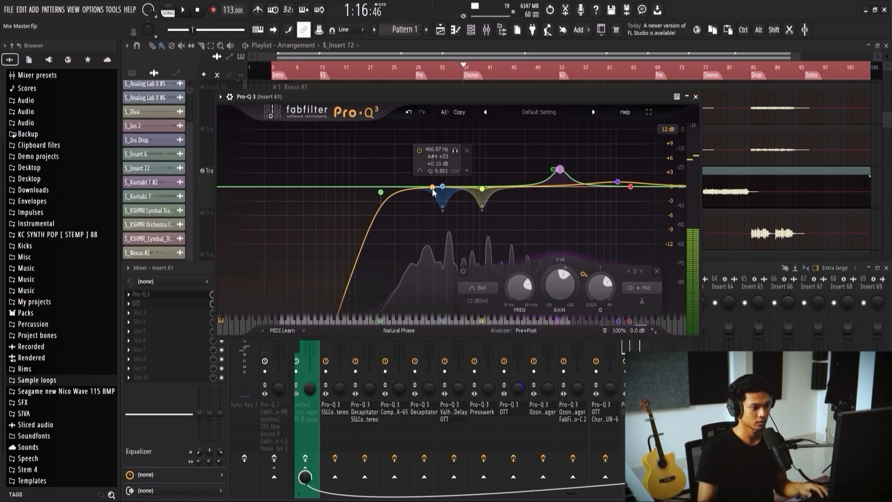
pyautogui.moveTo(381, 192); pyautogui.dragTo(395, 190)
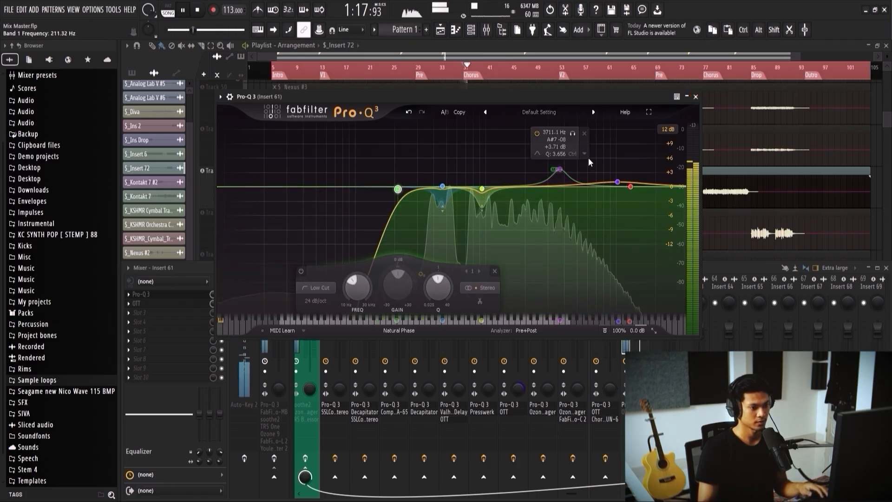
pyautogui.moveTo(617, 181); pyautogui.dragTo(621, 179)
pyautogui.click(695, 97)
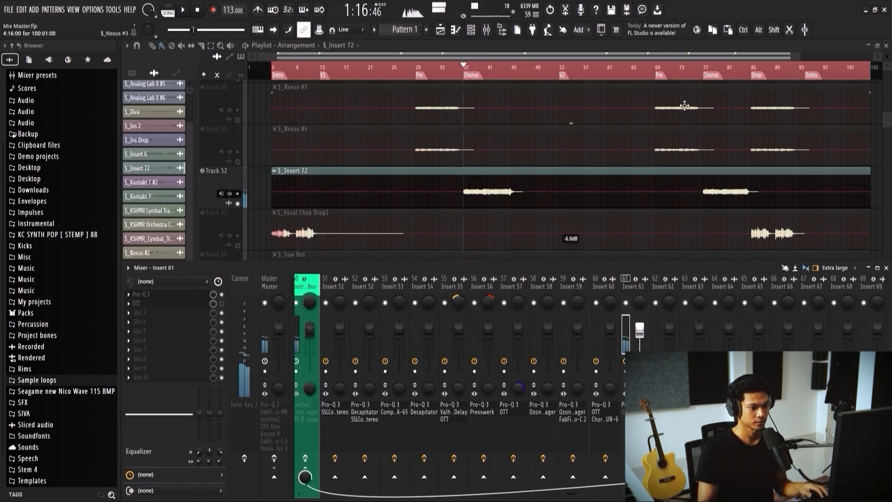
# Step: Open Insert 61's OTT, set the depth to 33% and adjust the band thresholds during playback, and close it
pyautogui.press('space')
pyautogui.click(204, 303)
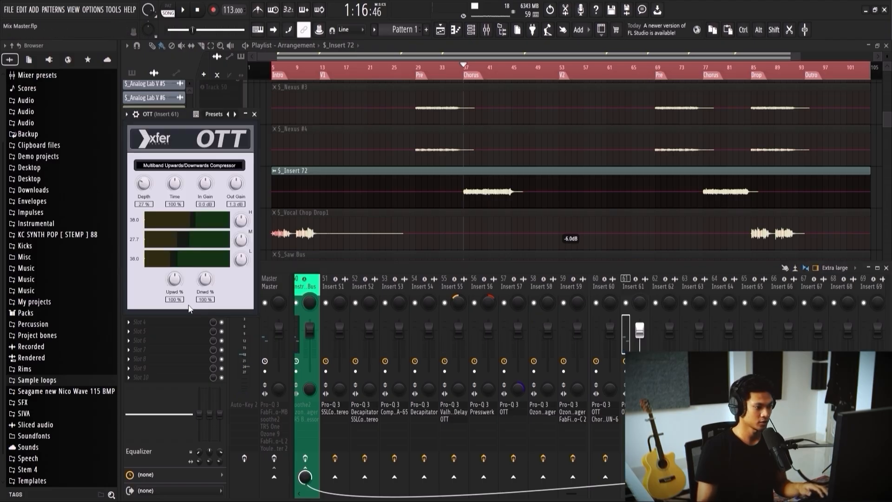
pyautogui.press('space')
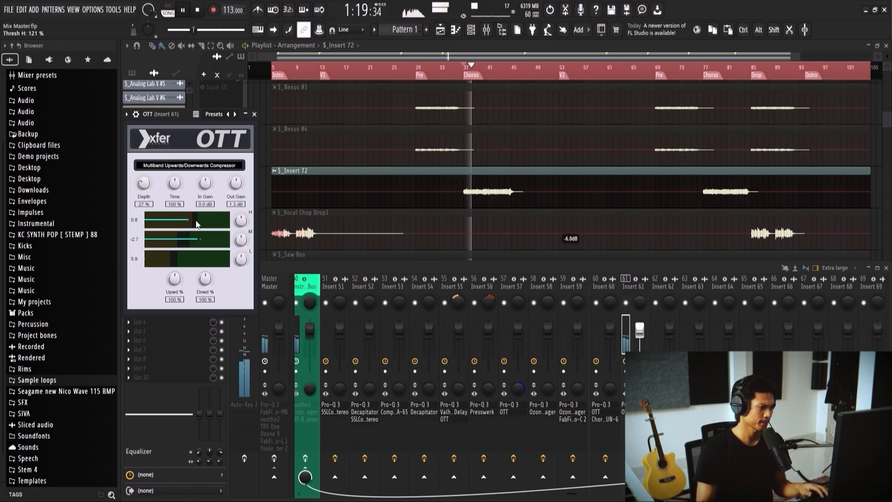
pyautogui.moveTo(143, 191)
pyautogui.mouseDown()
pyautogui.moveTo(144, 216)
pyautogui.moveTo(146, 192)
pyautogui.mouseUp()
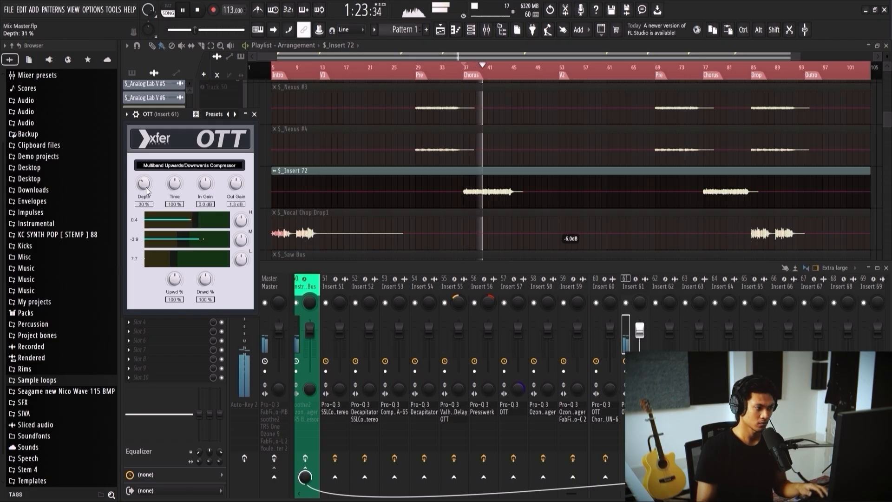
pyautogui.moveTo(190, 257)
pyautogui.mouseDown()
pyautogui.moveTo(203, 257)
pyautogui.moveTo(185, 257)
pyautogui.moveTo(178, 240)
pyautogui.moveTo(203, 237)
pyautogui.moveTo(188, 218)
pyautogui.moveTo(191, 239)
pyautogui.mouseUp()
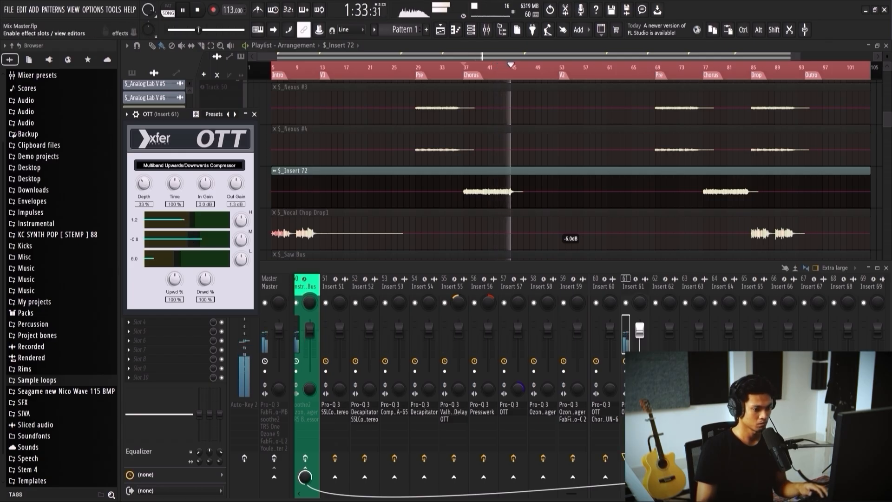
pyautogui.click(254, 114)
# Step: Preview Insert 61, reopen its OTT and set the downward compression to 80%, and close it
pyautogui.press('space')
pyautogui.press('space')
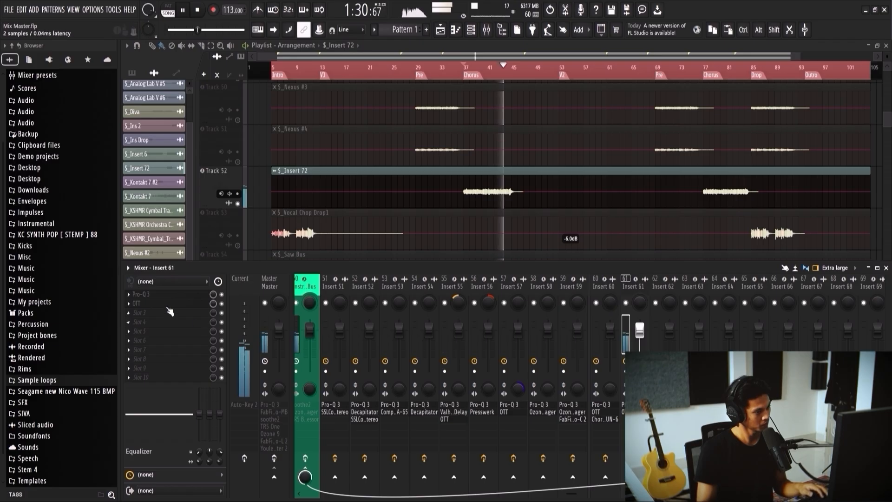
pyautogui.click(136, 303)
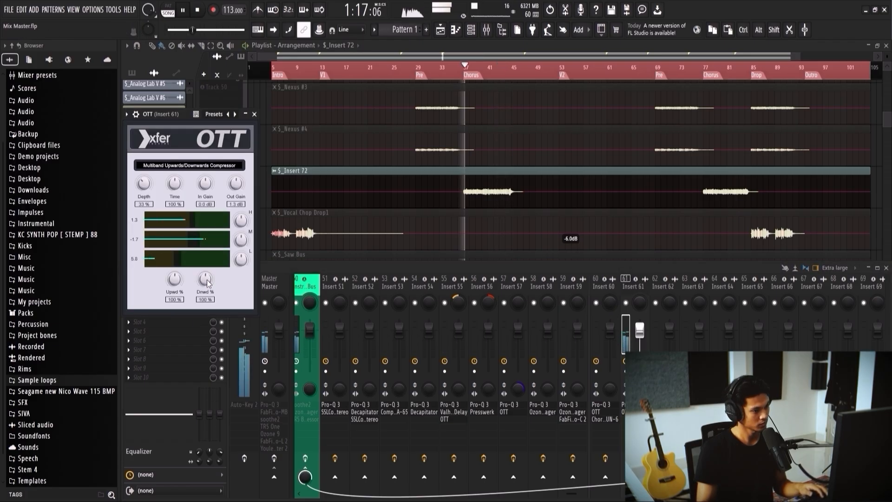
pyautogui.moveTo(207, 281); pyautogui.dragTo(206, 285)
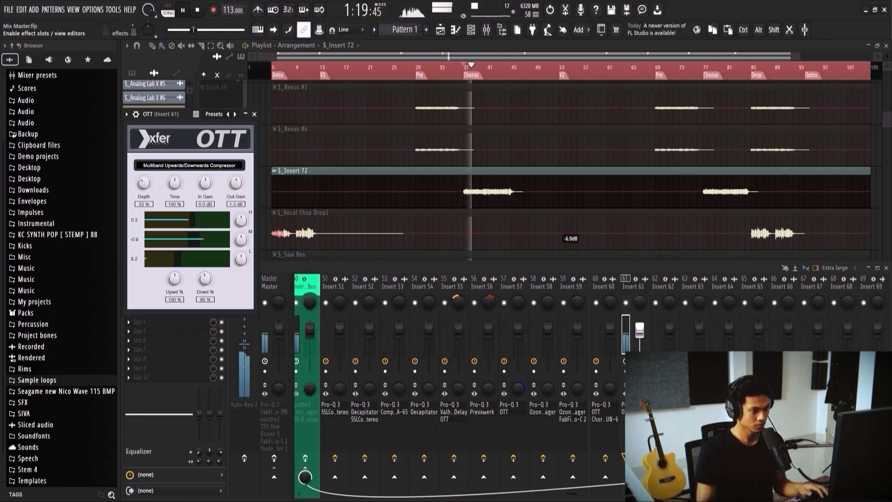
pyautogui.click(254, 115)
pyautogui.press('space')
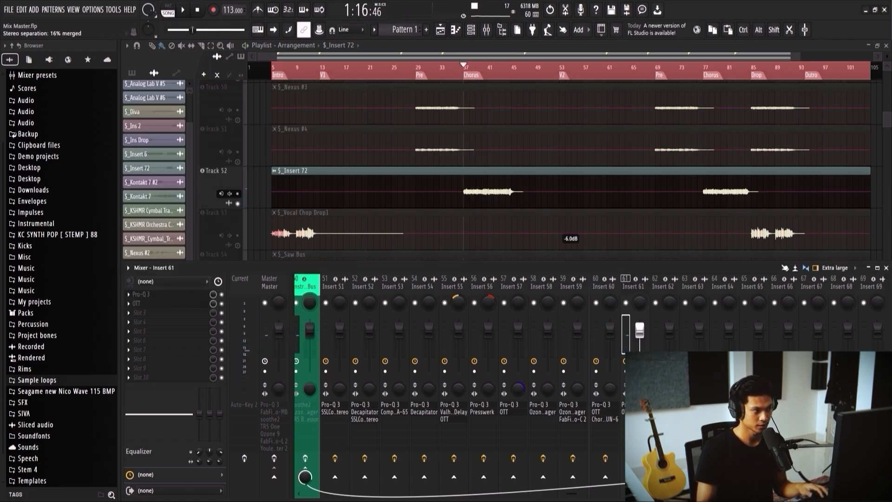
# Step: Preview Insert 61 from the chorus, load TR5 EQ-81 in its third effect slot and resume playback
pyautogui.press('space')
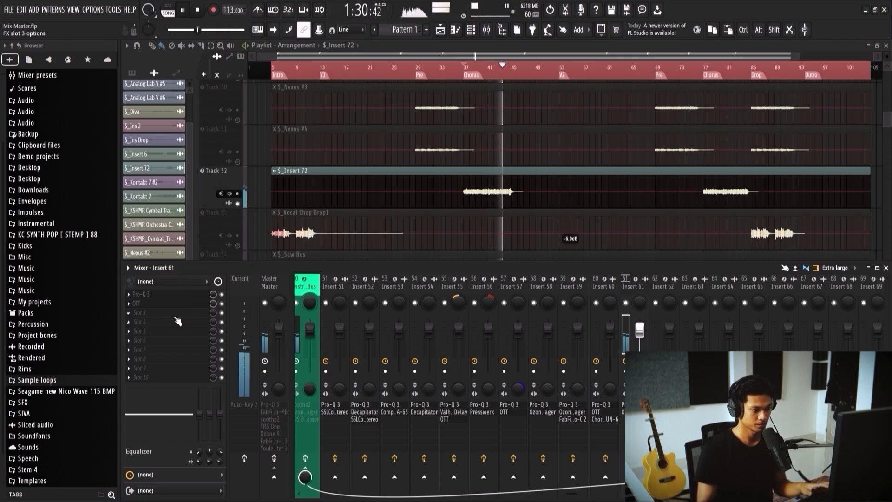
pyautogui.press('space')
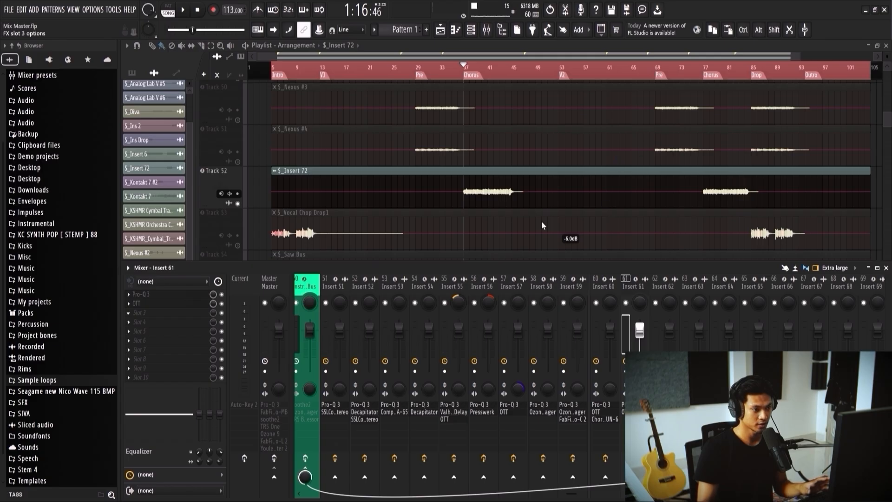
pyautogui.click(634, 281)
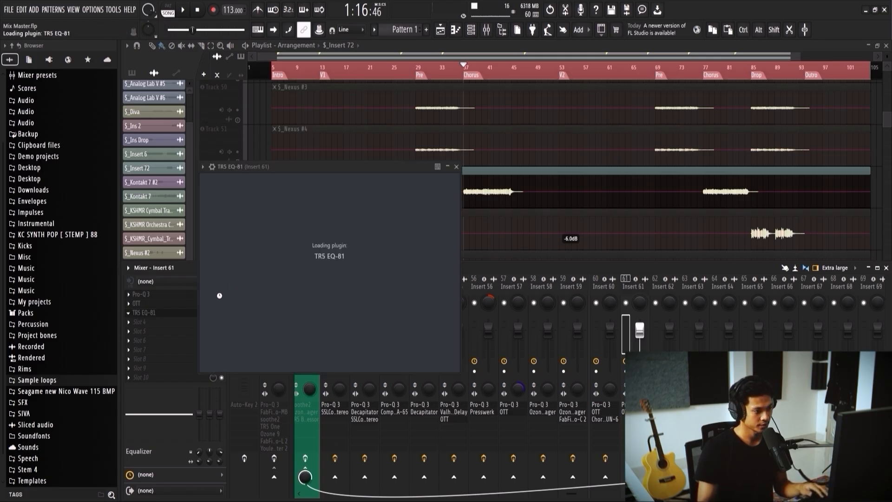
pyautogui.press('space')
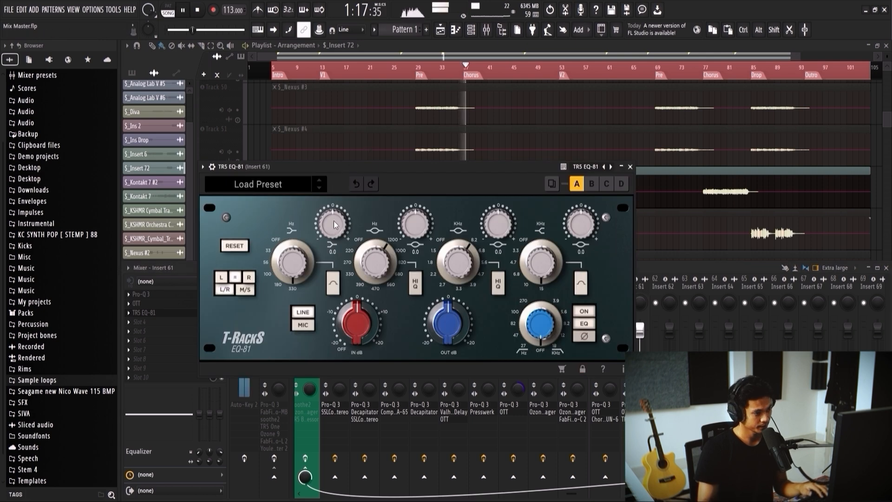
# Step: Cut EQ-81's low band by about 6.3 dB and adjust its low-mid band frequency and gain during playback
pyautogui.moveTo(329, 242); pyautogui.dragTo(320, 254)
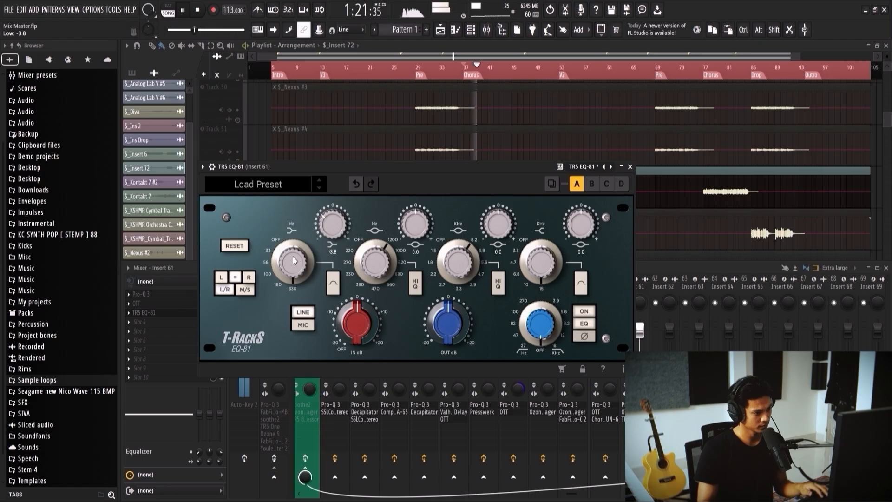
pyautogui.moveTo(330, 233); pyautogui.dragTo(332, 226)
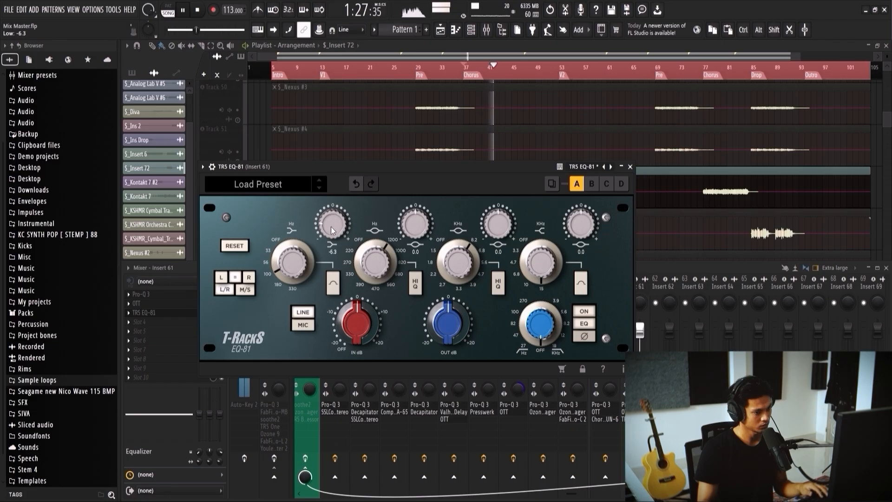
pyautogui.keyDown('ctrl'); pyautogui.click(342, 223); pyautogui.keyUp('ctrl')
pyautogui.moveTo(378, 261); pyautogui.dragTo(378, 276)
pyautogui.moveTo(415, 221); pyautogui.dragTo(415, 235)
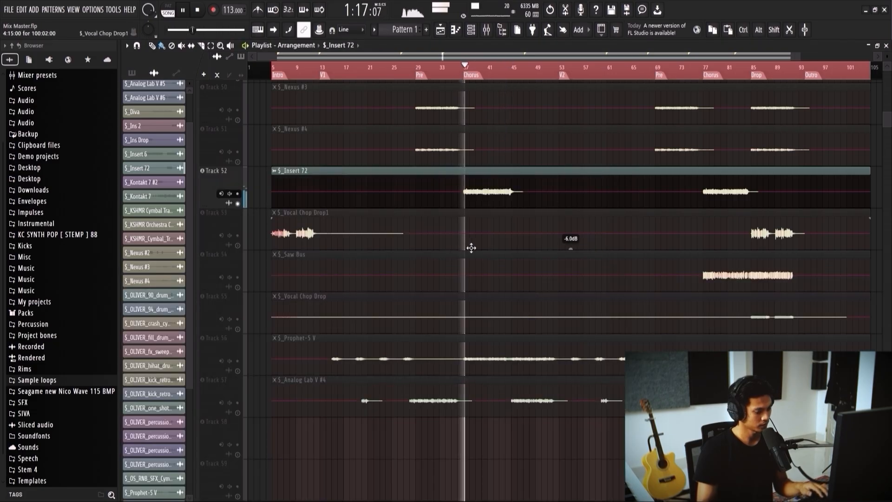
pyautogui.press('F9')
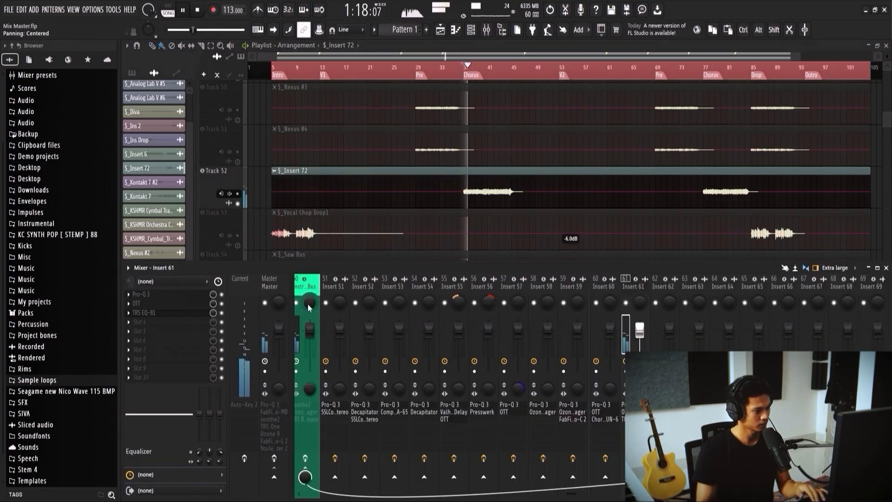
# Step: Reopen Insert 61's EQ-81 and set its low-mid band to a cut of about 8.1 dB at 270 Hz during playback
pyautogui.click(188, 314)
pyautogui.moveTo(419, 223); pyautogui.dragTo(421, 226)
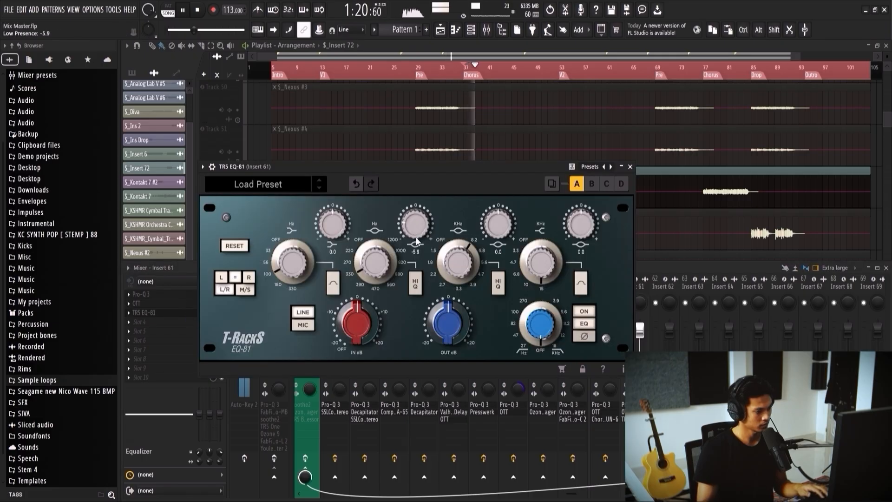
pyautogui.moveTo(371, 300); pyautogui.dragTo(372, 344)
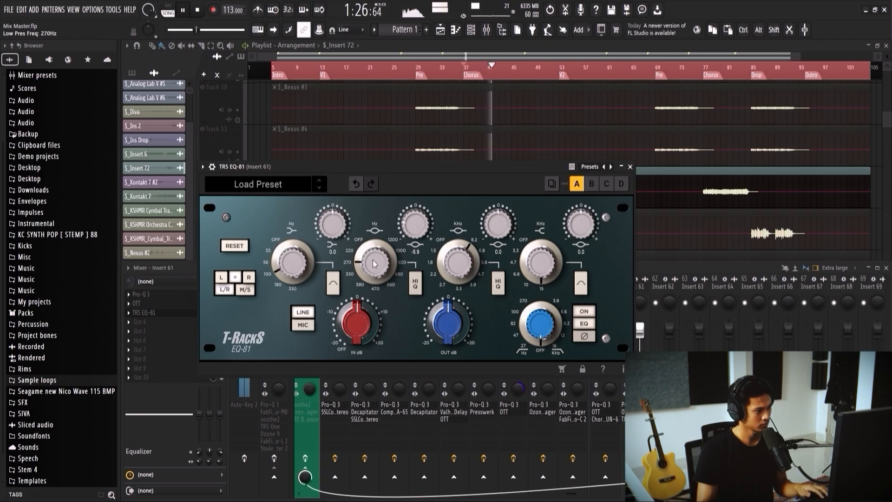
pyautogui.moveTo(418, 225)
pyautogui.mouseDown()
pyautogui.moveTo(419, 193)
pyautogui.moveTo(419, 210)
pyautogui.mouseUp()
pyautogui.press('space')
pyautogui.press('space')
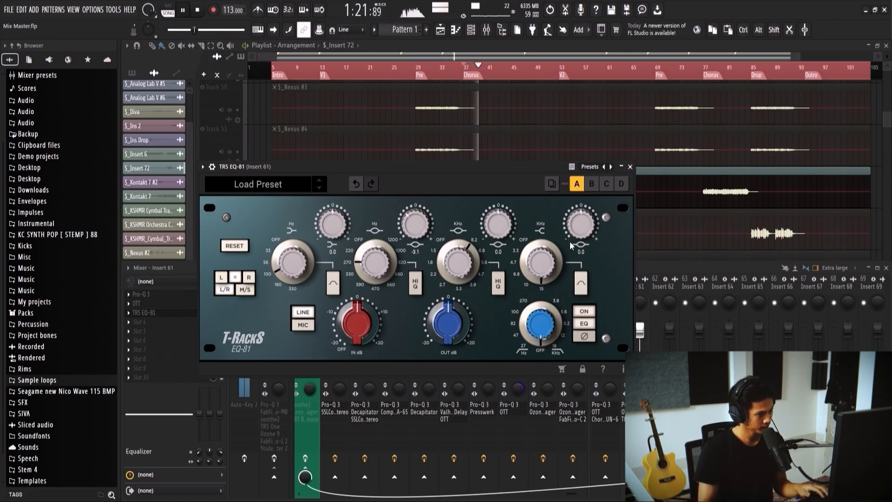
# Step: Compare Insert 61 with EQ-81 bypassed and enabled, close the plugin, and preview the track again from the chorus
pyautogui.click(589, 313)
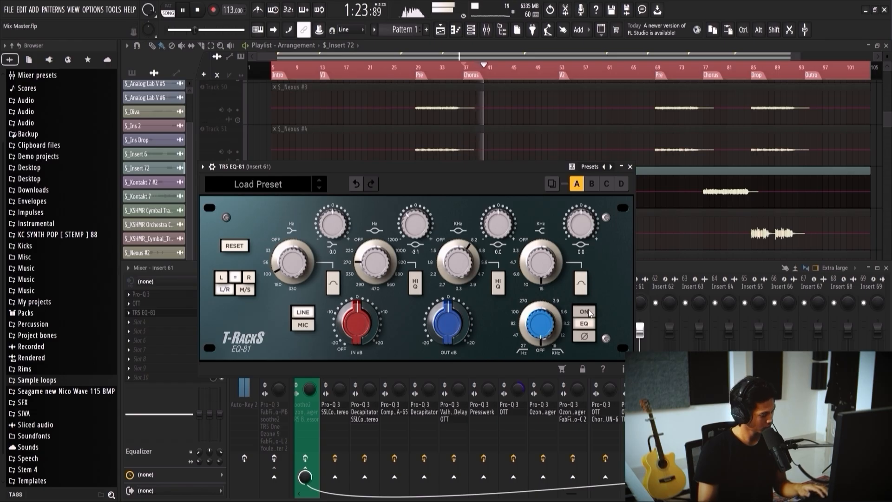
pyautogui.click(589, 312)
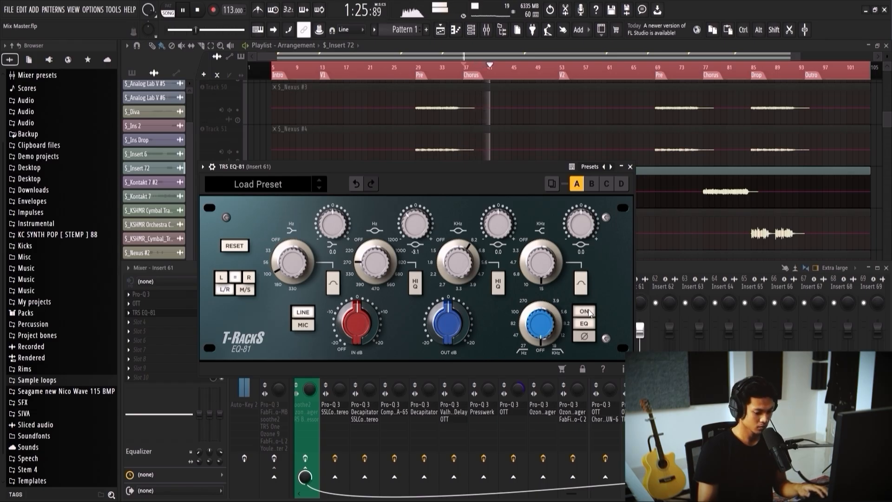
pyautogui.click(630, 166)
pyautogui.press('space')
pyautogui.scroll(-1, 524, 190)
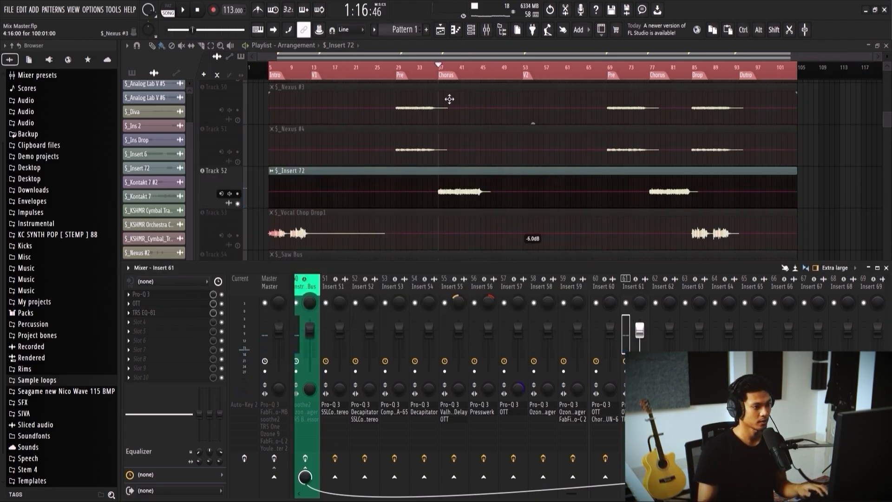
pyautogui.press('space')
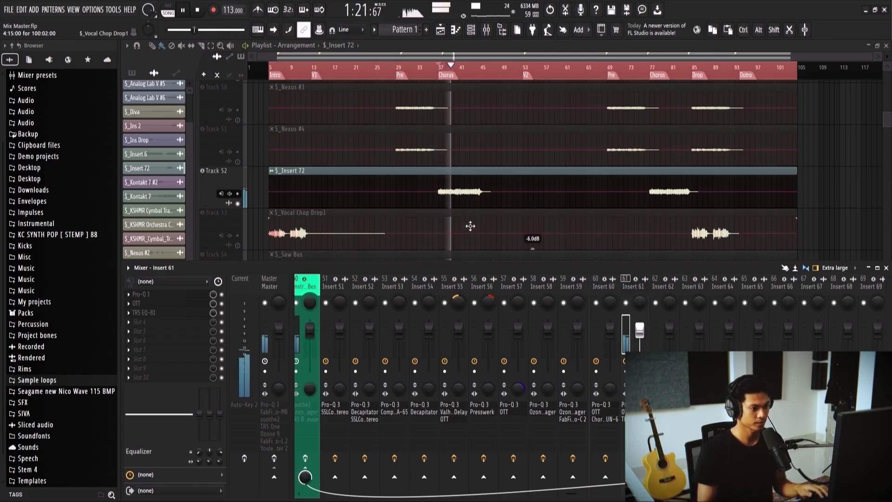
pyautogui.press('space')
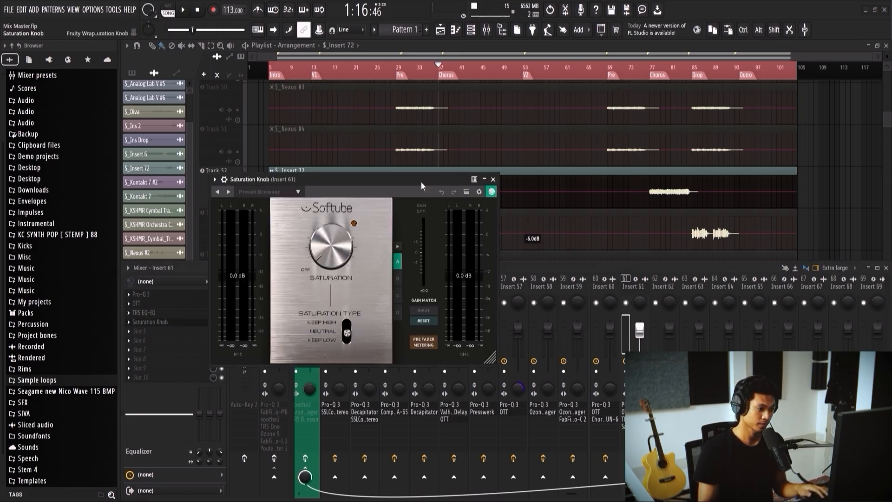
# Step: During chorus playback, set Insert 61's Saturation Knob to the Keep High type with saturation at 0.7
pyautogui.click(441, 71)
pyautogui.press('space')
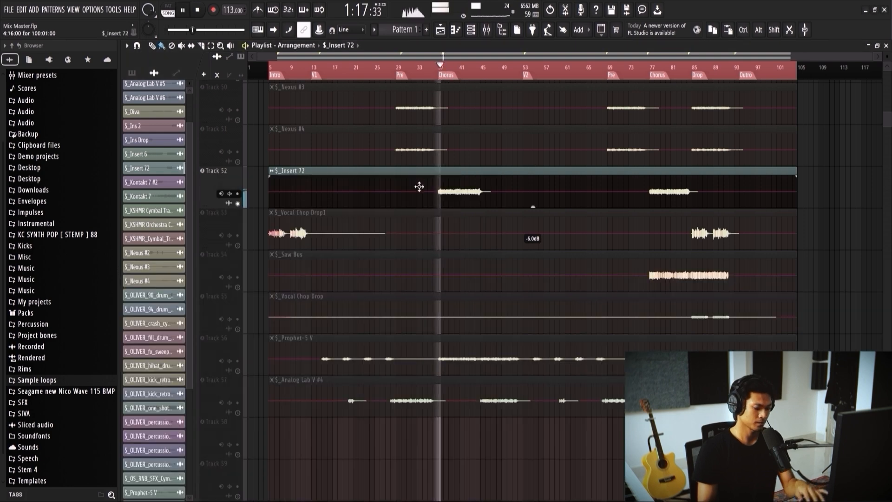
pyautogui.press('F9')
pyautogui.click(179, 323)
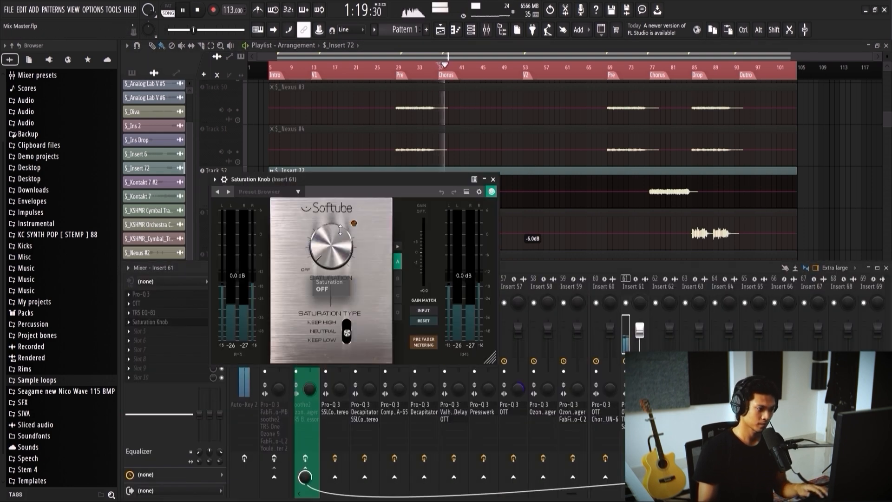
pyautogui.moveTo(347, 331); pyautogui.dragTo(346, 313)
pyautogui.moveTo(322, 250); pyautogui.dragTo(321, 256)
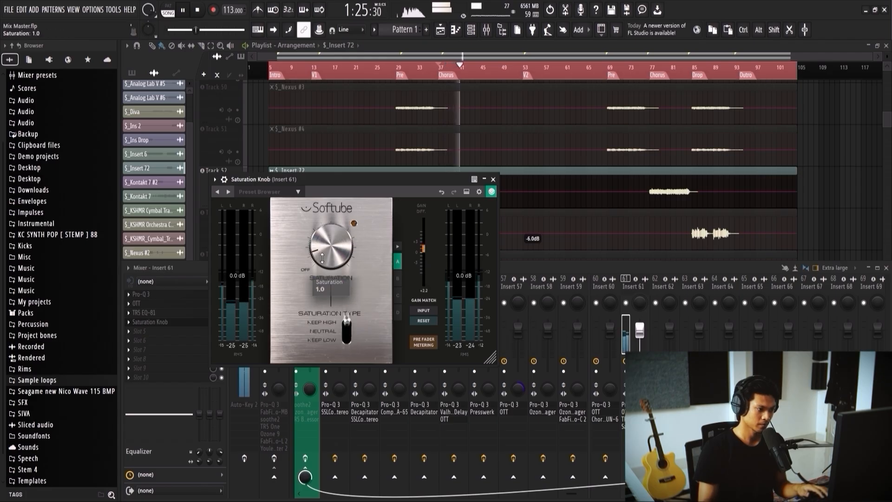
pyautogui.moveTo(334, 246)
pyautogui.moveTo(334, 246); pyautogui.dragTo(334, 248)
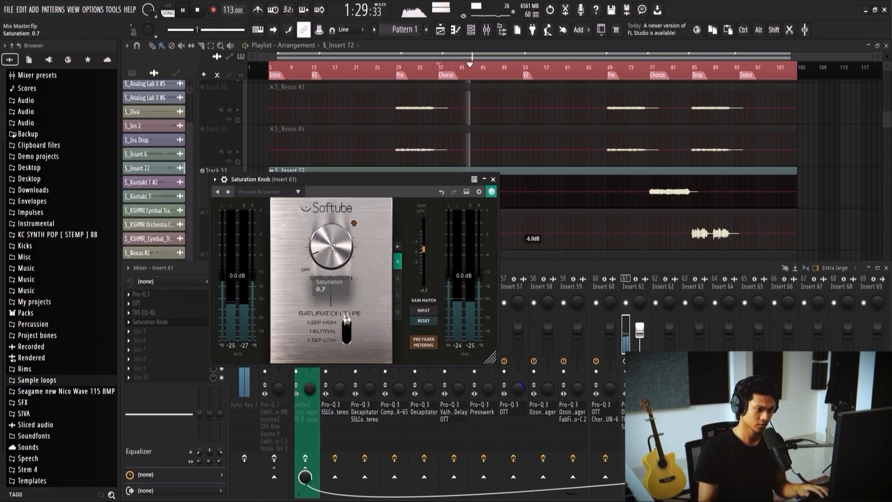
# Step: Compare Insert 61 with its effects bypassed and enabled, close the Saturation Knob and stop playback
pyautogui.click(623, 454)
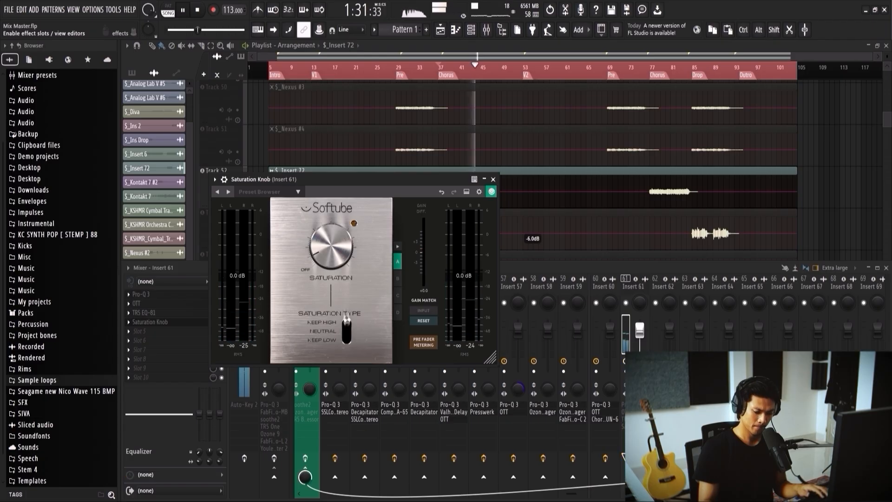
pyautogui.click(622, 455)
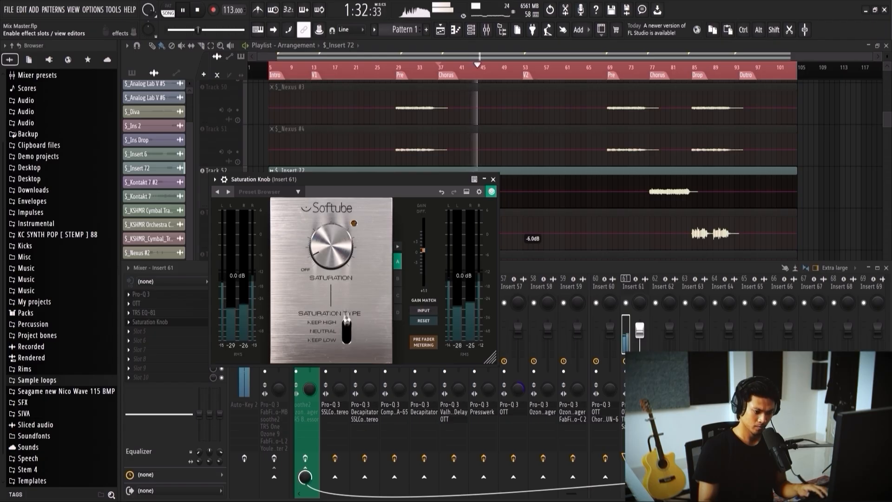
pyautogui.click(493, 179)
pyautogui.press('space')
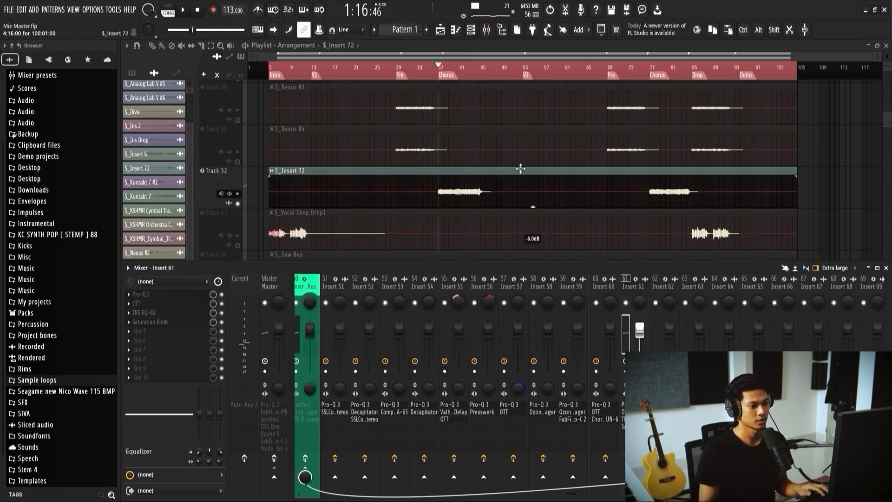
# Step: Unmute the Vocal Chop Drop1 track in the playlist and briefly play it from the intro
pyautogui.scroll(-1, 464, 181)
pyautogui.scroll(3, 458, 164)
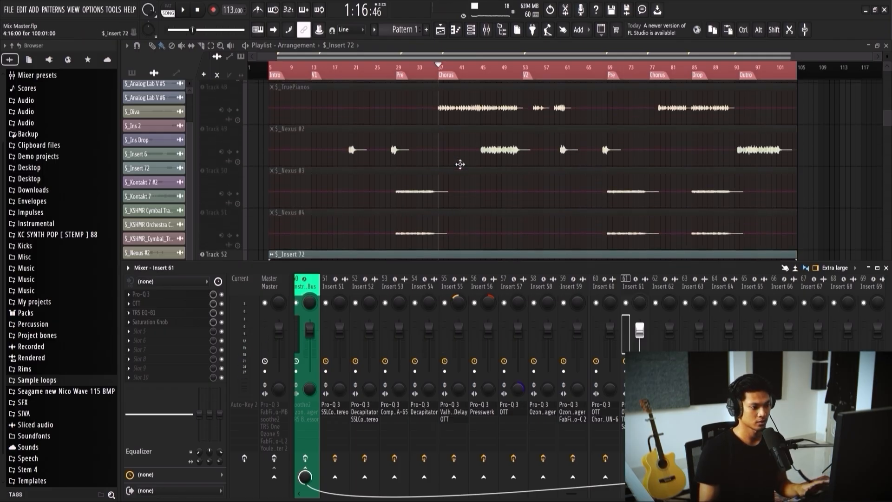
pyautogui.scroll(-2, 469, 165)
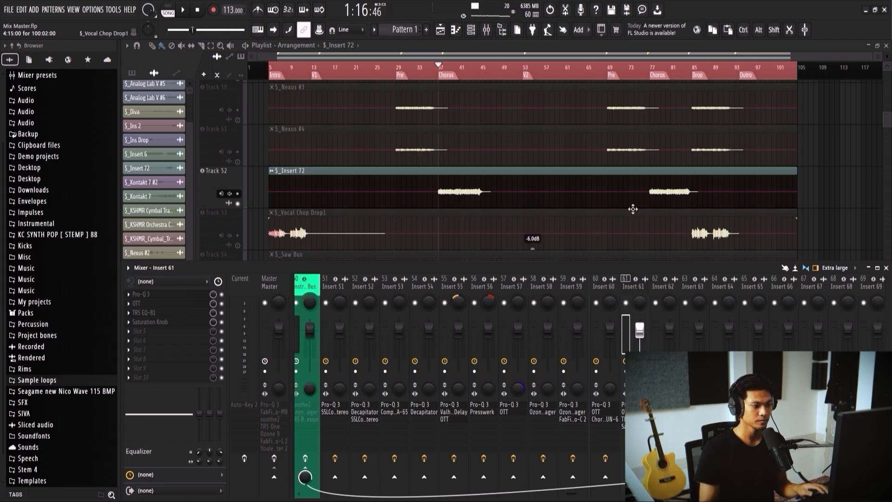
pyautogui.click(238, 246)
pyautogui.press('F9')
pyautogui.scroll(-1, 402, 195)
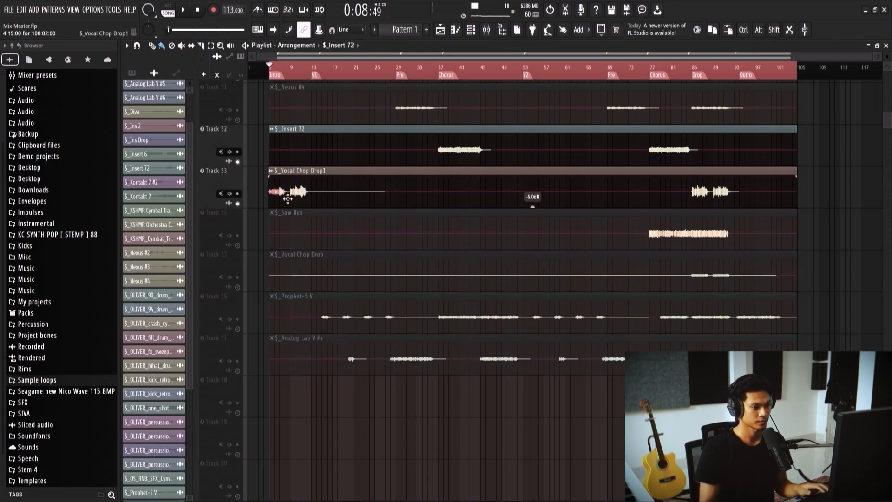
pyautogui.scroll(1, 306, 201)
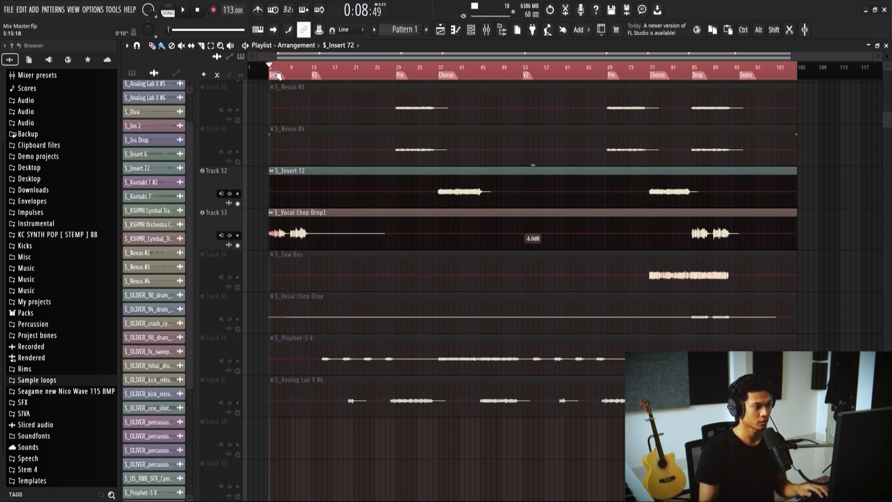
pyautogui.press('space')
# Step: Mute the Insert 72 track and preview Vocal Chop Drop1 alone from the intro
pyautogui.press('space')
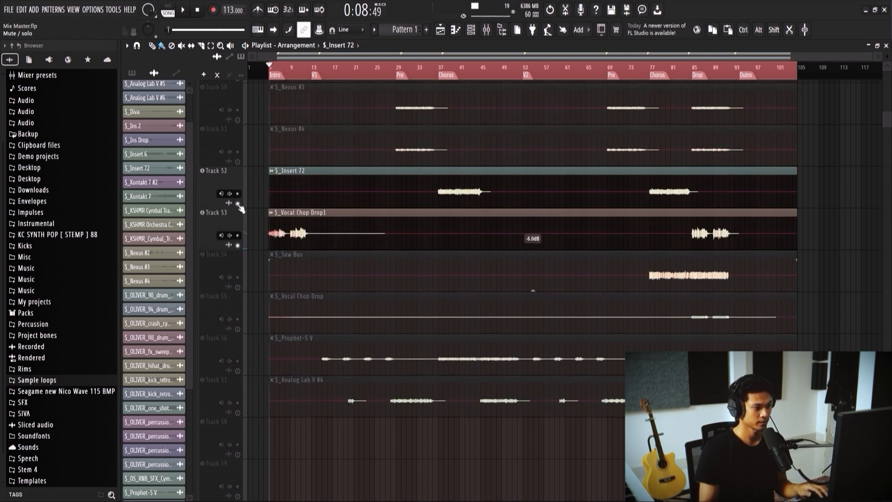
pyautogui.click(238, 203)
pyautogui.press('space')
pyautogui.scroll(2, 279, 232)
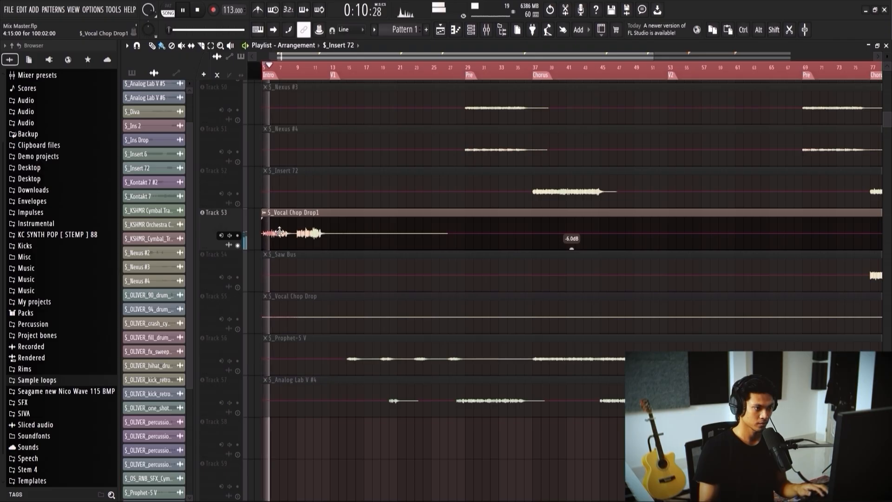
pyautogui.press('space')
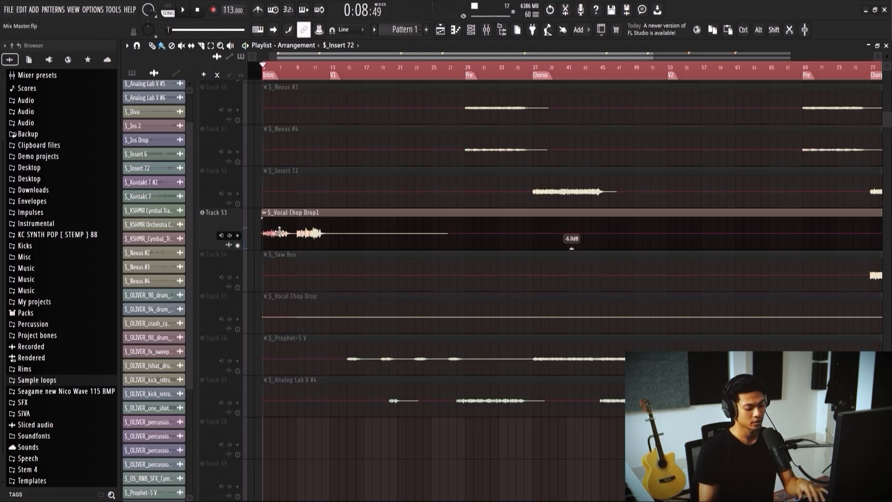
# Step: Select the Vocal Chop Drop1 clip, load Pro-Q 3 in Insert 62's first effect slot, and start playback
pyautogui.click(280, 234)
pyautogui.press('F9')
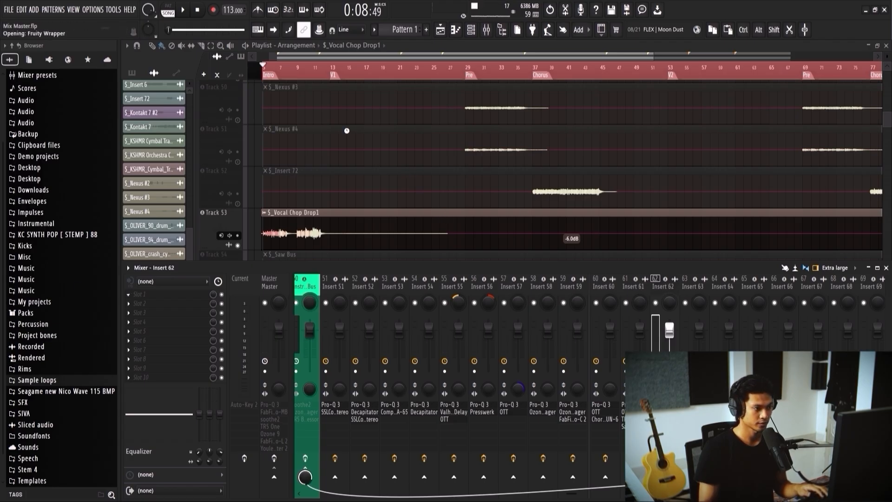
pyautogui.moveTo(316, 172); pyautogui.dragTo(483, 177)
pyautogui.press('space')
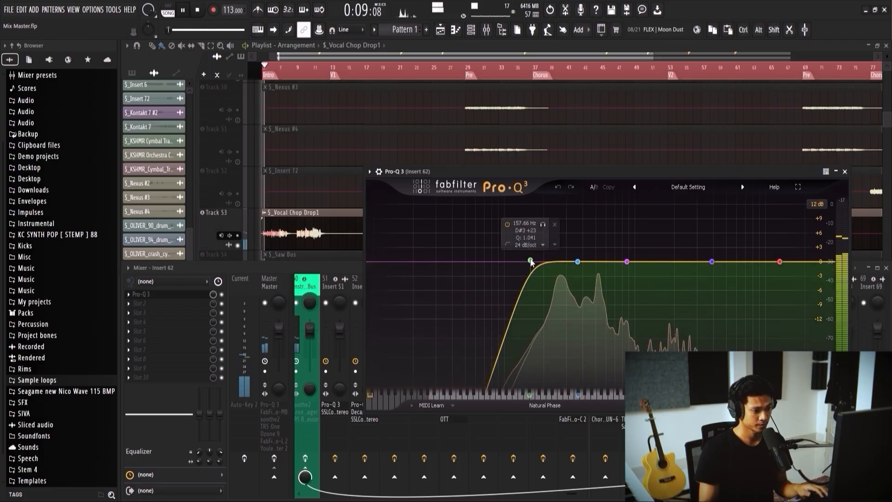
# Step: Shape Pro-Q 3's band 2 into a dynamic cut of about 1.2 dB near 270 Hz with Q about 2.1
pyautogui.moveTo(577, 261); pyautogui.dragTo(562, 264)
pyautogui.scroll(-5, 563, 263)
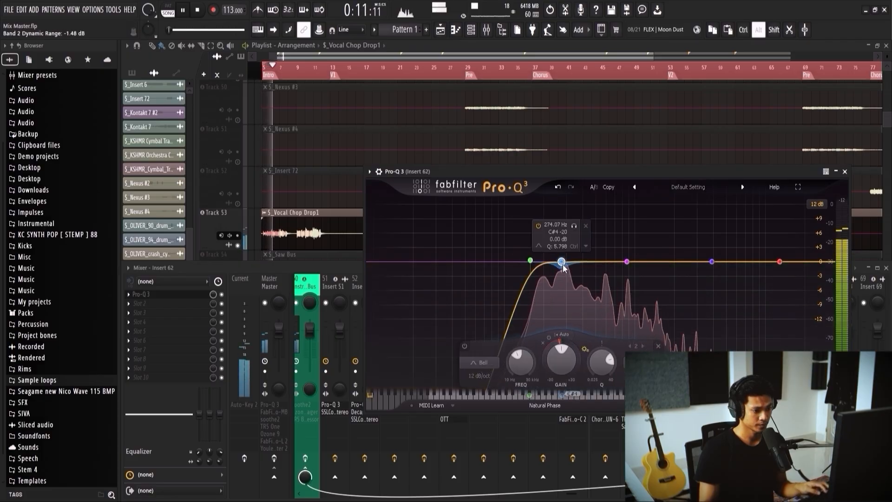
pyautogui.scroll(-3, 563, 264)
pyautogui.scroll(-3, 562, 264)
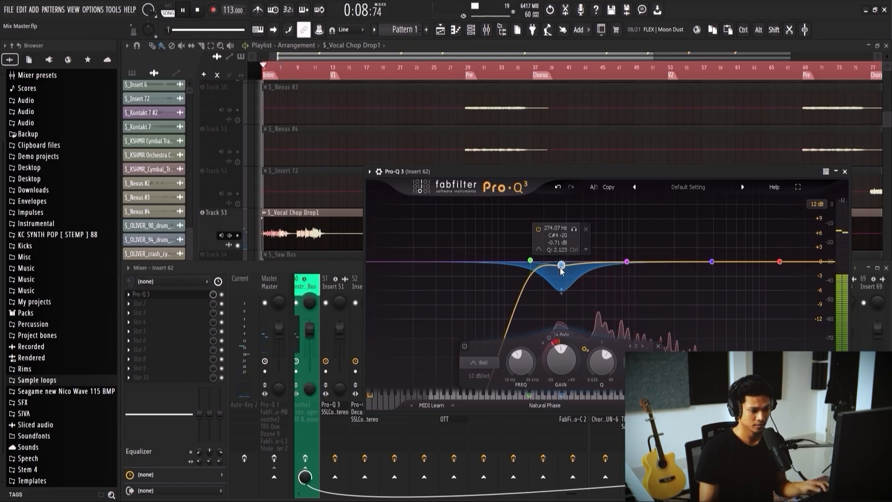
pyautogui.moveTo(561, 265)
pyautogui.mouseDown()
pyautogui.moveTo(529, 271)
pyautogui.moveTo(560, 268)
pyautogui.mouseUp()
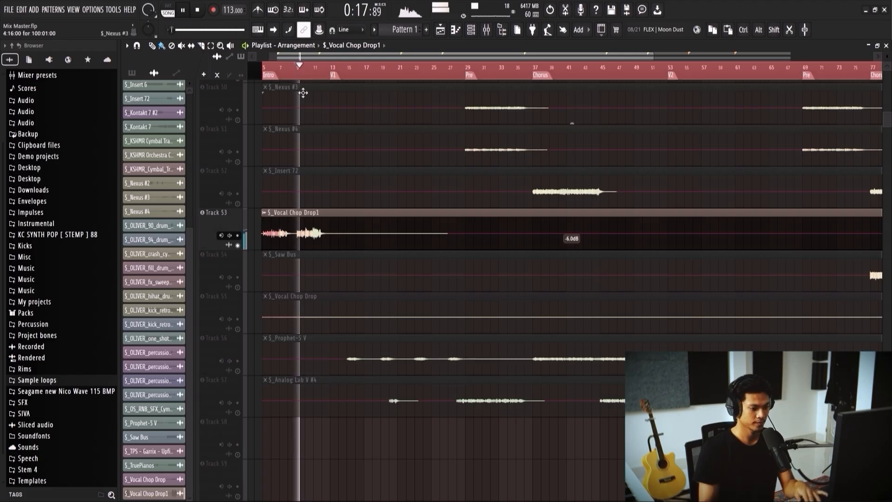
# Step: Reopen Insert 62's Pro-Q 3, ease band 2's gain to about -0.3 dB during playback, and close the plugin
pyautogui.press('F9')
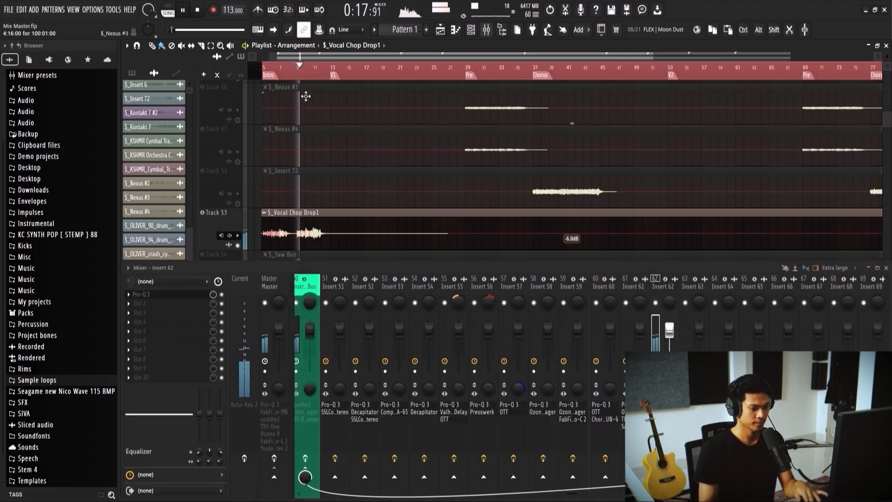
pyautogui.click(189, 297)
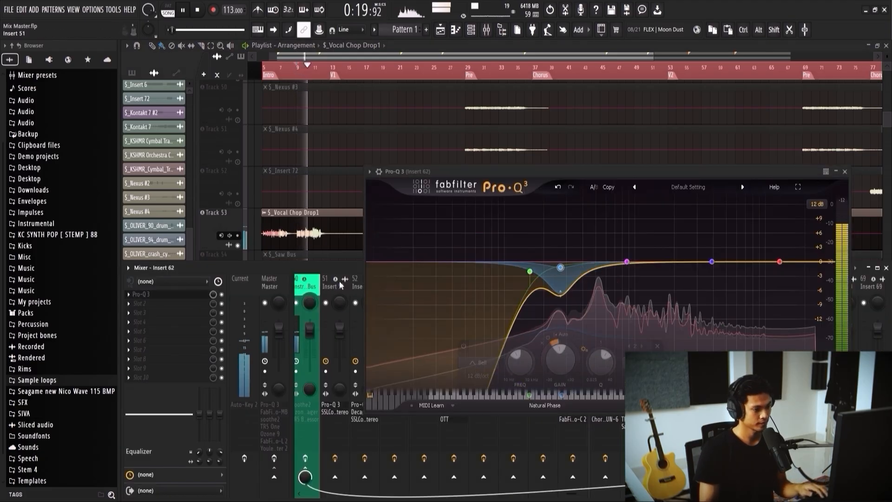
pyautogui.moveTo(559, 268); pyautogui.dragTo(560, 265)
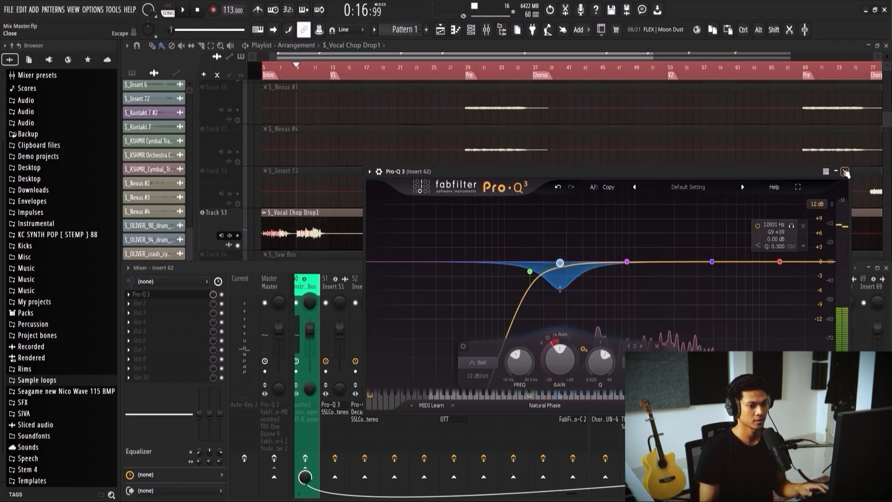
pyautogui.press('Escape')
# Step: Play Vocal Chop Drop1 from the drop and set band 2's dynamic range in Pro-Q 3 to about -4 dB
pyautogui.keyDown('ctrl'); pyautogui.scroll(-1, 722, 122); pyautogui.keyUp('ctrl')
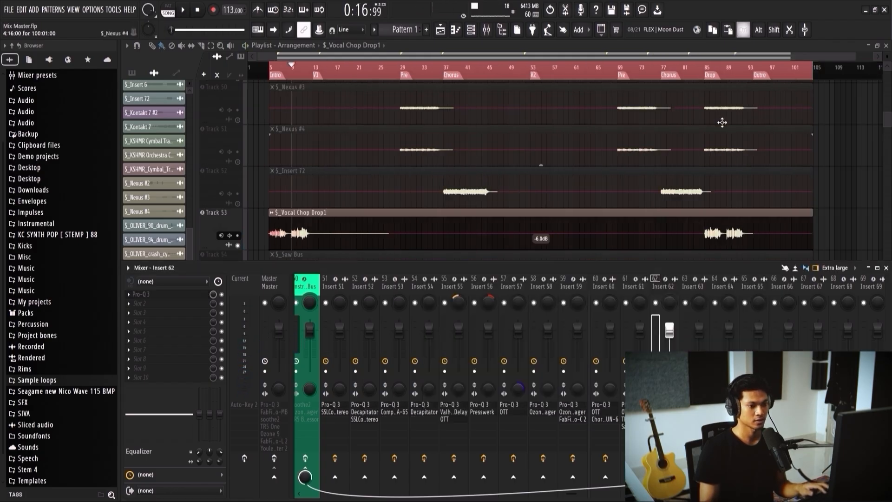
pyautogui.click(707, 72)
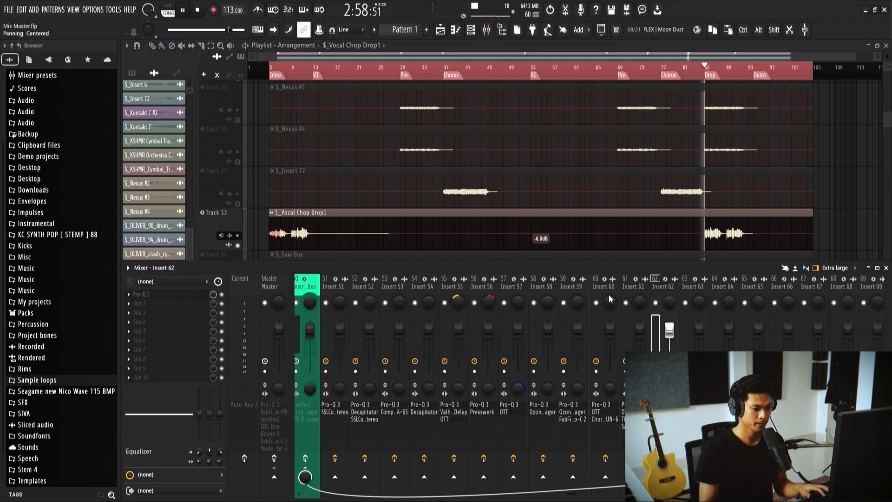
pyautogui.click(184, 299)
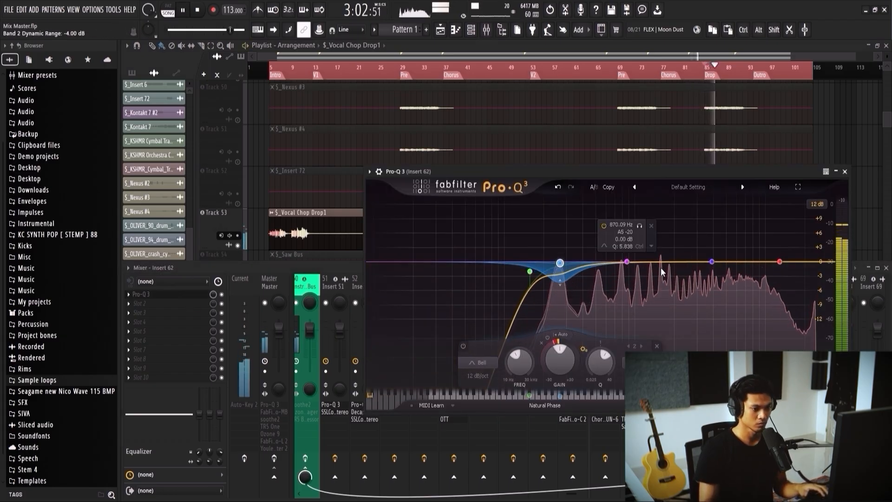
pyautogui.press('space')
# Step: Change the slopes of Pro-Q 3 bands 2 and 3, using 24 dB/oct on band 3, and boost band 3 about 2.5 dB near 733 Hz
pyautogui.click(627, 263)
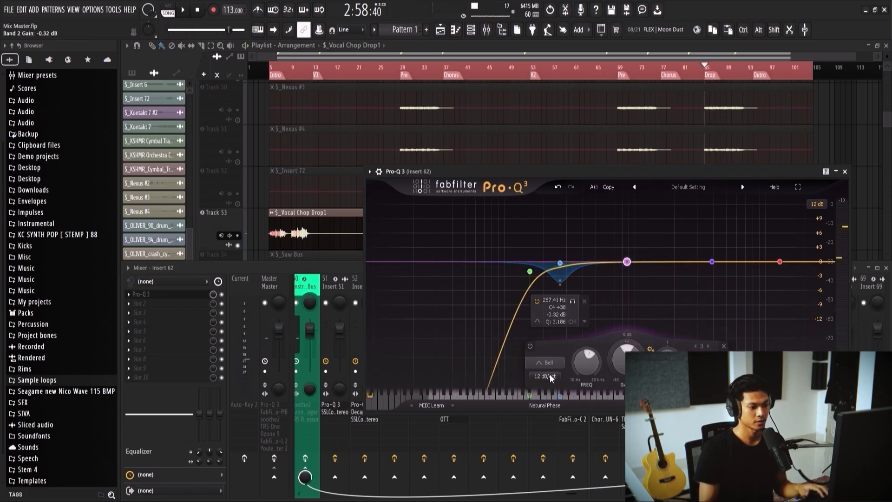
pyautogui.click(566, 397)
pyautogui.click(560, 263)
pyautogui.click(490, 375)
pyautogui.click(493, 392)
pyautogui.moveTo(627, 261); pyautogui.dragTo(618, 252)
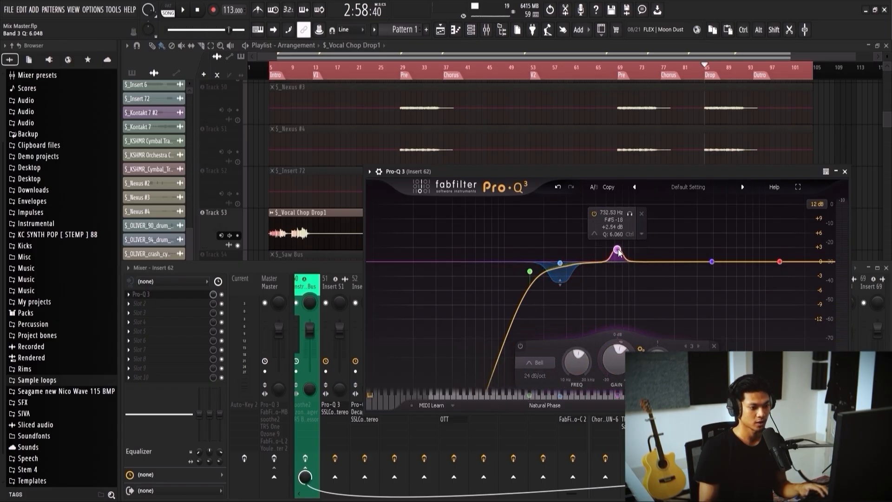
# Step: Widen Pro-Q 3's band 3 to Q about 1.9 and raise its gain slightly while playing the drop
pyautogui.press('space')
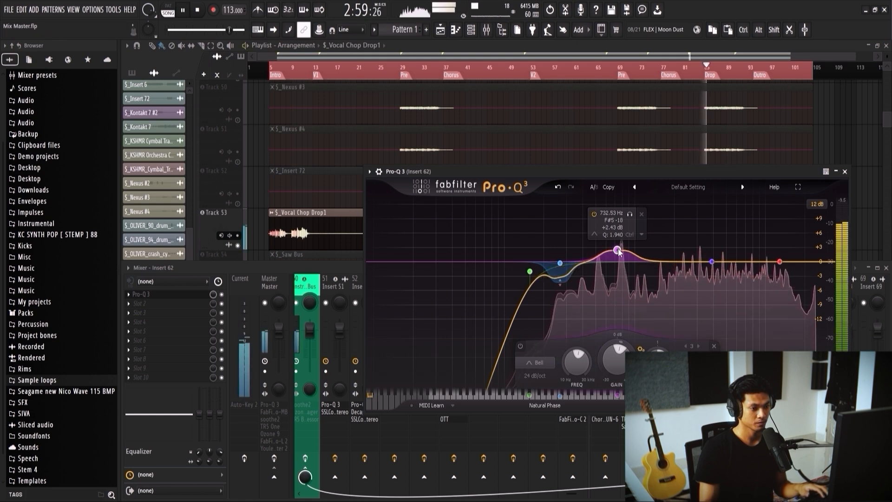
pyautogui.moveTo(618, 251); pyautogui.dragTo(620, 244)
pyautogui.press('space')
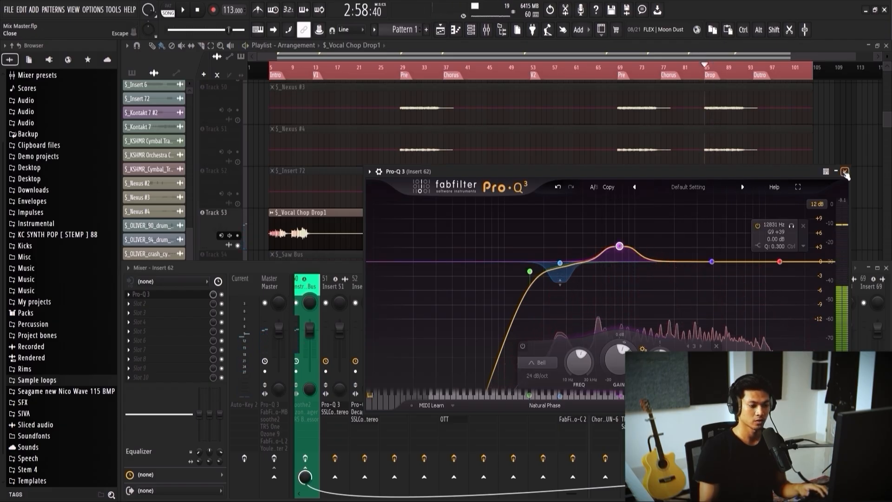
# Step: Boost Pro-Q 3's high-shelf band 4 by about 4.3 dB near 11.7 kHz while auditioning the drop, and close the plugin
pyautogui.moveTo(785, 261); pyautogui.dragTo(774, 230)
pyautogui.press('space')
pyautogui.press('space')
pyautogui.press('space')
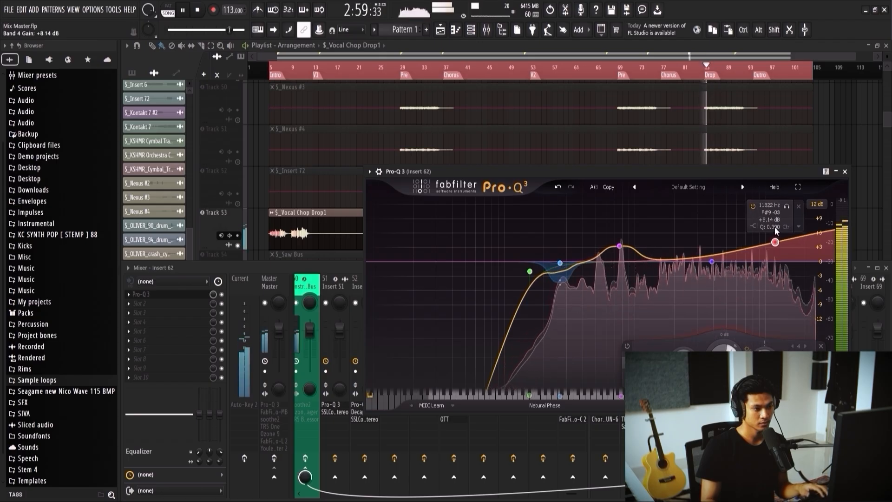
pyautogui.moveTo(775, 230); pyautogui.dragTo(775, 246)
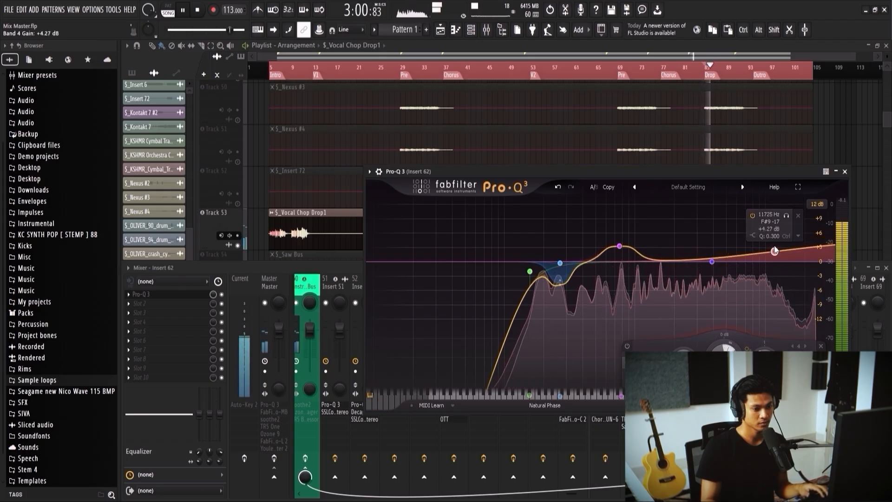
pyautogui.click(845, 172)
pyautogui.press('space')
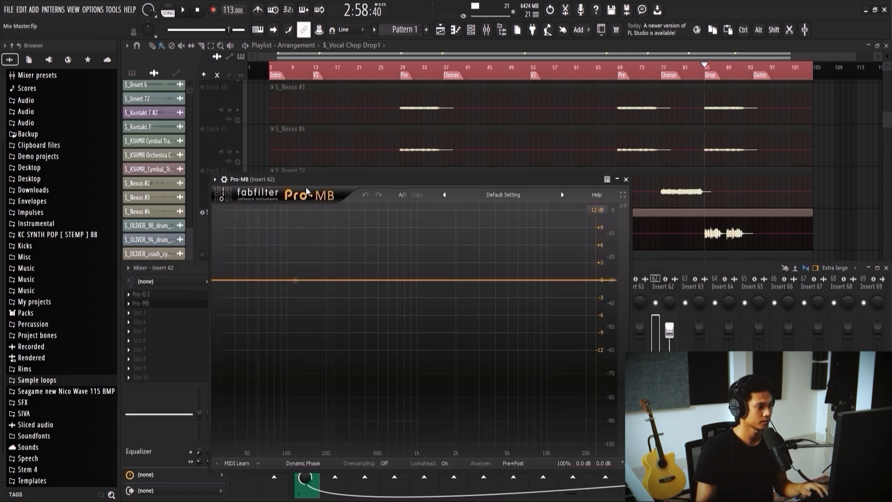
# Step: Add a high-frequency compression band in Insert 62's Pro-MB during playback, with a range of about -4 dB and a raised output level
pyautogui.moveTo(317, 180); pyautogui.dragTo(373, 147)
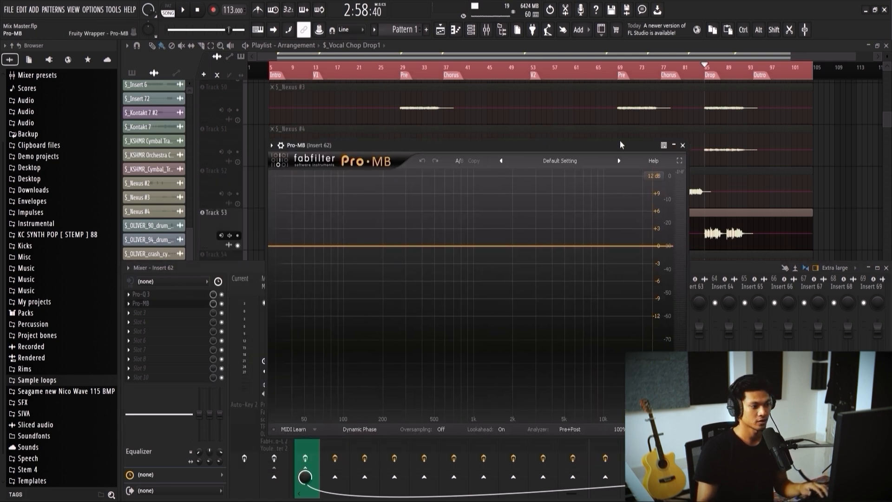
pyautogui.press('space')
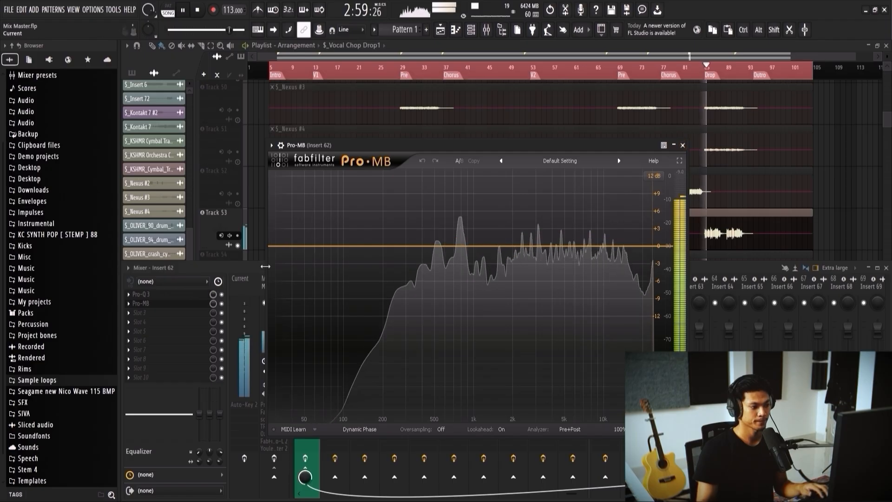
pyautogui.click(629, 245)
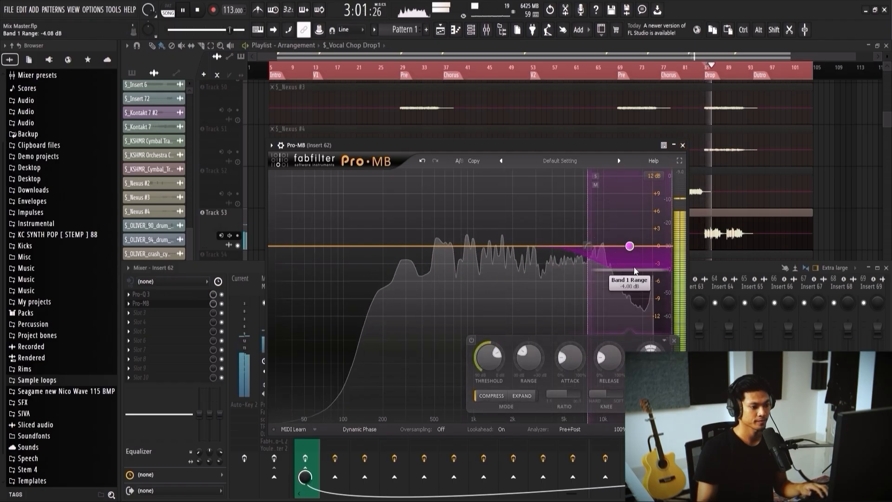
pyautogui.moveTo(631, 247); pyautogui.dragTo(630, 227)
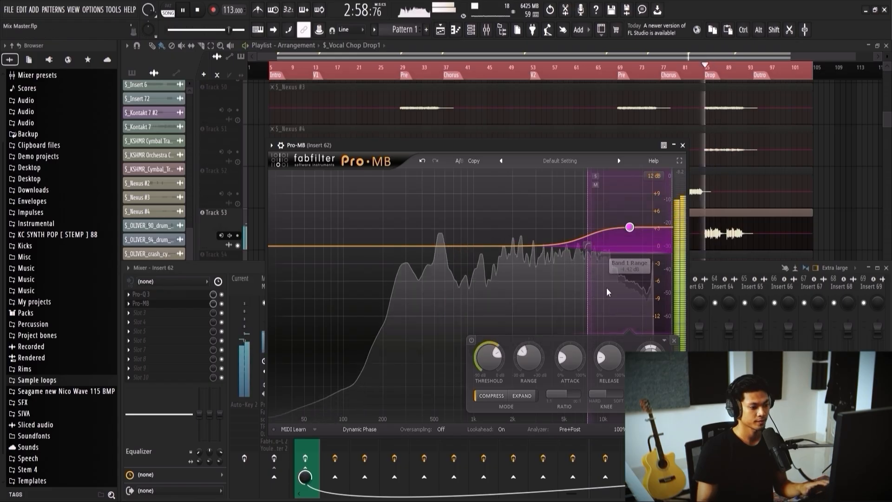
# Step: Refine Pro-MB band 1 with a threshold of about -31.8 dB, a longer attack, a -7 dB range and slightly more output
pyautogui.scroll(-6, 483, 358)
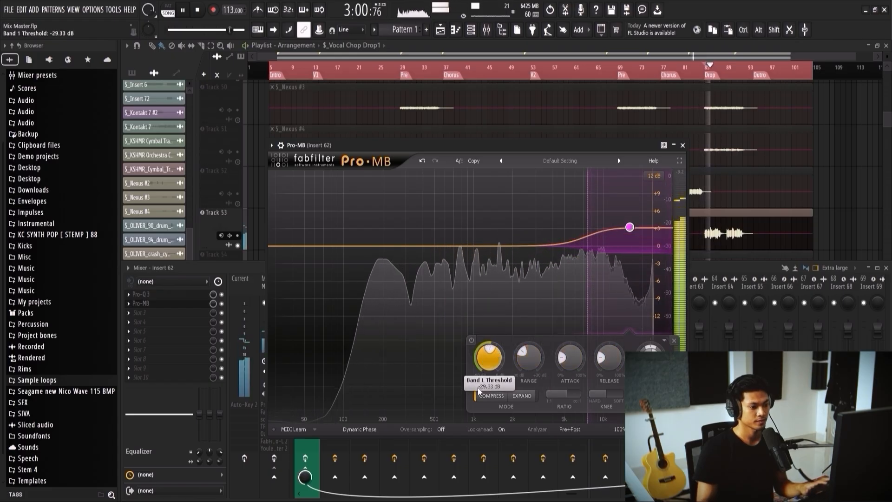
pyautogui.scroll(5, 570, 355)
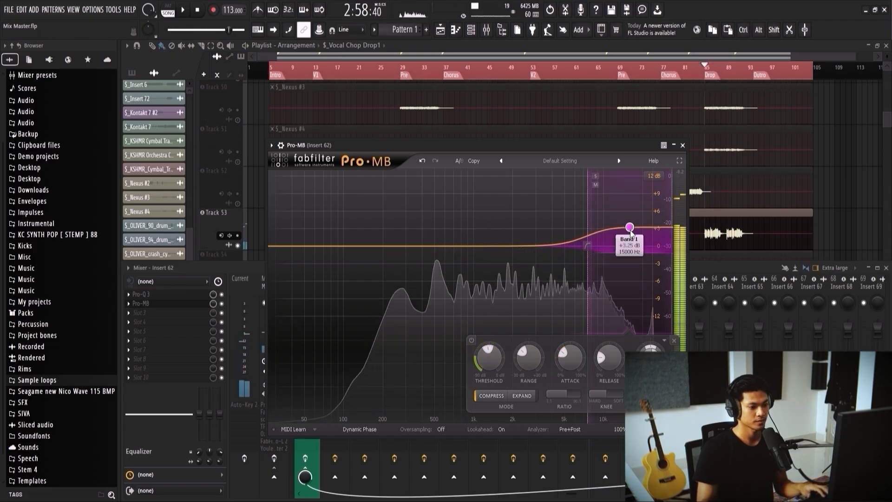
pyautogui.moveTo(629, 227); pyautogui.dragTo(647, 264)
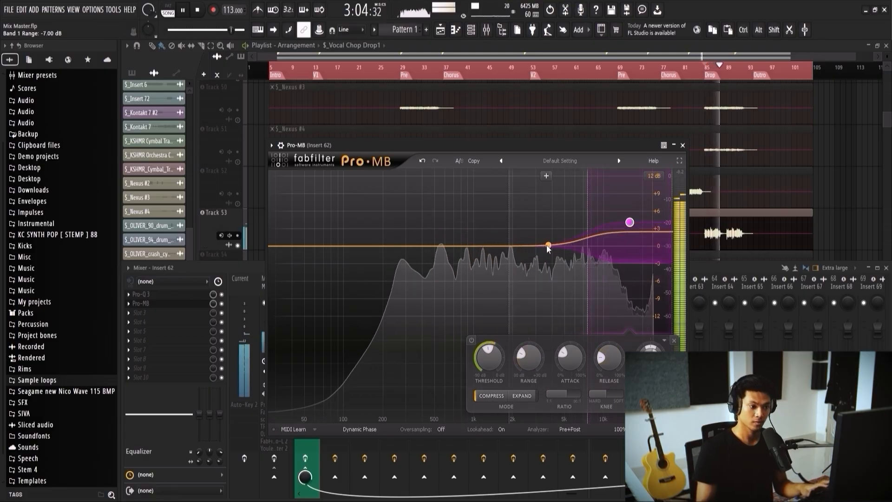
# Step: Add Pro-MB band 2 just below the high band with a range of about +0.8 dB, audition it and close the plugin
pyautogui.click(540, 246)
pyautogui.press('space')
pyautogui.moveTo(544, 279); pyautogui.dragTo(543, 242)
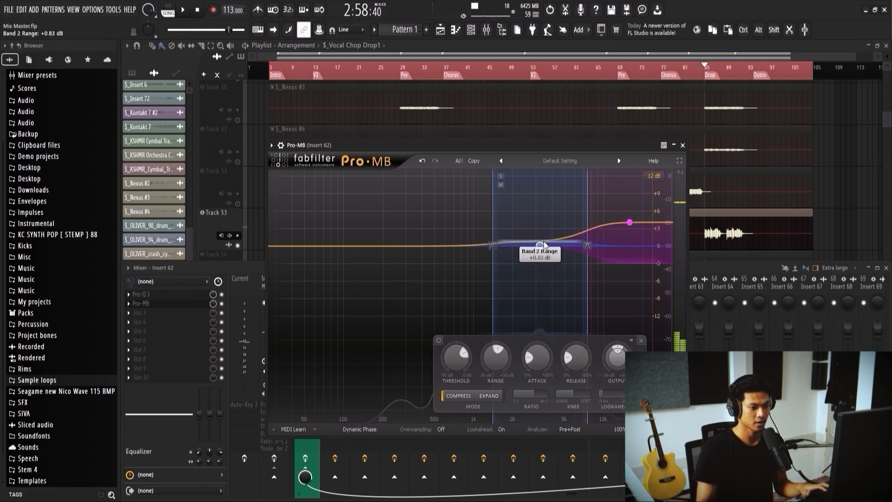
pyautogui.press('space')
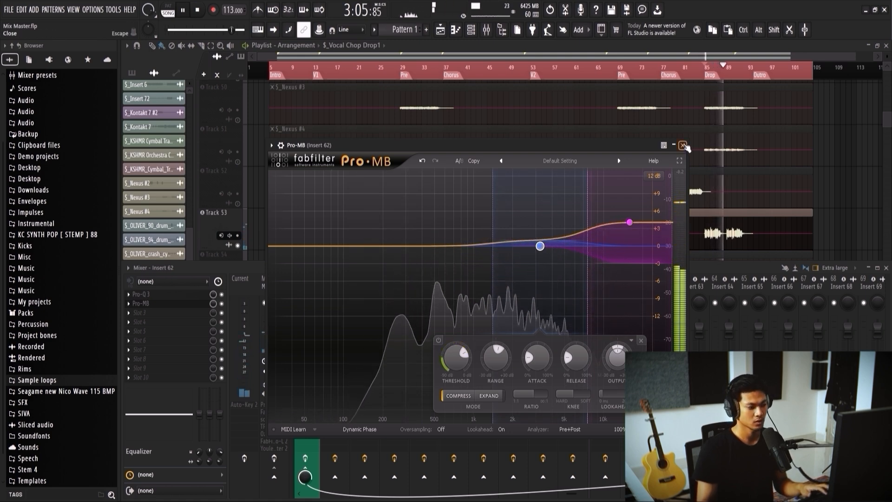
pyautogui.click(682, 145)
pyautogui.press('space')
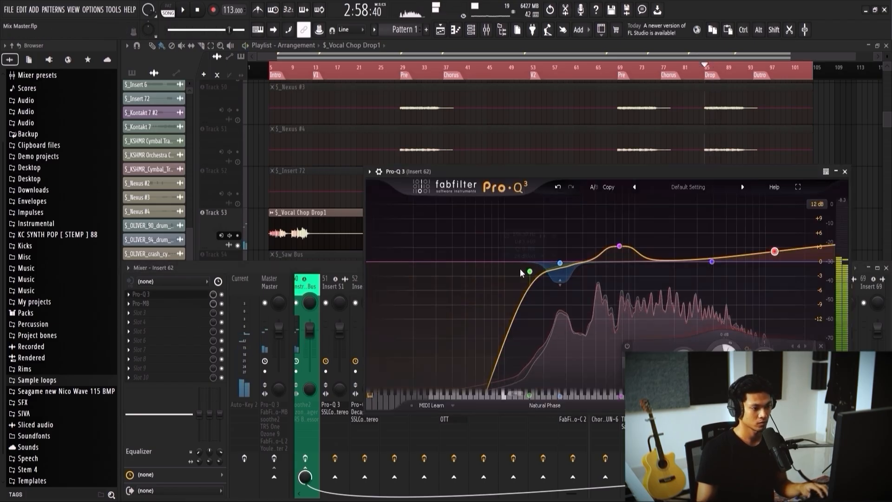
# Step: Adjust Insert 62's Pro-Q 3 low cut to about 154 Hz and band 2's dynamic range to about -3.5 dB, then close the plugin
pyautogui.moveTo(520, 268)
pyautogui.mouseDown()
pyautogui.moveTo(559, 281)
pyautogui.moveTo(559, 263)
pyautogui.moveTo(528, 256)
pyautogui.mouseUp()
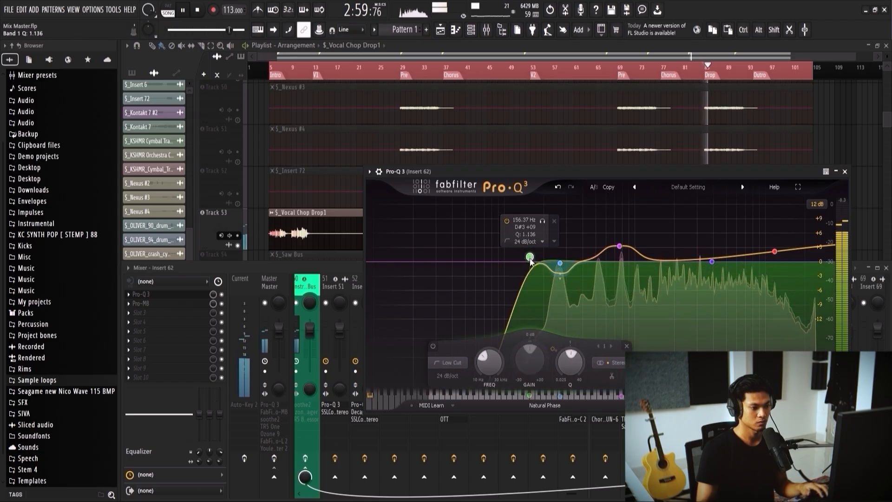
pyautogui.click(560, 279)
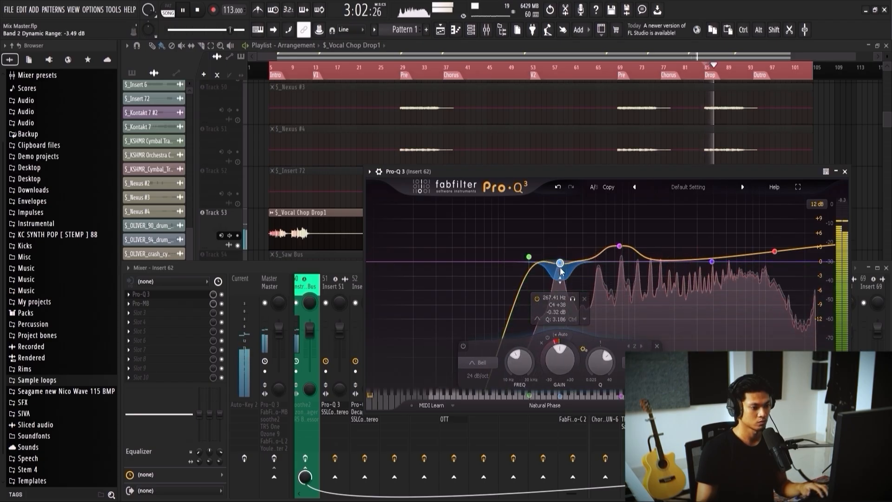
pyautogui.click(844, 171)
pyautogui.press('space')
# Step: Solo the Saw Bus track in the playlist
pyautogui.scroll(-2, 468, 198)
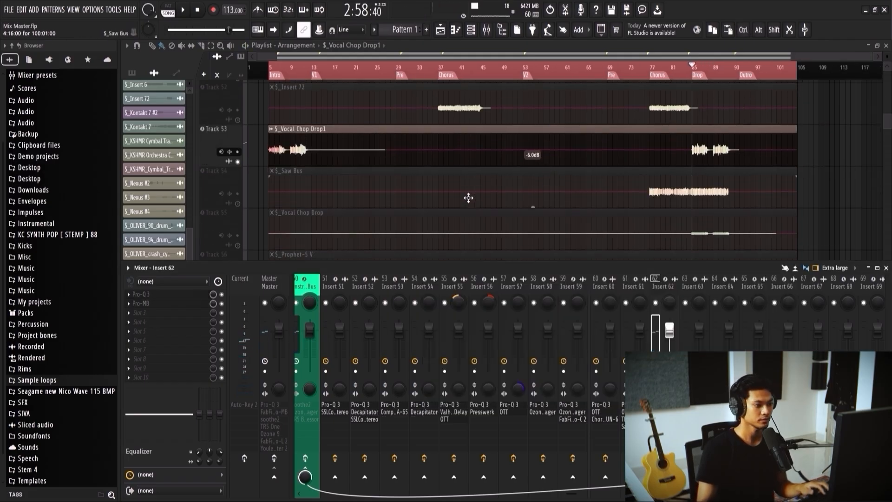
pyautogui.keyDown('ctrl'); pyautogui.click(240, 204); pyautogui.keyUp('ctrl')
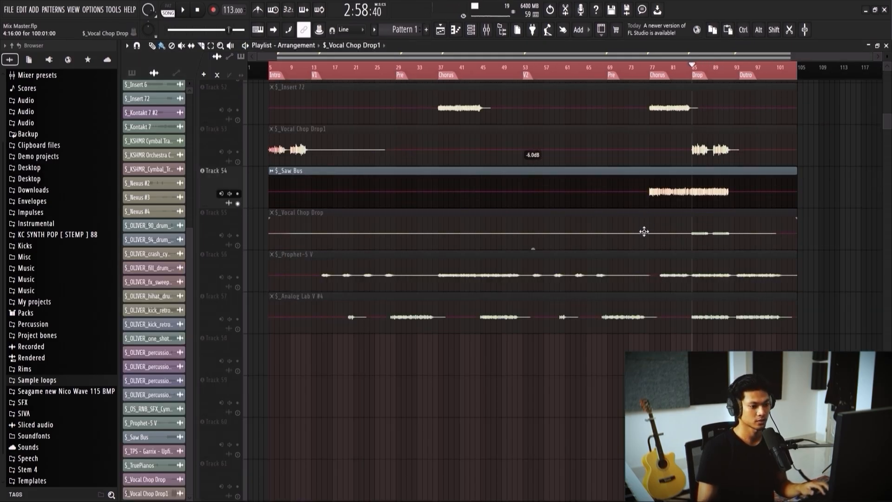
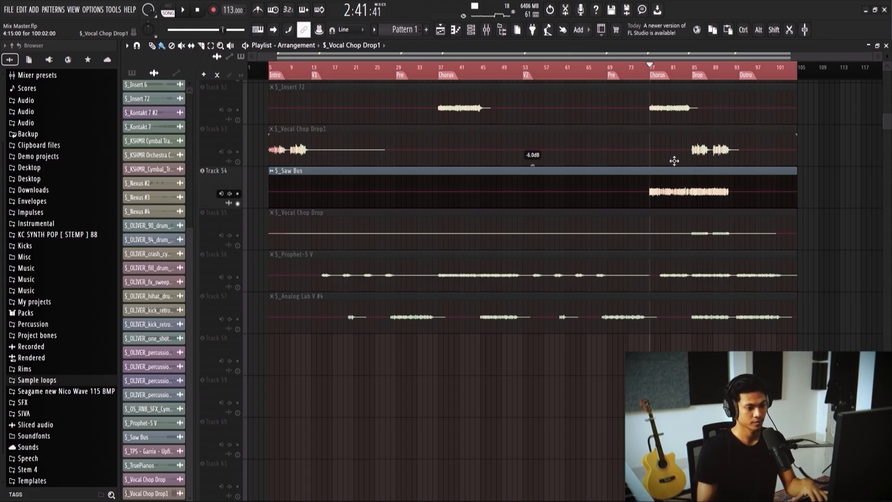
# Step: Audition the Saw Bus, select Insert 63 in the mixer and open its Pro-Q 3
pyautogui.press('space')
pyautogui.press('F9')
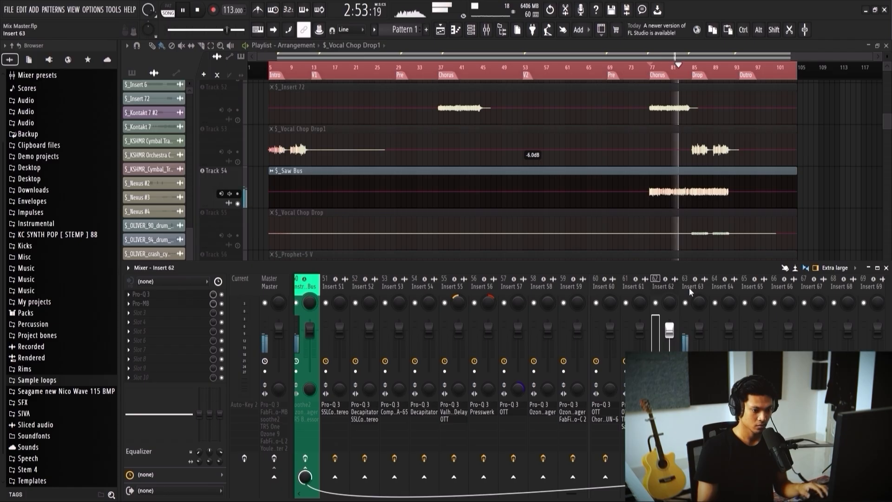
pyautogui.press('space')
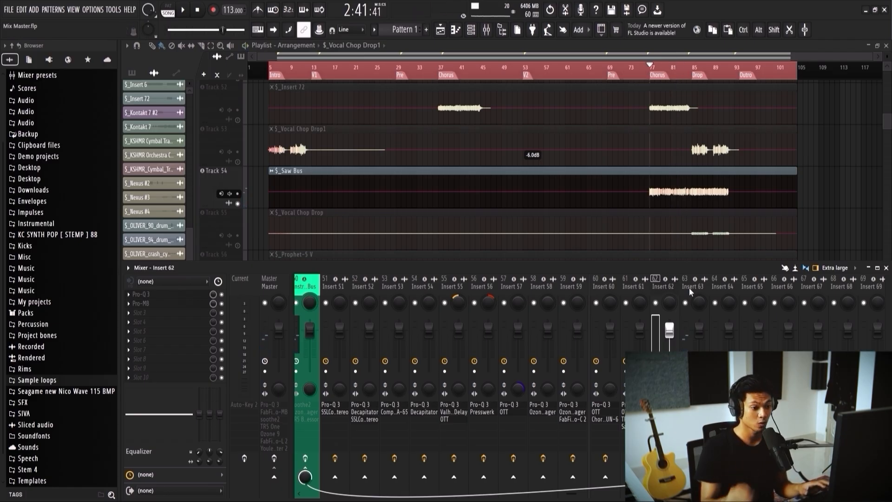
pyautogui.click(695, 297)
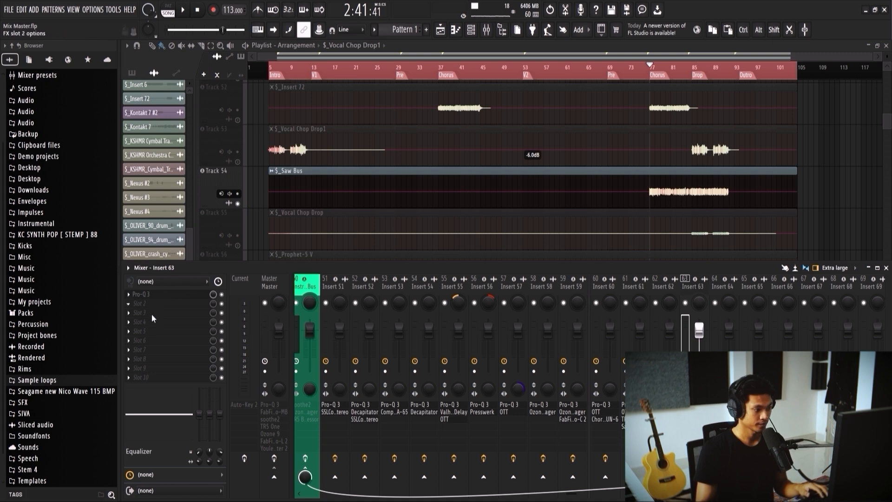
pyautogui.click(186, 295)
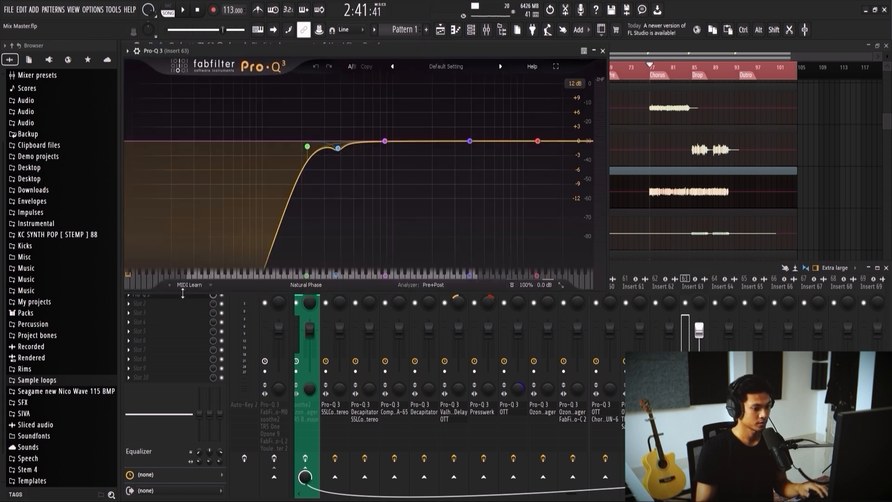
# Step: Adjust the Pro-Q 3 low cut by ear to about 114 Hz with a Q of about 1.3
pyautogui.press('space')
pyautogui.moveTo(297, 140); pyautogui.dragTo(319, 151)
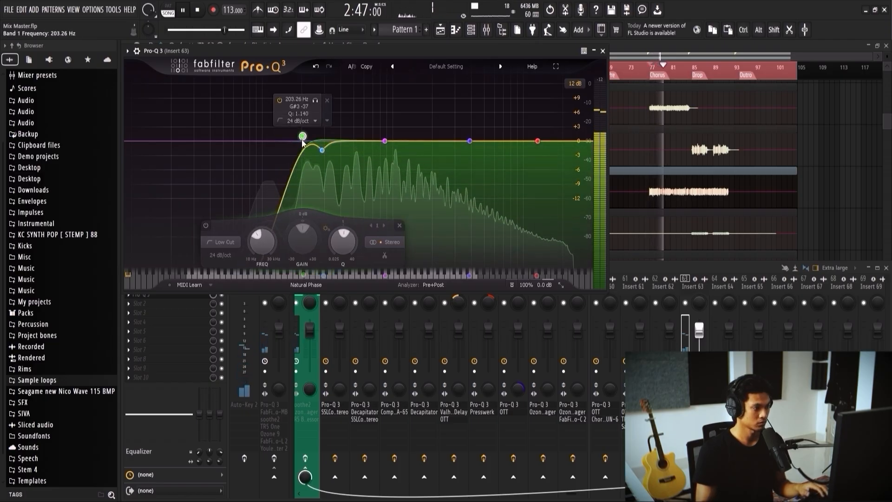
pyautogui.moveTo(302, 143); pyautogui.dragTo(293, 145)
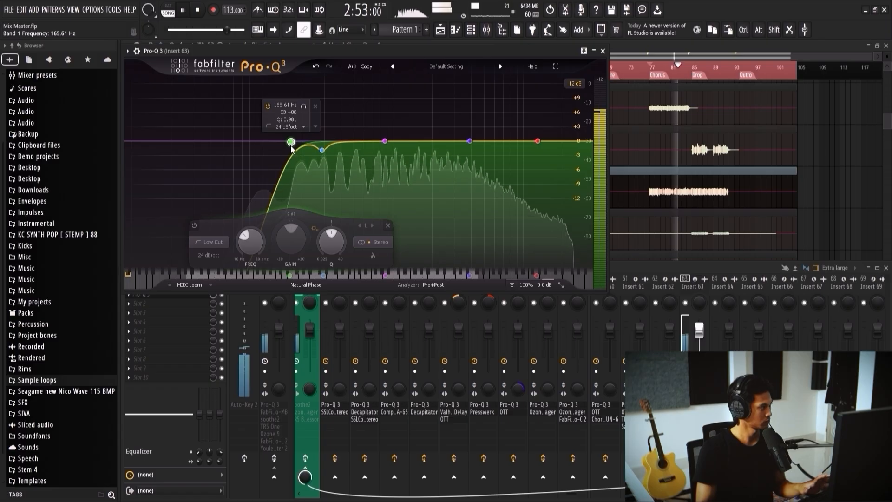
pyautogui.moveTo(291, 147); pyautogui.dragTo(261, 142)
pyautogui.press('space')
pyautogui.press('space')
pyautogui.moveTo(322, 150); pyautogui.dragTo(274, 134)
pyautogui.scroll(-5, 297, 152)
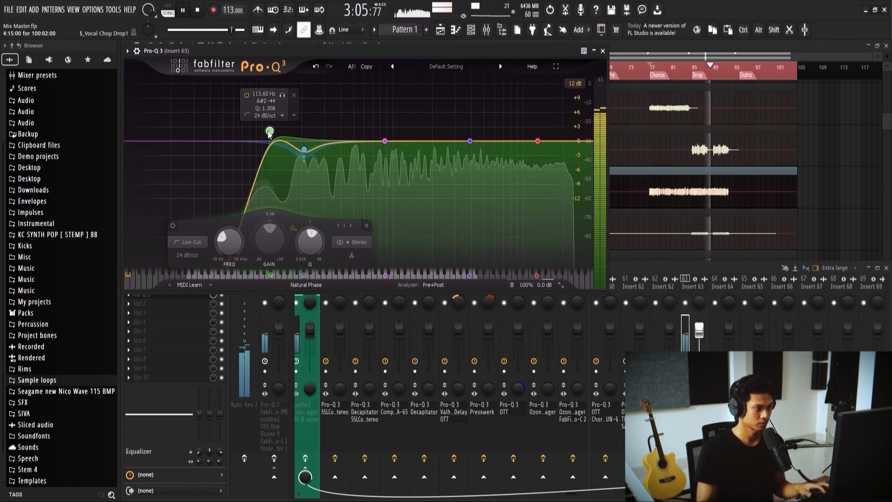
# Step: Tune Pro-Q 3's dynamic band 2 to about 225 Hz, -1.7 dB and a Q of about 2.4, then stop playback
pyautogui.scroll(-5, 304, 150)
pyautogui.scroll(7, 304, 150)
pyautogui.scroll(-3, 304, 149)
pyautogui.moveTo(304, 149); pyautogui.dragTo(308, 149)
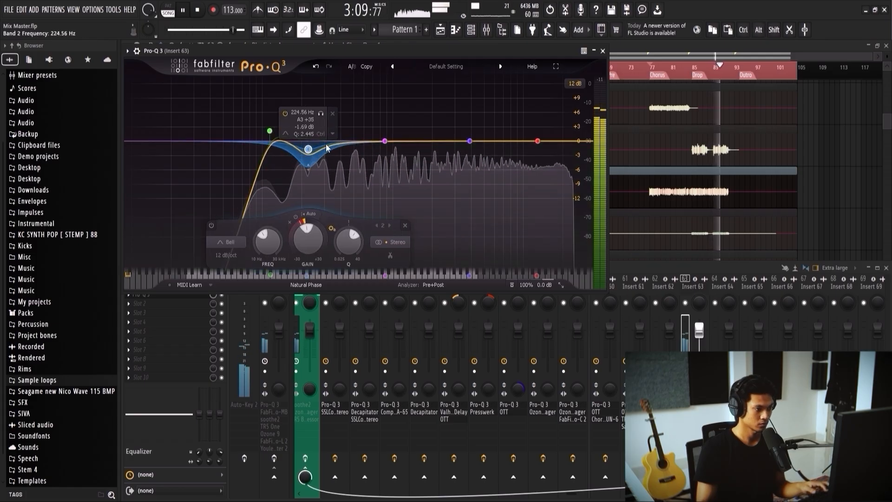
pyautogui.press('space')
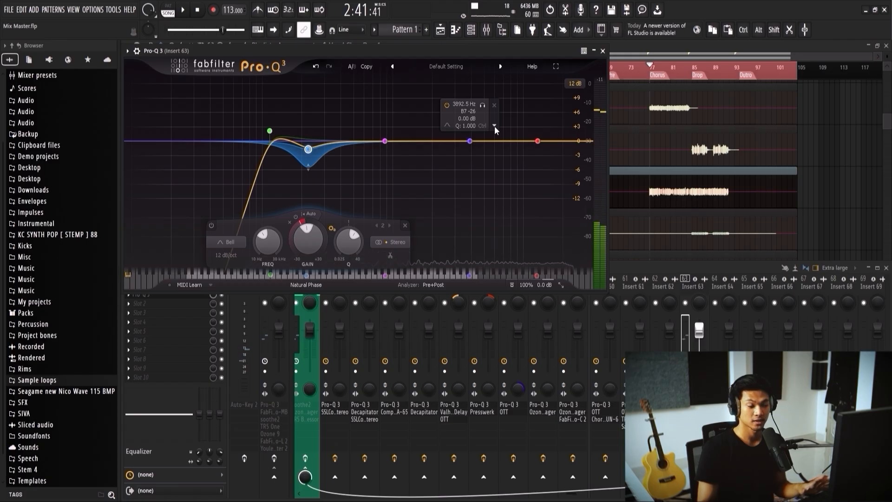
# Step: Set Pro-Q 3 band 5 to Side placement and boost it about 3 dB near 4.9 kHz while auditioning
pyautogui.click(494, 126)
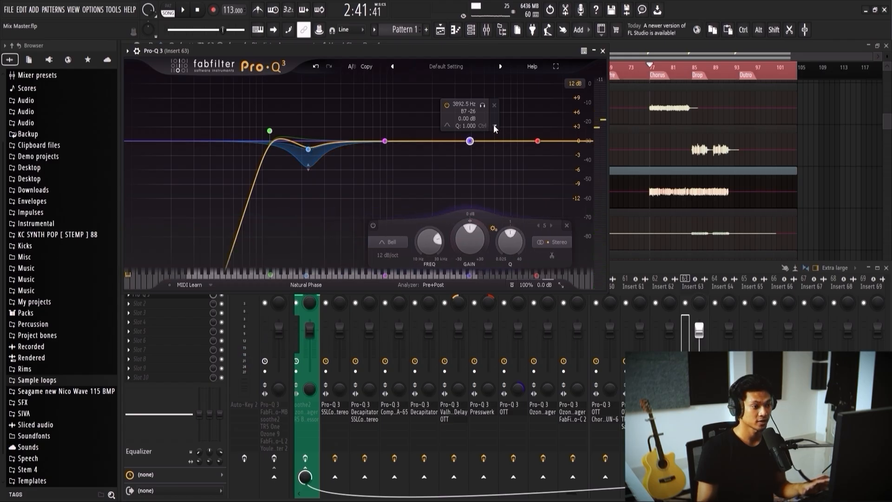
pyautogui.click(607, 235)
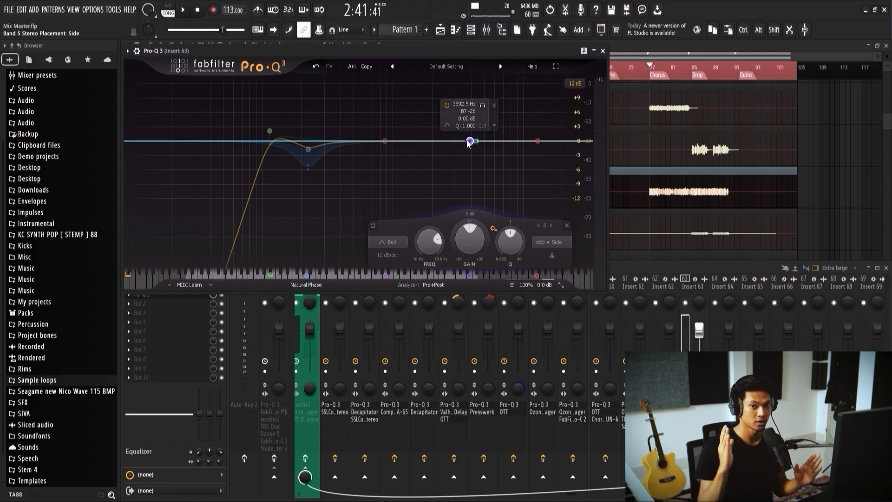
pyautogui.moveTo(469, 142); pyautogui.dragTo(475, 133)
pyautogui.press('space')
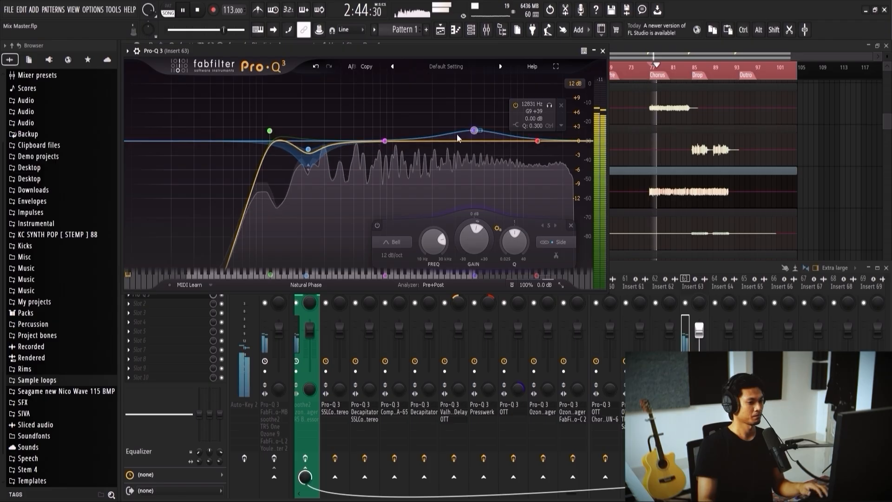
pyautogui.moveTo(473, 131); pyautogui.dragTo(483, 130)
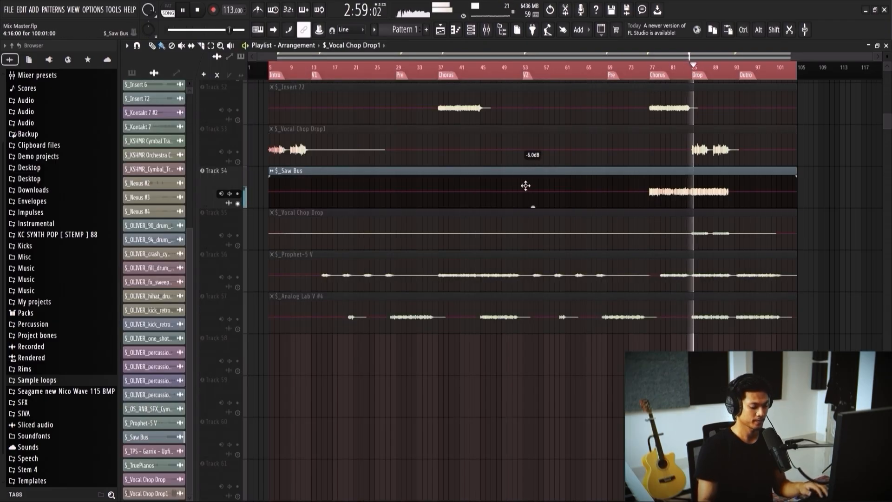
pyautogui.press('F9')
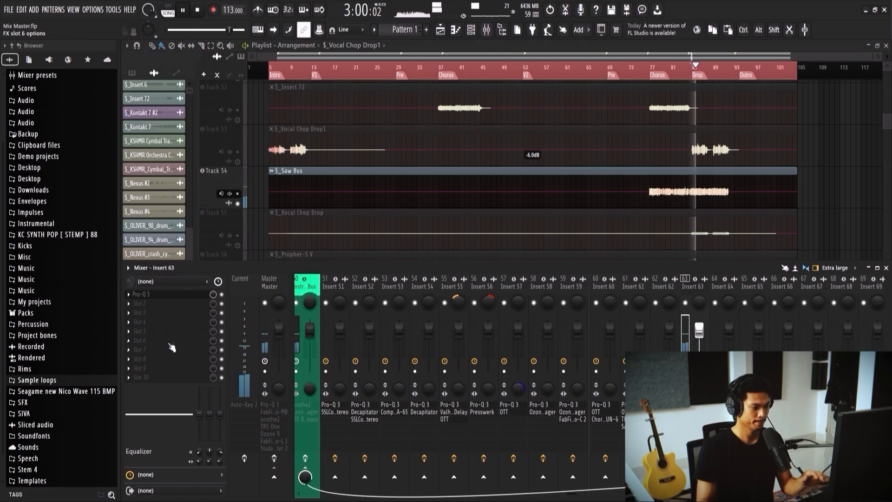
pyautogui.click(169, 296)
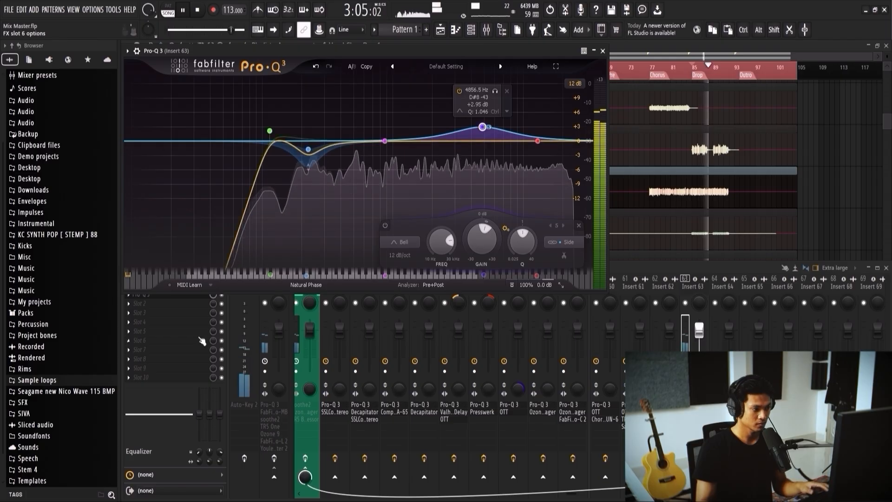
pyautogui.press('space')
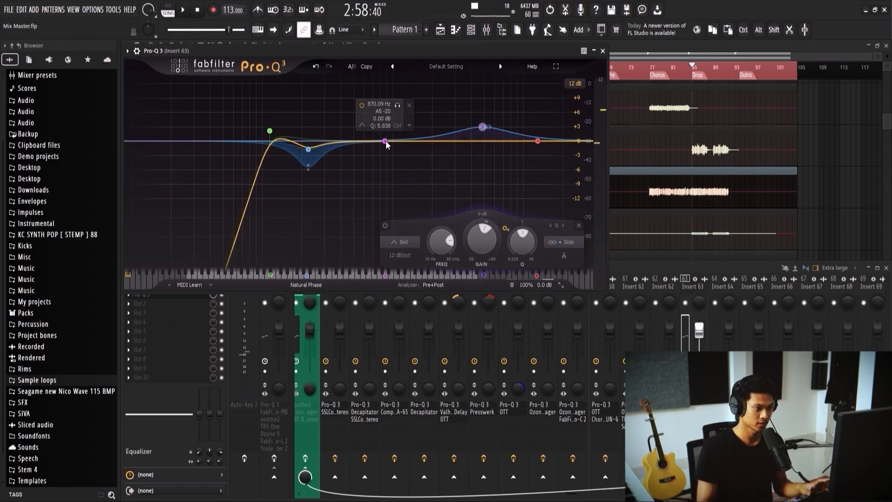
# Step: Add OTT after Pro-Q 3 on Insert 63, set its depth to 21% by ear and close both plugins
pyautogui.click(162, 305)
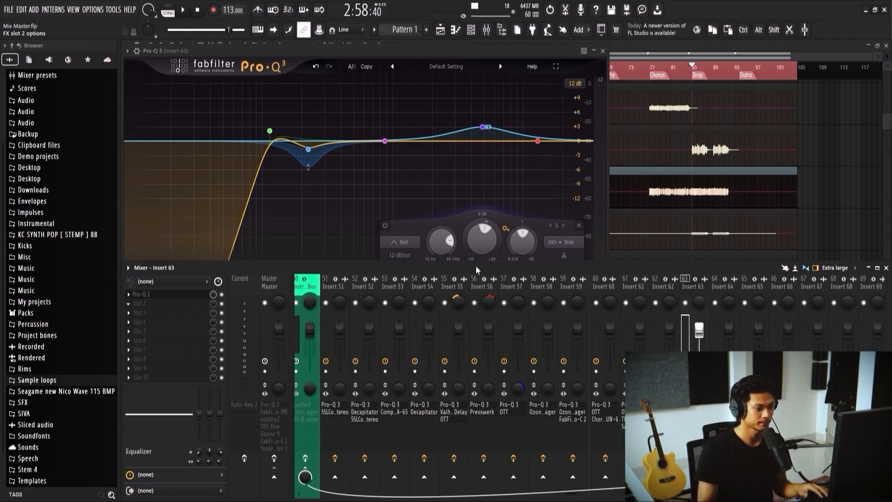
pyautogui.click(366, 431)
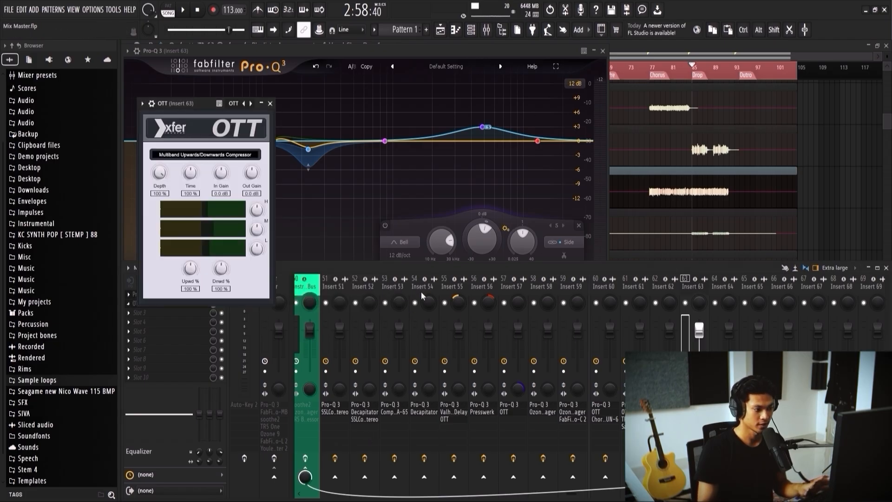
pyautogui.moveTo(241, 102); pyautogui.dragTo(305, 112)
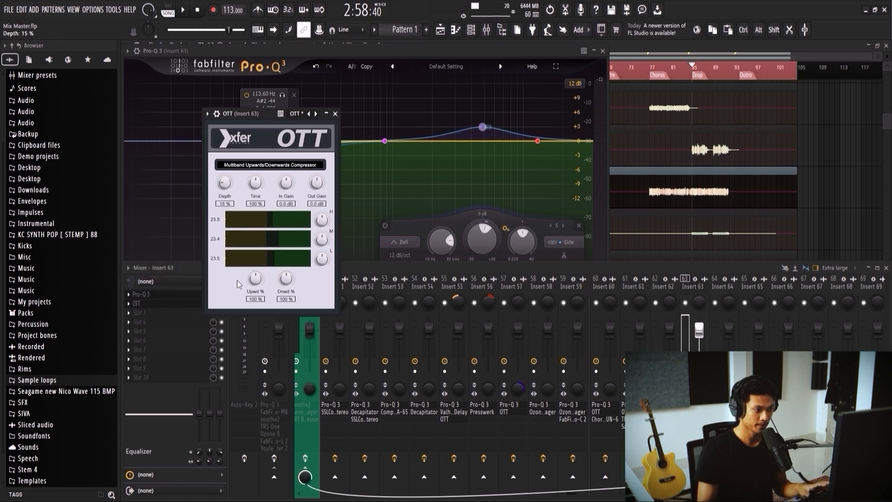
pyautogui.press('space')
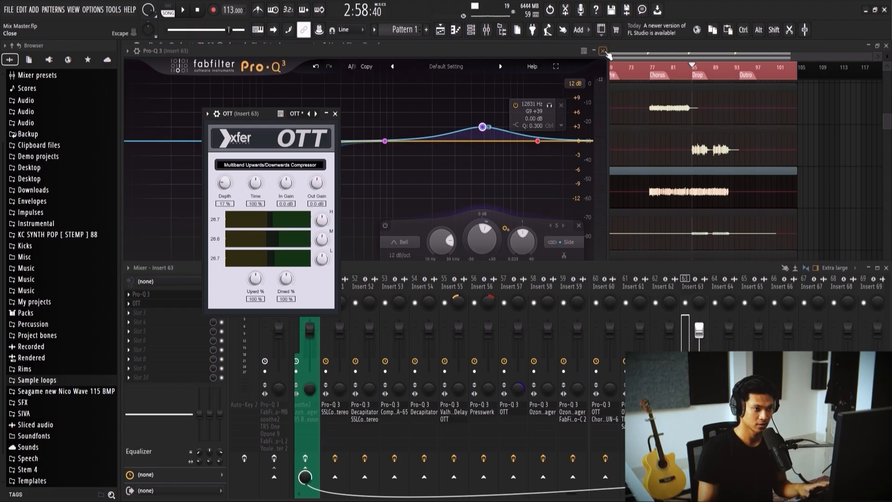
pyautogui.press('F5')
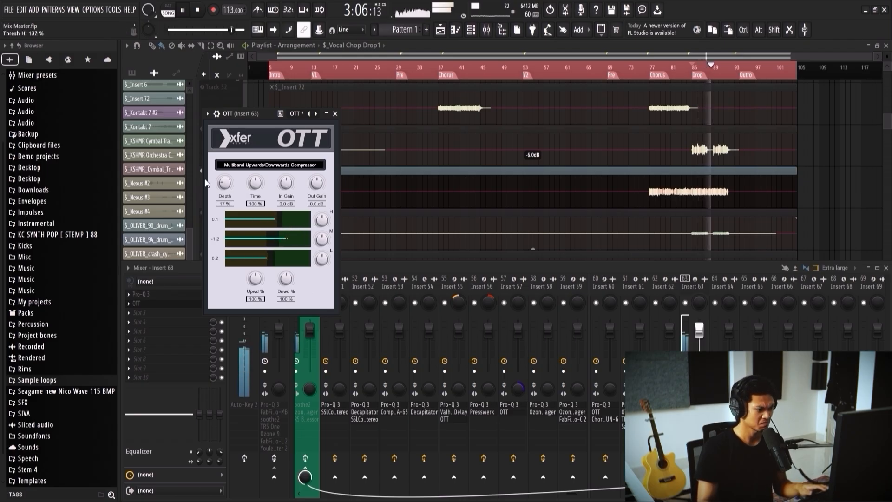
pyautogui.moveTo(225, 176); pyautogui.dragTo(227, 187)
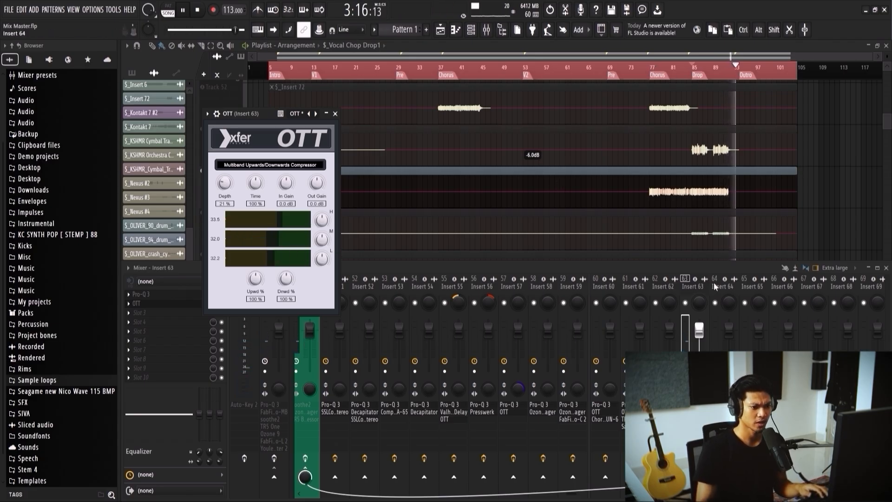
pyautogui.rightClick(835, 174)
pyautogui.press('space')
pyautogui.press('F9')
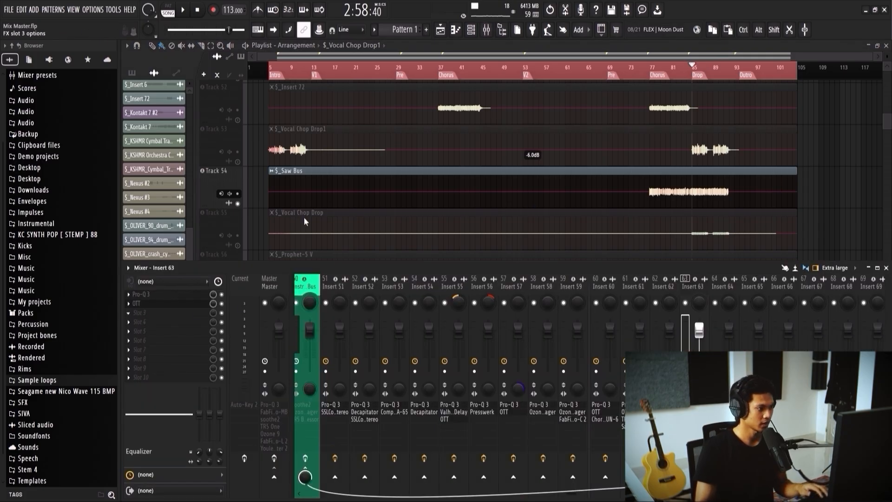
# Step: Add FabFilter Saturn 2 to Insert 63, load the Dynamic Warm Transformer bM preset and compare it with bypass
pyautogui.click(214, 153)
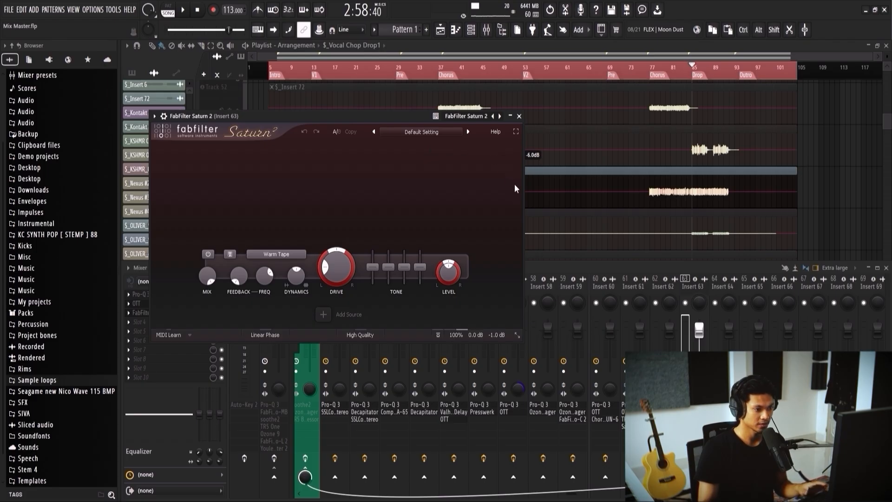
pyautogui.press('space')
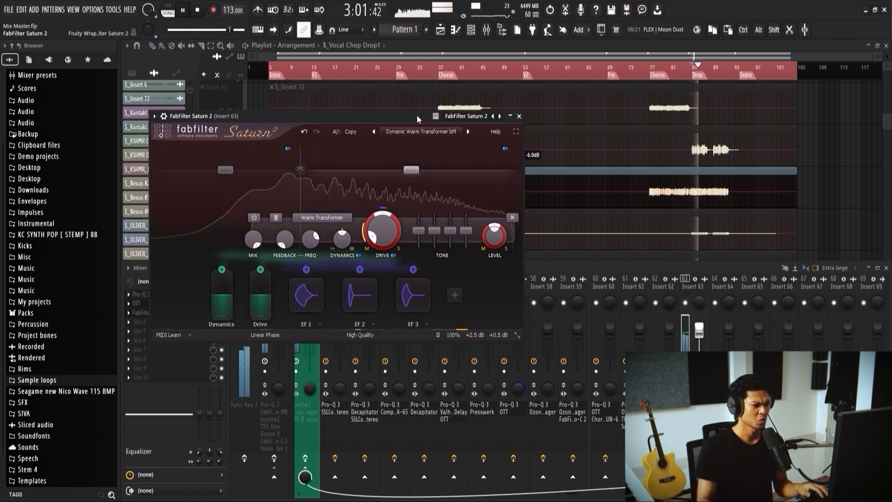
pyautogui.press('space')
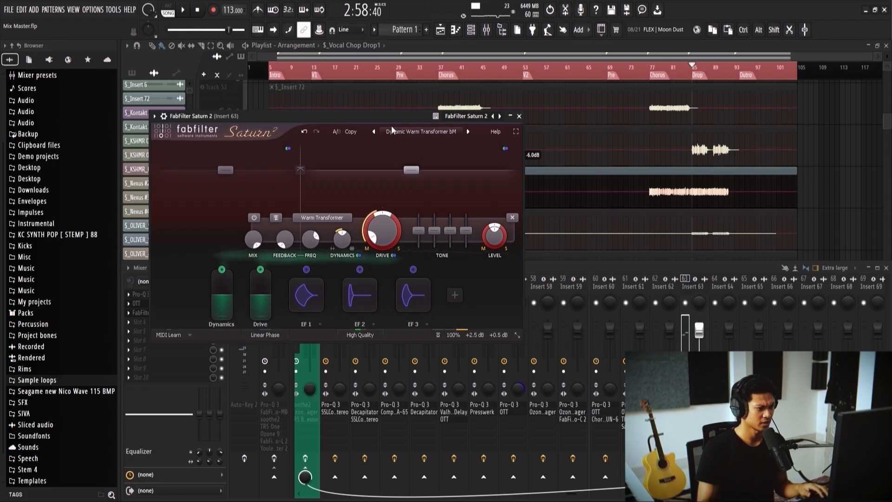
pyautogui.moveTo(386, 118); pyautogui.dragTo(419, 116)
pyautogui.press('space')
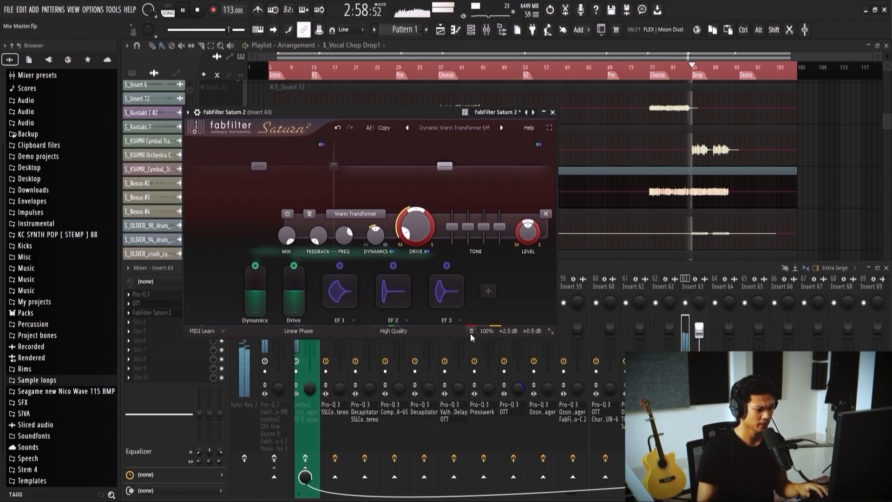
pyautogui.click(470, 332)
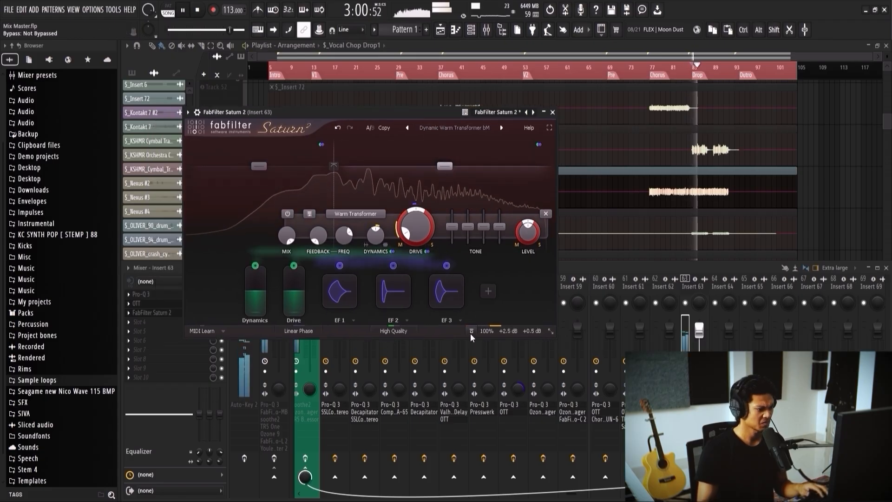
# Step: Raise Saturn 2's band 2 drive to about 24%, compare it with bypass and fine-tune the drive
pyautogui.moveTo(417, 212)
pyautogui.moveTo(417, 209); pyautogui.dragTo(418, 201)
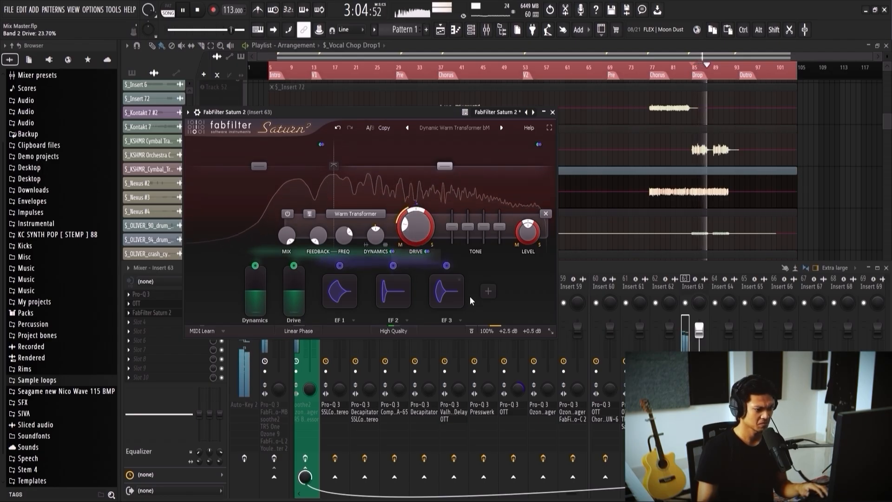
pyautogui.click(472, 330)
pyautogui.click(471, 331)
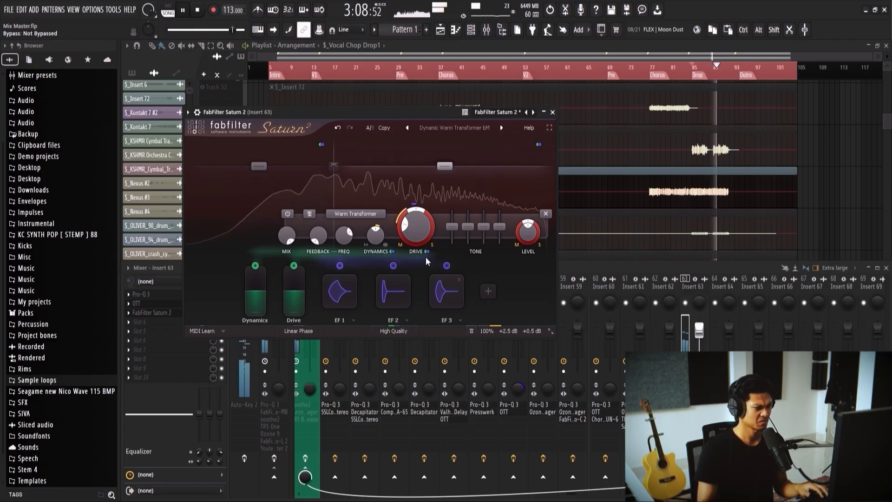
pyautogui.moveTo(414, 214)
pyautogui.mouseDown()
pyautogui.moveTo(411, 207)
pyautogui.moveTo(410, 219)
pyautogui.mouseUp()
pyautogui.press('space')
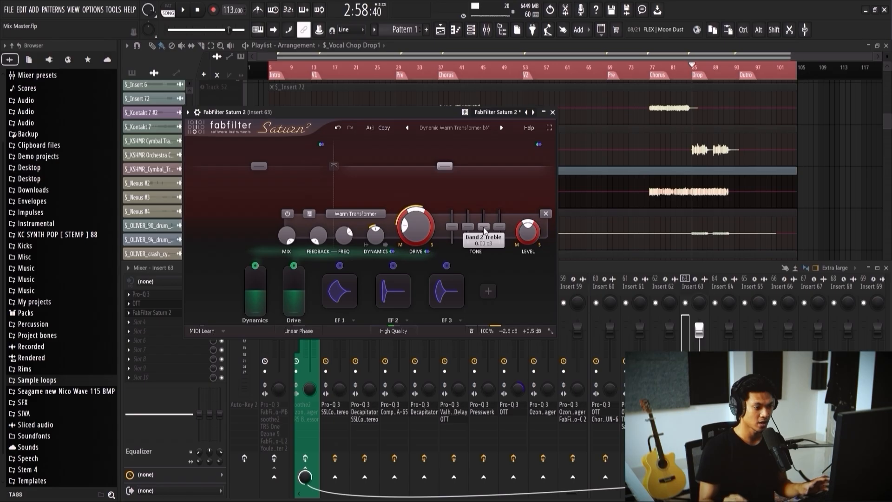
# Step: Boost band 2's treble and its highest tone control slightly, compare with bypass and close Saturn 2
pyautogui.press('space')
pyautogui.moveTo(483, 228); pyautogui.dragTo(501, 223)
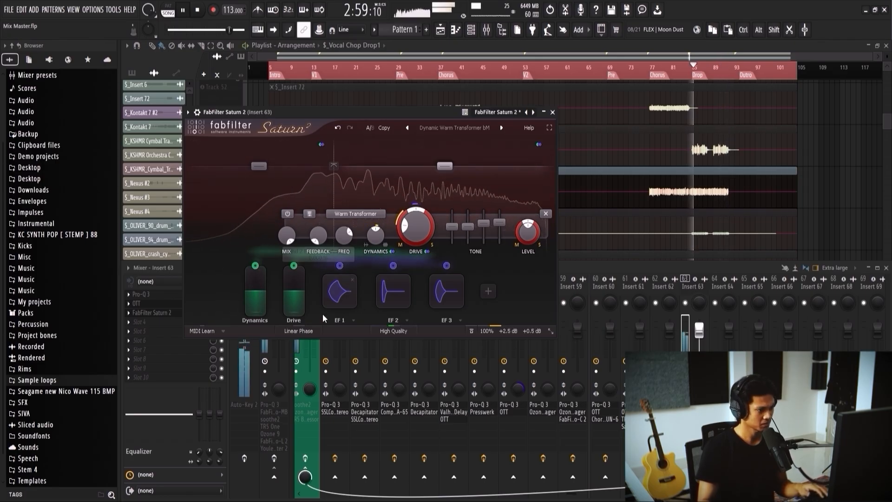
pyautogui.click(472, 330)
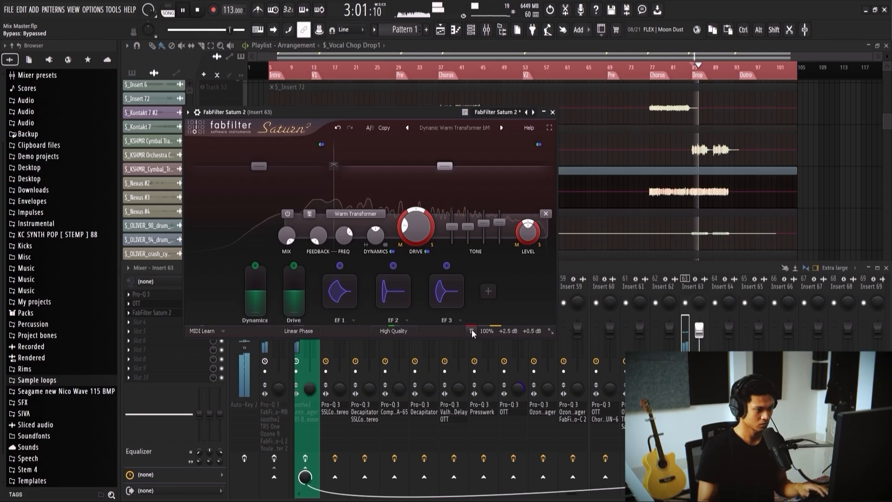
pyautogui.click(471, 330)
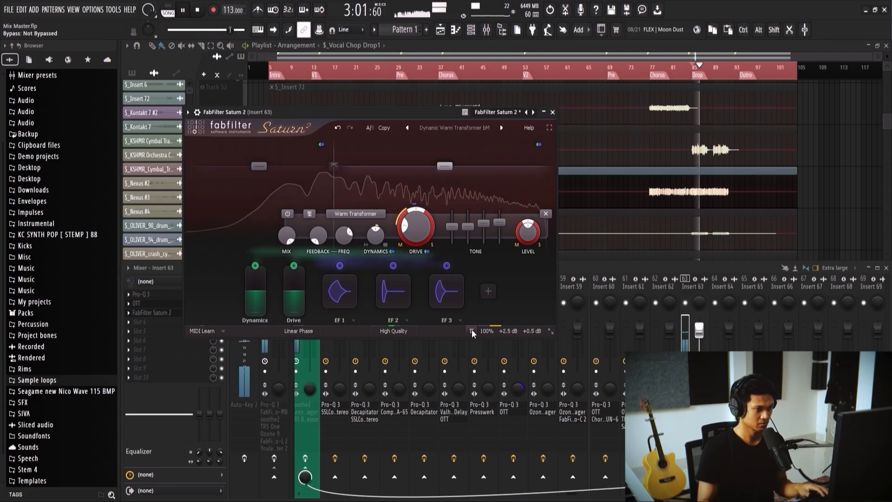
pyautogui.click(552, 112)
pyautogui.press('space')
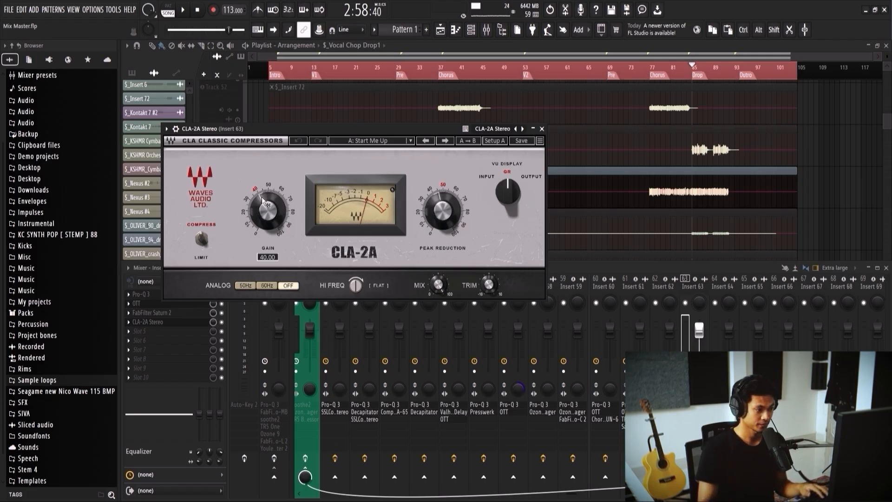
# Step: Lower CLA-2A's gain to about 32 and adjust its peak reduction while playing the drop
pyautogui.press('space')
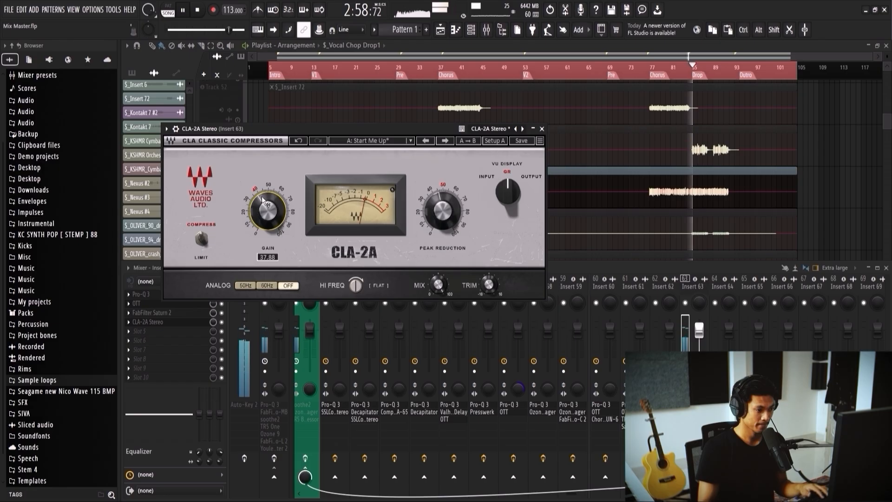
pyautogui.moveTo(265, 197); pyautogui.dragTo(264, 199)
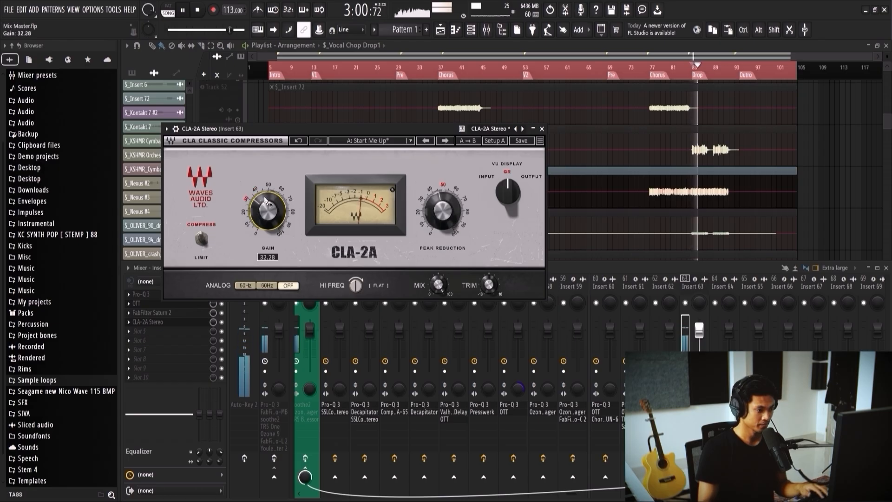
pyautogui.moveTo(441, 211); pyautogui.dragTo(441, 211)
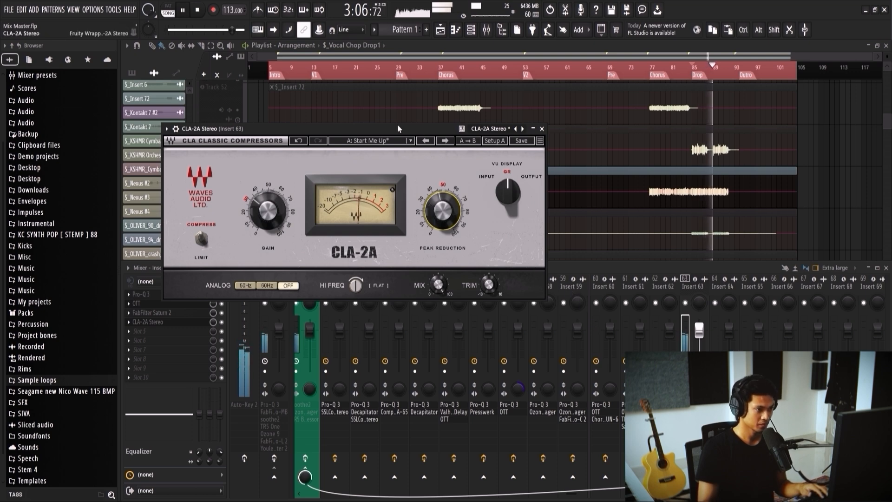
pyautogui.press('space')
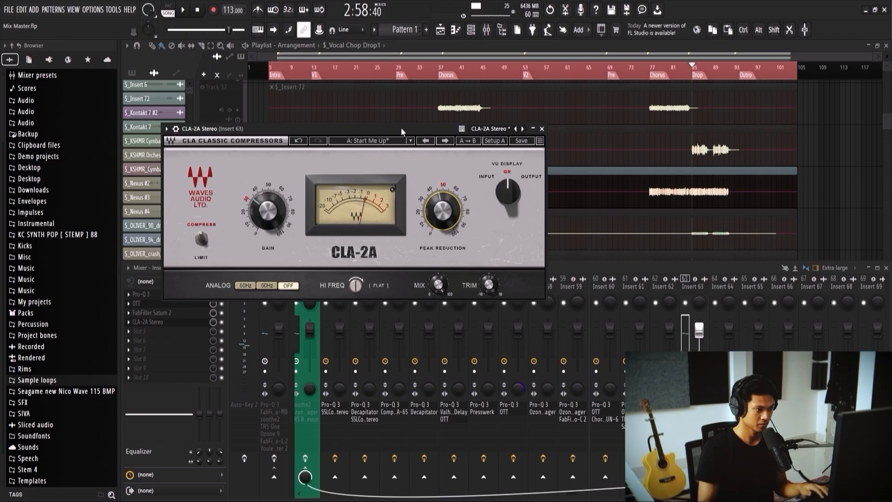
pyautogui.moveTo(400, 127); pyautogui.dragTo(442, 115)
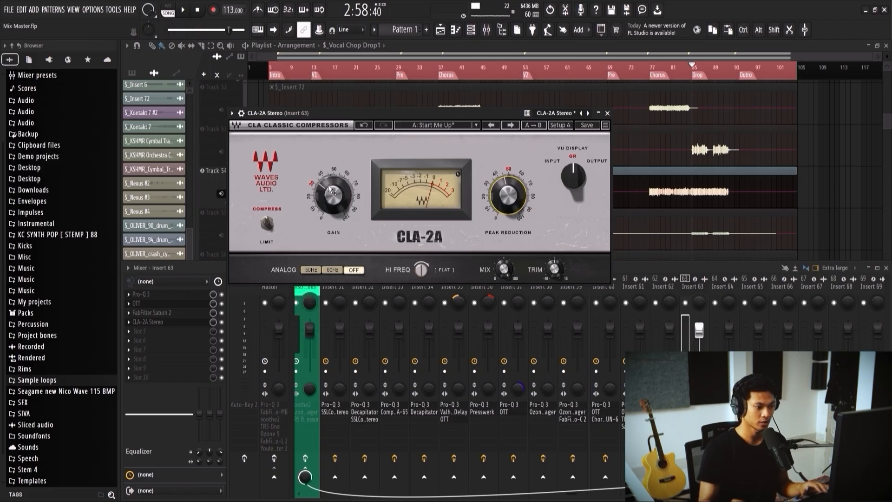
pyautogui.moveTo(327, 185)
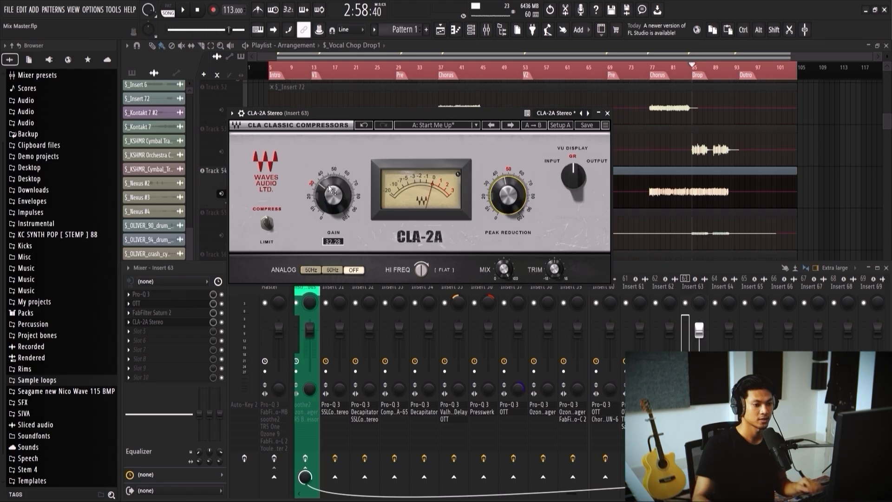
pyautogui.scroll(4, 677, 205)
pyautogui.scroll(2, 678, 205)
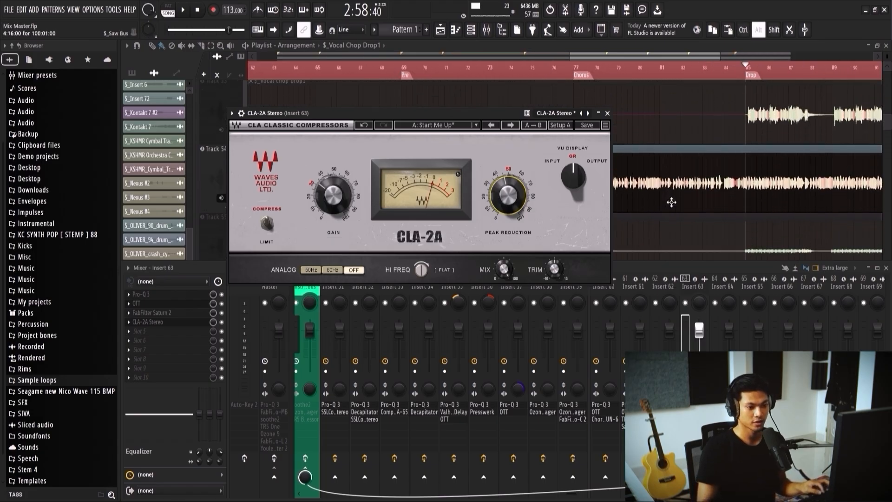
pyautogui.scroll(1, 670, 211)
pyautogui.scroll(-3, 669, 211)
pyautogui.scroll(1, 669, 210)
pyautogui.scroll(2, 670, 211)
pyautogui.scroll(-1, 672, 186)
pyautogui.scroll(3, 673, 162)
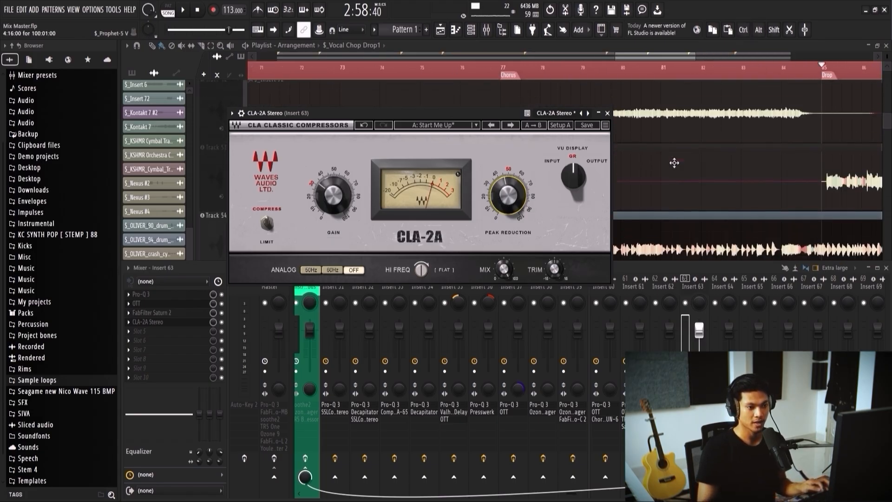
pyautogui.scroll(-1, 676, 167)
# Step: Rebalance CLA-2A's peak reduction and gain by ear while playing the drop from its start
pyautogui.moveTo(529, 114); pyautogui.dragTo(599, 119)
pyautogui.moveTo(440, 196)
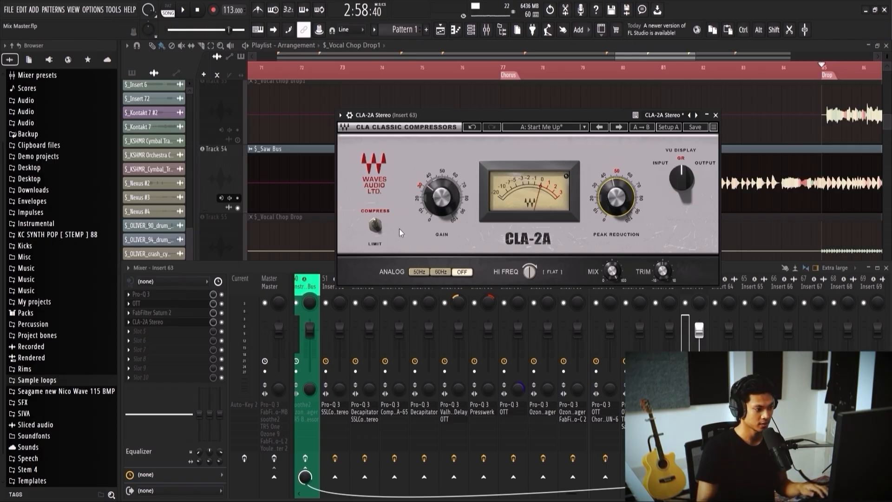
pyautogui.press('space')
pyautogui.moveTo(601, 206); pyautogui.dragTo(601, 201)
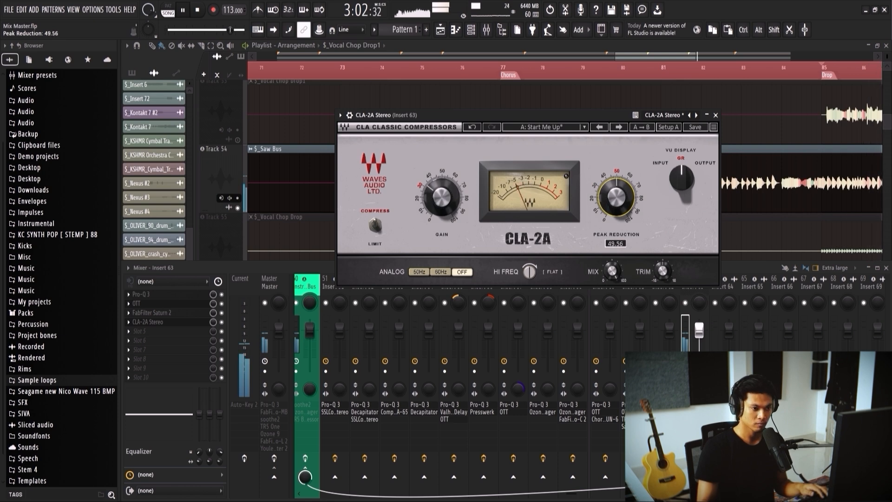
pyautogui.moveTo(449, 196); pyautogui.dragTo(449, 194)
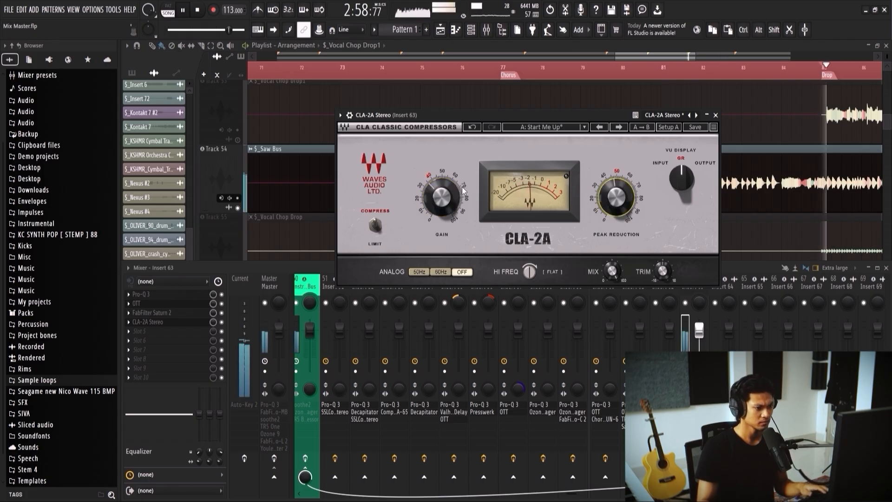
pyautogui.moveTo(439, 194); pyautogui.dragTo(439, 203)
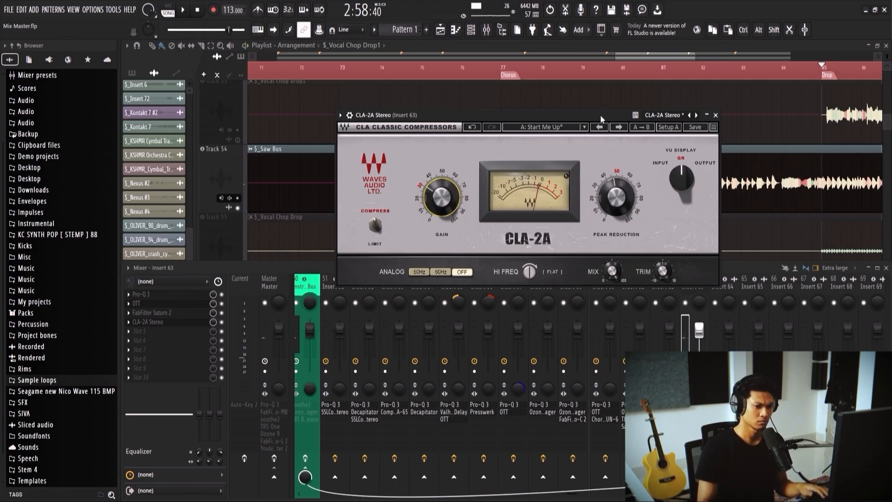
# Step: Replace CLA-2A with TR5 White 2A on Insert 63 and set its peak reduction to 34.2 and gain to about 29
pyautogui.click(129, 322)
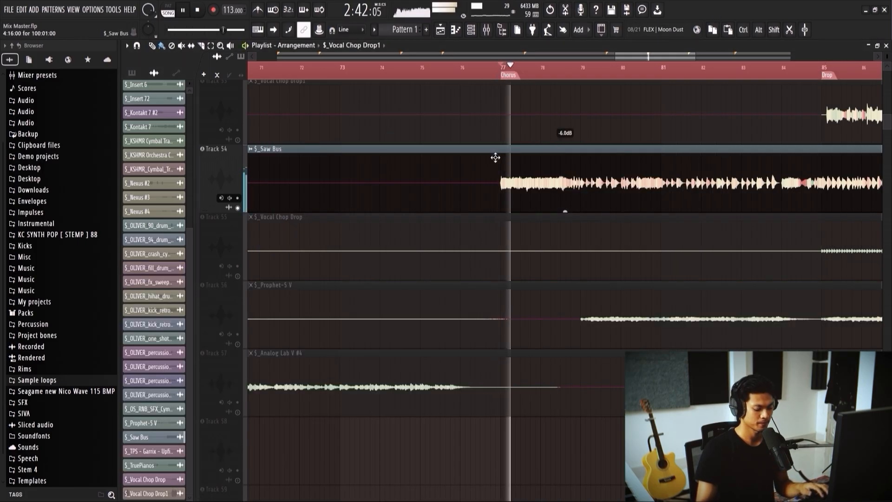
pyautogui.press('F9')
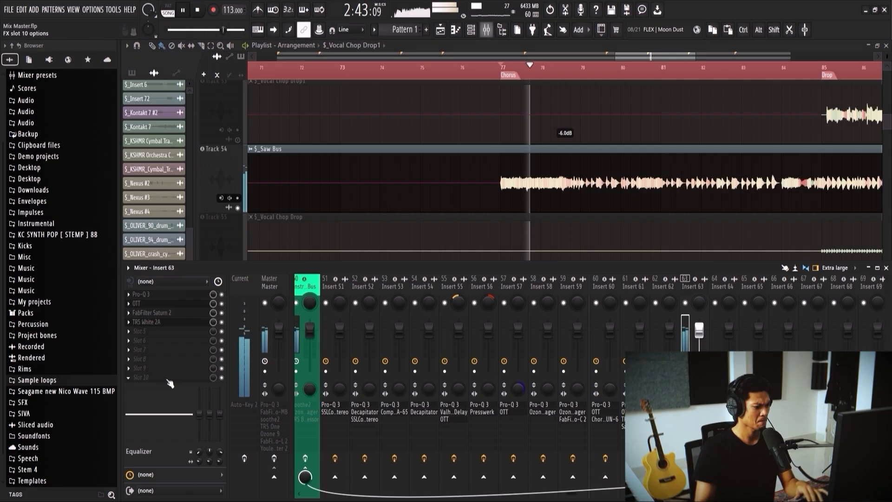
pyautogui.click(178, 324)
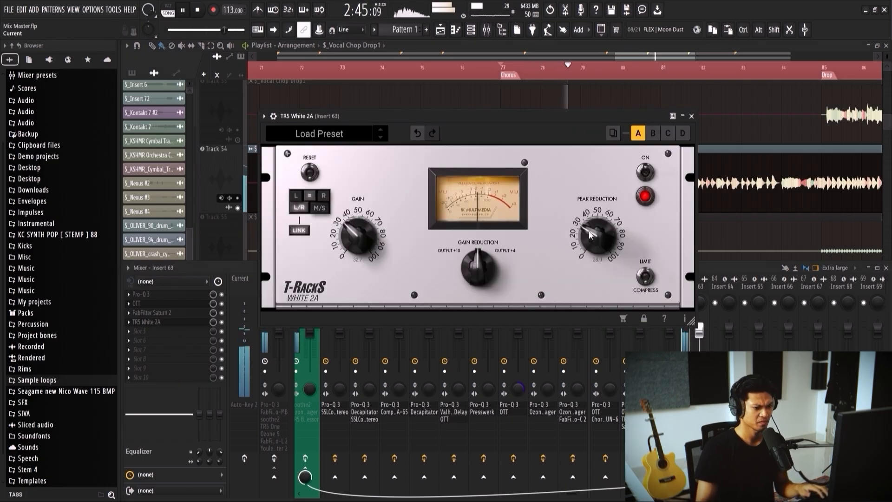
pyautogui.moveTo(589, 221); pyautogui.dragTo(589, 225)
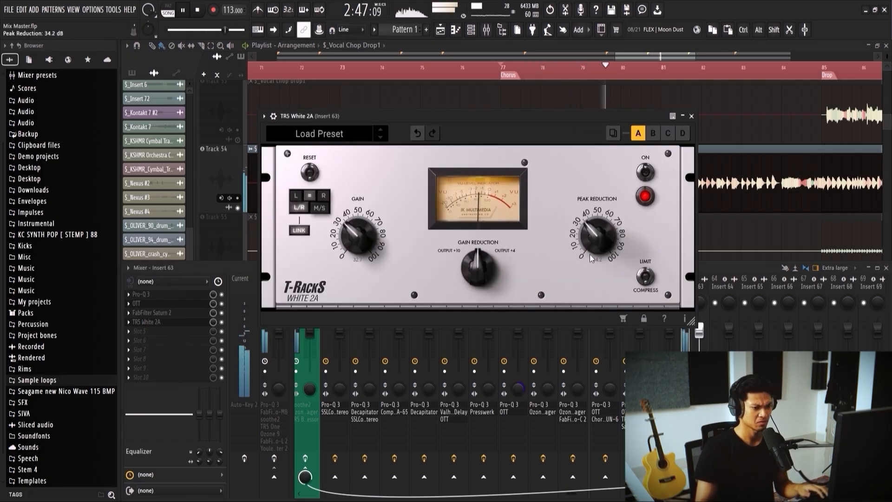
pyautogui.moveTo(353, 235); pyautogui.dragTo(353, 236)
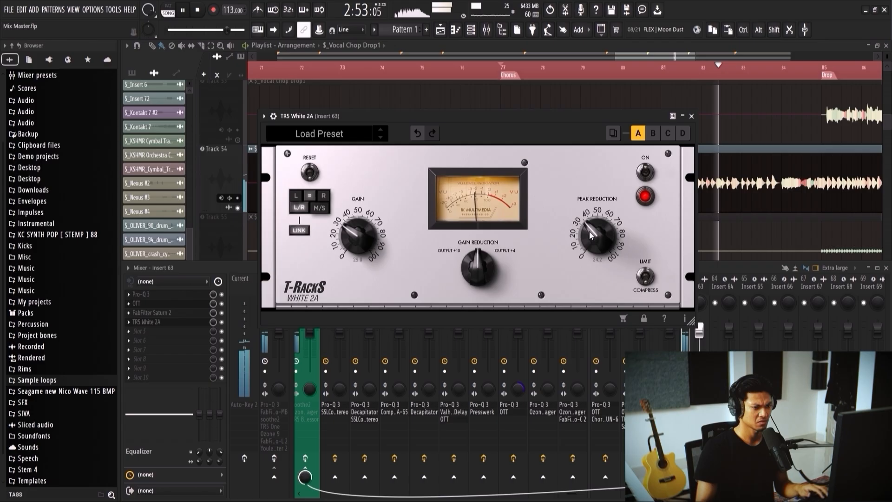
# Step: Reopen TR5 White 2A, raise its gain to about 31 by ear and close the plugin
pyautogui.scroll(-2, 761, 204)
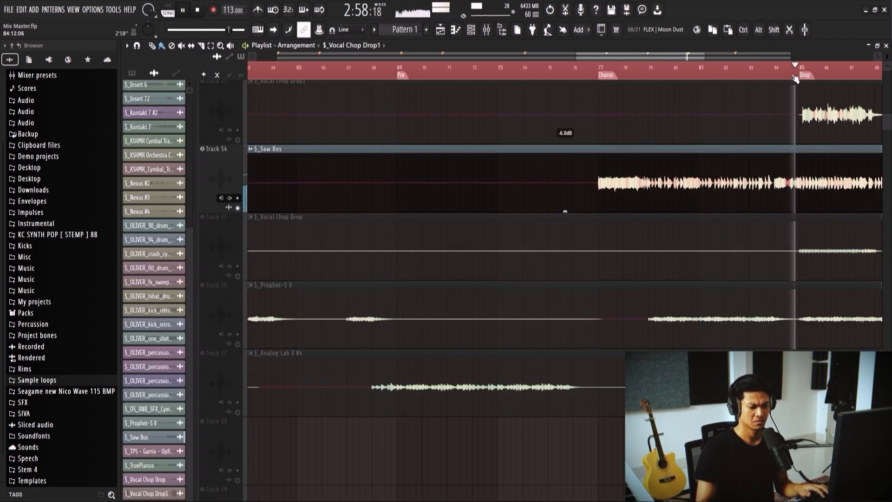
pyautogui.scroll(-2, 606, 231)
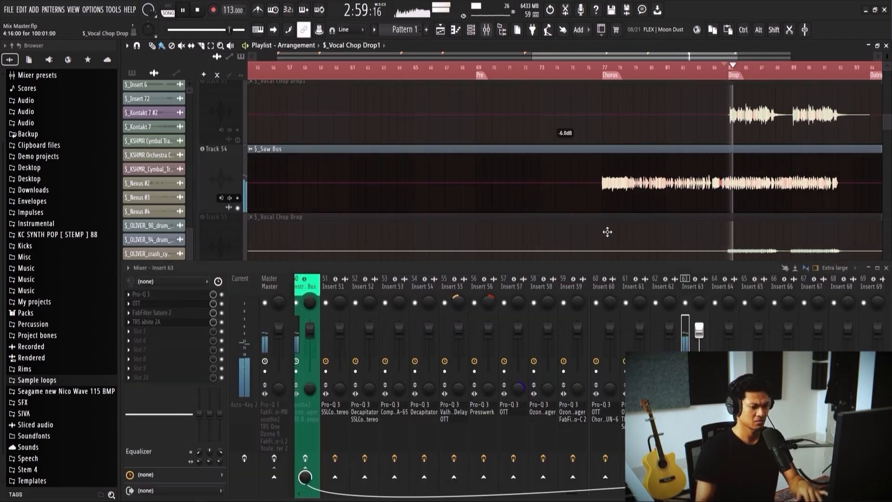
pyautogui.click(167, 323)
pyautogui.moveTo(366, 238); pyautogui.dragTo(358, 234)
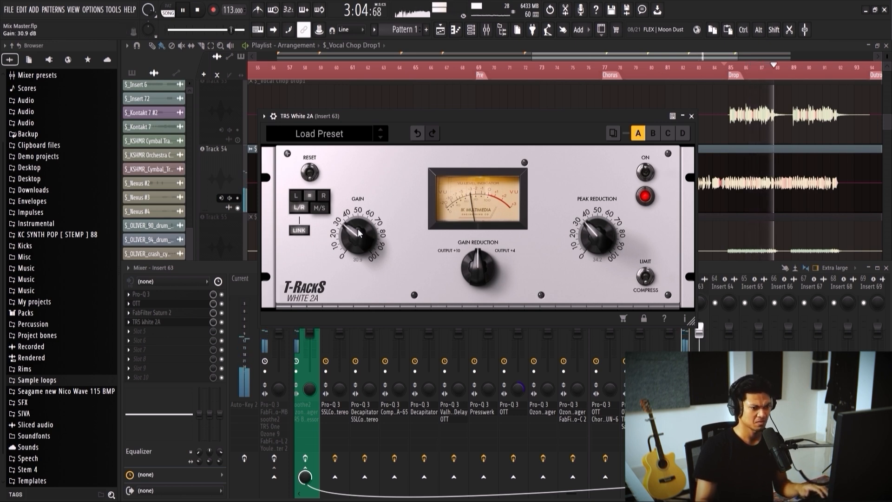
pyautogui.click(692, 116)
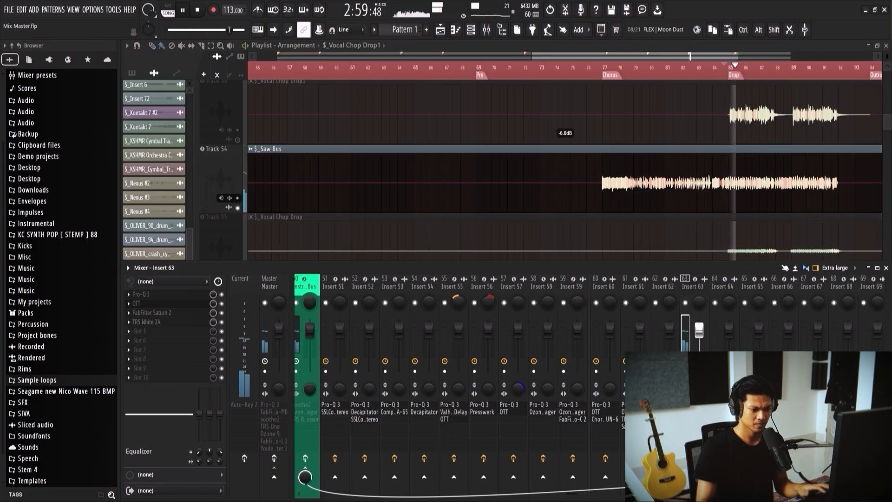
# Step: Unmute the $_Vocal Chop Drop1 track and play the drop to hear it together with Saw Bus
pyautogui.scroll(-3, 513, 183)
pyautogui.press('space')
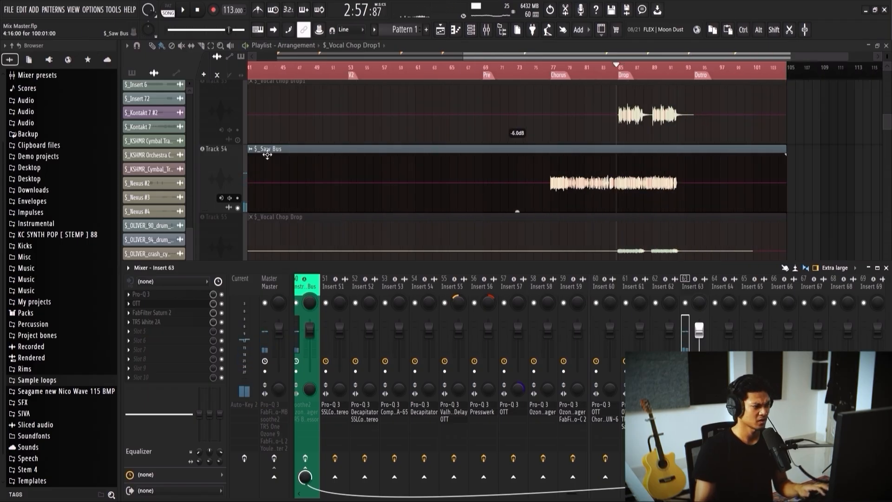
pyautogui.press('F9')
pyautogui.scroll(3, 589, 167)
pyautogui.press('space')
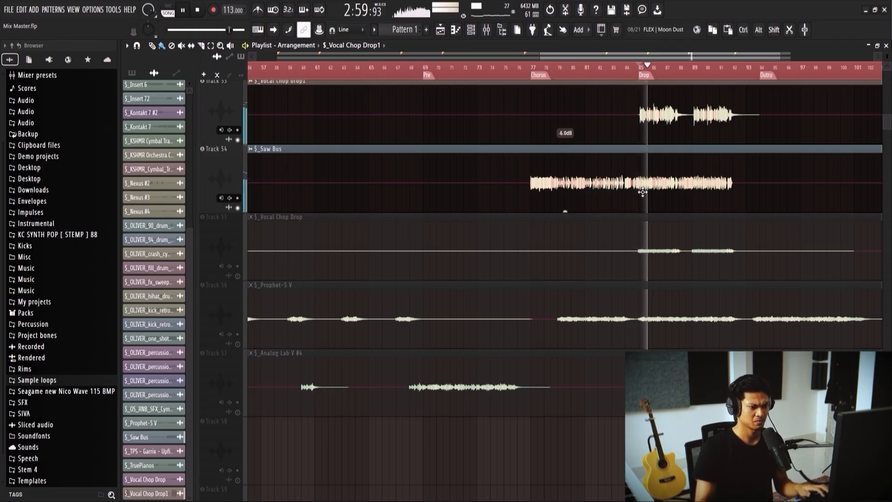
pyautogui.press('F9')
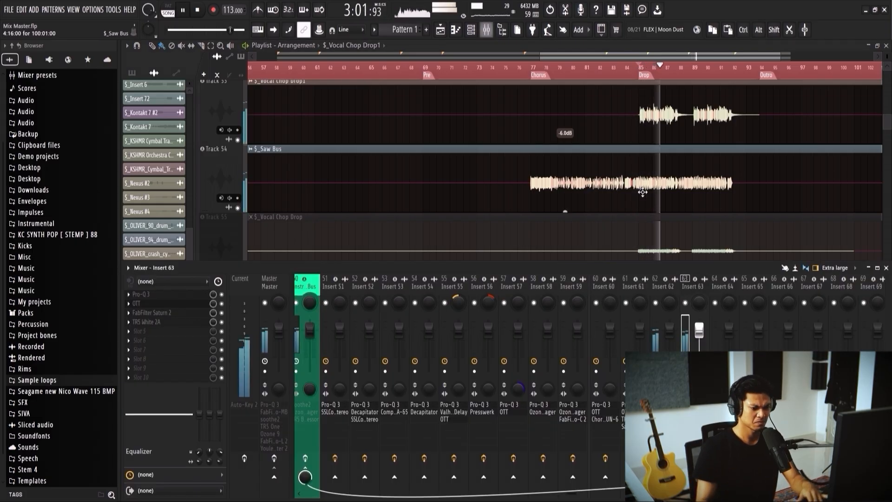
pyautogui.scroll(-2, 634, 205)
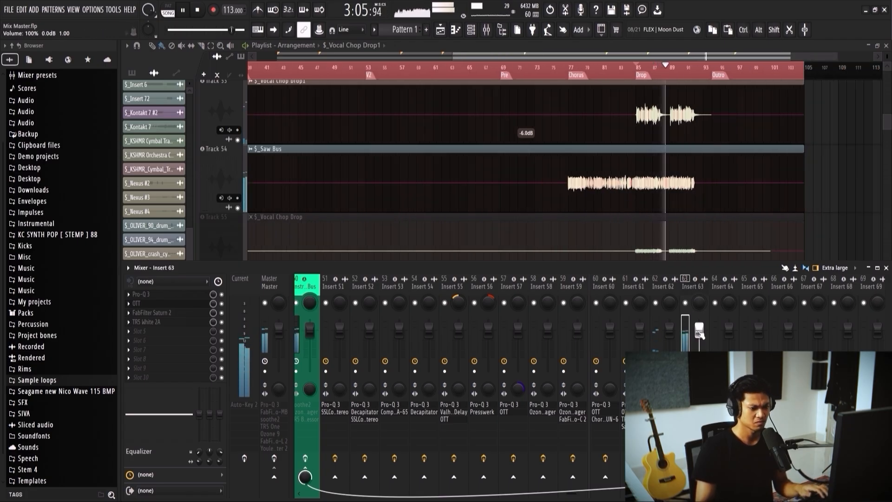
# Step: Raise TR5 White 2A's gain slightly against the vocal chop, close the plugin and stop playback
pyautogui.click(146, 321)
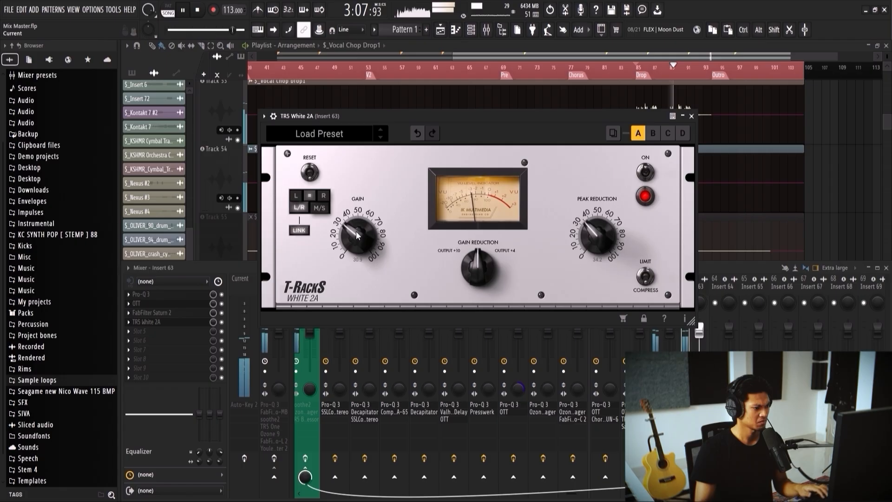
pyautogui.moveTo(355, 236); pyautogui.dragTo(355, 234)
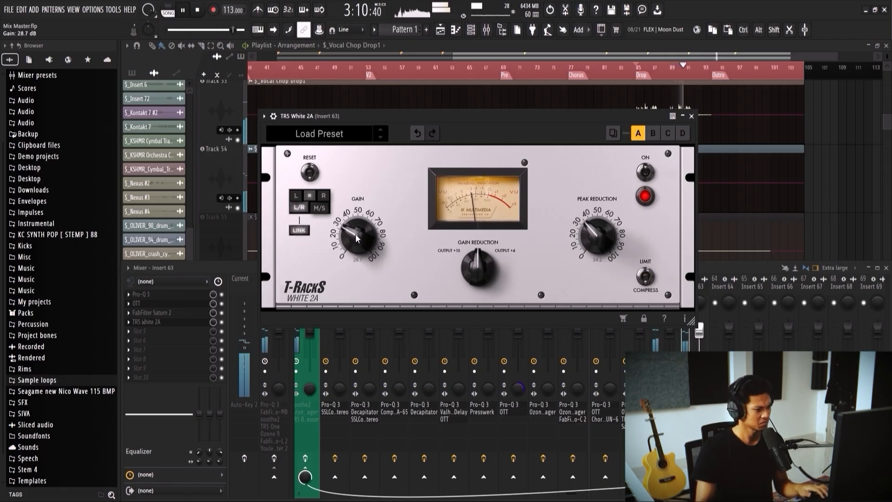
pyautogui.click(691, 116)
pyautogui.scroll(-2, 681, 158)
pyautogui.press('space')
pyautogui.scroll(-2, 681, 158)
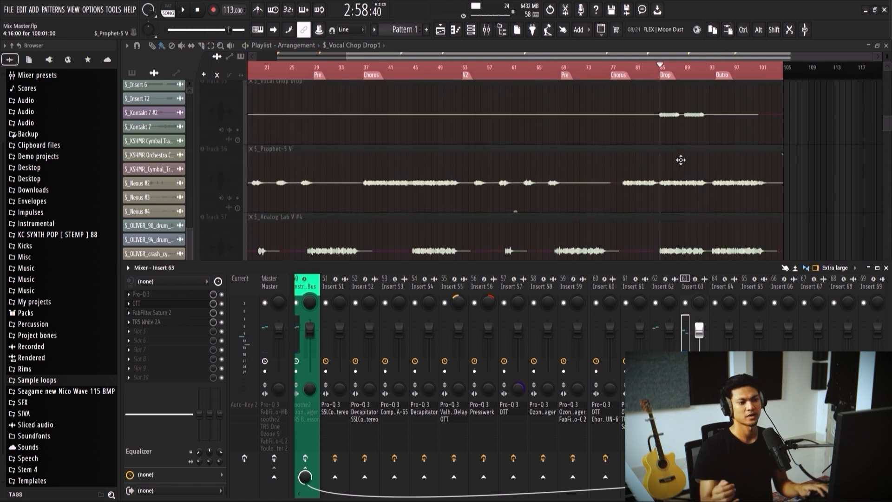
# Step: Add Chorus JUN-6 to Insert 63 between FabFilter Saturn 2 and TR5 White 2A
pyautogui.scroll(-1, 672, 139)
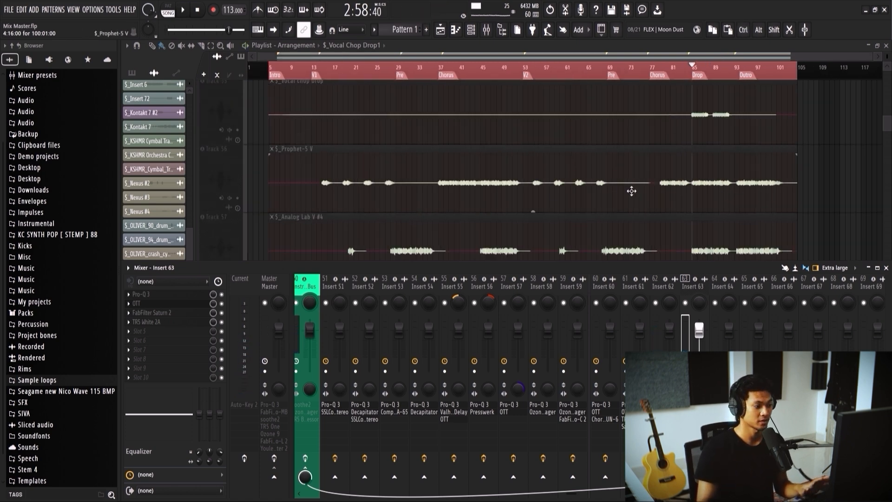
pyautogui.scroll(2, 630, 191)
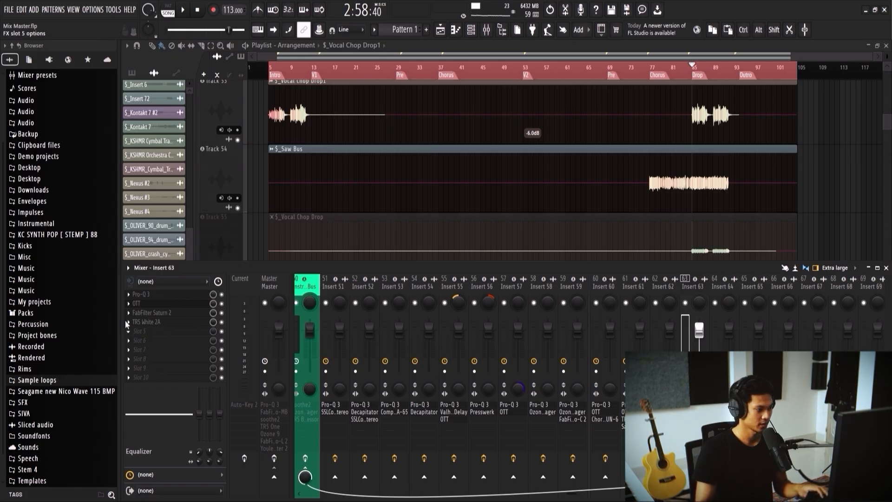
pyautogui.click(491, 162)
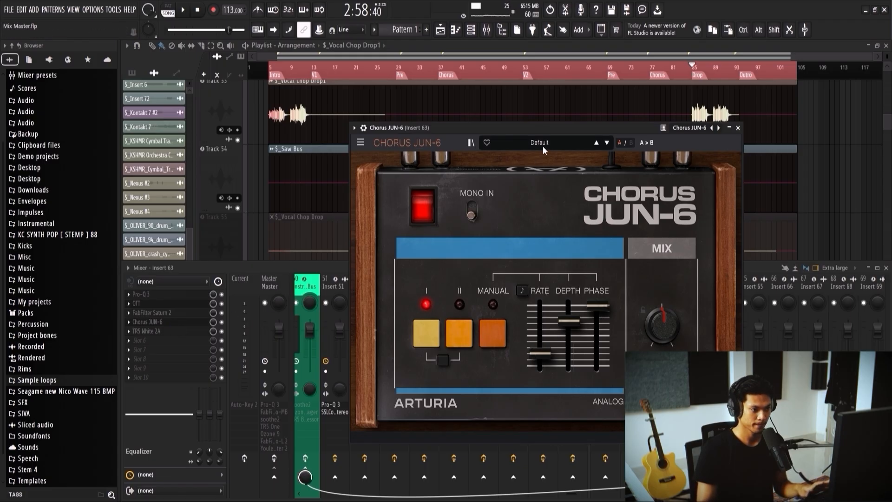
# Step: Switch Chorus JUN-6 to mode II during playback, then raise its rate slightly and lower its depth and phase
pyautogui.press('space')
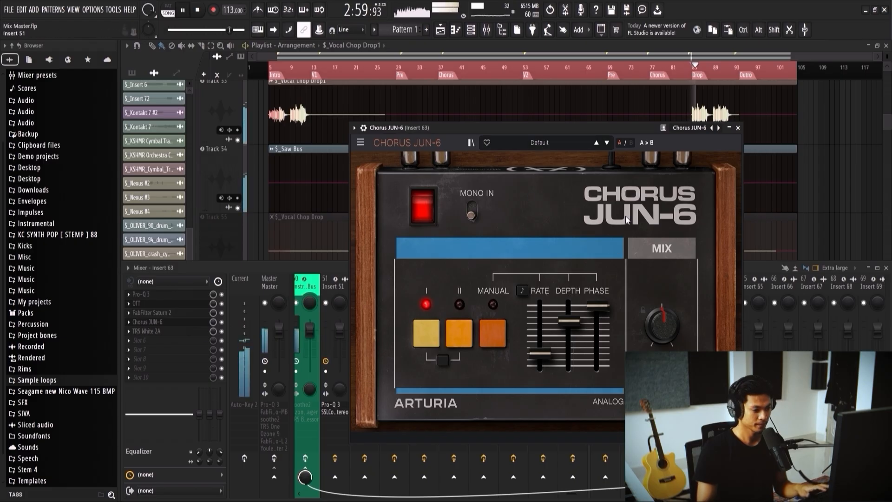
pyautogui.moveTo(539, 354); pyautogui.dragTo(538, 321)
pyautogui.click(459, 333)
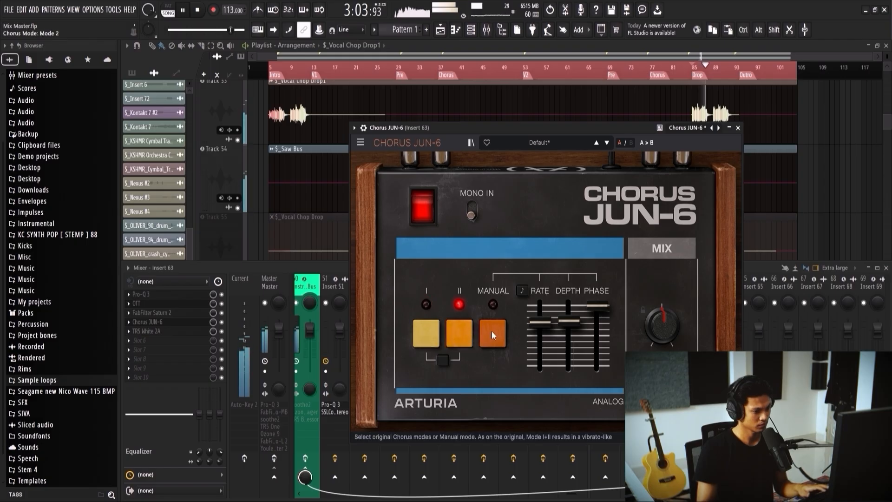
pyautogui.moveTo(539, 321); pyautogui.dragTo(539, 333)
pyautogui.moveTo(597, 305); pyautogui.dragTo(596, 358)
pyautogui.moveTo(567, 320); pyautogui.dragTo(539, 356)
# Step: Reduce the mix level of the Chorus JUN-6 slot and compare the drop with the chorus bypassed
pyautogui.moveTo(213, 321)
pyautogui.mouseDown()
pyautogui.moveTo(213, 332)
pyautogui.moveTo(213, 323)
pyautogui.mouseUp()
pyautogui.press('space')
pyautogui.press('space')
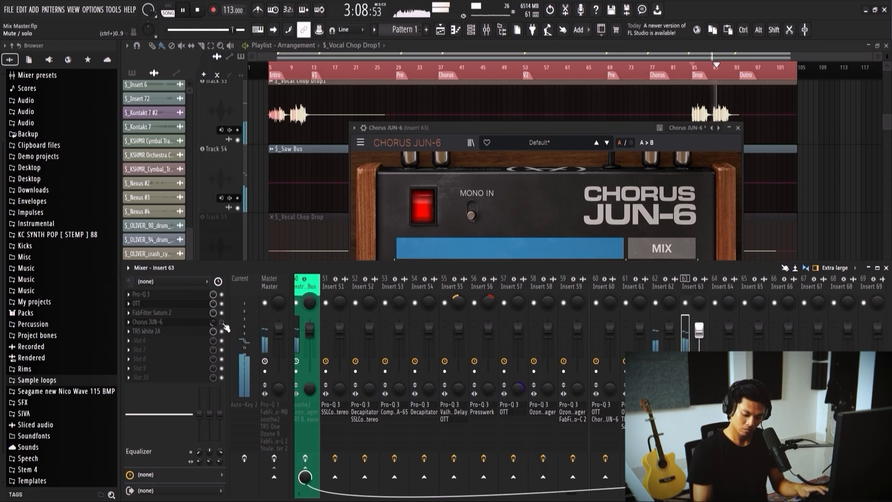
pyautogui.press('space')
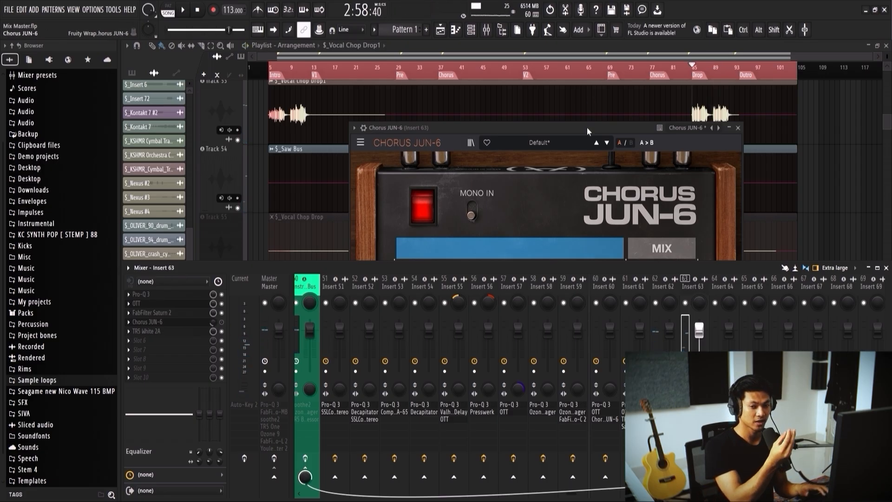
pyautogui.click(553, 199)
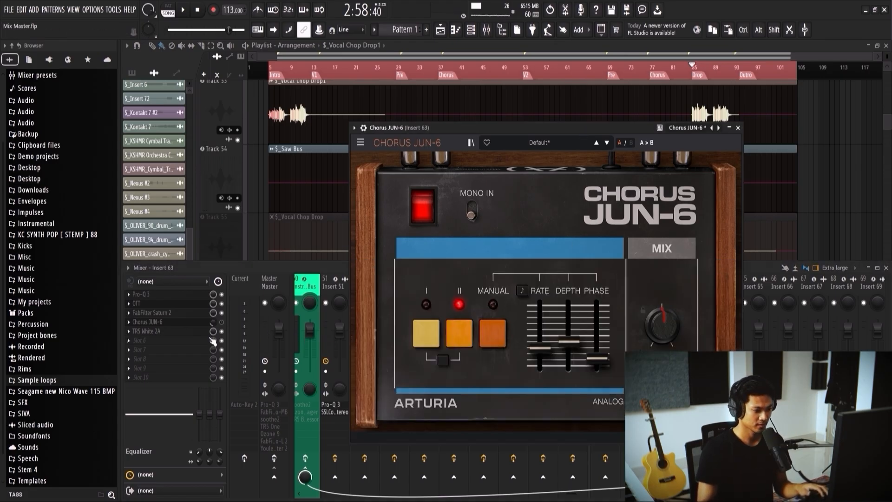
# Step: Play the drop with Chorus JUN-6 on and bypassed on Insert 63, leave it enabled and close the plugin
pyautogui.click(225, 329)
pyautogui.press('space')
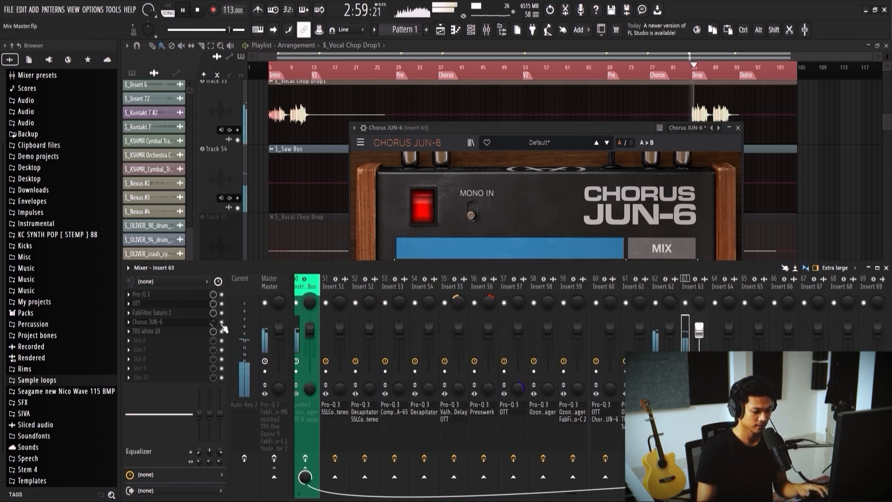
pyautogui.press('space')
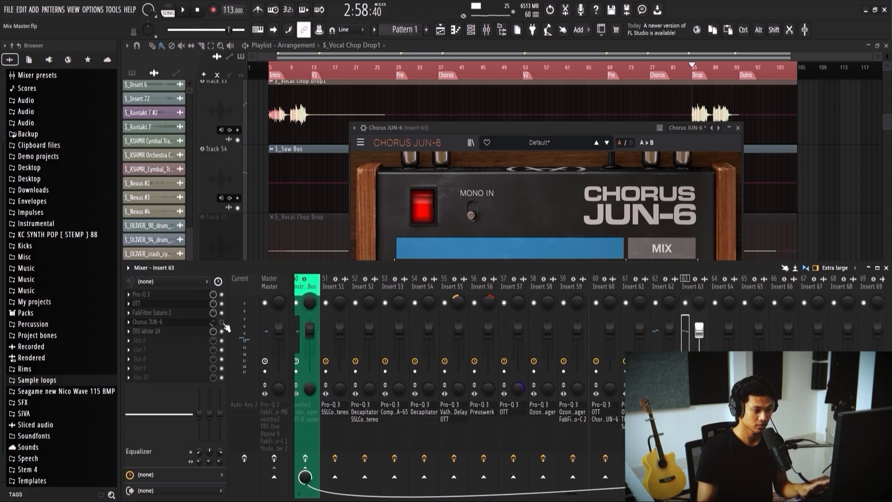
pyautogui.press('space')
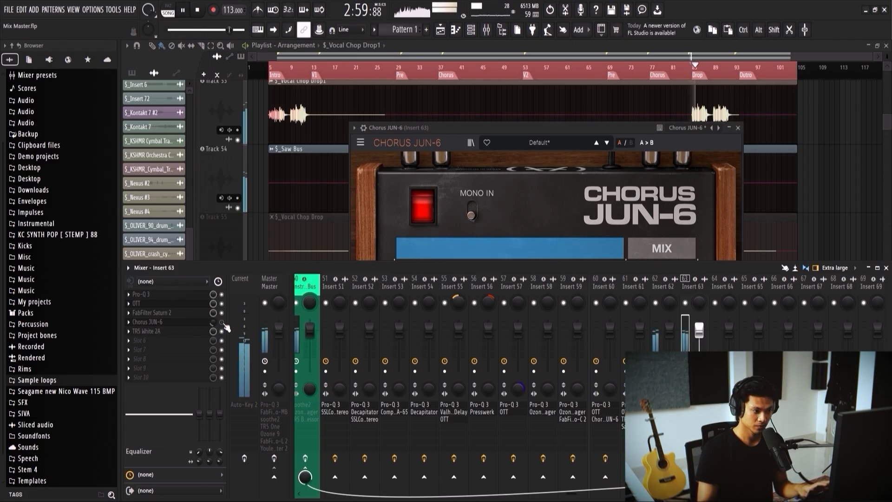
pyautogui.click(222, 323)
pyautogui.click(737, 127)
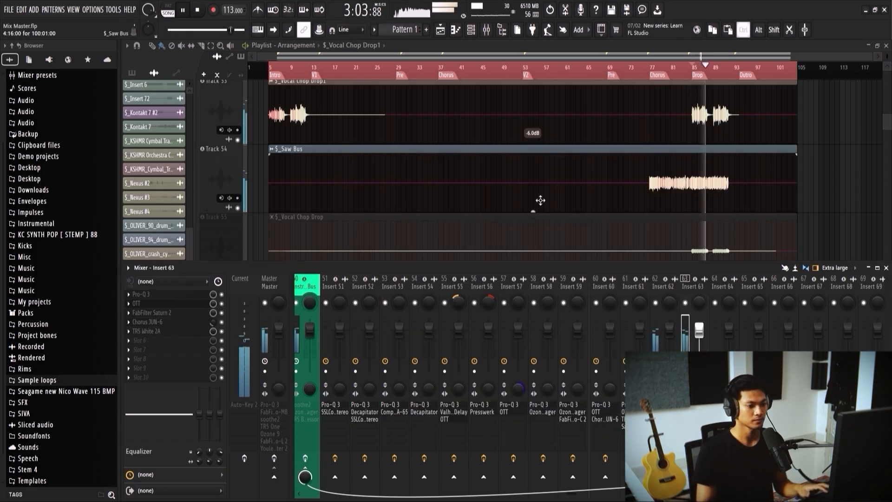
# Step: Unmute the Vocal Chop Drop track, solo it and show its mixer channel, Insert 64
pyautogui.scroll(-1, 508, 149)
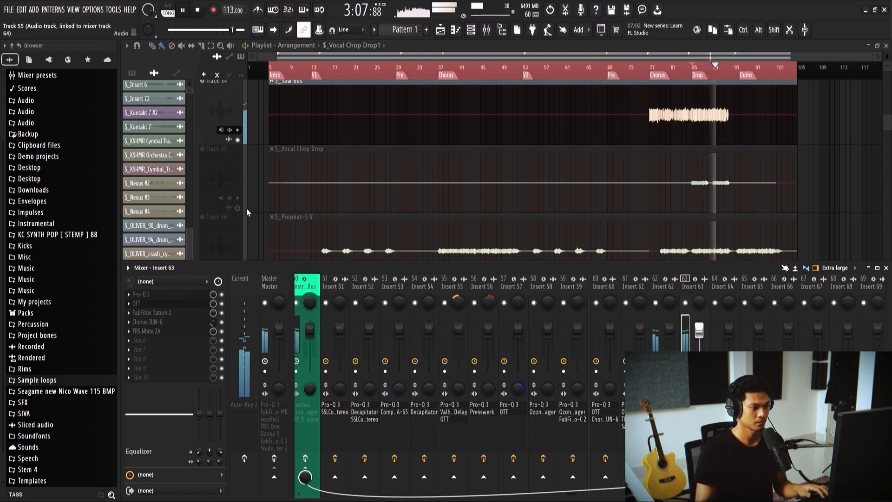
pyautogui.press('space')
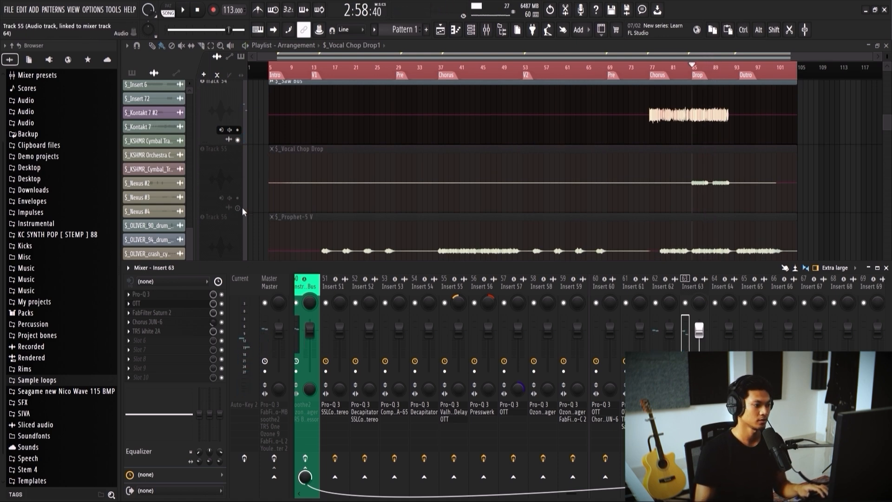
pyautogui.click(238, 208)
pyautogui.scroll(2, 705, 146)
pyautogui.scroll(1, 710, 302)
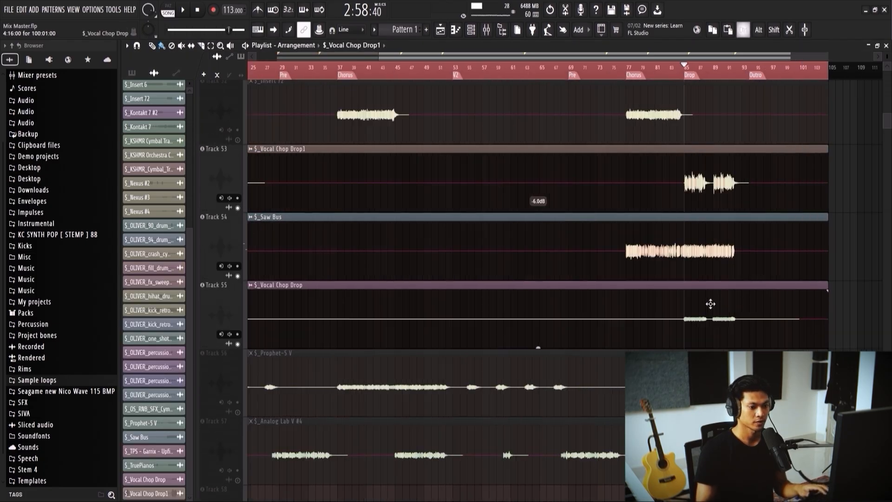
pyautogui.scroll(1, 710, 304)
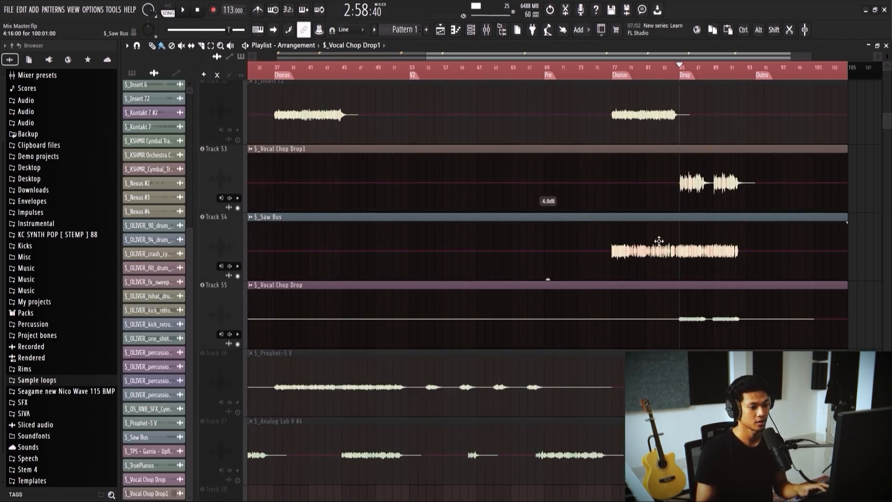
pyautogui.scroll(-2, 458, 118)
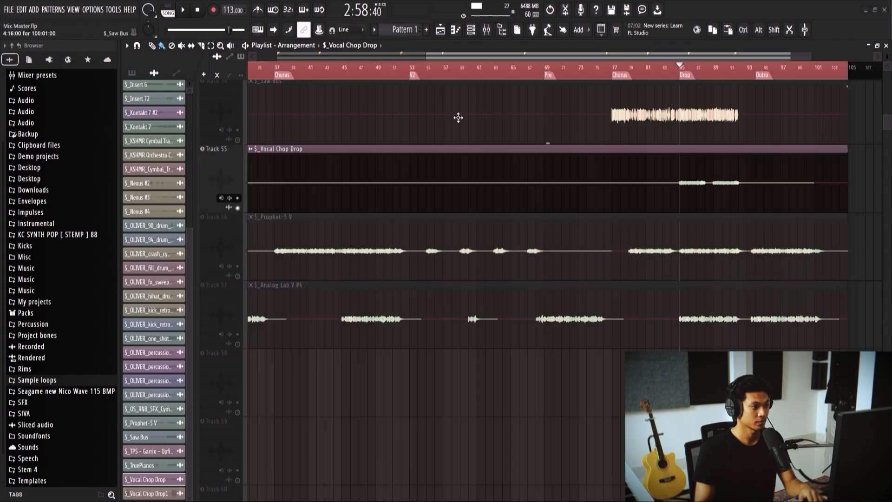
pyautogui.press('F9')
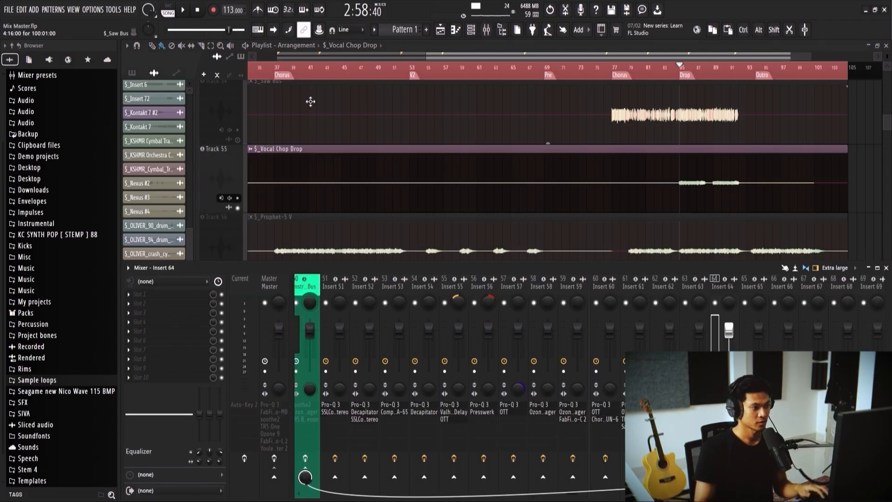
# Step: Add Pro-Q 3 to Insert 64 with a low cut, a -3.05 dB high shelf near 12.7 kHz and shallow bell cuts in the mids and upper mids
pyautogui.keyDown('alt'); pyautogui.rightClick(679, 179); pyautogui.keyUp('alt')
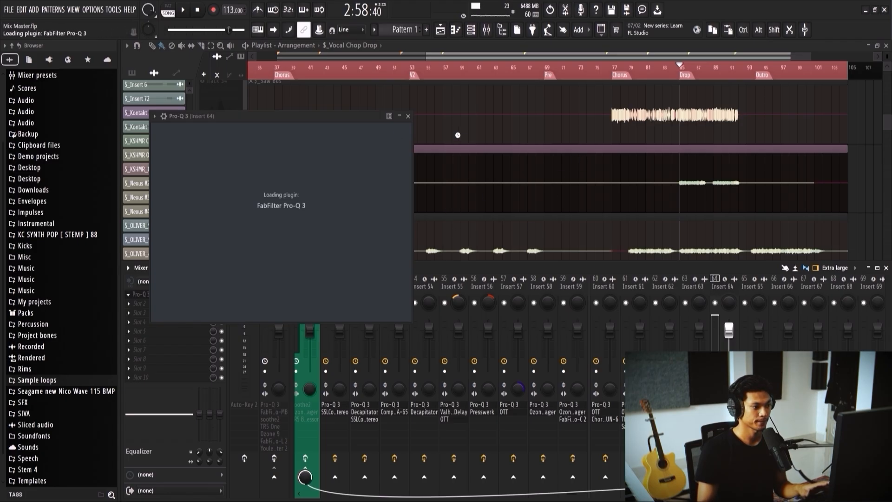
pyautogui.press('space')
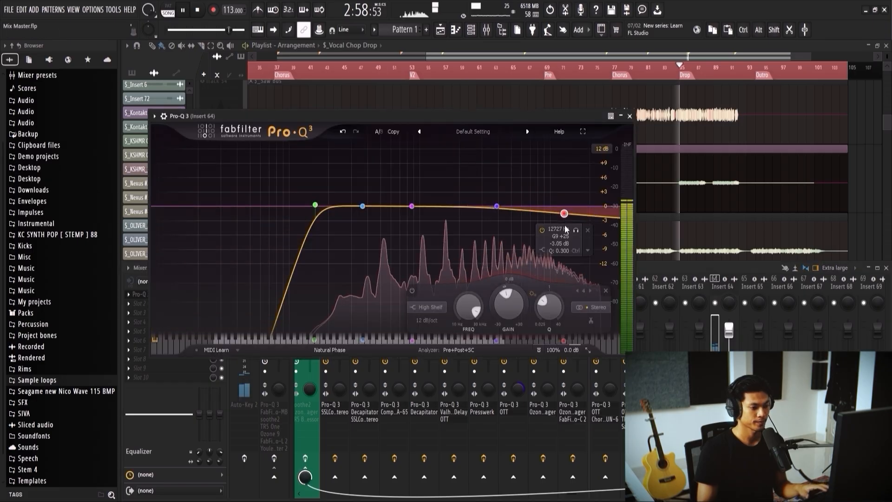
pyautogui.moveTo(496, 206); pyautogui.dragTo(501, 215)
pyautogui.moveTo(432, 208); pyautogui.dragTo(391, 206)
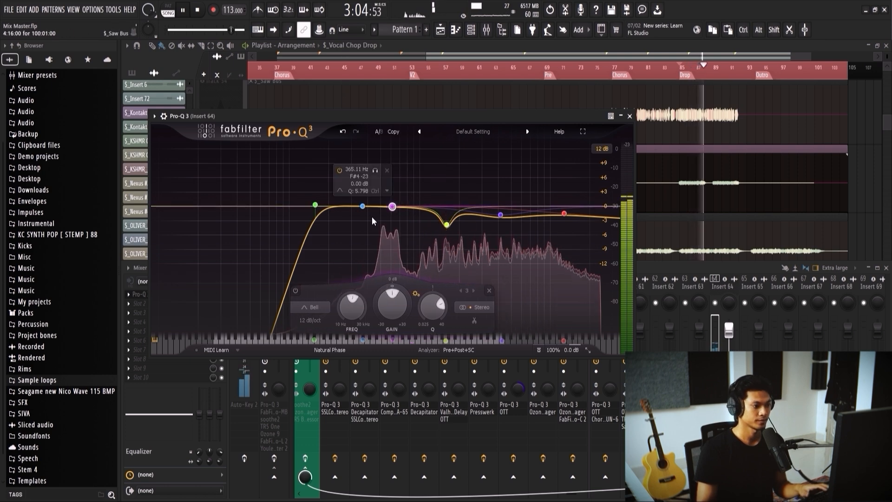
pyautogui.click(630, 116)
pyautogui.press('space')
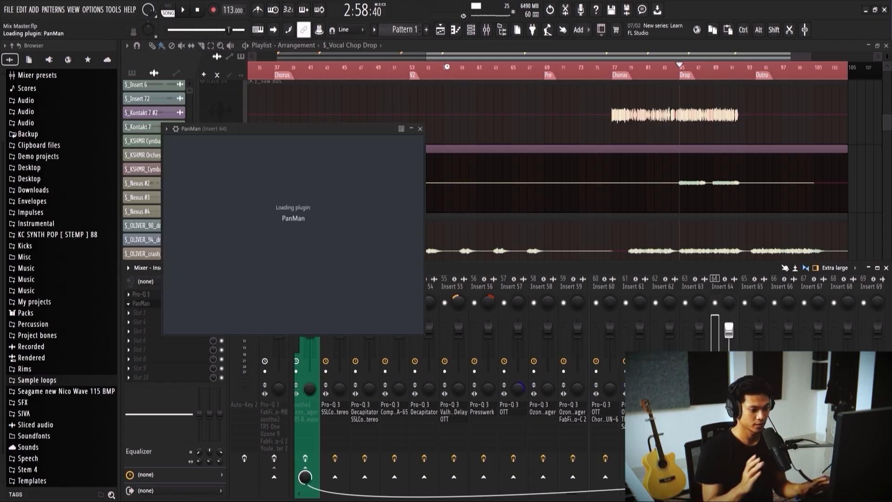
# Step: Add PanMan to Insert 64, try the Dyna Left to Right preset and load Four Per Side from Rhythmic Pans
pyautogui.press('space')
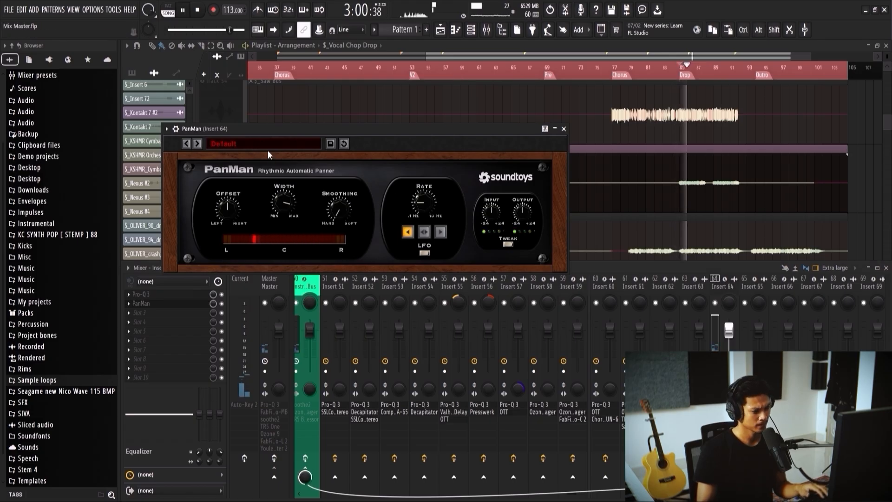
pyautogui.click(270, 147)
pyautogui.moveTo(266, 148)
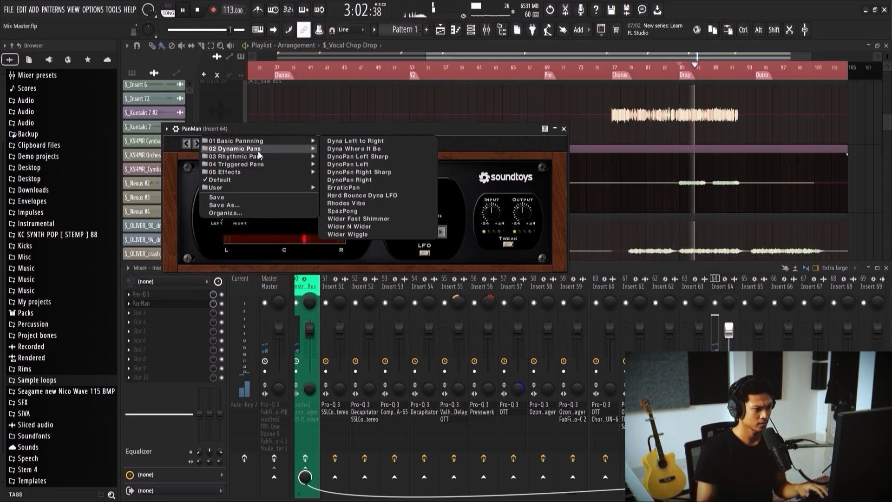
pyautogui.click(356, 140)
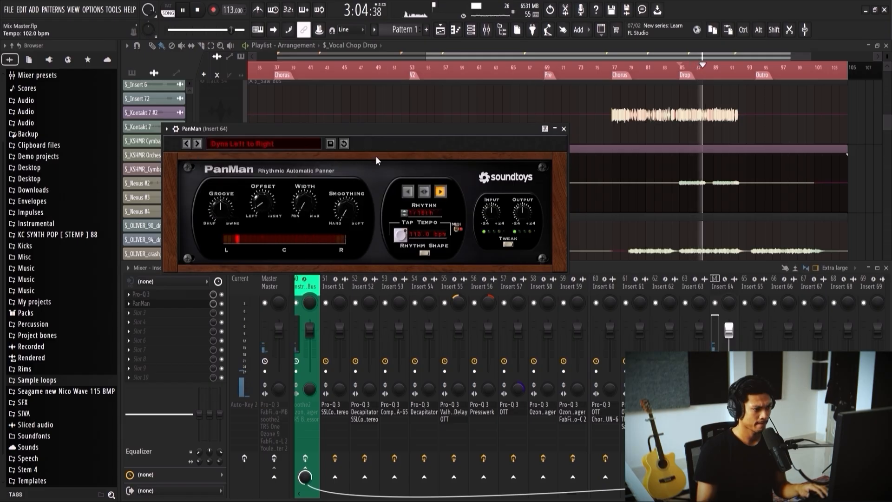
pyautogui.click(283, 146)
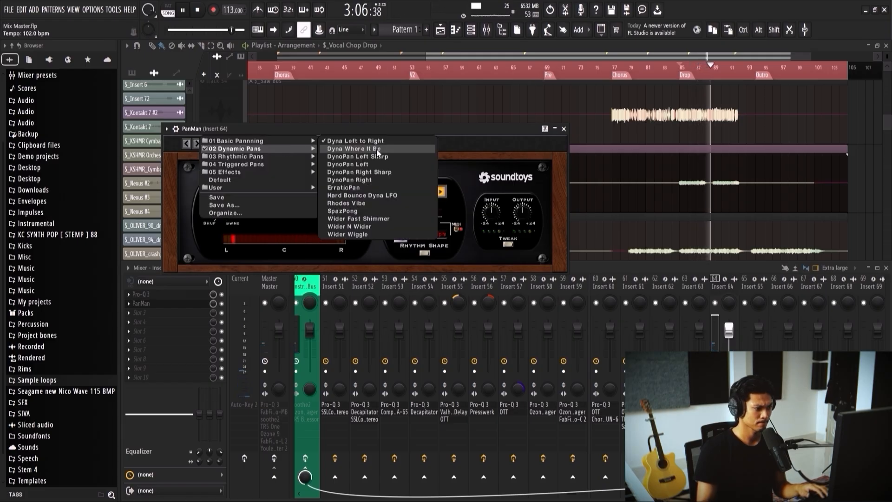
pyautogui.moveTo(275, 155)
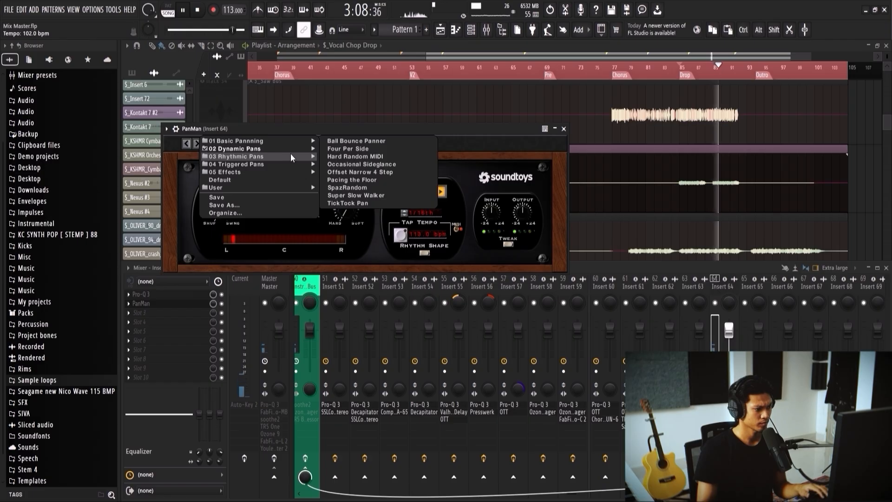
pyautogui.click(351, 149)
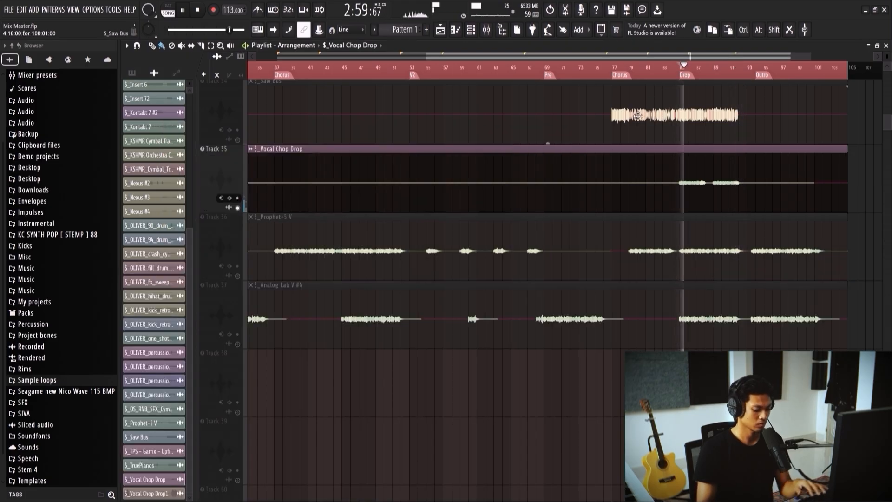
# Step: Add LFOTool to Insert 64 and shape its volume LFO with a curved rise, a flat top and an earlier curved drop at the end
pyautogui.press('F9')
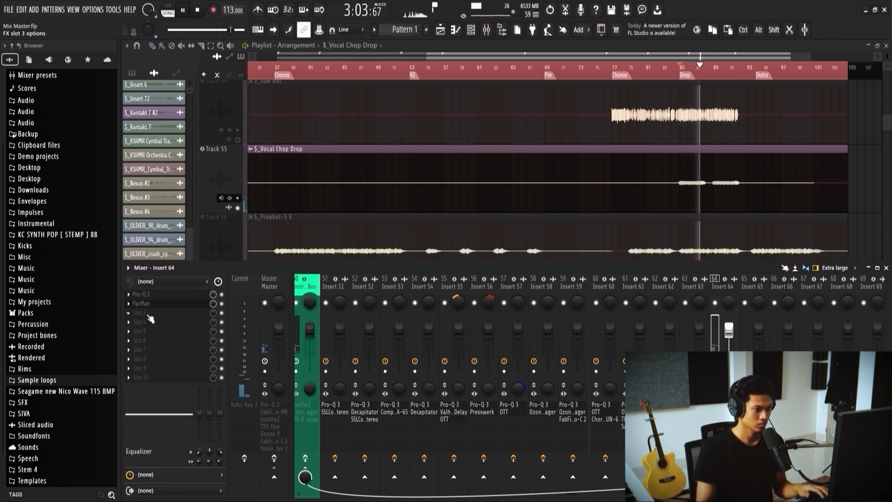
pyautogui.press('space')
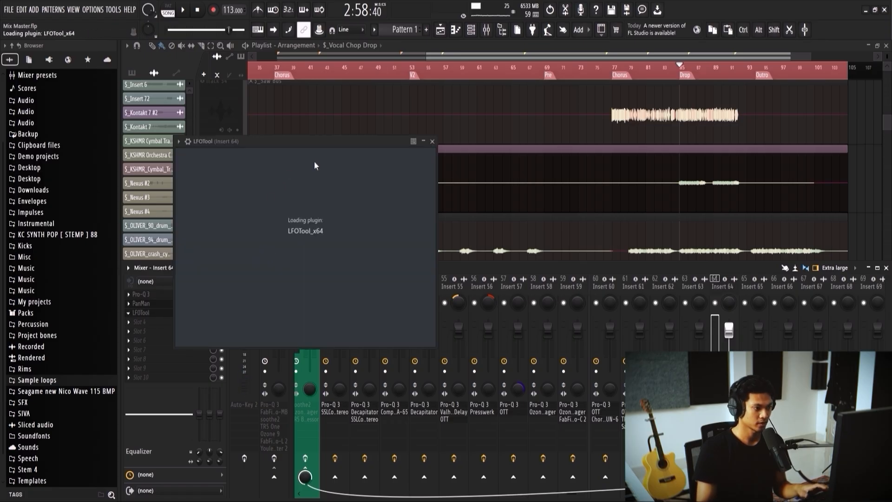
pyautogui.moveTo(333, 182); pyautogui.dragTo(333, 162)
pyautogui.press('space')
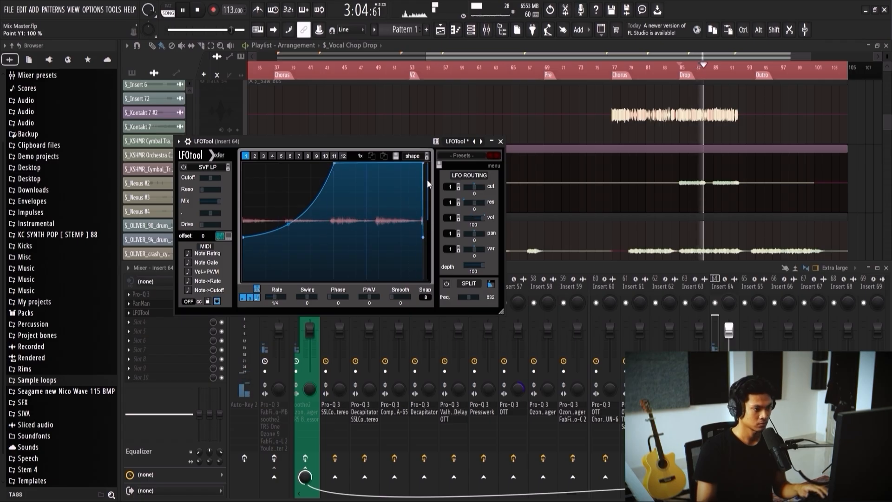
pyautogui.moveTo(423, 163); pyautogui.dragTo(409, 159)
pyautogui.moveTo(416, 200); pyautogui.dragTo(414, 221)
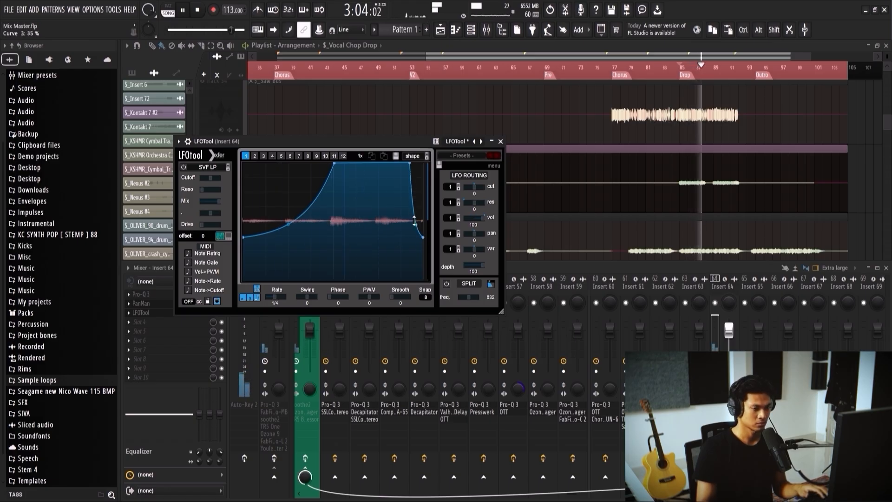
pyautogui.press('space')
pyautogui.click(500, 141)
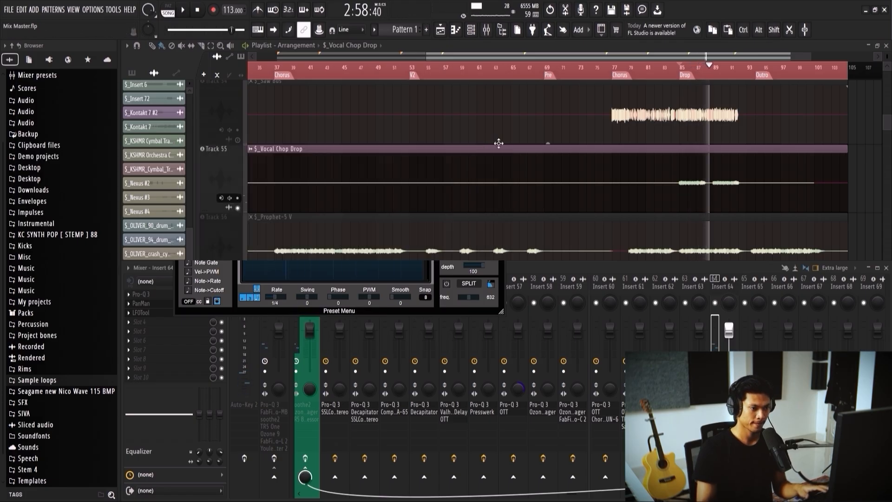
# Step: Set PanMan's width on Insert 64 to about 160.65 degrees and play the vocal chop from the Drop marker
pyautogui.press('space')
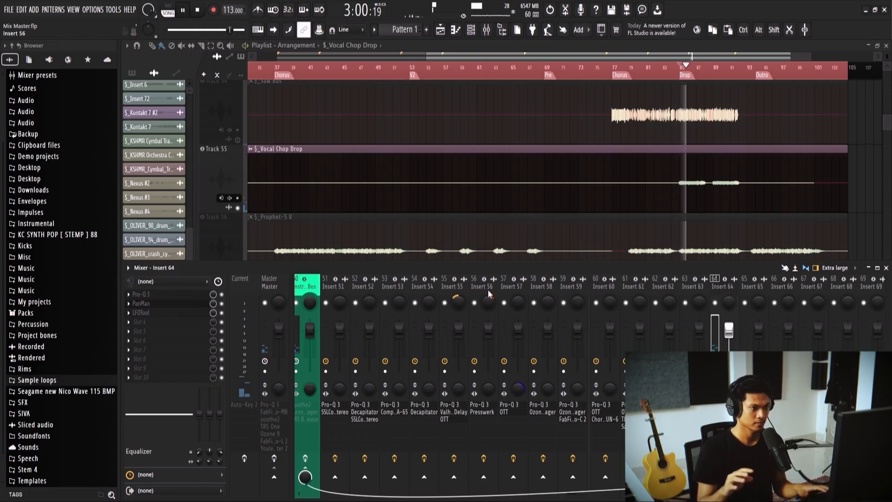
pyautogui.press('space')
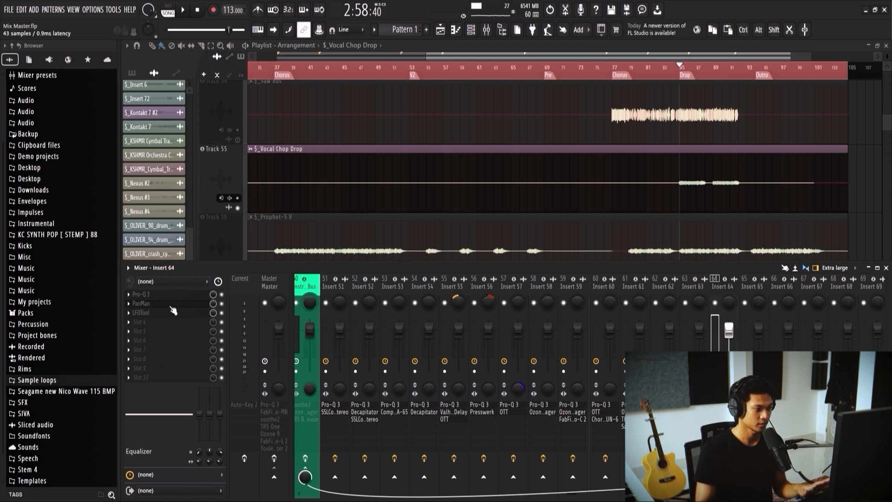
pyautogui.click(171, 306)
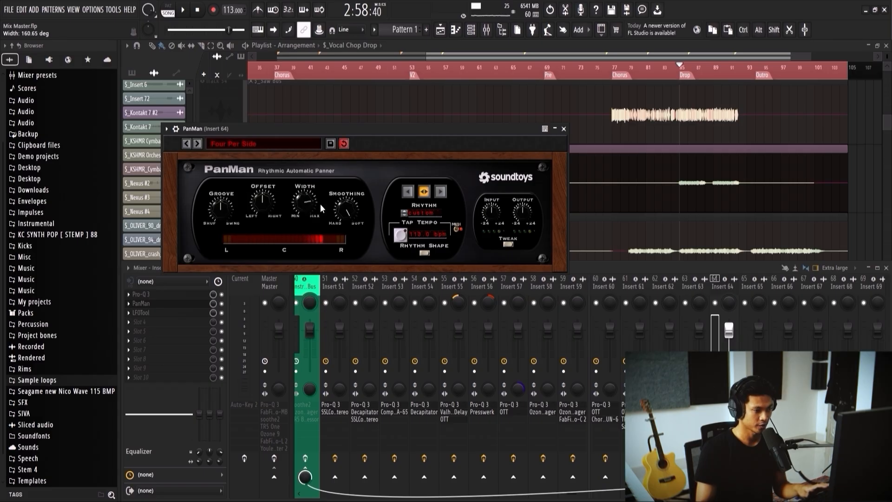
pyautogui.click(680, 70)
pyautogui.press('space')
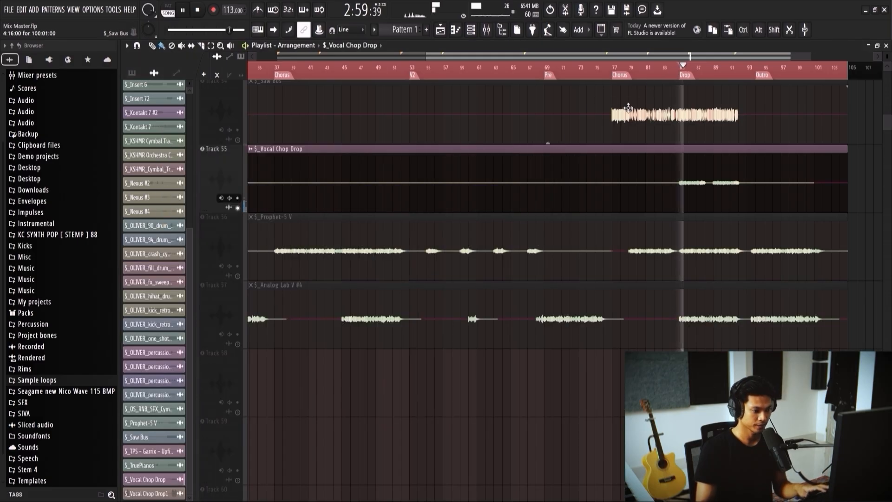
pyautogui.press('F9')
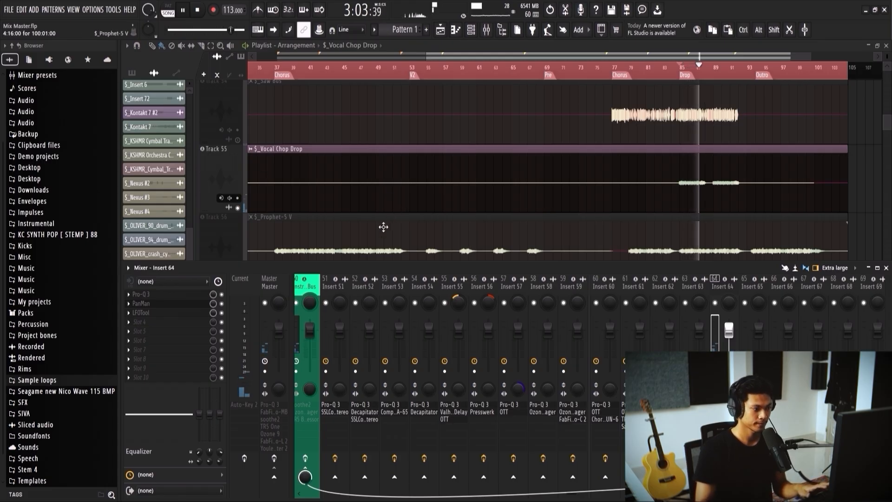
pyautogui.press('space')
# Step: Play Vocal Chop Drop together with Vocal Chop Drop1, then mute Vocal Chop Drop1 and return to Insert 64 in the mixer
pyautogui.scroll(2, 416, 187)
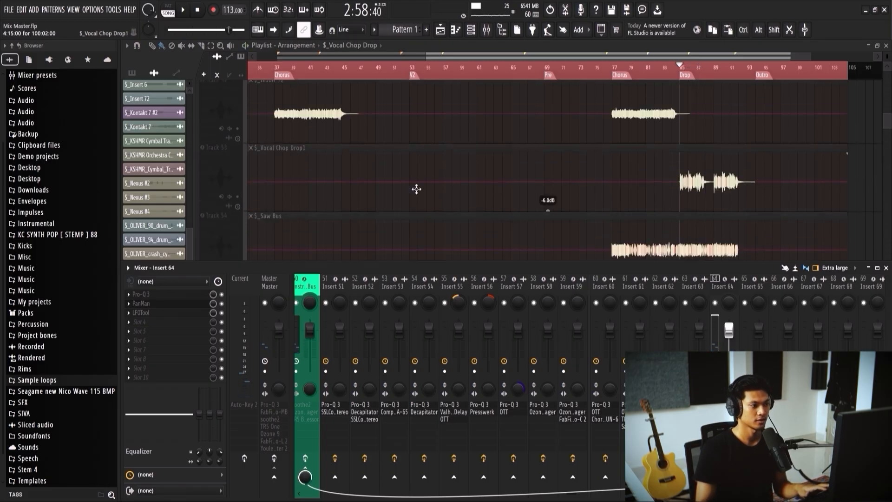
pyautogui.press('F9')
pyautogui.press('space')
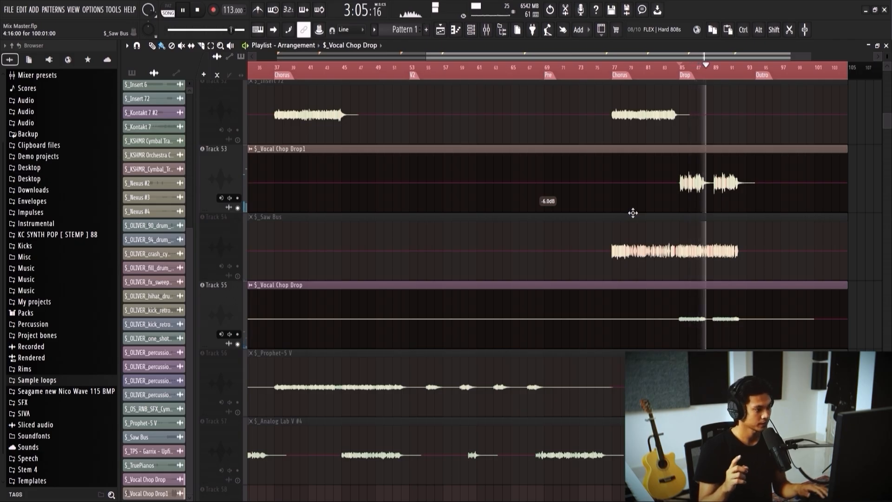
pyautogui.press('space')
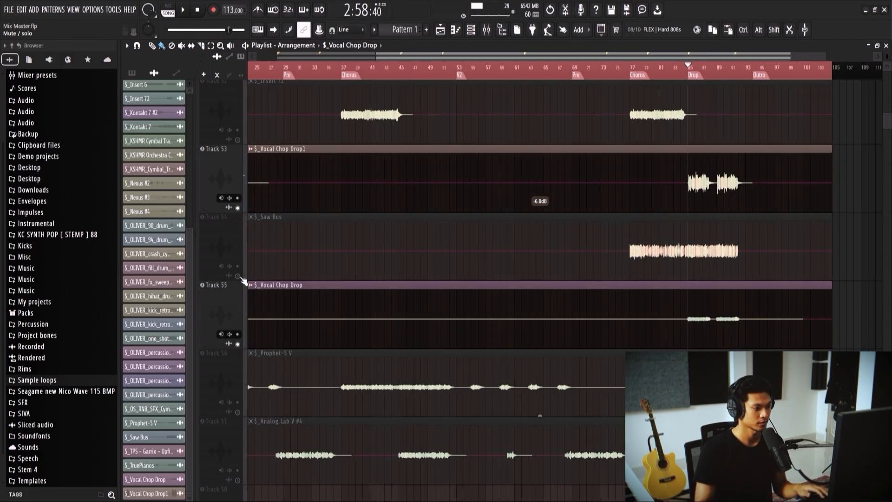
pyautogui.click(237, 208)
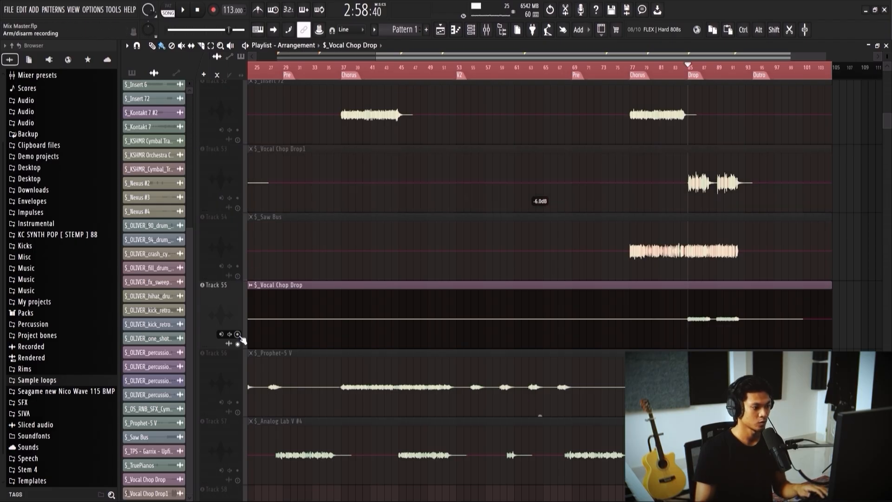
pyautogui.press('F9')
pyautogui.scroll(-2, 576, 249)
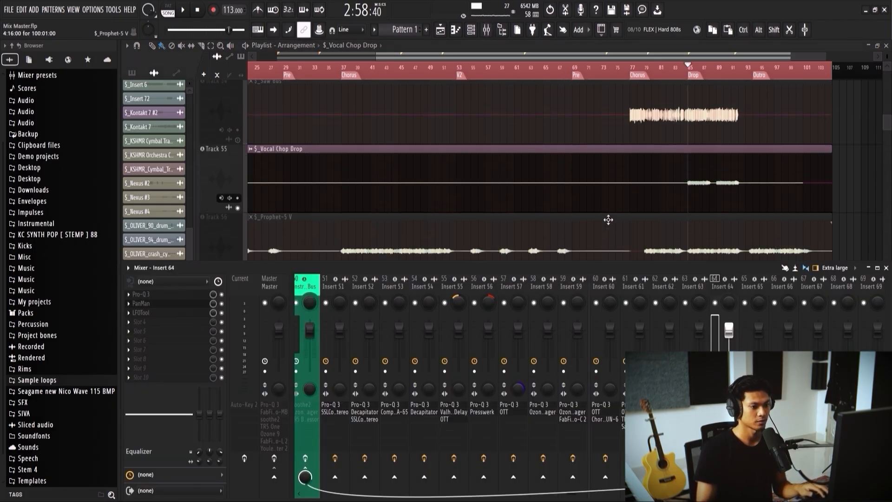
# Step: Unsolo Vocal Chop Drop, solo the Prophet-5 V track and play it from the Drop marker with the mixer open
pyautogui.click(238, 207)
pyautogui.scroll(-1, 362, 194)
pyautogui.keyDown('ctrl'); pyautogui.click(239, 208); pyautogui.keyUp('ctrl')
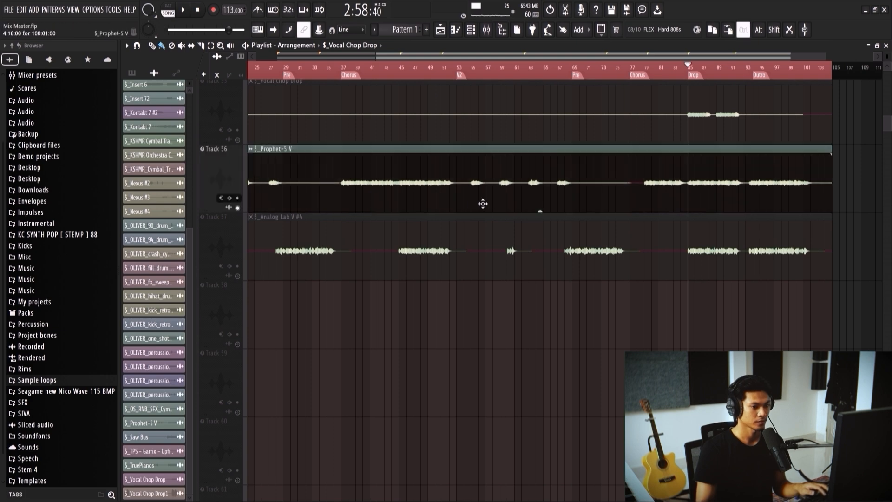
pyautogui.press('F9')
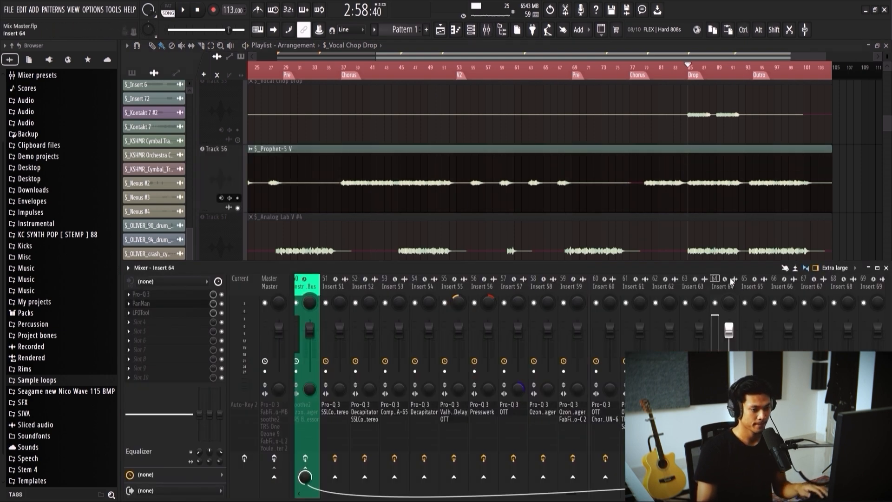
pyautogui.scroll(-1, 693, 192)
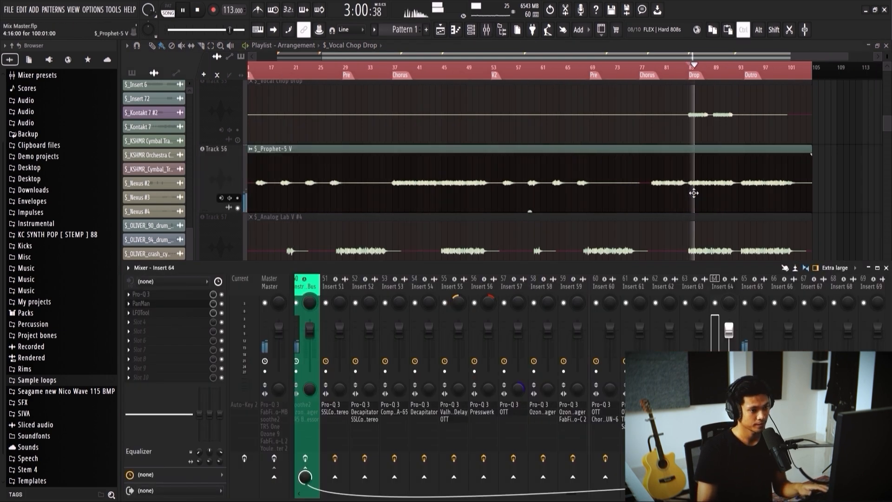
pyautogui.scroll(-1, 693, 193)
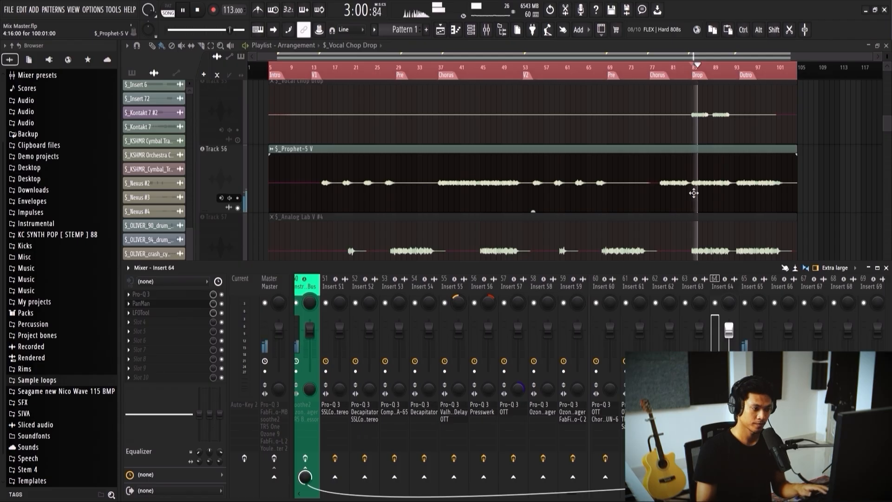
pyautogui.press('space')
# Step: Open Pro-Q 3 on Insert 65 and make the cut near 677 Hz shallower while playing the Prophet-5 V track
pyautogui.click(746, 287)
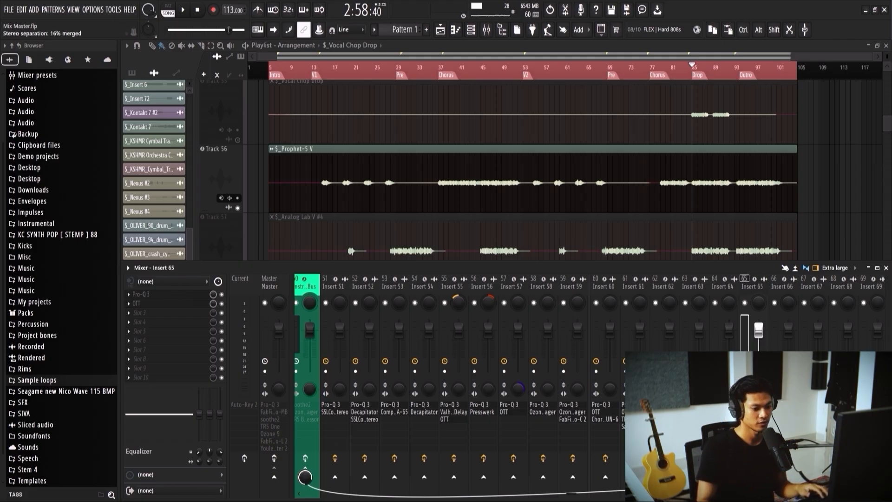
pyautogui.press('space')
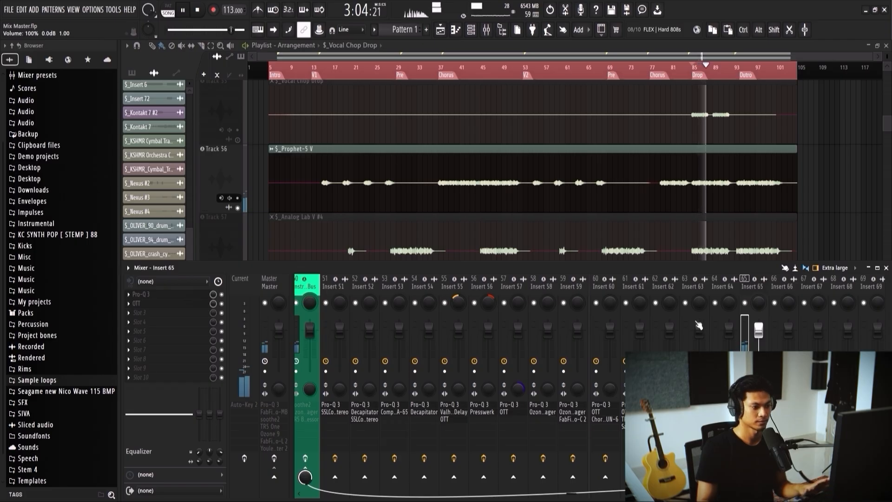
pyautogui.press('space')
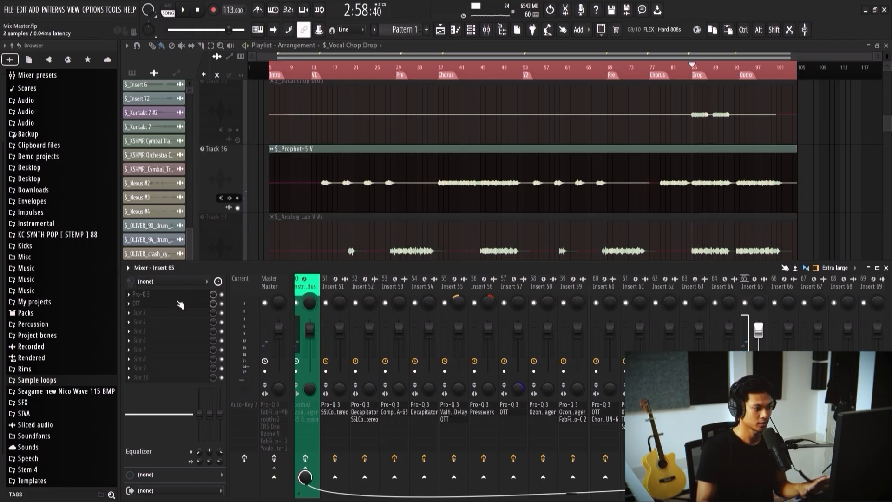
pyautogui.click(178, 296)
pyautogui.press('space')
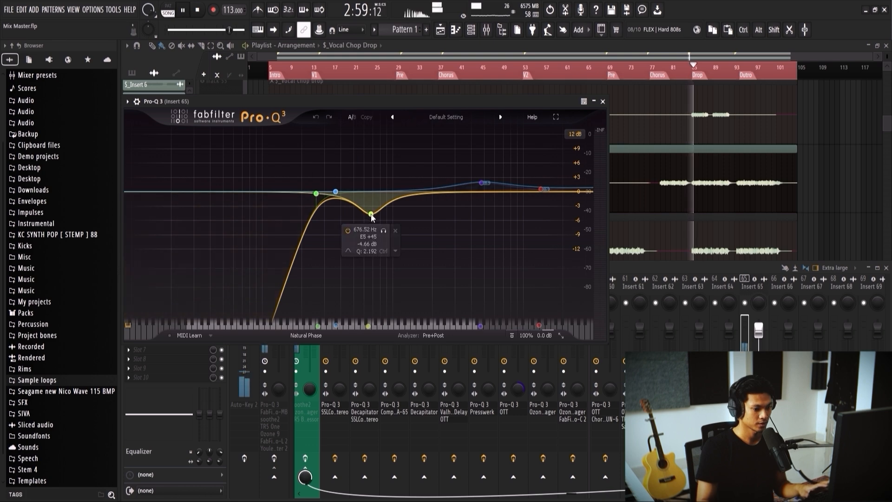
pyautogui.moveTo(370, 213); pyautogui.dragTo(370, 199)
pyautogui.press('space')
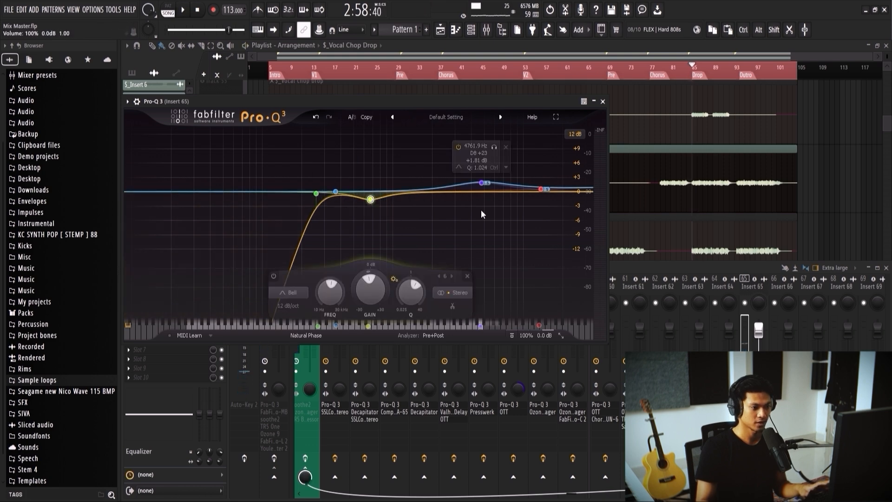
# Step: Turn the 4.8 kHz boost into a shallow high-frequency cut and set the mid bell to about 765 Hz, -2.01 dB, Q 2.076
pyautogui.moveTo(481, 187)
pyautogui.press('space')
pyautogui.press('space')
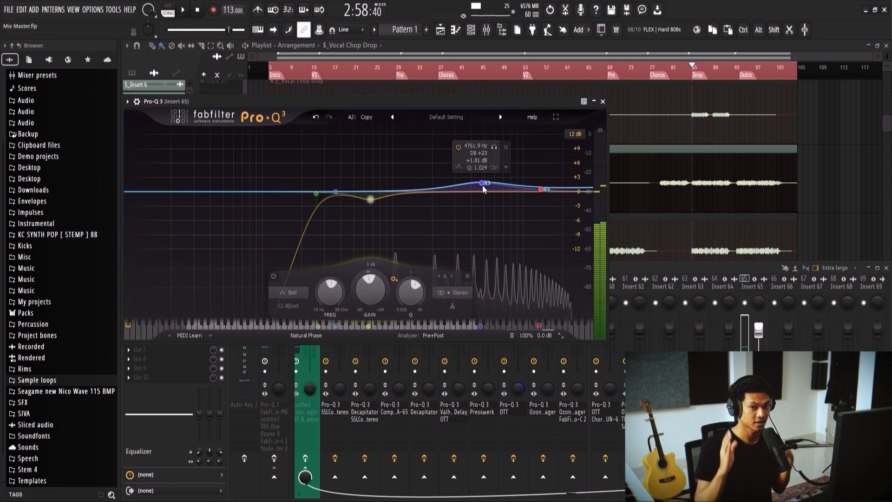
pyautogui.press('space')
pyautogui.moveTo(484, 184); pyautogui.dragTo(490, 204)
pyautogui.moveTo(542, 190)
pyautogui.mouseDown()
pyautogui.moveTo(503, 205)
pyautogui.moveTo(541, 207)
pyautogui.mouseUp()
pyautogui.moveTo(370, 199)
pyautogui.mouseDown()
pyautogui.moveTo(366, 205)
pyautogui.moveTo(377, 203)
pyautogui.mouseUp()
pyautogui.scroll(2, 379, 202)
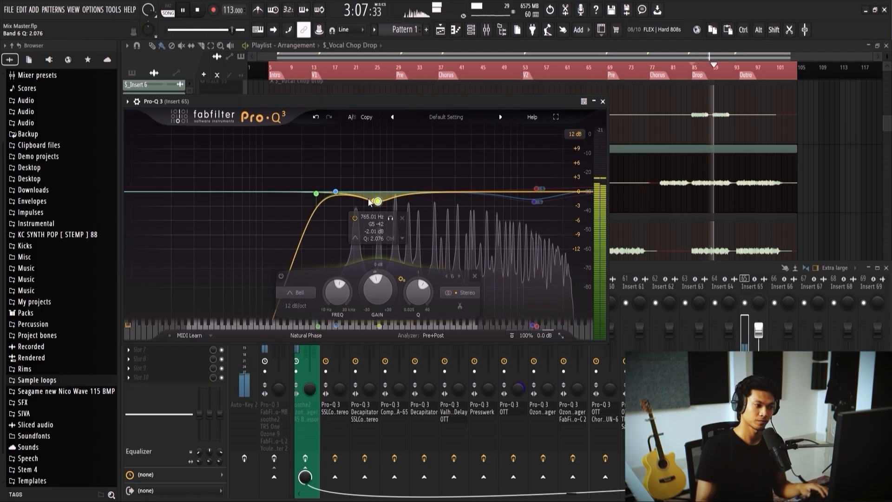
pyautogui.click(603, 101)
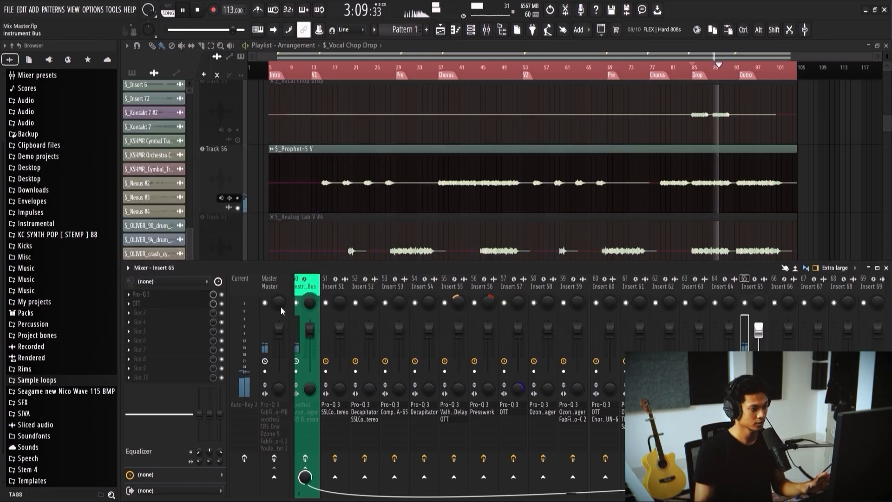
# Step: Play Insert 65 with OTT at 12% depth and compare the sound with OTT bypassed
pyautogui.press('space')
pyautogui.click(173, 305)
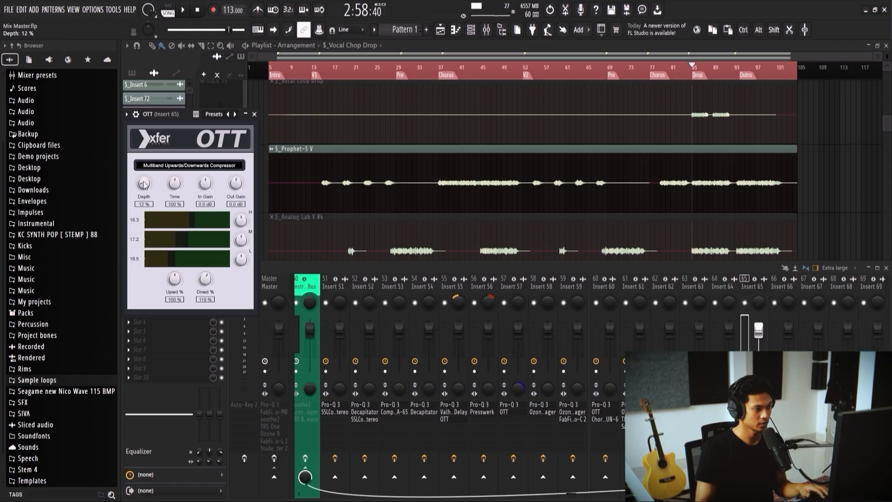
pyautogui.moveTo(186, 123); pyautogui.dragTo(379, 125)
pyautogui.press('space')
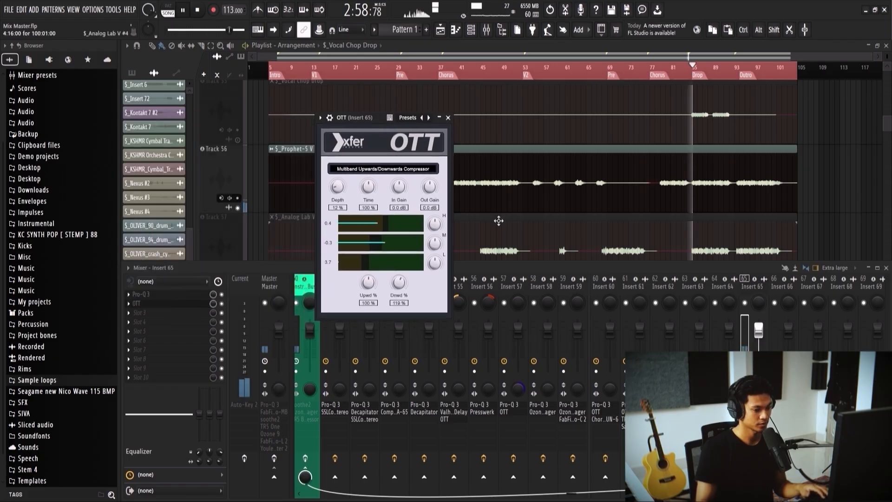
pyautogui.click(225, 307)
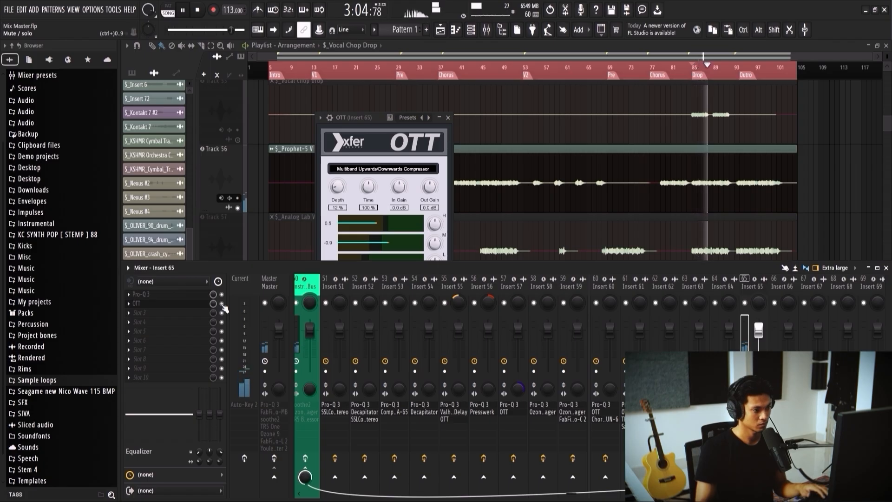
pyautogui.click(426, 201)
pyautogui.click(447, 118)
# Step: Add Uhbik-F to Insert 65, load the Solid Flange preset and play from the Drop marker
pyautogui.press('space')
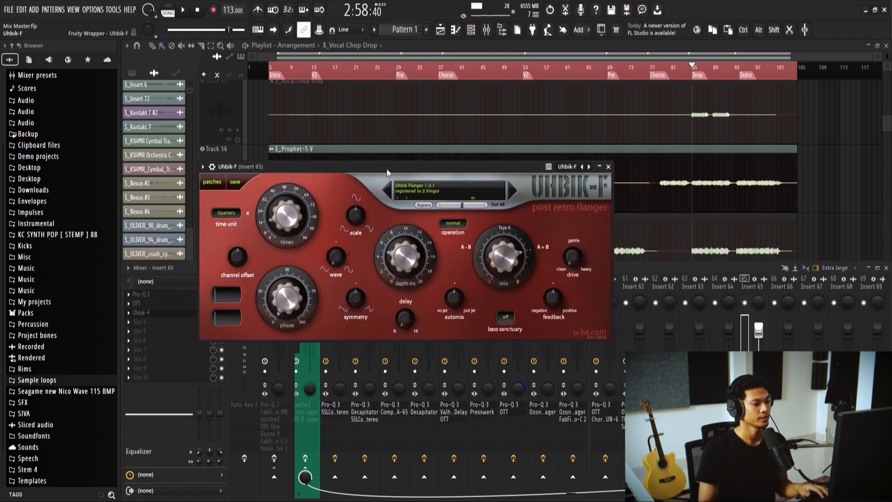
pyautogui.press('space')
pyautogui.press('space')
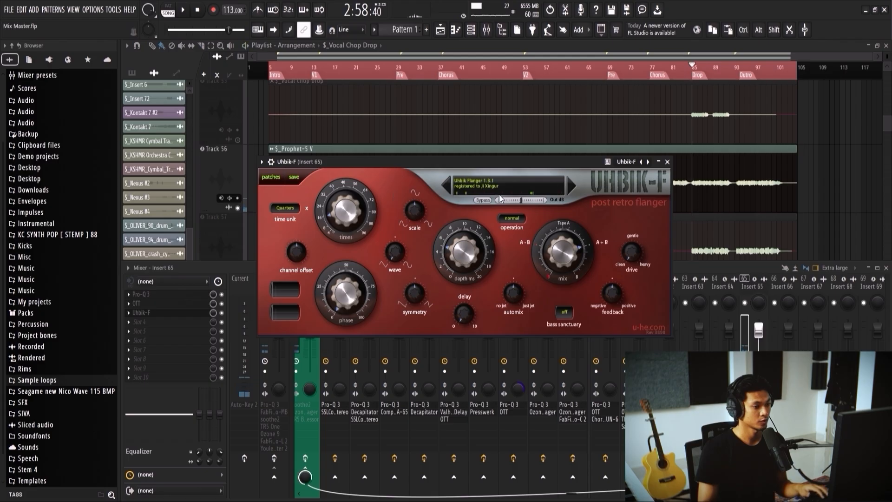
pyautogui.click(570, 187)
pyautogui.press('space')
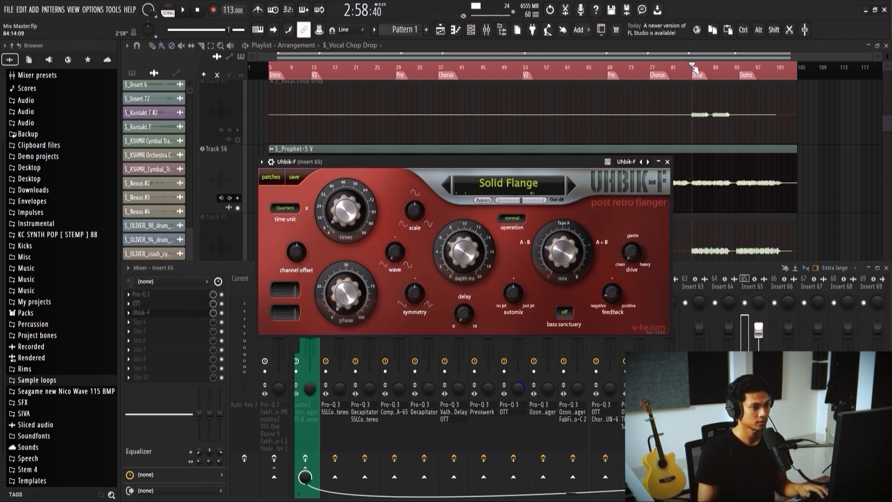
pyautogui.click(648, 110)
pyautogui.press('F9')
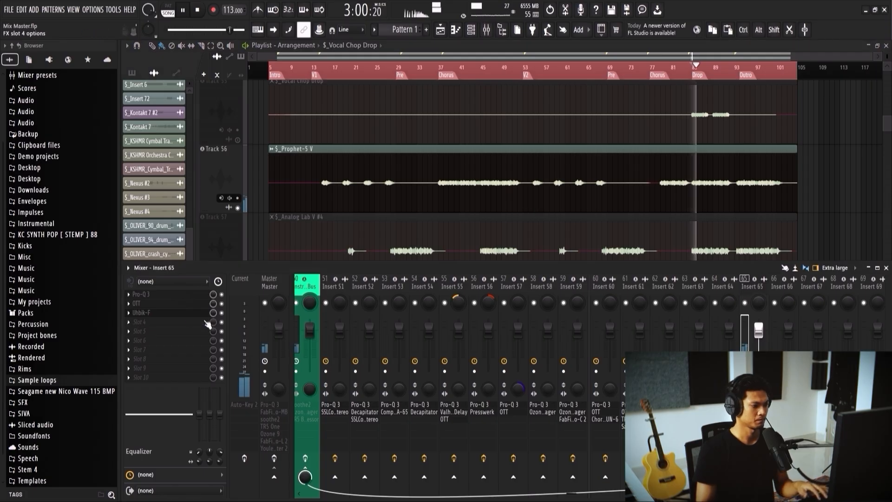
# Step: Audition successive Uhbik-F presets during playback, including bass massacre, cold chamber, cone and drive by
pyautogui.click(571, 186)
pyautogui.click(570, 186)
pyautogui.click(570, 186)
pyautogui.click(570, 186)
pyautogui.click(571, 186)
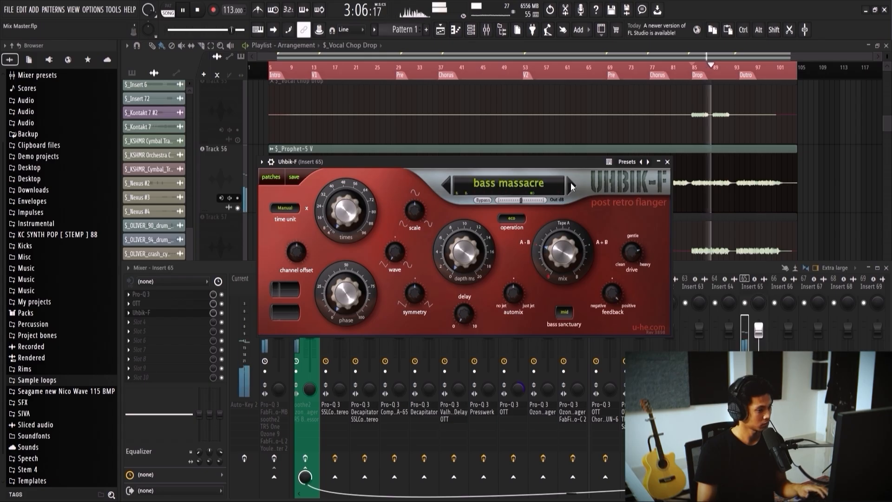
pyautogui.click(571, 186)
pyautogui.click(571, 186)
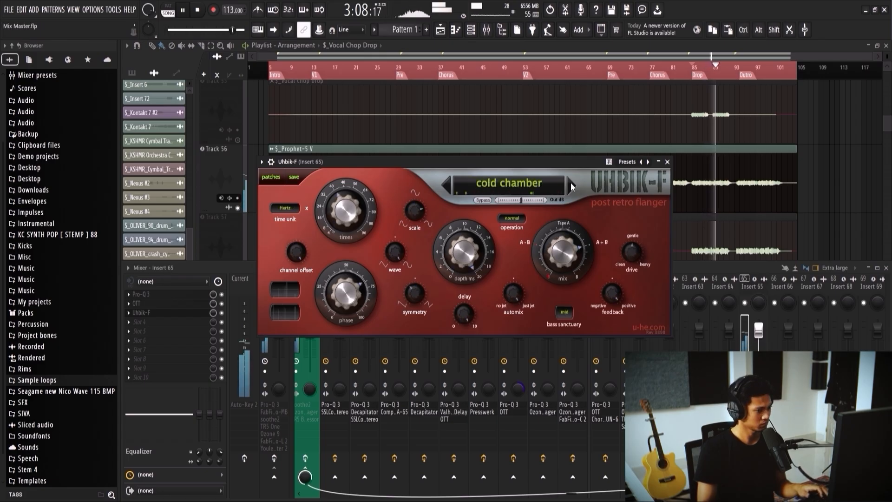
pyautogui.click(570, 186)
pyautogui.click(570, 186)
pyautogui.click(570, 186)
pyautogui.click(570, 186)
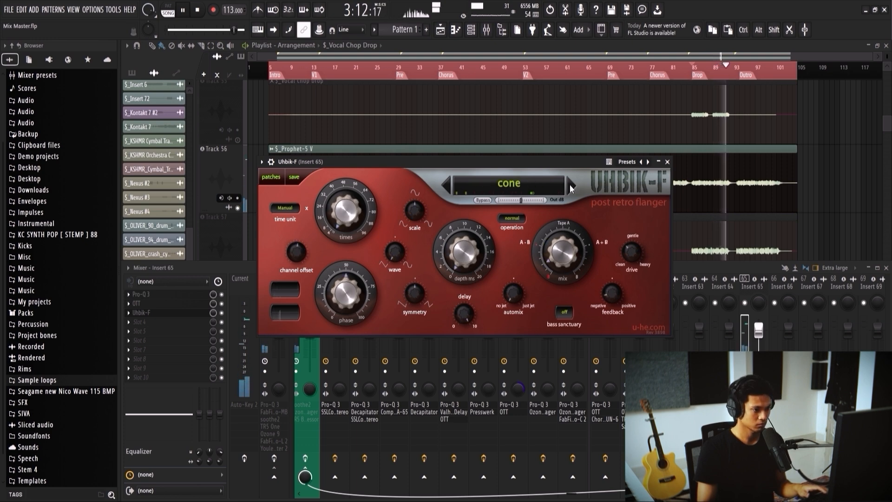
pyautogui.click(570, 186)
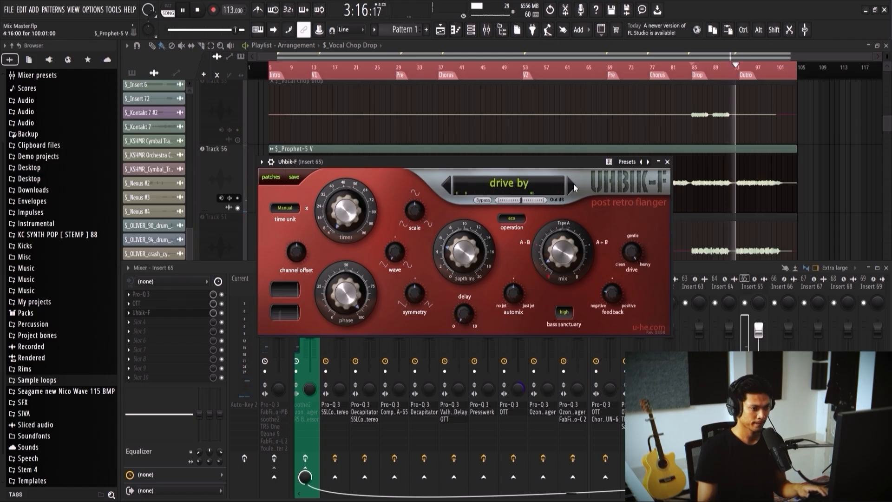
# Step: Continue auditioning Uhbik-F presets through fly by, then step back to flap
pyautogui.click(573, 183)
pyautogui.click(573, 183)
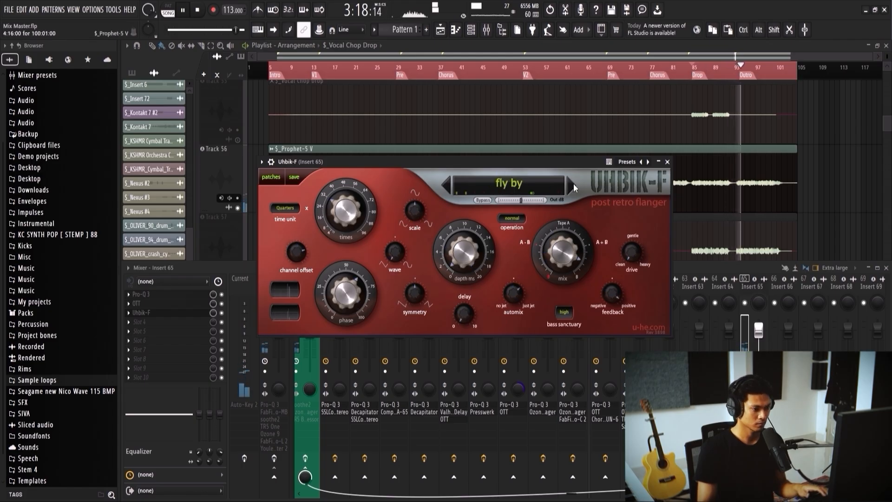
pyautogui.click(573, 183)
pyautogui.click(573, 184)
pyautogui.click(574, 184)
pyautogui.click(573, 184)
pyautogui.click(446, 186)
pyautogui.click(445, 186)
pyautogui.click(445, 185)
pyautogui.click(445, 186)
pyautogui.click(445, 186)
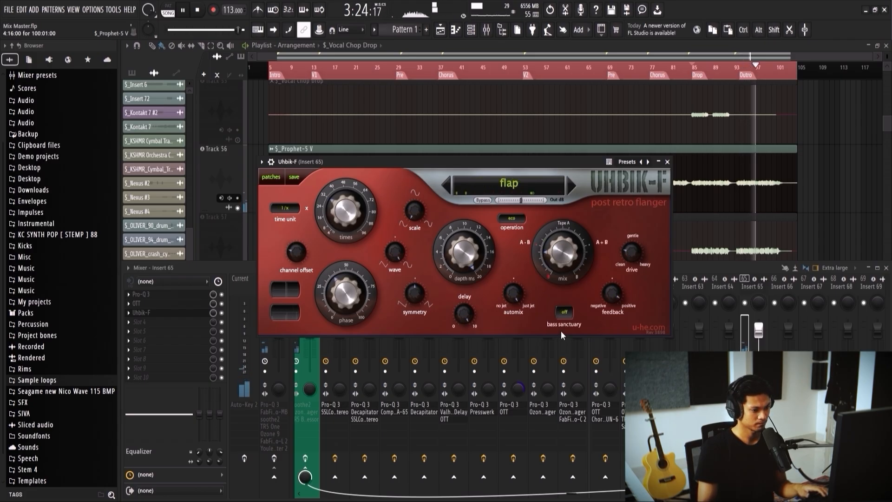
# Step: Try Uhbik-F's low temps and red square presets, then load tubeflow from the preset list
pyautogui.click(566, 367)
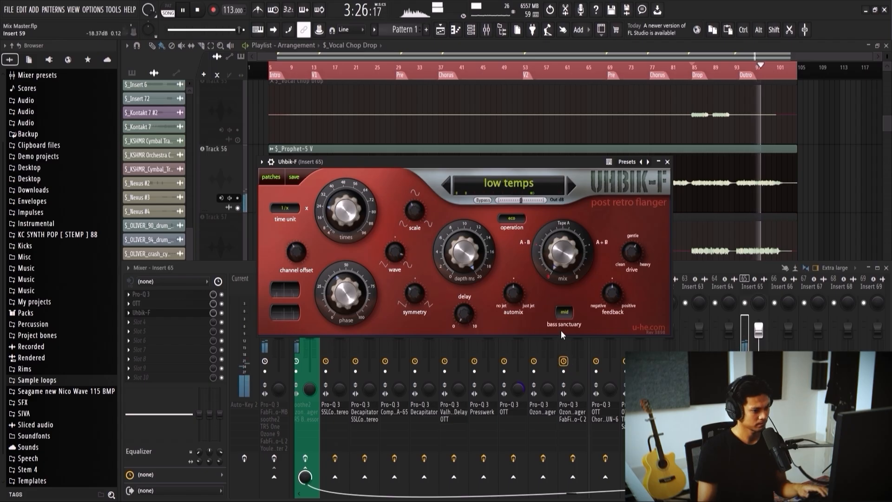
pyautogui.click(521, 185)
pyautogui.click(557, 417)
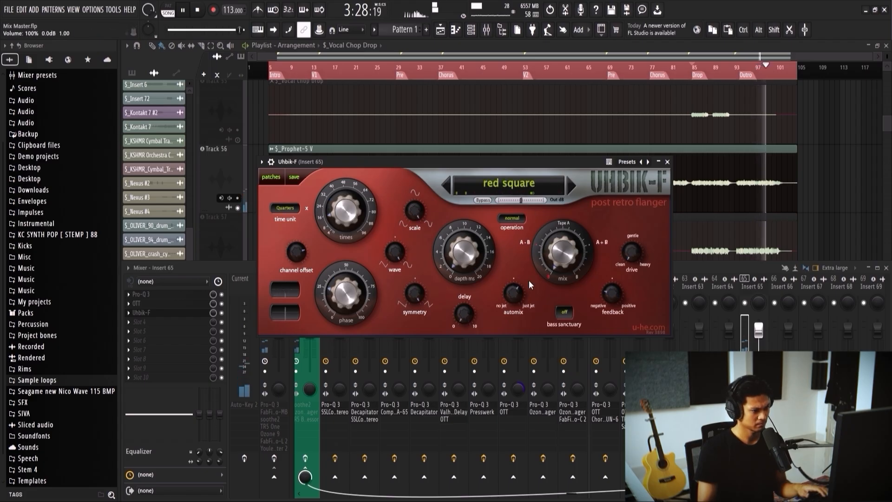
pyautogui.click(516, 186)
pyautogui.click(548, 450)
pyautogui.click(521, 190)
pyautogui.click(557, 464)
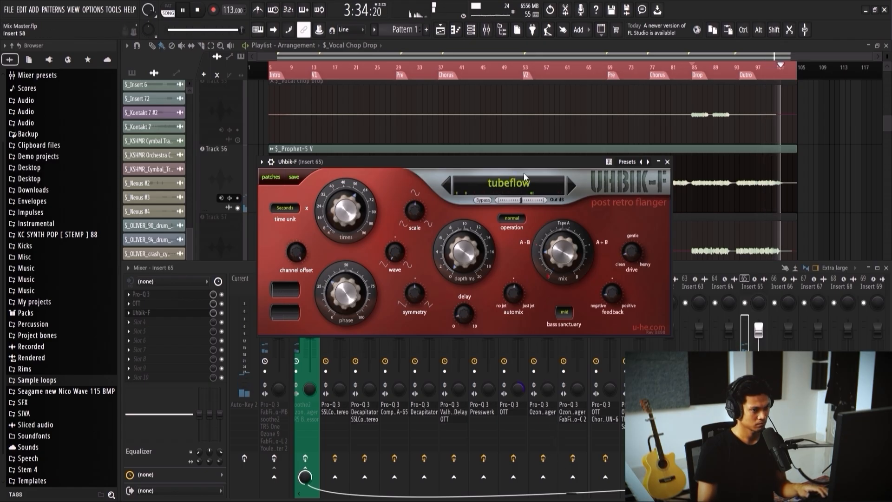
# Step: Play Prophet-5 V from the Drop marker with tubeflow and compare it with Uhbik-F bypassed
pyautogui.click(693, 73)
pyautogui.press('F9')
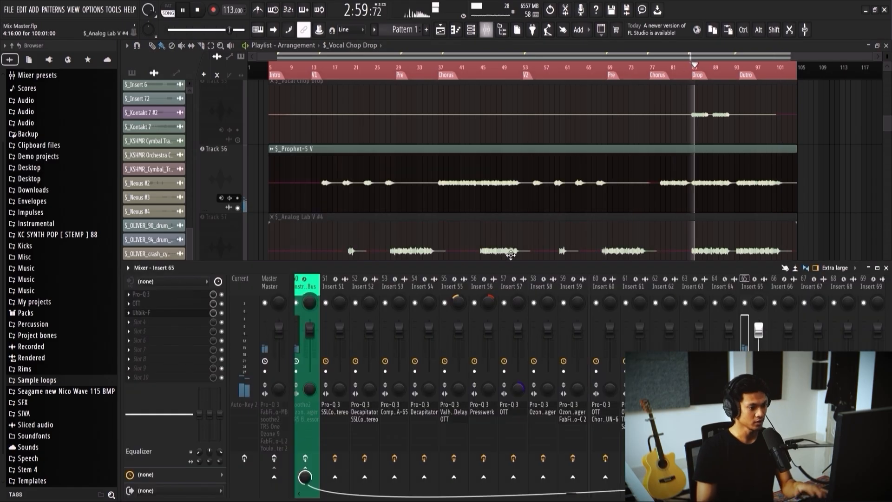
pyautogui.click(163, 314)
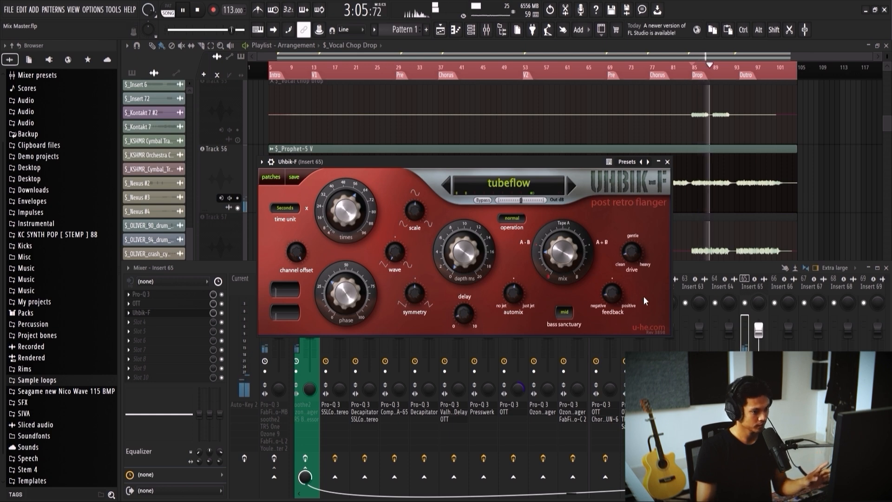
pyautogui.click(223, 317)
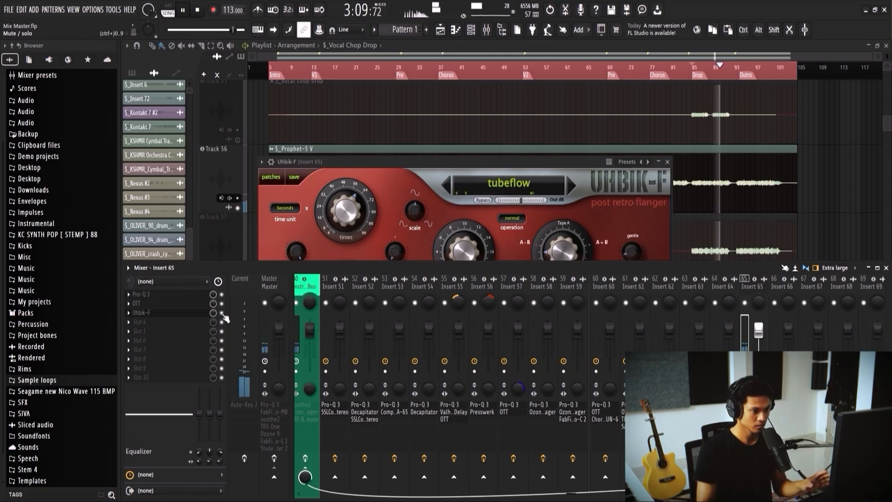
pyautogui.click(367, 165)
pyautogui.press('space')
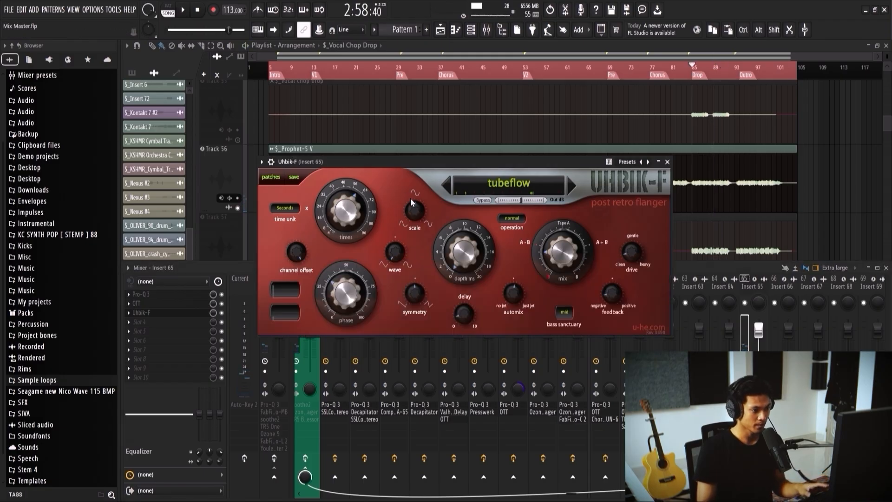
# Step: Turn down Uhbik-F's phase, depth and mix during playback, then compare the effect on and off
pyautogui.press('space')
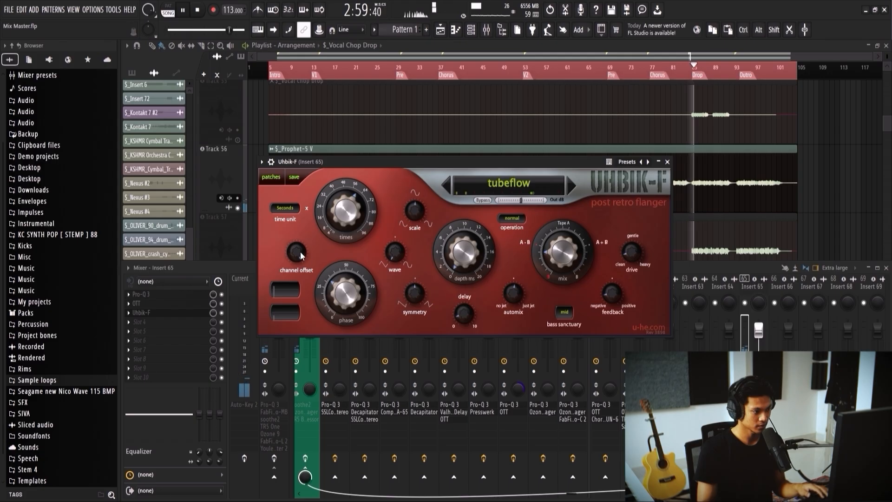
pyautogui.moveTo(347, 284); pyautogui.dragTo(346, 307)
pyautogui.moveTo(448, 268); pyautogui.dragTo(449, 288)
pyautogui.moveTo(562, 253); pyautogui.dragTo(563, 268)
pyautogui.click(224, 318)
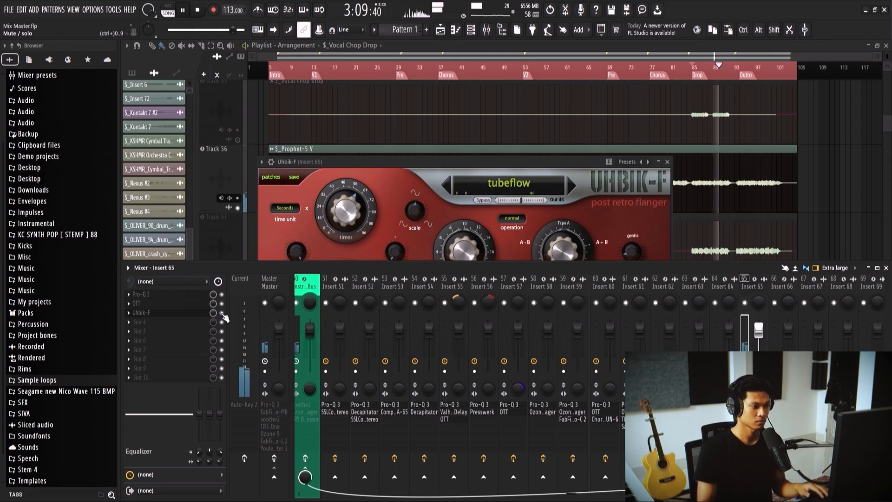
pyautogui.press('space')
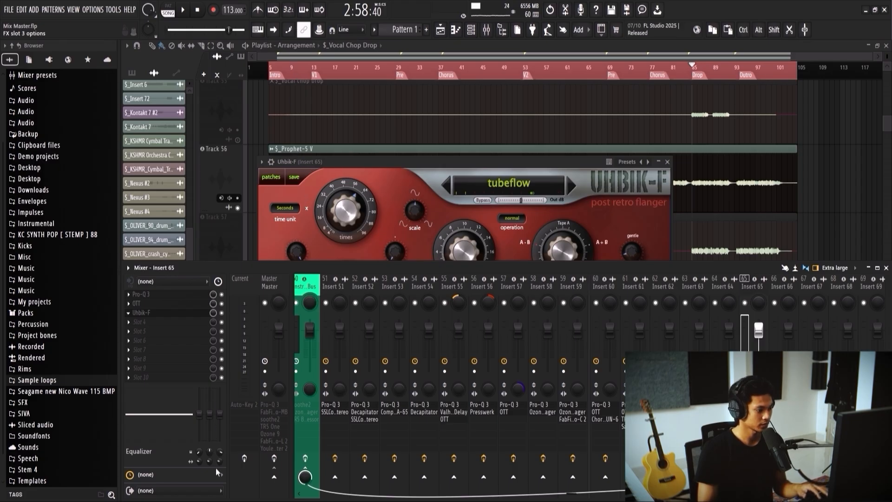
# Step: Replace Uhbik-F with Fruity Flangus on Insert 65 and load its Deep chorus preset during playback from the Drop
pyautogui.moveTo(349, 161); pyautogui.dragTo(387, 164)
pyautogui.press('space')
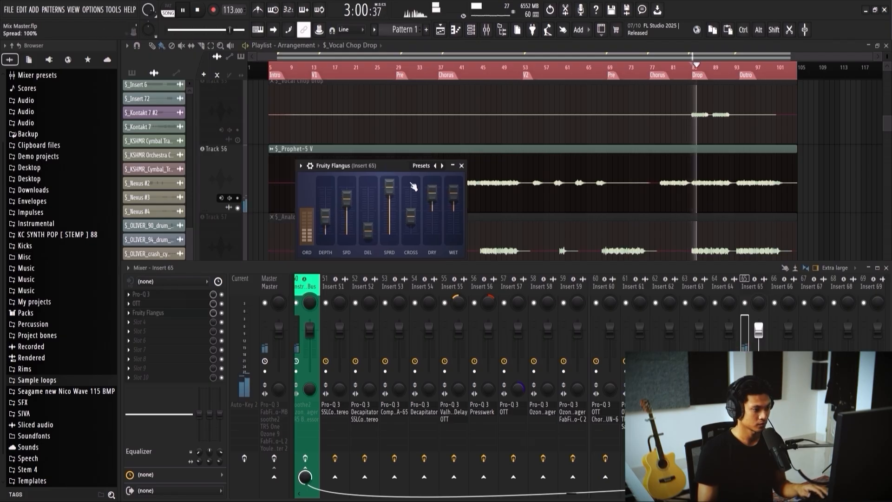
pyautogui.click(421, 166)
pyautogui.click(446, 204)
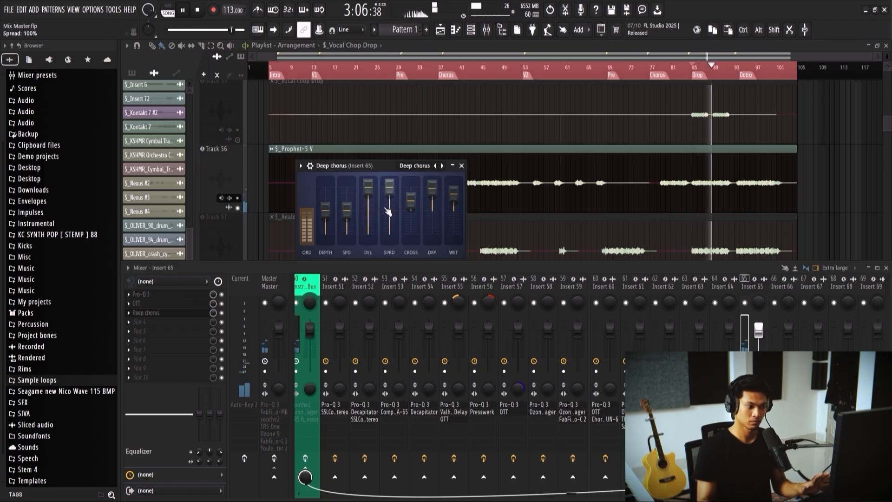
# Step: Raise Deep chorus's depth, adjust its dry level, set the wet level to 84% and compare the effect bypassed
pyautogui.click(221, 313)
pyautogui.moveTo(326, 223); pyautogui.dragTo(326, 213)
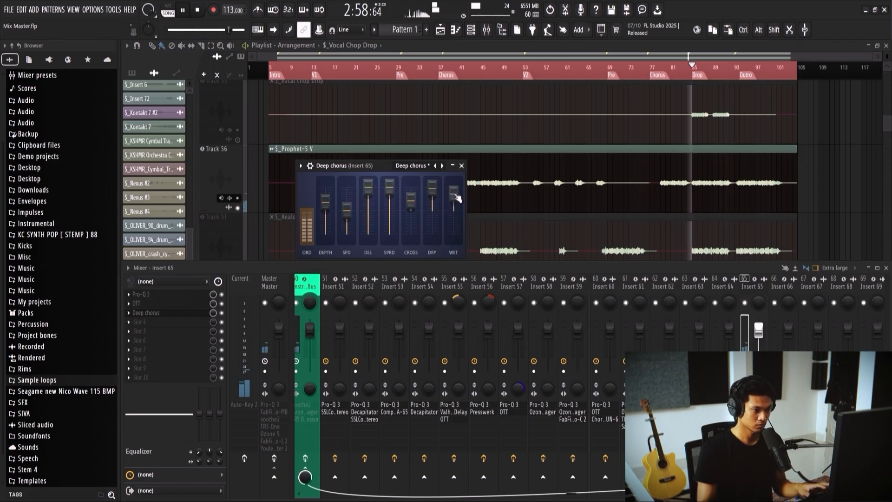
pyautogui.click(222, 313)
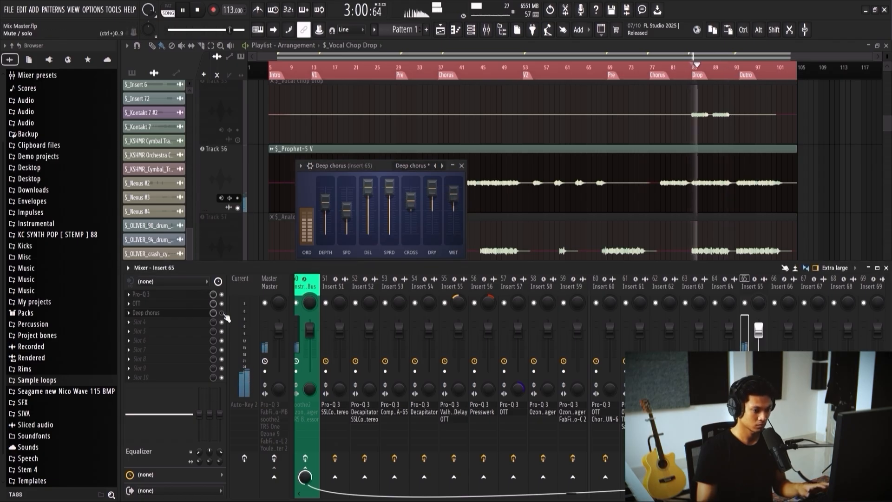
pyautogui.moveTo(432, 187); pyautogui.dragTo(432, 210)
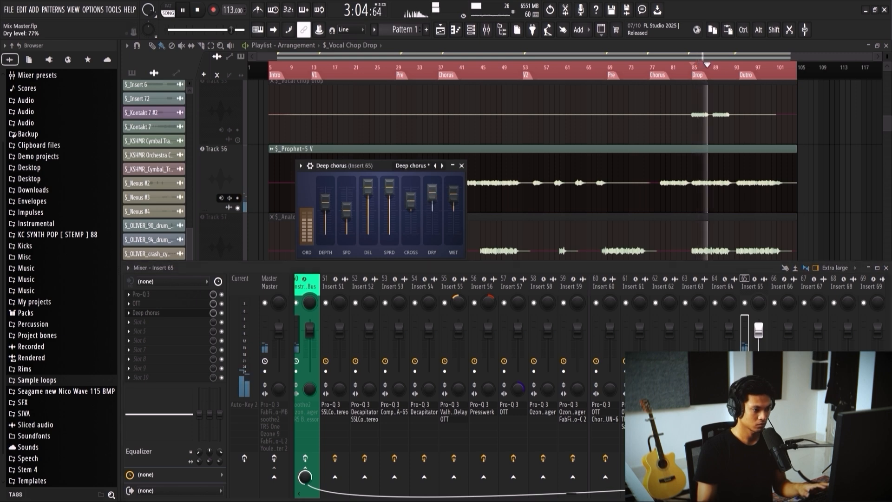
pyautogui.moveTo(453, 200)
pyautogui.mouseDown()
pyautogui.moveTo(452, 210)
pyautogui.moveTo(453, 201)
pyautogui.mouseUp()
pyautogui.press('space')
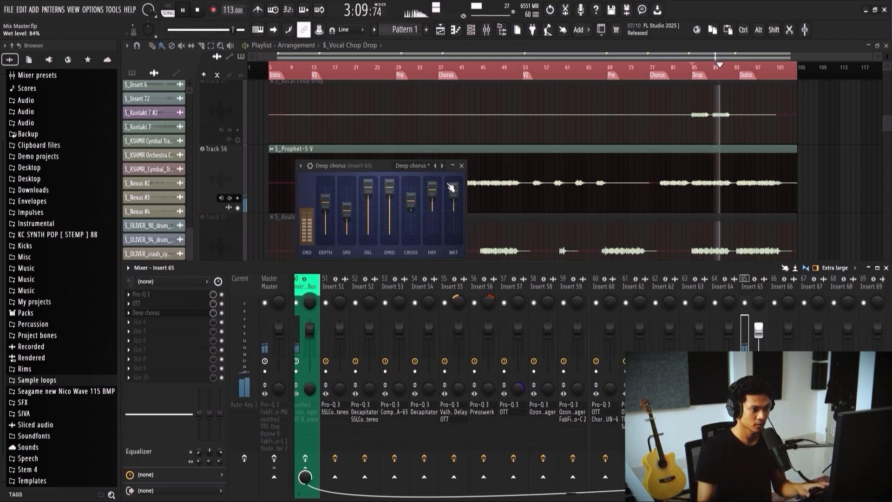
pyautogui.click(462, 166)
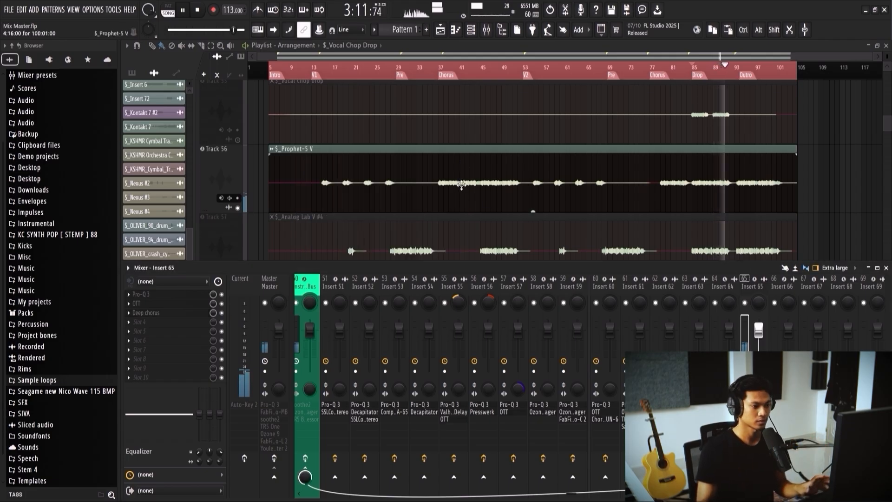
# Step: Unmute Analog Lab V #4 alongside Prophet-5 V and audition it from the Drop marker
pyautogui.scroll(1, 518, 191)
pyautogui.scroll(-2, 496, 174)
pyautogui.press('space')
pyautogui.click(238, 209)
pyautogui.press('F9')
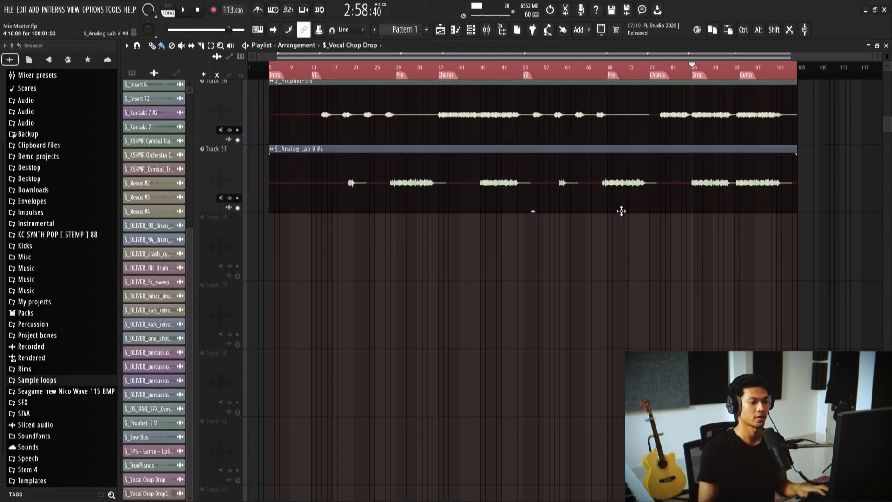
pyautogui.keyDown('alt'); pyautogui.rightClick(694, 180); pyautogui.keyUp('alt')
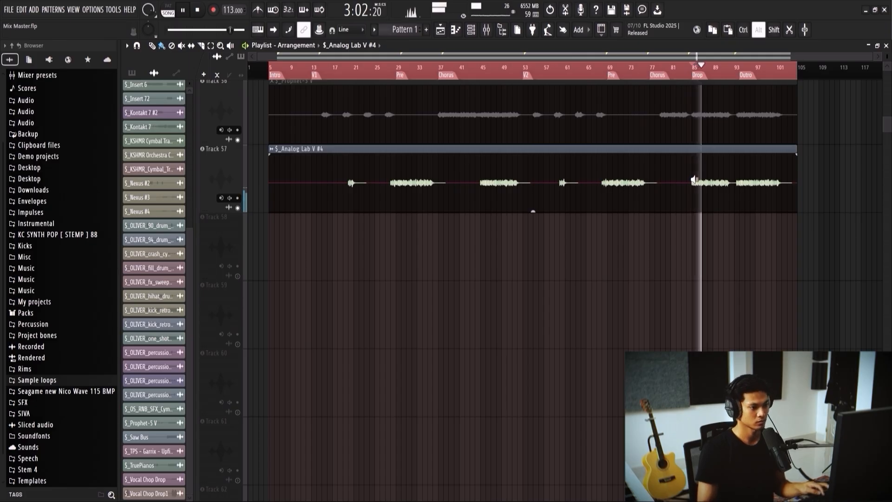
pyautogui.click(694, 180)
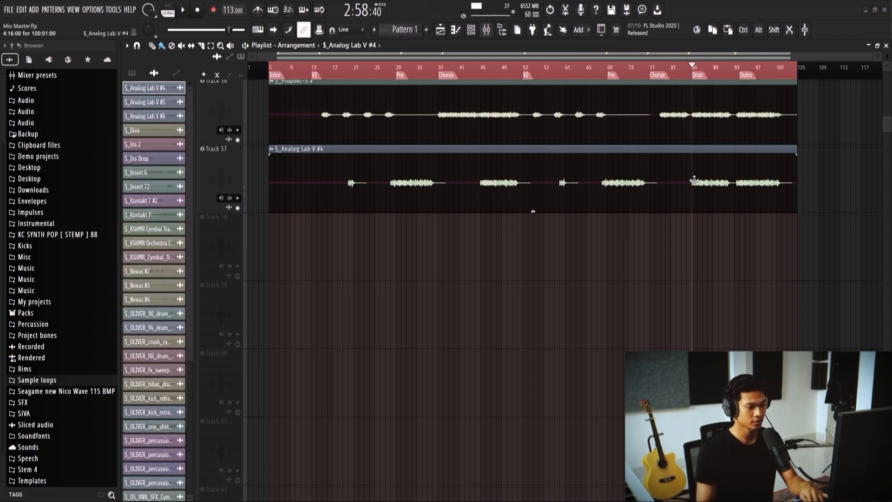
# Step: Add Pro-Q 3 on Insert 66 and, during playback, cut 4.47 dB near 757 Hz and boost 3.31 dB near 2057 Hz
pyautogui.press('F9')
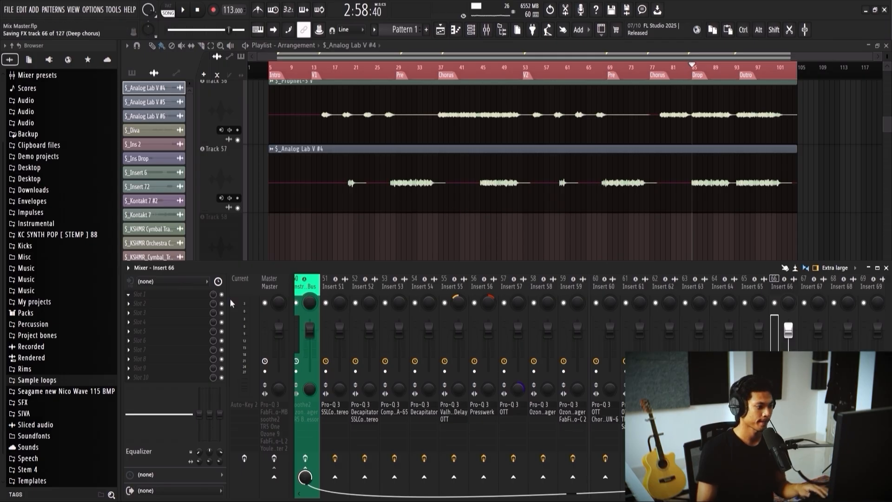
pyautogui.press('space')
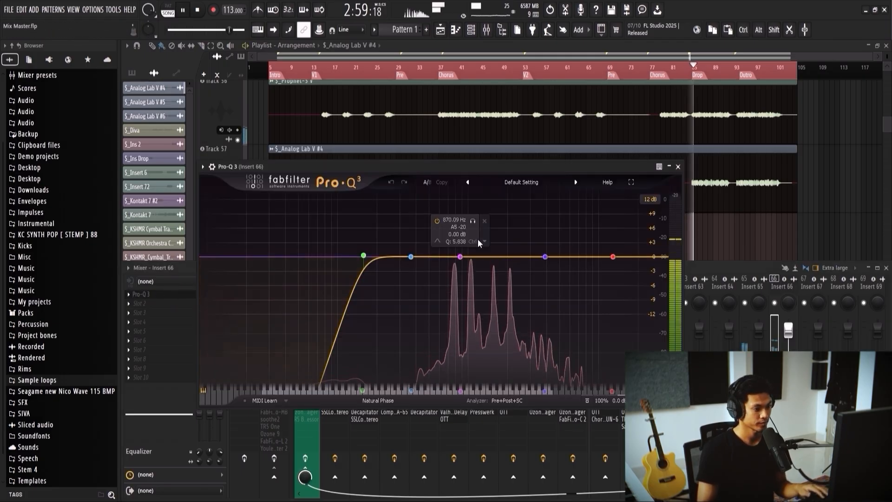
pyautogui.moveTo(461, 256); pyautogui.dragTo(457, 276)
pyautogui.scroll(1, 457, 277)
pyautogui.moveTo(513, 256); pyautogui.dragTo(571, 263)
pyautogui.moveTo(456, 276); pyautogui.dragTo(452, 278)
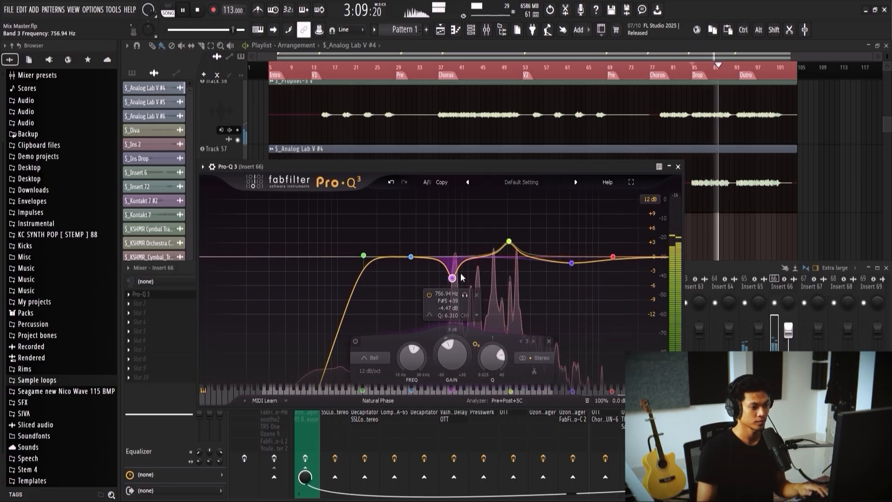
# Step: Solo the 2 kHz boost and the low-mid cut bands in turn, then hear Analog Lab V #4 together with Prophet-5 V
pyautogui.moveTo(510, 240)
pyautogui.click(521, 204)
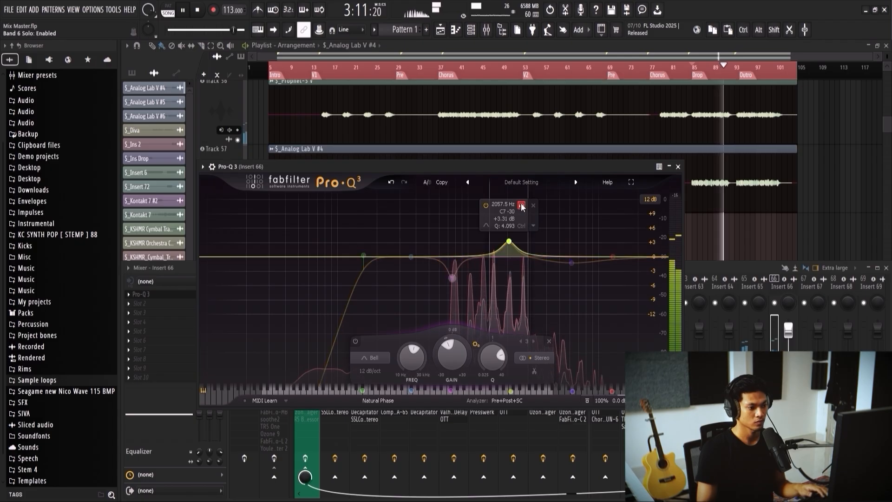
pyautogui.moveTo(453, 278)
pyautogui.click(465, 294)
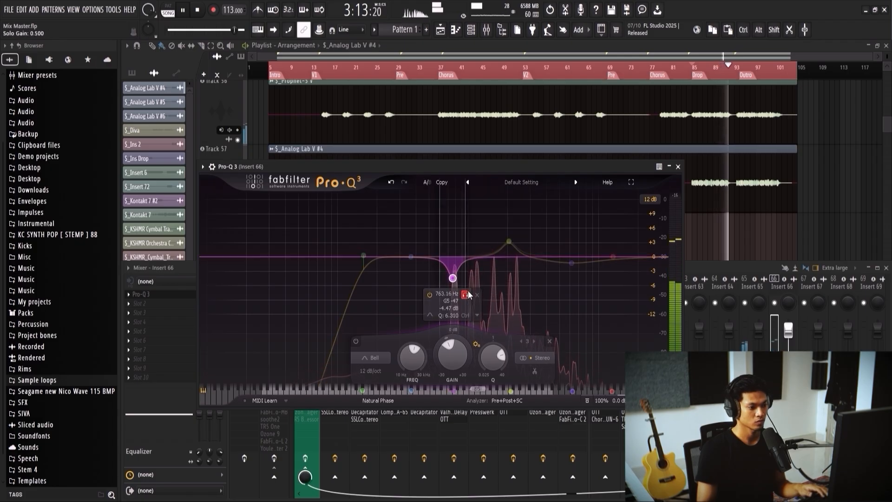
pyautogui.click(678, 166)
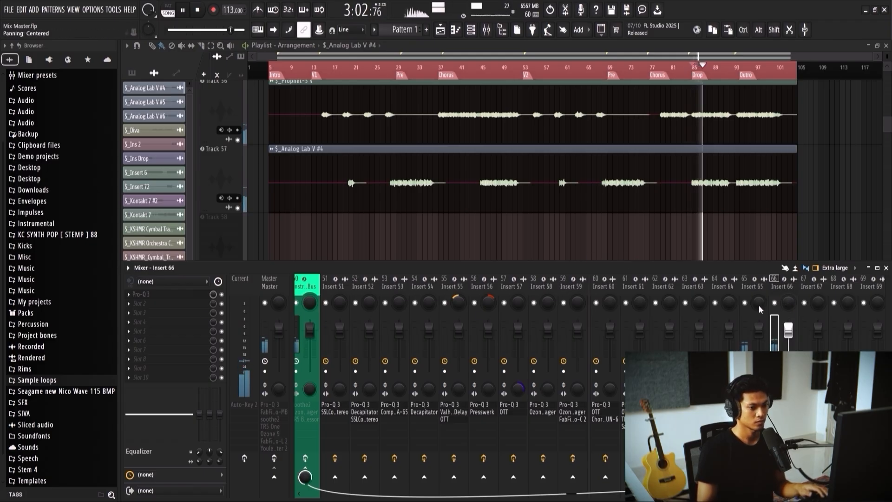
pyautogui.scroll(3, 677, 188)
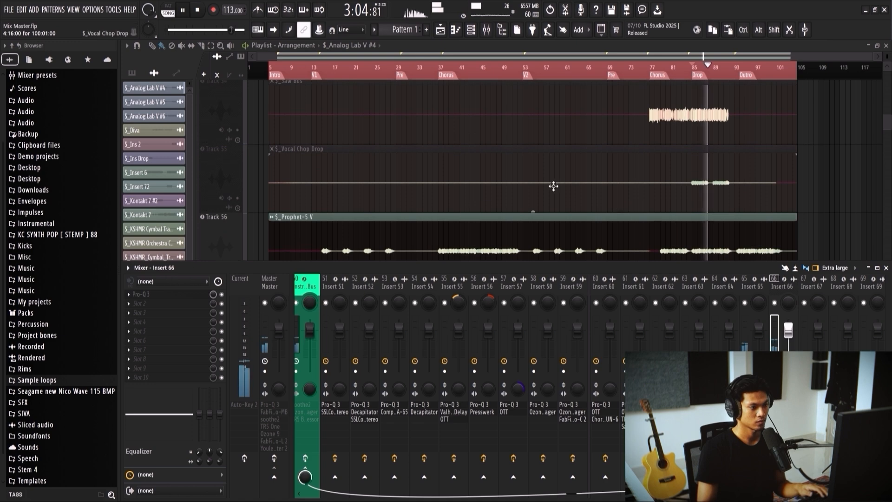
pyautogui.scroll(-3, 561, 199)
# Step: Add Decapitator on Insert 66, adjust its tone and set the drive to 3.9 during playback
pyautogui.press('space')
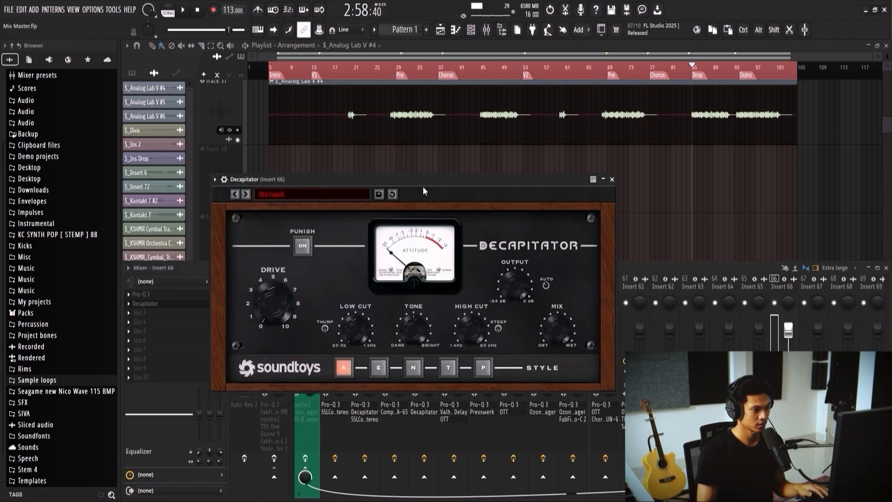
pyautogui.press('space')
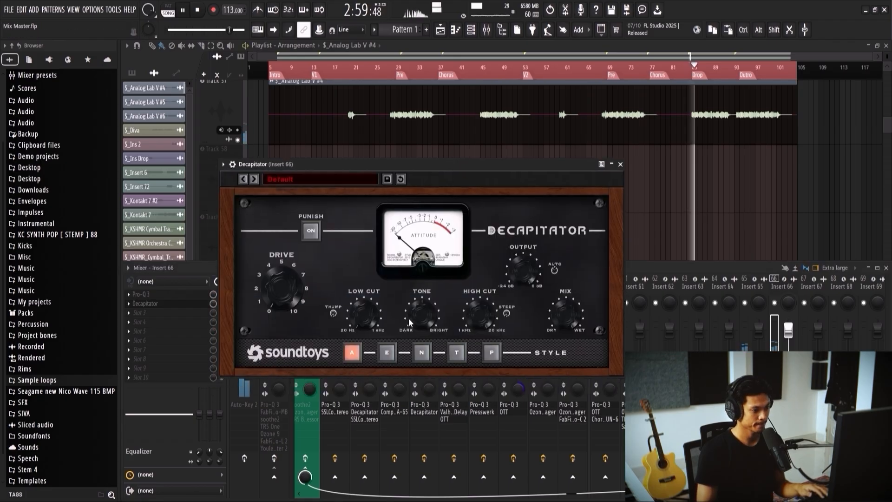
pyautogui.moveTo(423, 314); pyautogui.dragTo(423, 324)
pyautogui.moveTo(283, 283); pyautogui.dragTo(282, 267)
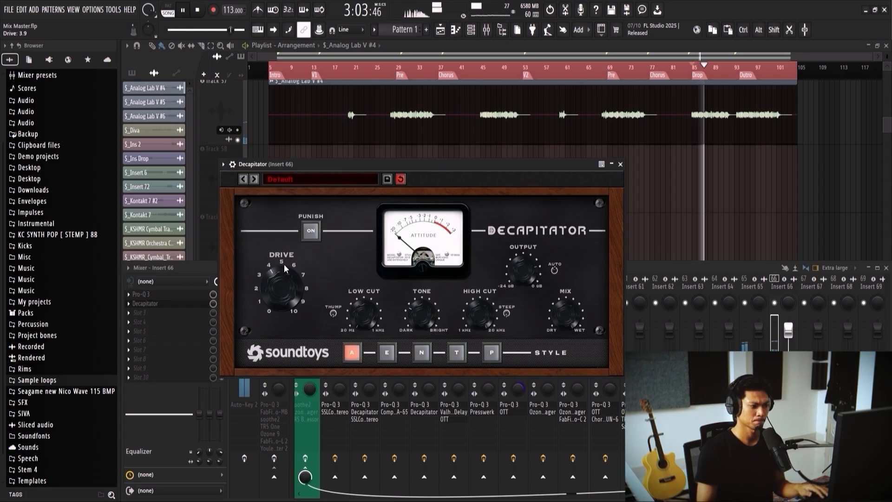
# Step: Mute Prophet-5 V, adjust Insert 66's stereo separation and replay Analog Lab V #4 from the Drop
pyautogui.scroll(2, 232, 135)
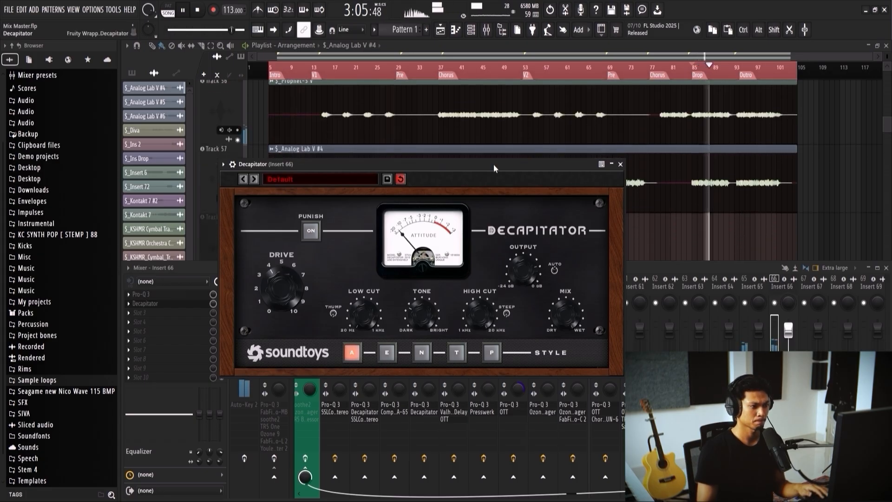
pyautogui.click(238, 140)
pyautogui.press('F9')
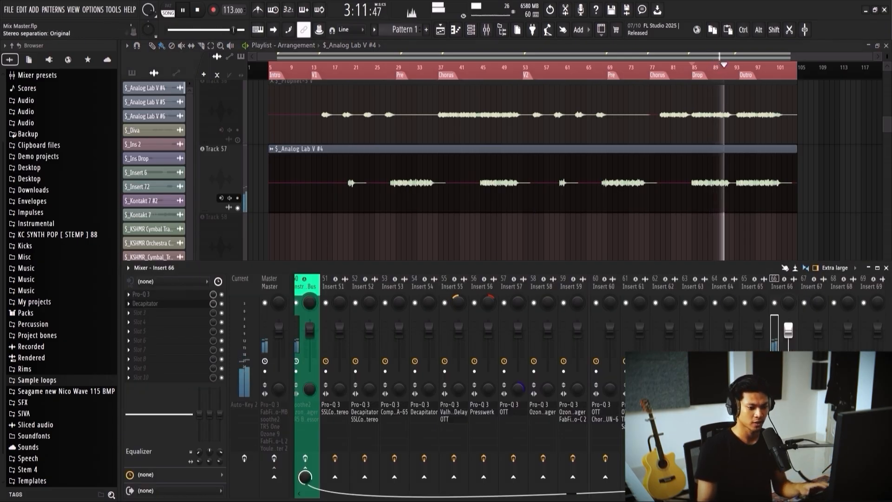
pyautogui.moveTo(789, 389); pyautogui.dragTo(788, 374)
pyautogui.press('space')
pyautogui.press('space')
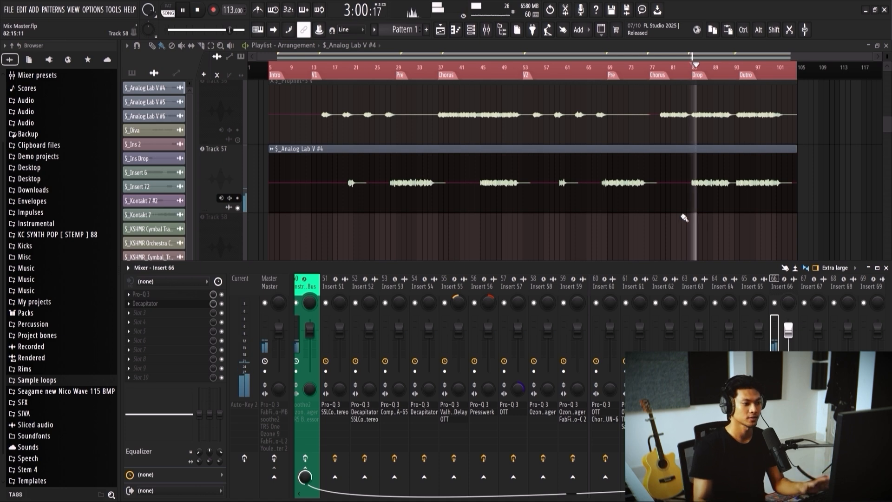
pyautogui.press('space')
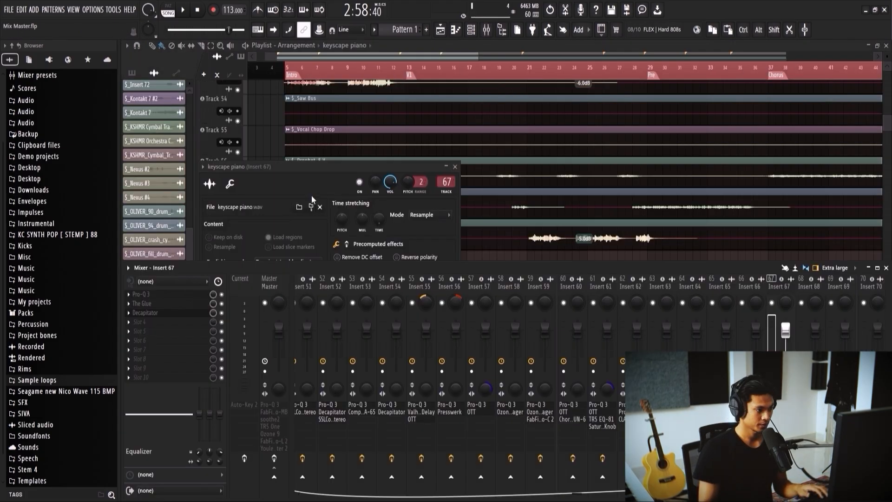
# Step: Inspect Pro-Q 3 on keyscape piano's Insert 67 and play the Intro with The Glue and Decapitator bypassed
pyautogui.moveTo(354, 167); pyautogui.dragTo(458, 260)
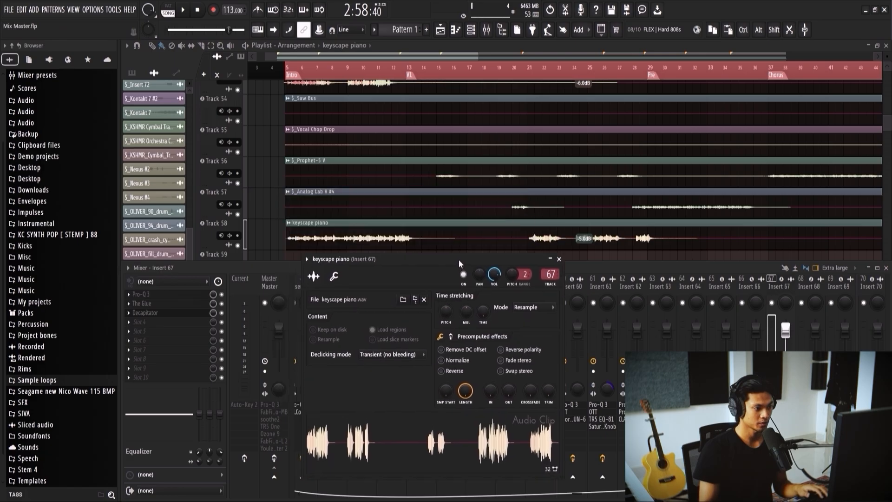
pyautogui.scroll(-2, 406, 193)
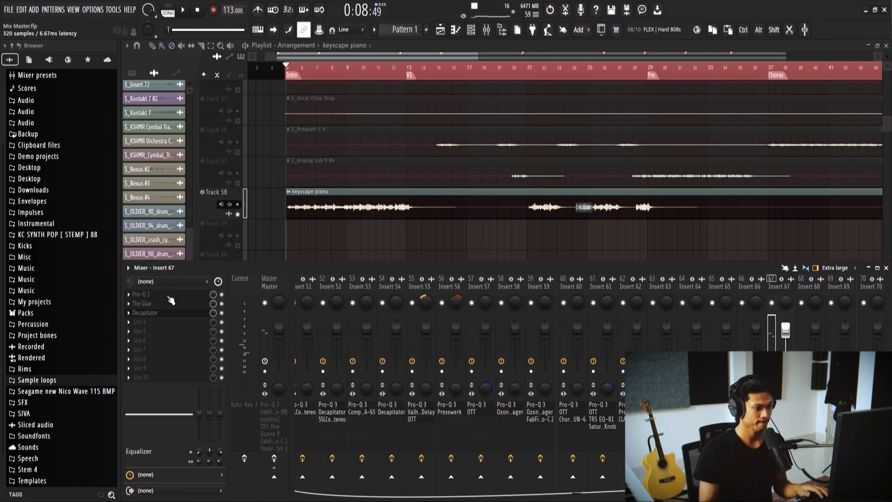
pyautogui.click(153, 294)
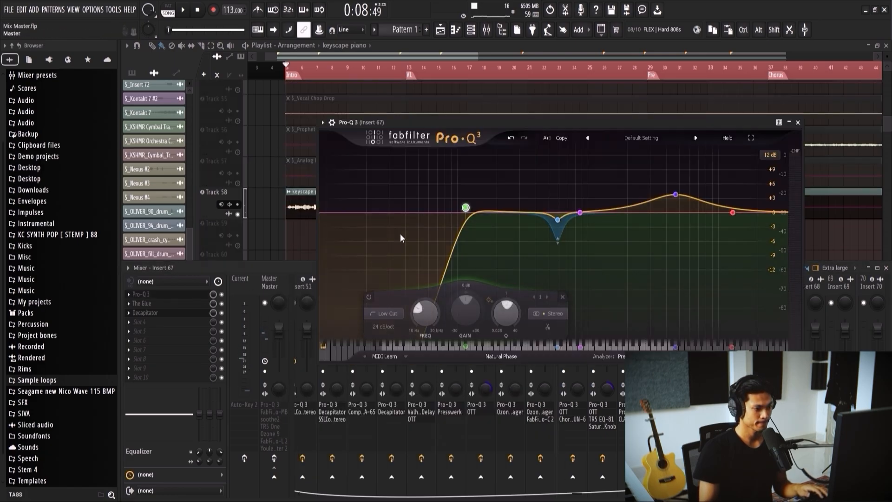
pyautogui.click(221, 316)
pyautogui.press('space')
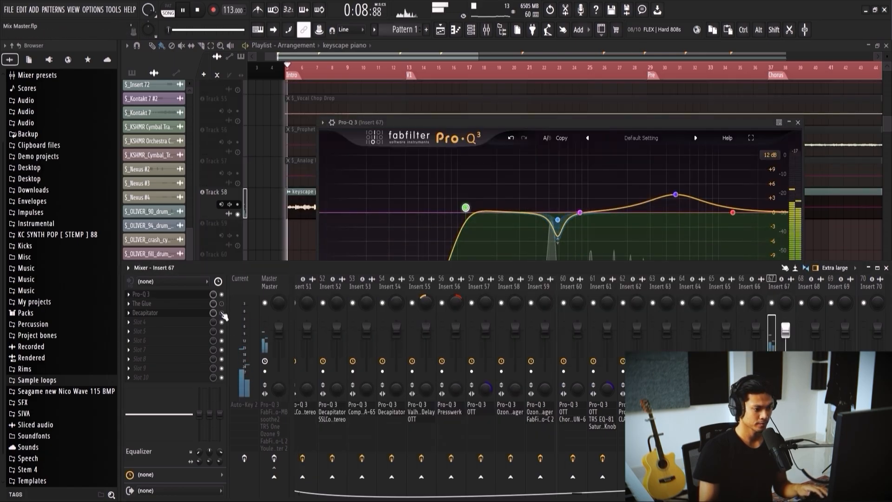
pyautogui.click(487, 113)
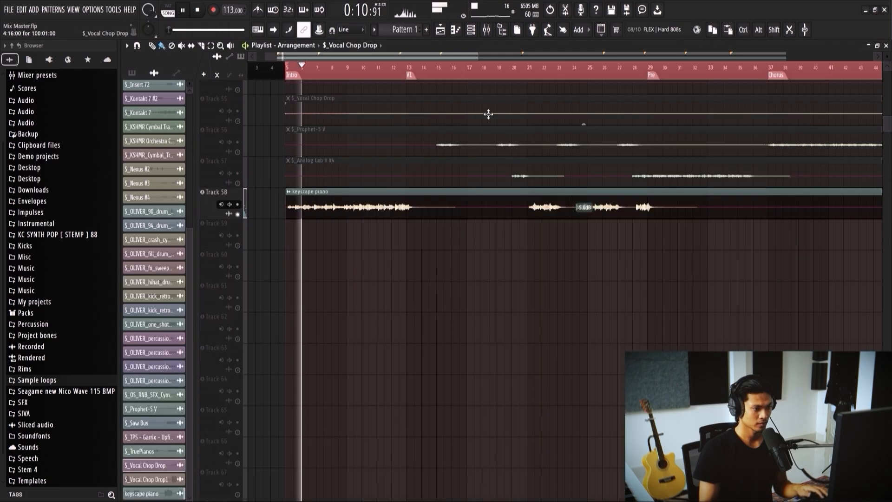
pyautogui.press('F9')
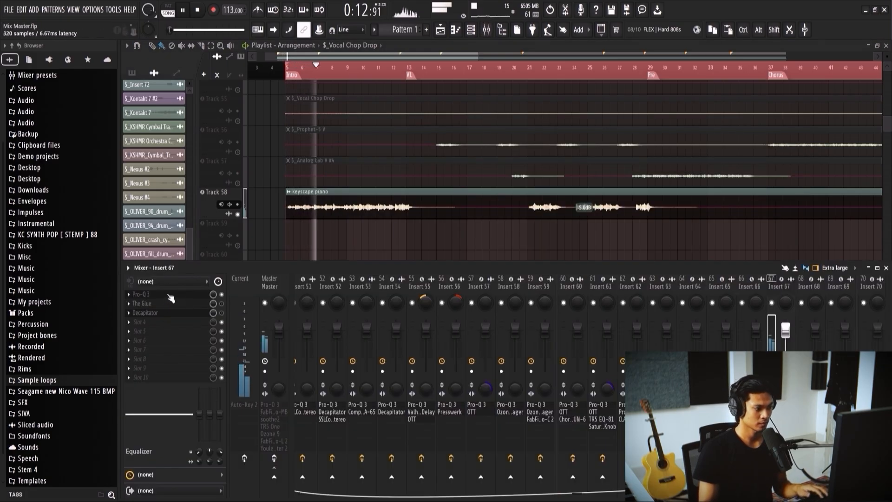
pyautogui.press('space')
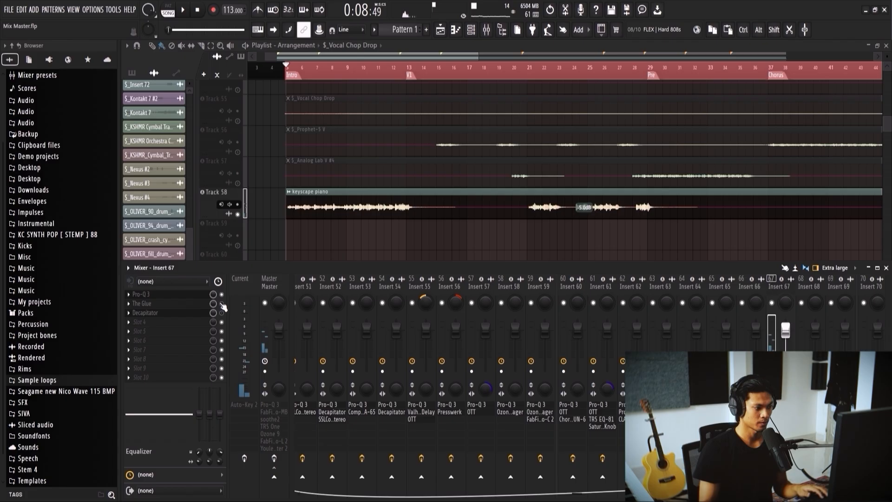
# Step: Inspect The Glue and Decapitator on Insert 67, switching Decapitator back on while playing keyscape piano from the Intro
pyautogui.click(191, 304)
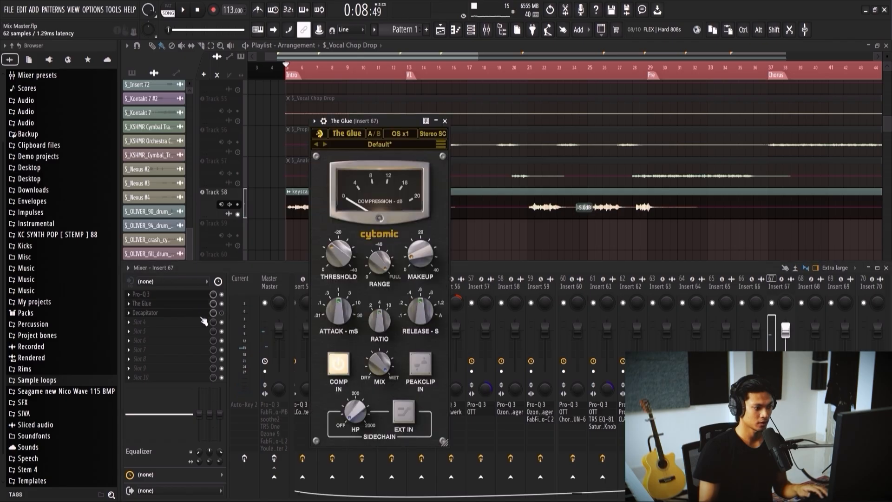
pyautogui.click(226, 318)
pyautogui.press('space')
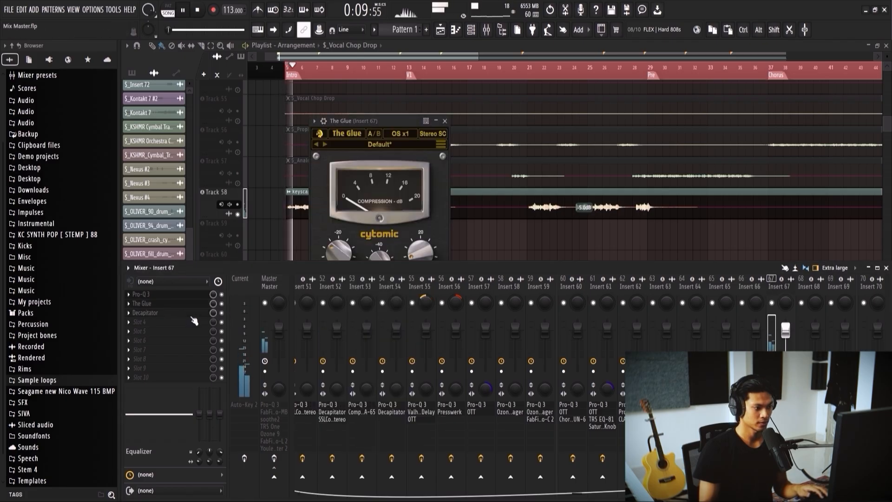
pyautogui.click(191, 313)
pyautogui.moveTo(441, 150); pyautogui.dragTo(615, 107)
pyautogui.moveTo(635, 92); pyautogui.dragTo(644, 85)
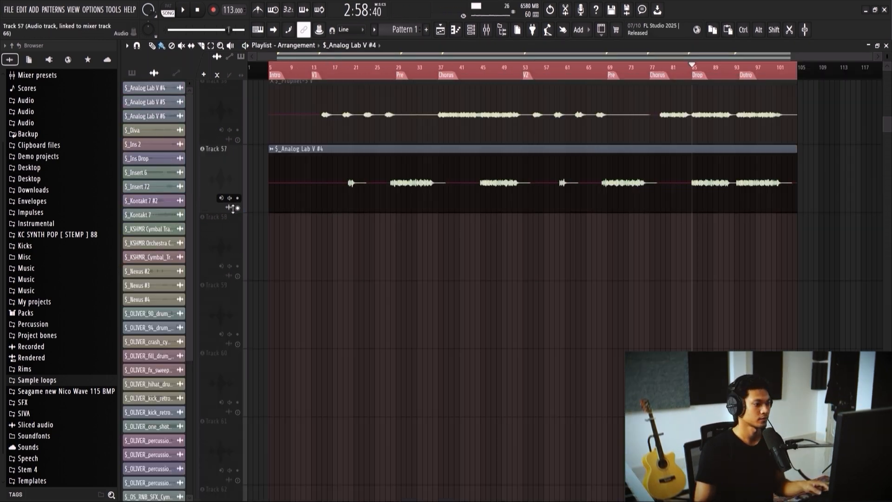
# Step: Unmute all tracks and play the full arrangement from the Intro marker while looking over the tracks
pyautogui.keyDown('alt'); pyautogui.click(238, 208); pyautogui.keyUp('alt')
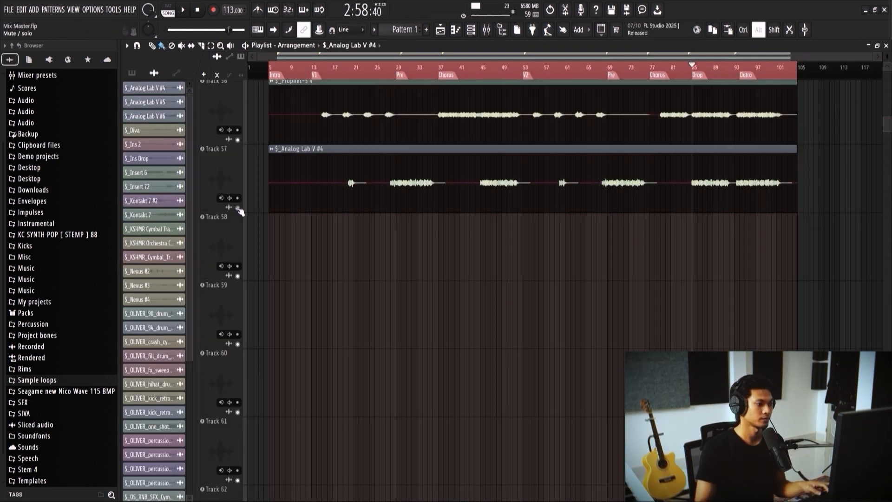
pyautogui.click(284, 77)
pyautogui.press('space')
pyautogui.scroll(1, 317, 193)
pyautogui.scroll(-1, 317, 194)
pyautogui.scroll(5, 306, 261)
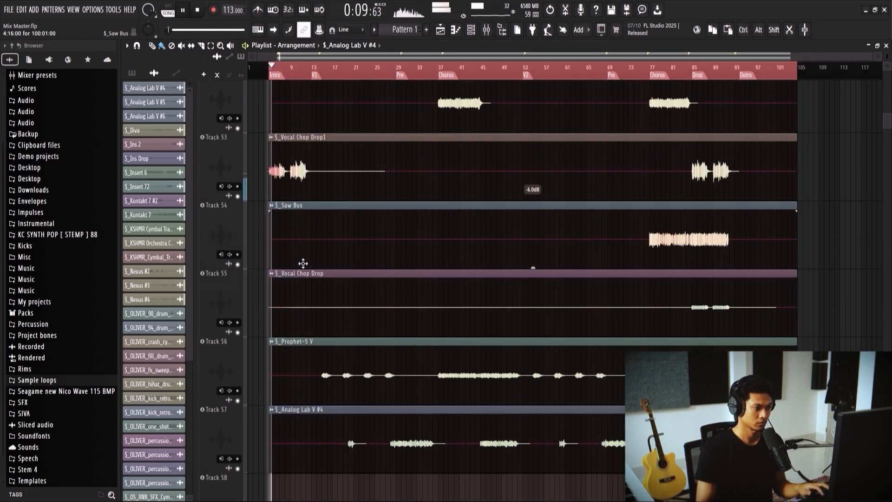
# Step: Look over the instrument tracks in the playlist while the arrangement plays, fitting all tracks under the Instrument Bus into view
pyautogui.scroll(1, 277, 251)
pyautogui.scroll(3, 274, 249)
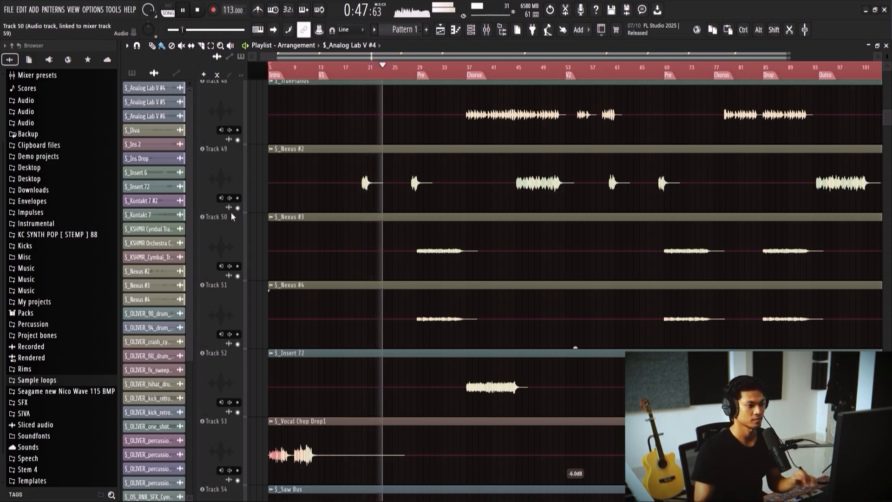
pyautogui.scroll(-1, 316, 227)
pyautogui.scroll(-4, 316, 227)
pyautogui.scroll(-3, 315, 228)
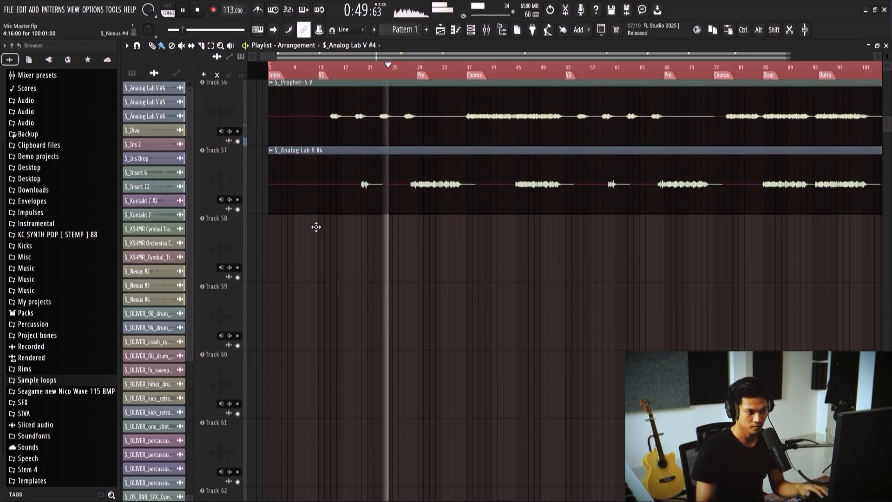
pyautogui.keyDown('ctrl'); pyautogui.scroll(-1, 345, 249); pyautogui.keyUp('ctrl')
pyautogui.scroll(8, 344, 253)
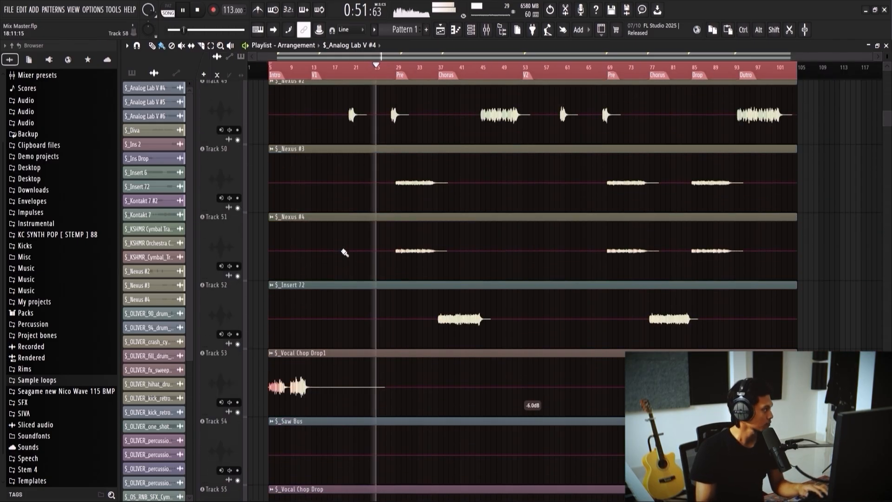
pyautogui.scroll(5, 344, 252)
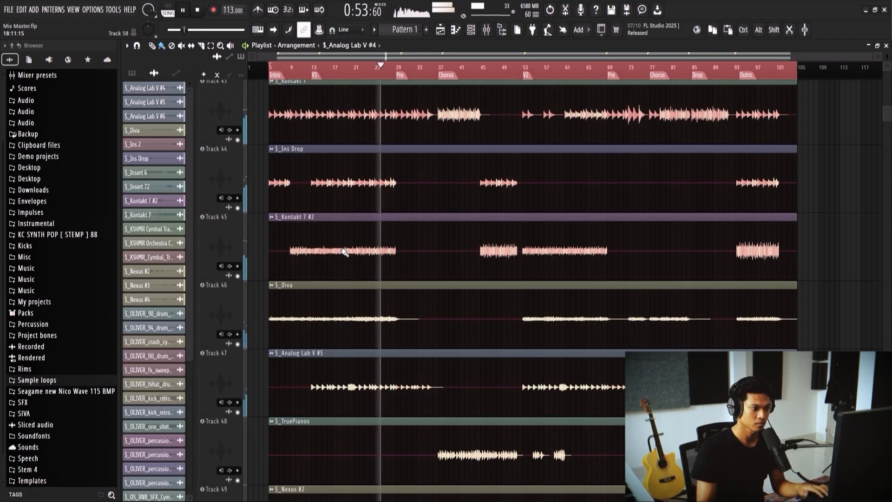
pyautogui.scroll(2, 344, 252)
pyautogui.keyDown('alt'); pyautogui.scroll(-3, 344, 252); pyautogui.keyUp('alt')
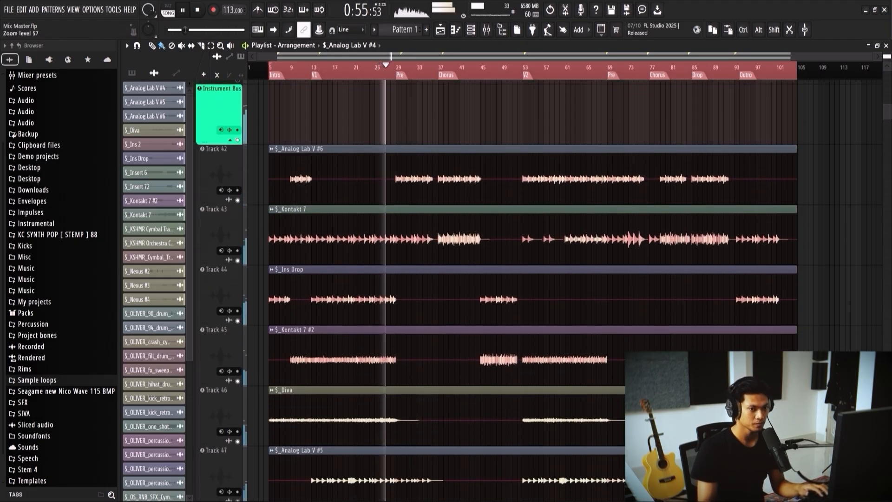
pyautogui.keyDown('alt'); pyautogui.scroll(-3, 374, 250); pyautogui.keyUp('alt')
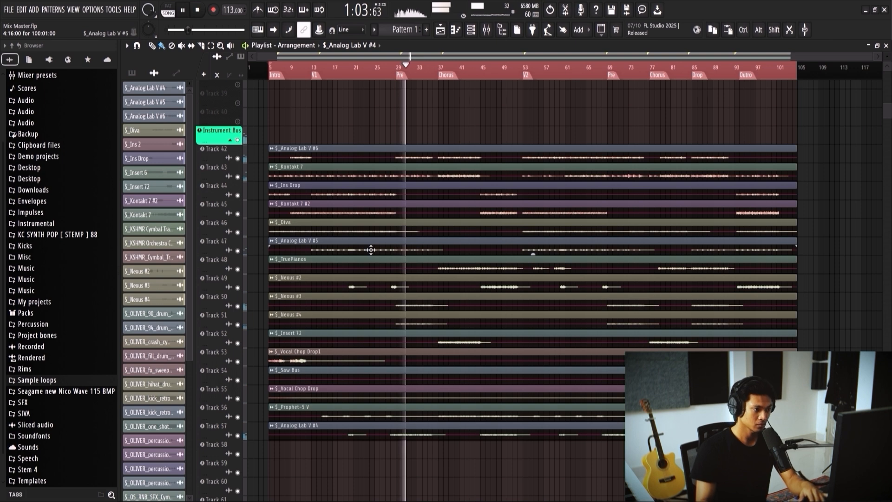
# Step: Select the Kontakt 7 #2 track and add a low-mid bell boost of about 2 dB near 312 Hz in Insert 54's Pro-Q 3
pyautogui.press('F9')
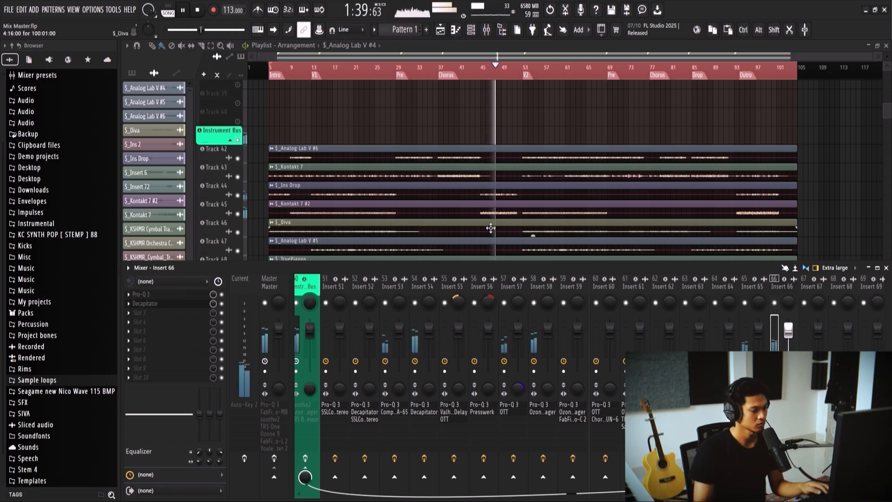
pyautogui.hscroll(-3, 514, 280)
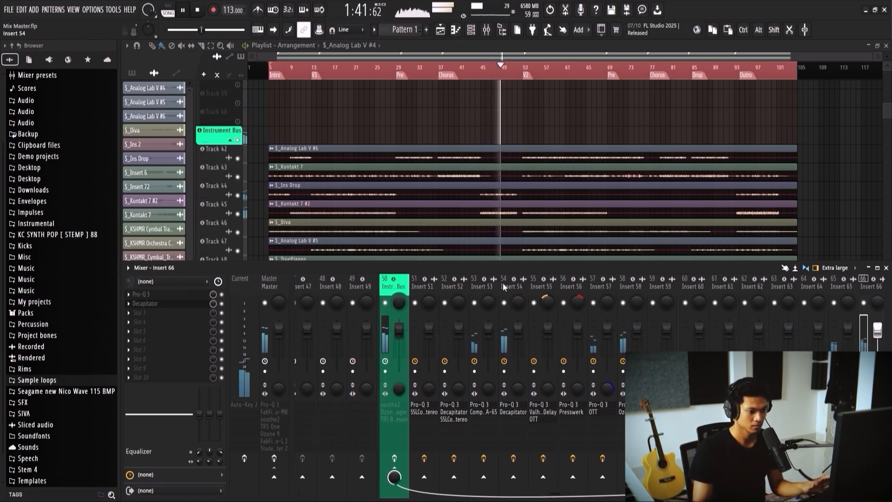
pyautogui.keyDown('alt'); pyautogui.scroll(2, 484, 193); pyautogui.keyUp('alt')
pyautogui.click(488, 162)
pyautogui.press('F9')
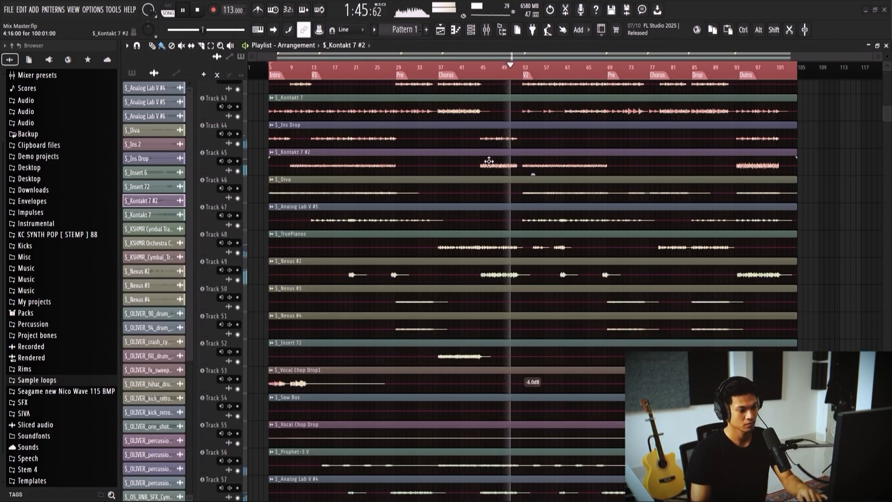
pyautogui.press('F9')
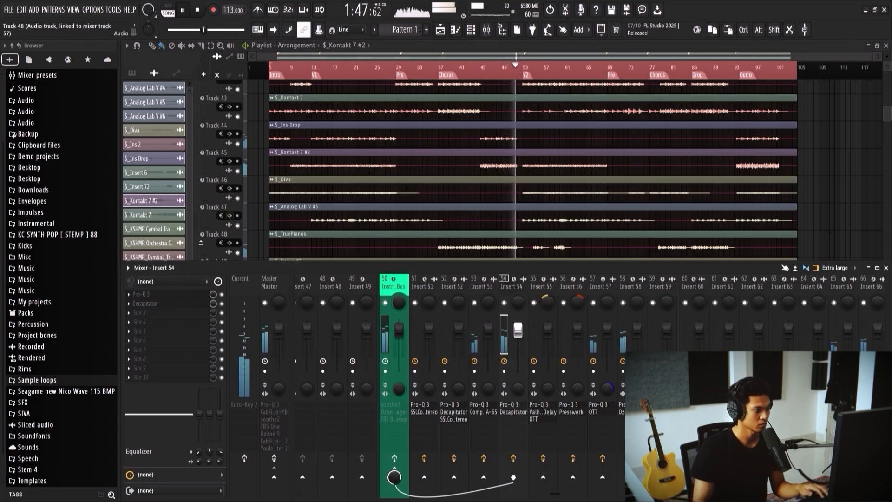
pyautogui.click(145, 294)
pyautogui.moveTo(357, 262); pyautogui.dragTo(343, 238)
pyautogui.scroll(-5, 357, 252)
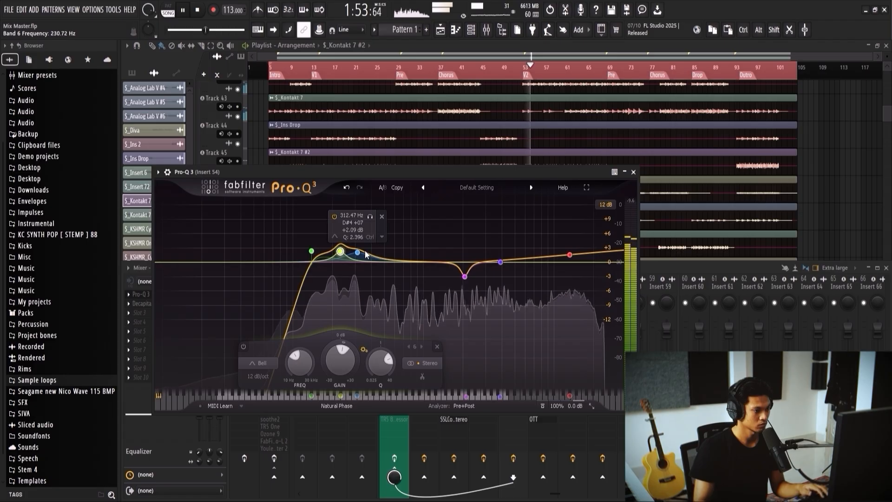
# Step: Remove the adjacent low-mid band and move the low cut to about 89 Hz in Insert 54's Pro-Q 3
pyautogui.click(357, 253)
pyautogui.click(382, 217)
pyautogui.moveTo(340, 251); pyautogui.dragTo(286, 242)
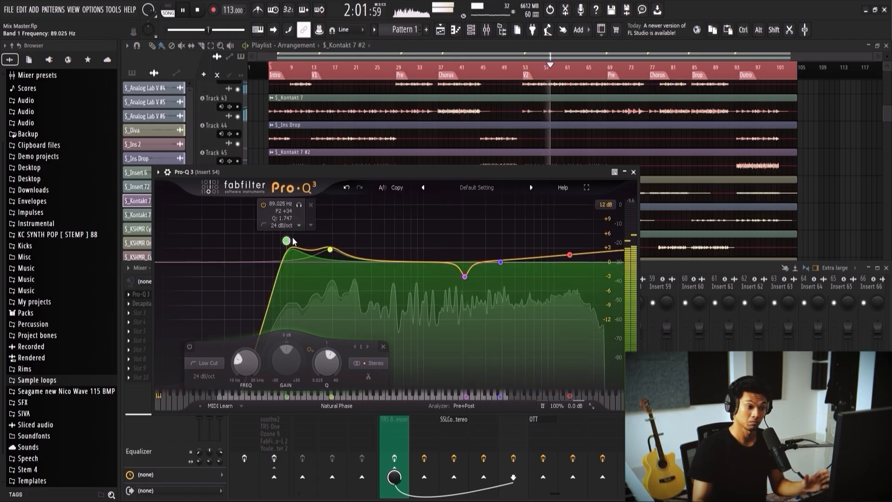
pyautogui.click(625, 173)
pyautogui.click(627, 173)
pyautogui.click(635, 173)
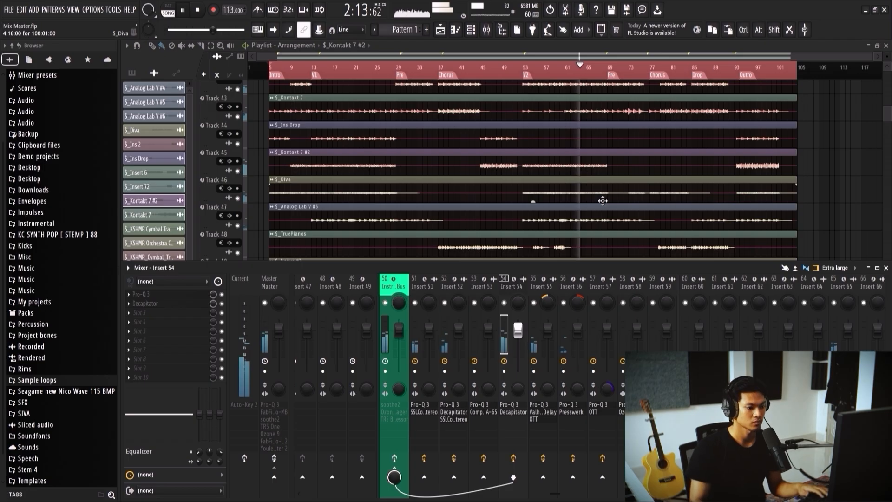
# Step: Check the Nexus #2 track's mixer insert and inspect the OTT settings on Insert 65 during playback
pyautogui.scroll(-3, 601, 200)
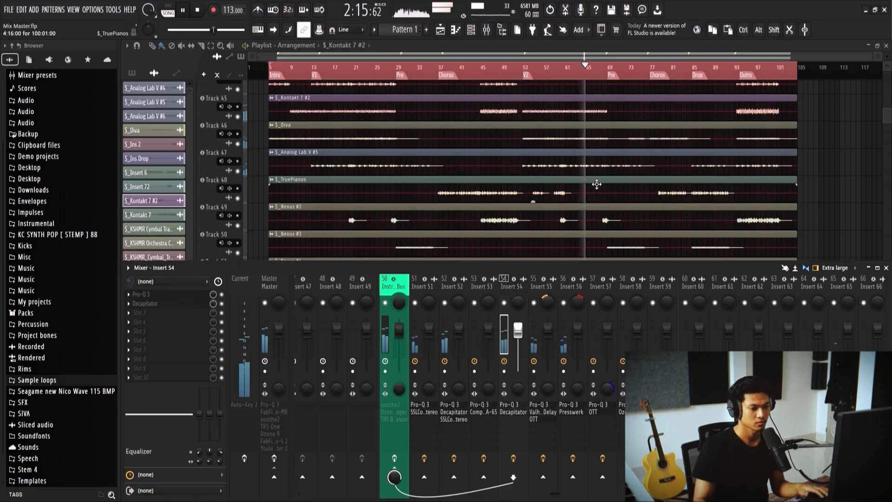
pyautogui.click(552, 190)
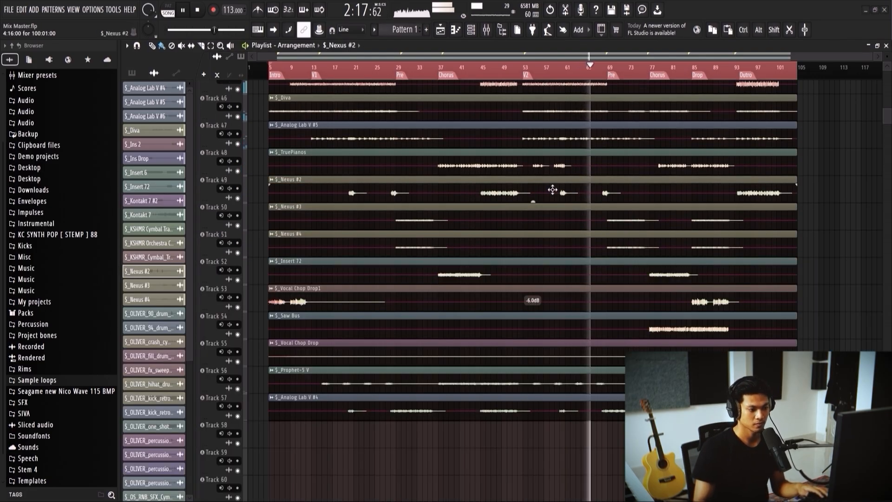
pyautogui.press('F9')
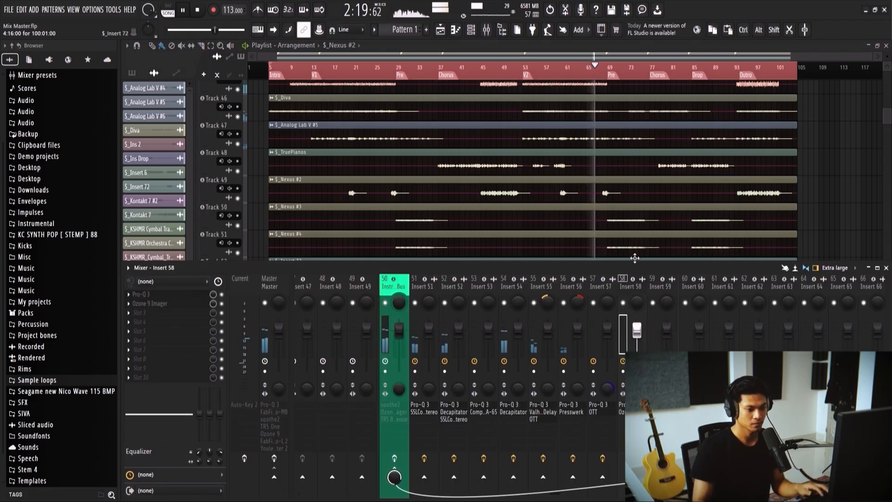
pyautogui.scroll(-3, 683, 295)
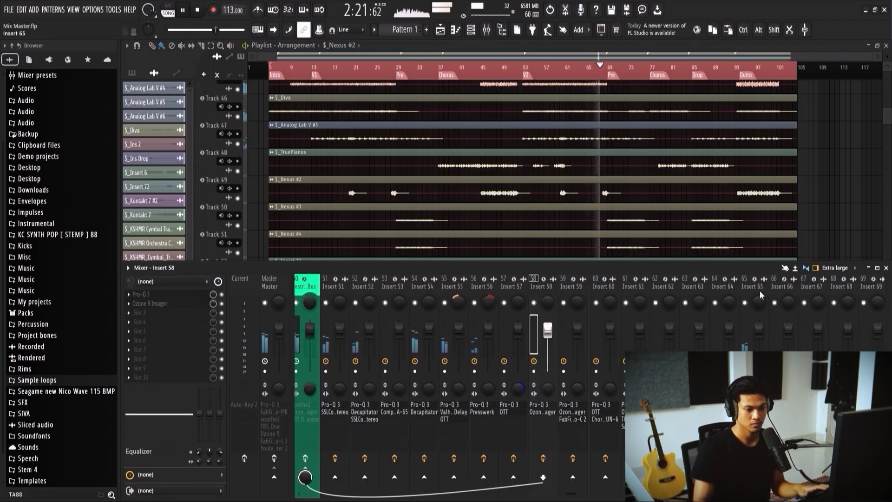
pyautogui.click(759, 293)
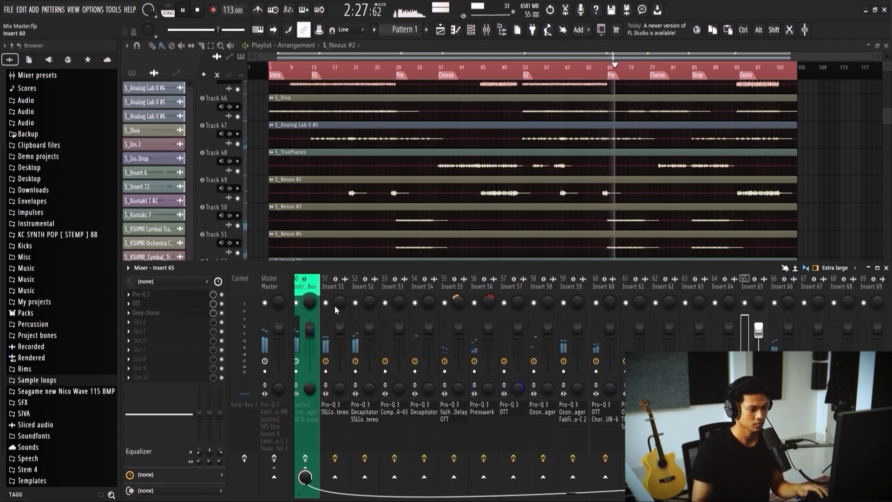
pyautogui.click(172, 305)
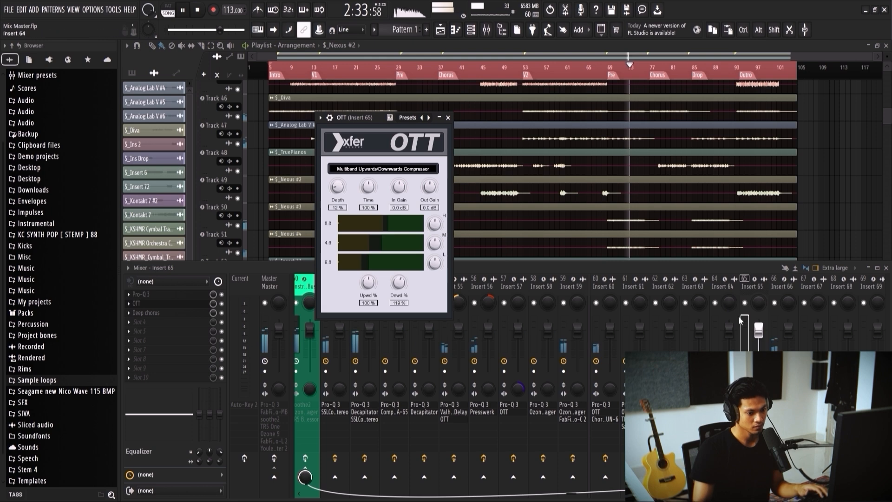
pyautogui.click(746, 295)
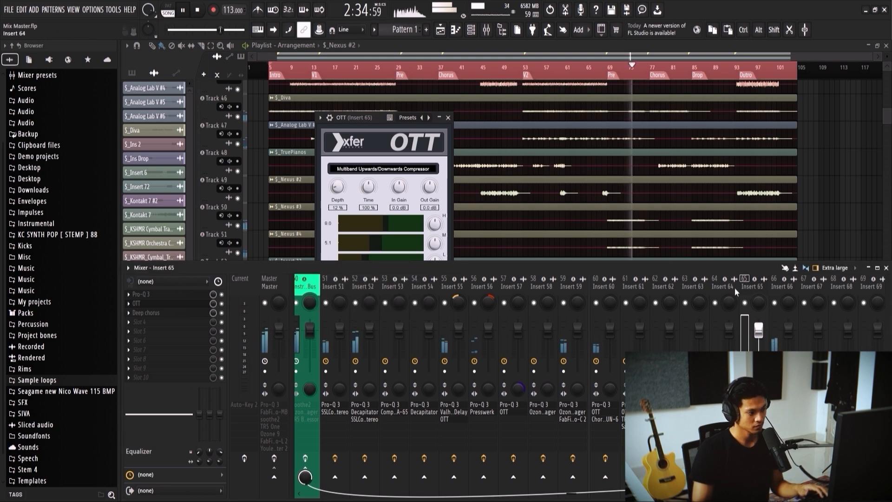
# Step: Reduce the mix level of Deep chorus on Insert 65 and close the Deep chorus and OTT windows
pyautogui.click(191, 313)
pyautogui.moveTo(213, 312); pyautogui.dragTo(213, 317)
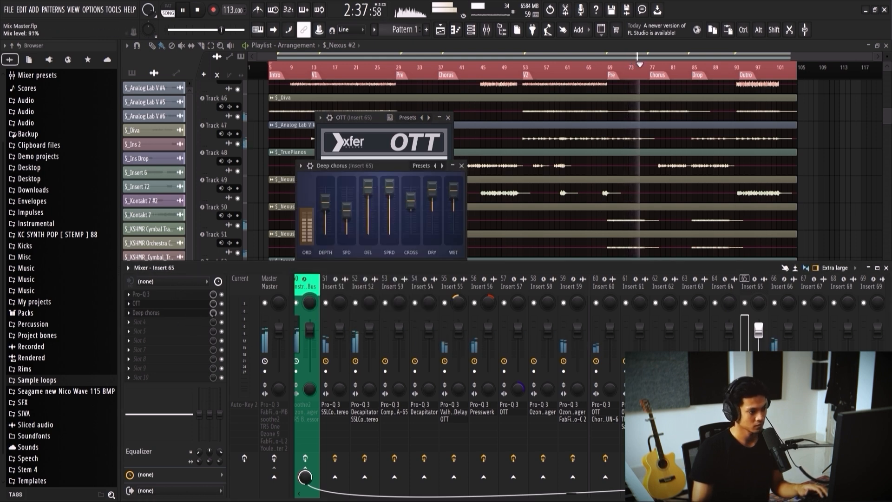
pyautogui.click(461, 165)
pyautogui.click(448, 118)
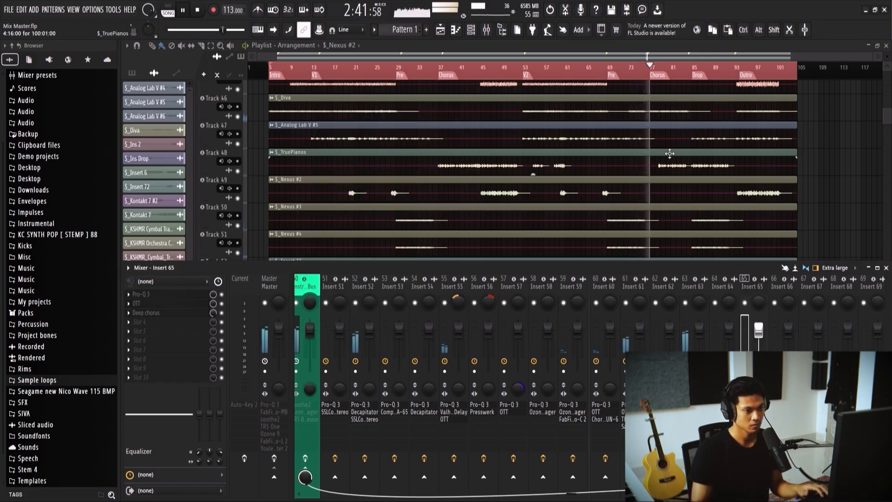
# Step: Select Saw Bus and review its Insert 63 effect chain while the Chorus and Drop play
pyautogui.scroll(-4, 669, 153)
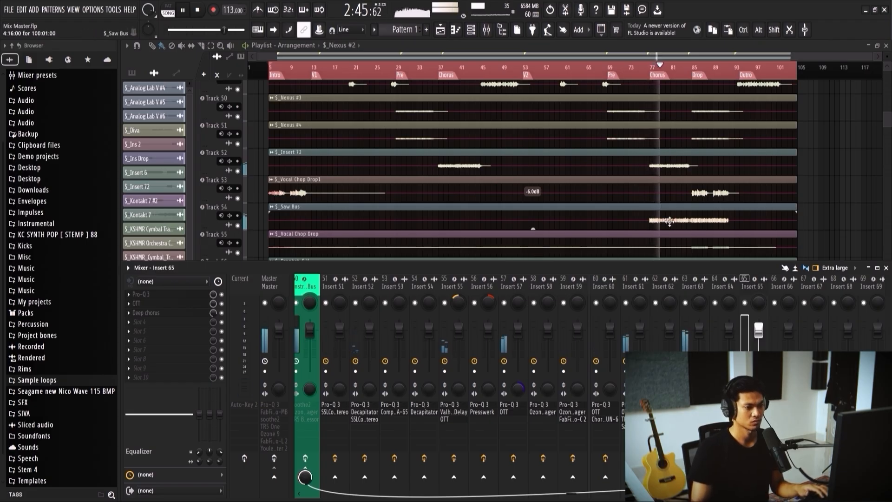
pyautogui.scroll(-4, 654, 196)
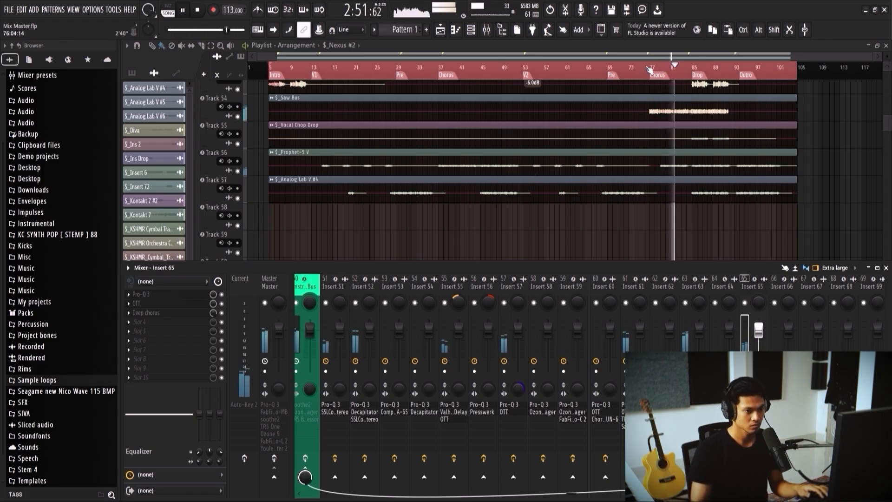
pyautogui.click(672, 106)
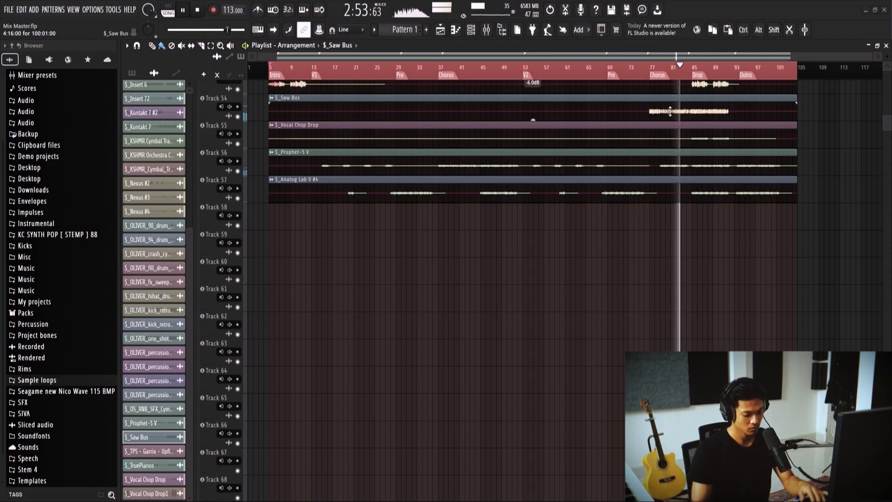
pyautogui.press('F9')
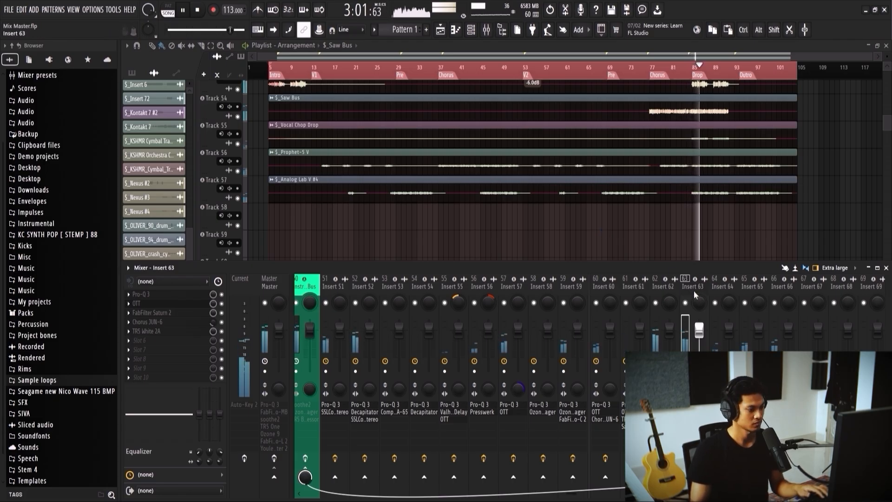
pyautogui.scroll(-2, 597, 214)
pyautogui.scroll(-5, 599, 213)
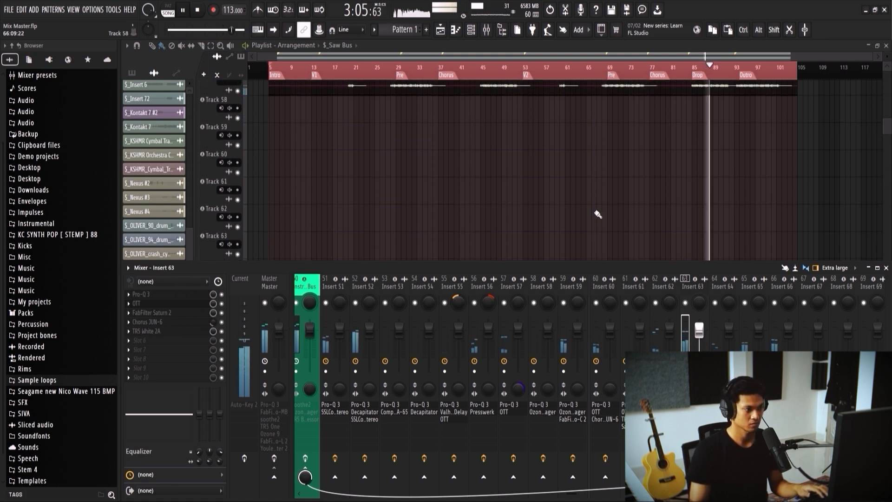
pyautogui.scroll(10, 615, 211)
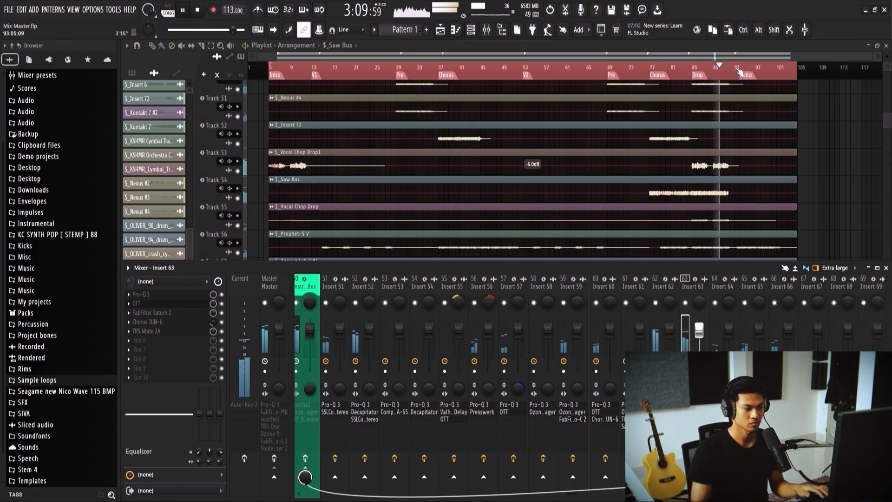
# Step: Select Vocal Chop Drop1, replay the Drop and add CLA-76 Stereo after Pro-MB on Insert 62
pyautogui.scroll(-6, 719, 288)
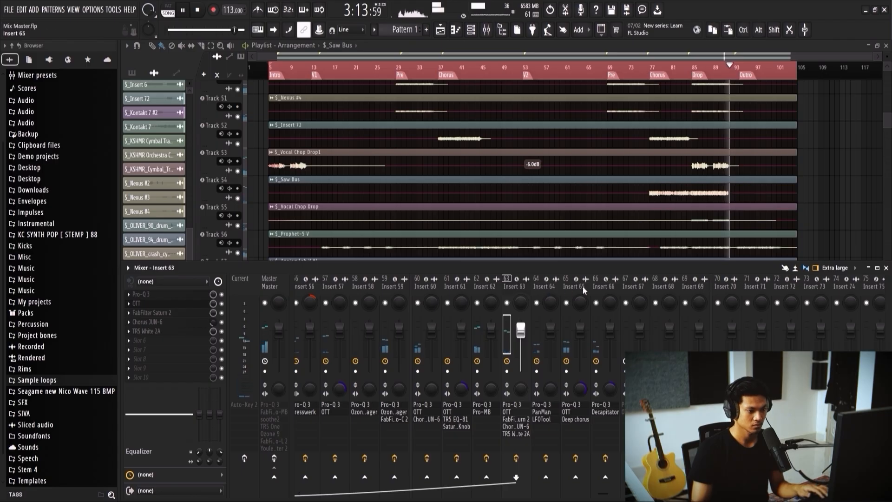
pyautogui.press('F9')
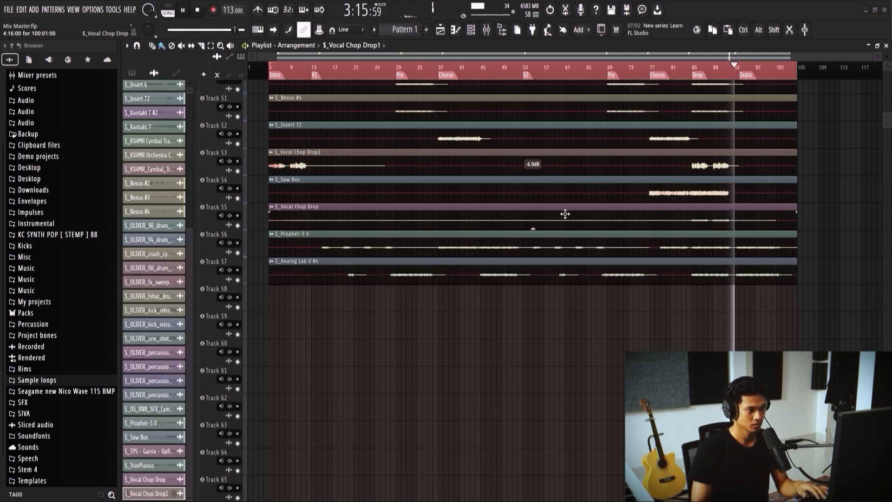
pyautogui.press('F9')
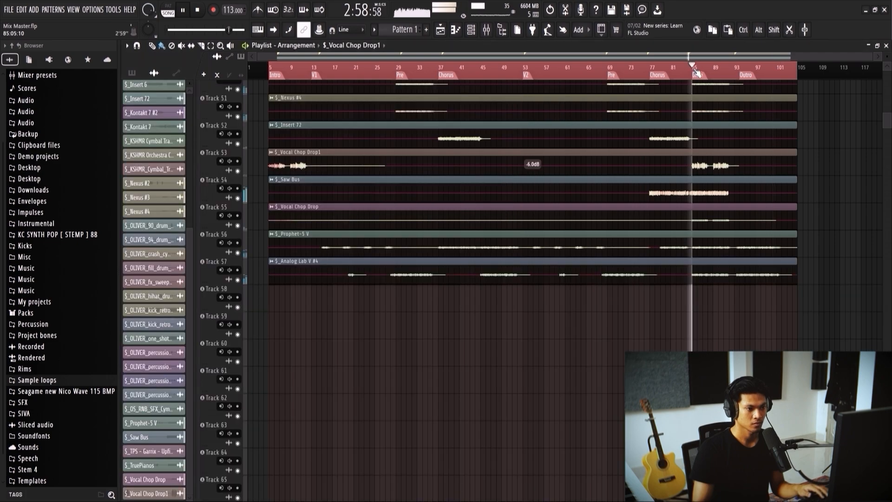
pyautogui.press('F9')
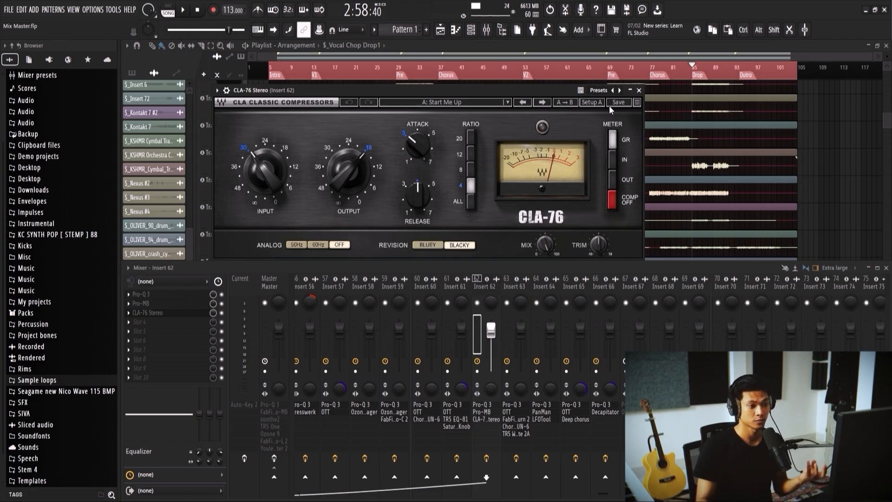
pyautogui.click(639, 90)
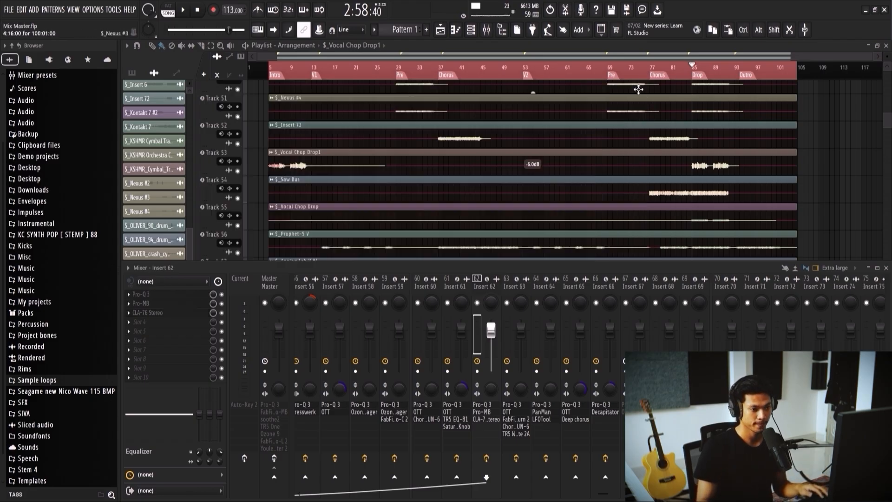
# Step: Solo Vocal Chop Drop1, play the Drop and check the CLA-76 Stereo settings on Insert 62
pyautogui.keyDown('ctrl'); pyautogui.click(238, 171); pyautogui.keyUp('ctrl')
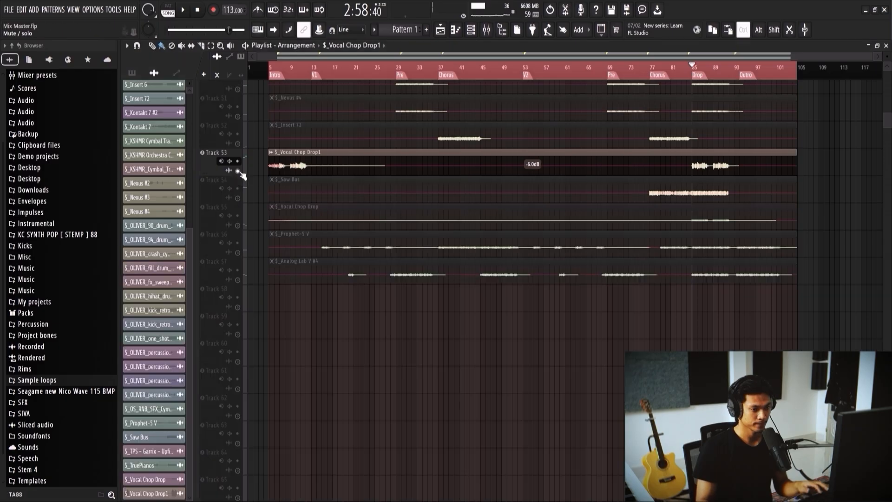
pyautogui.press('space')
pyautogui.press('F9')
pyautogui.click(172, 313)
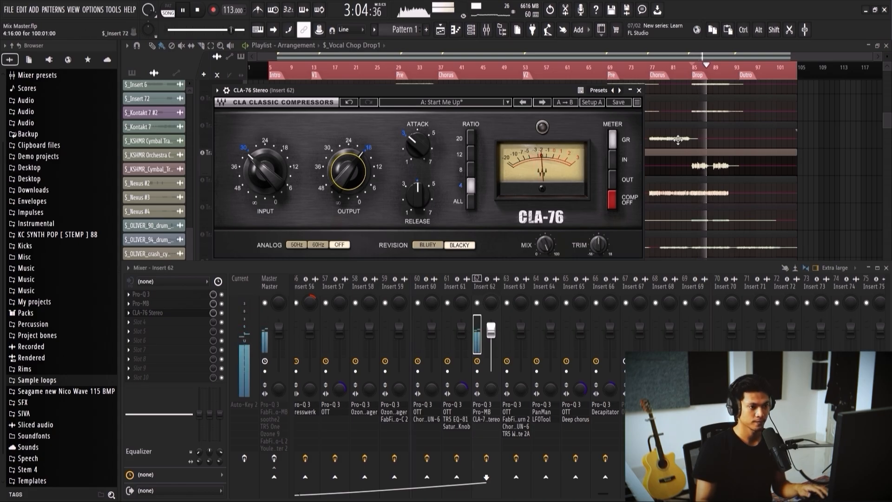
pyautogui.click(640, 91)
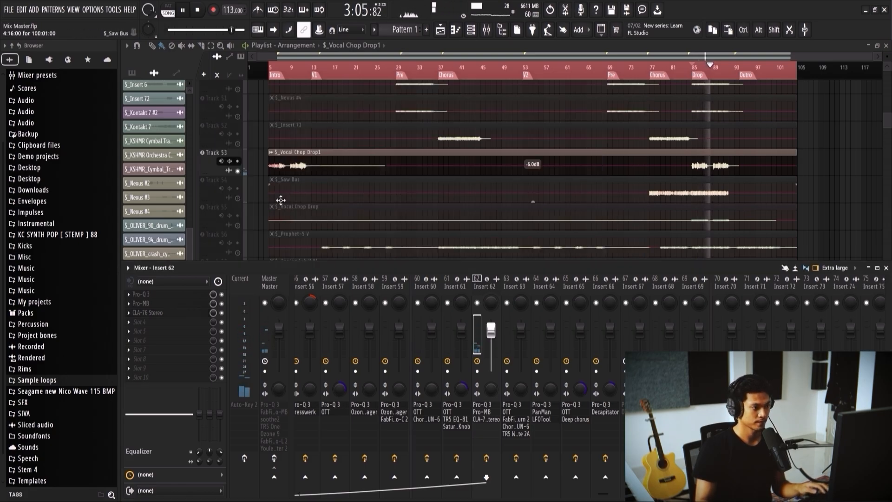
# Step: Bring Saw Bus in alongside the soloed Vocal Chop Drop1 and replay the Drop with the mixer showing
pyautogui.click(238, 199)
pyautogui.press('F9')
pyautogui.click(695, 75)
pyautogui.press('F9')
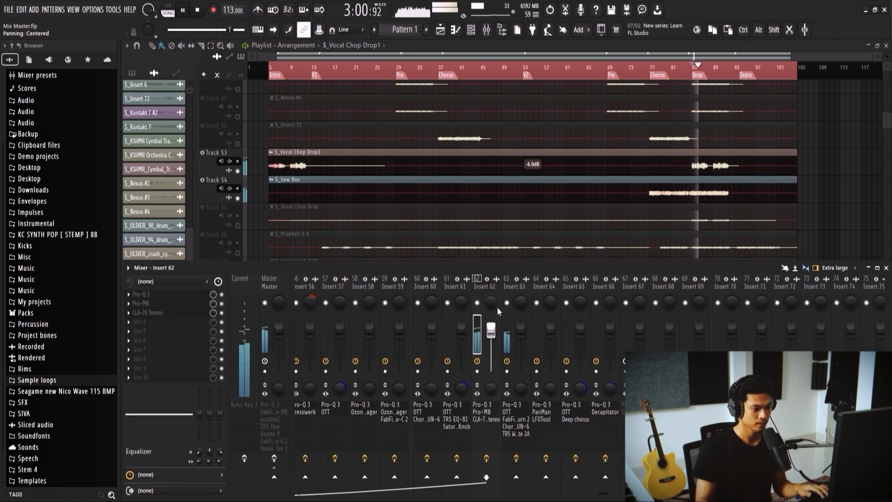
# Step: Compare the effect chains of Insert 62 and Insert 63 during playback and inspect TRS White 2A on Insert 63
pyautogui.click(512, 290)
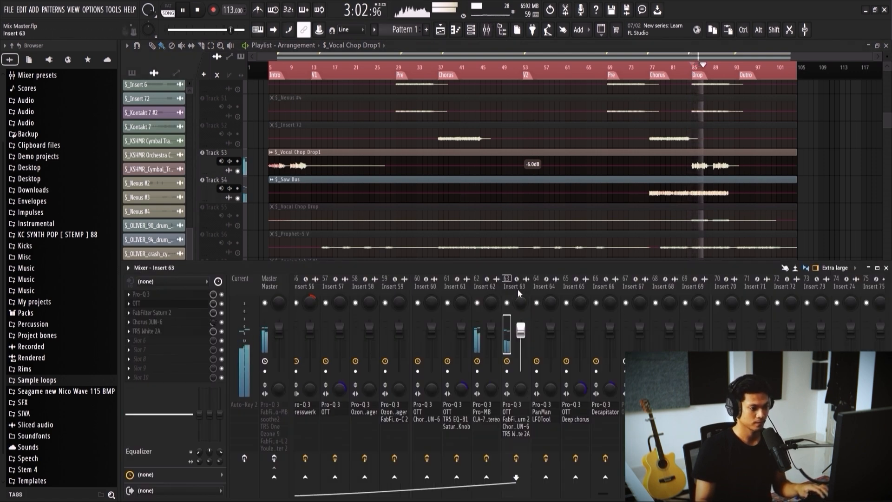
pyautogui.click(485, 288)
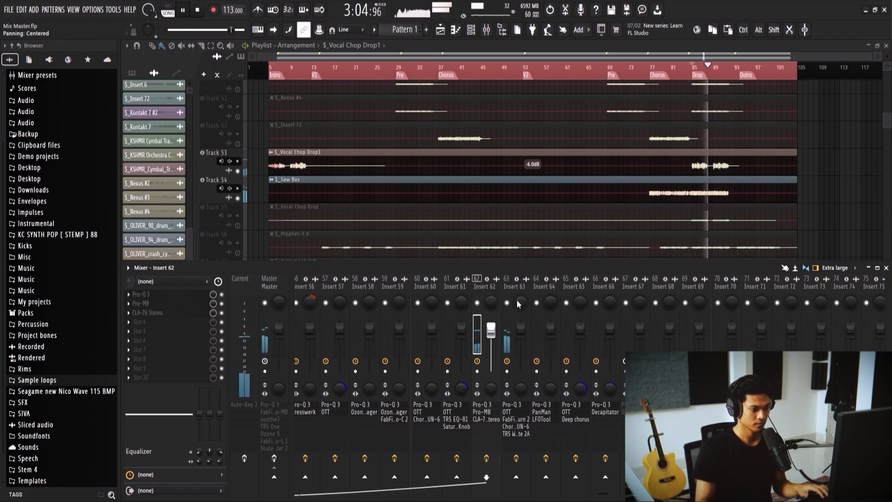
pyautogui.click(510, 288)
pyautogui.click(192, 330)
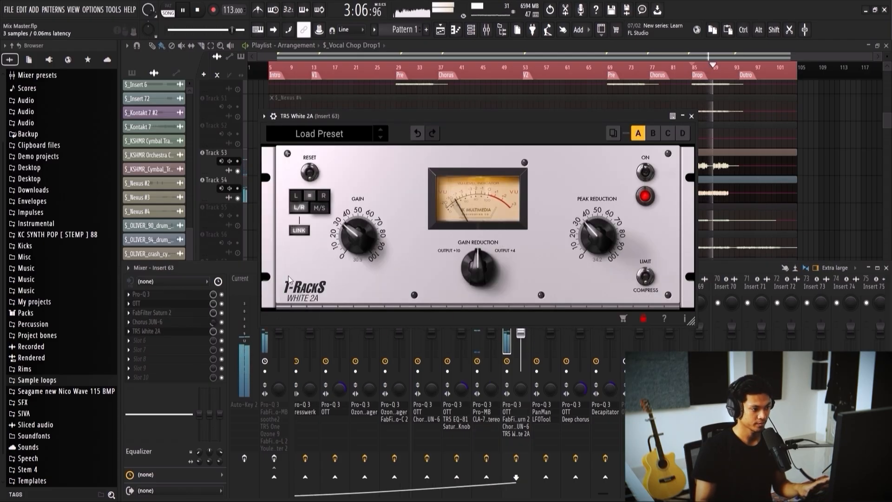
pyautogui.click(691, 116)
# Step: Play the second Chorus, compare Insert 63 with its effects bypassed and enabled, and stop playback
pyautogui.click(649, 66)
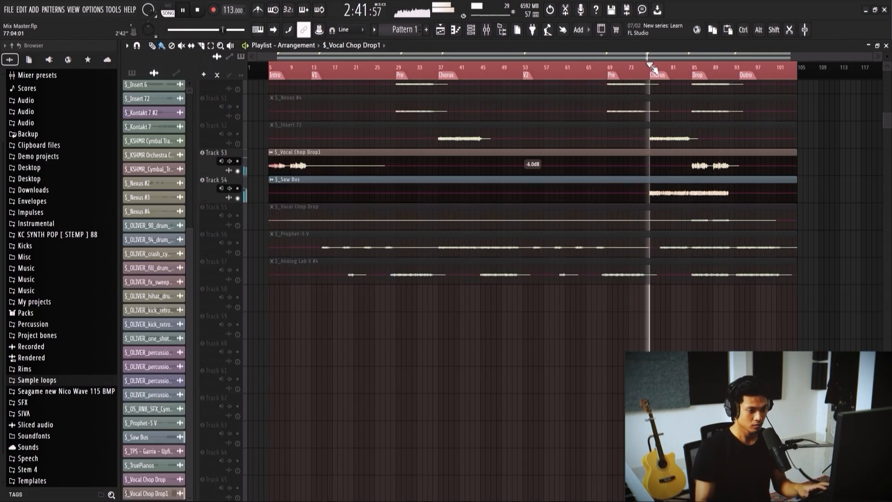
pyautogui.press('F9')
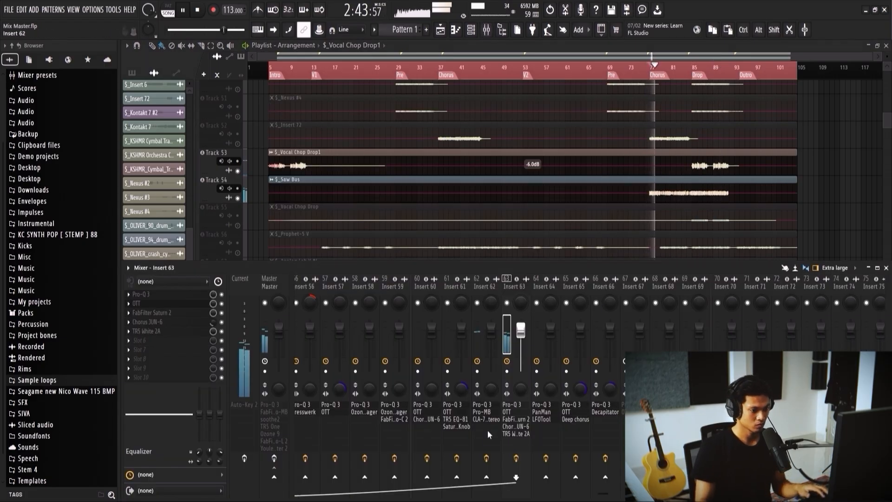
pyautogui.click(516, 459)
pyautogui.click(516, 458)
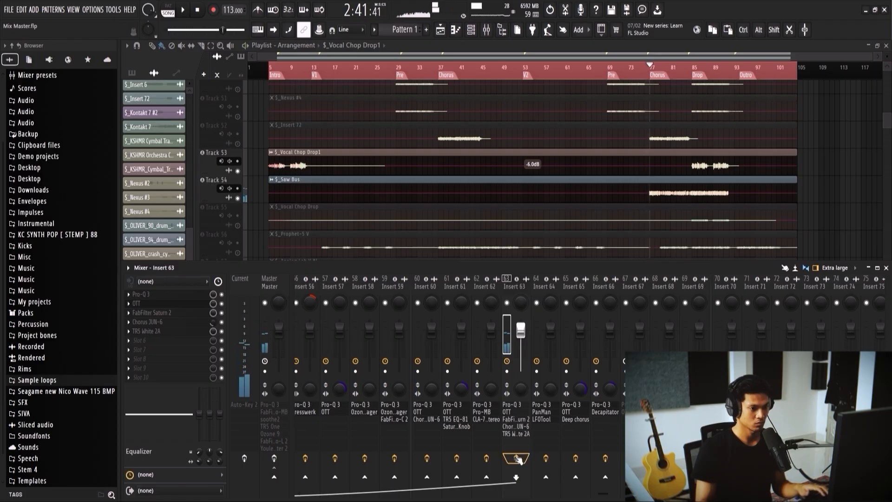
pyautogui.press('space')
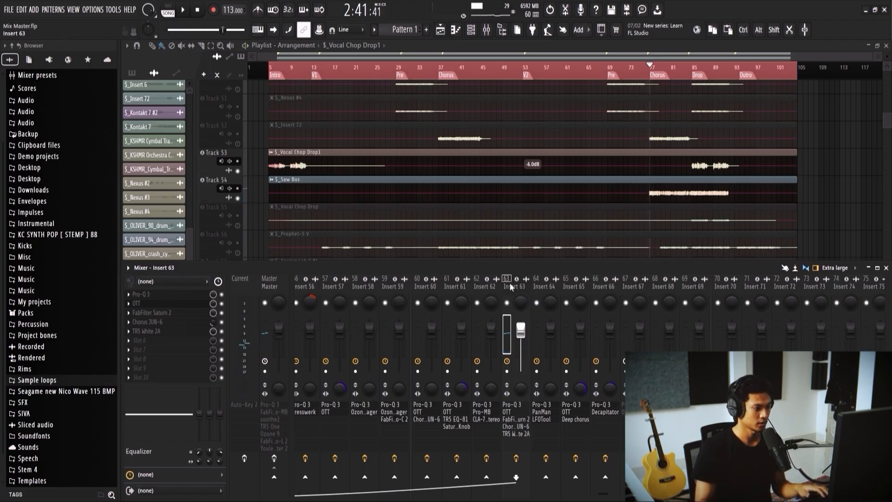
# Step: Lower the low-cut frequency and adjust band 2 in Pro-Q 3 on Insert 63 while playing the second Chorus
pyautogui.click(169, 307)
pyautogui.press('space')
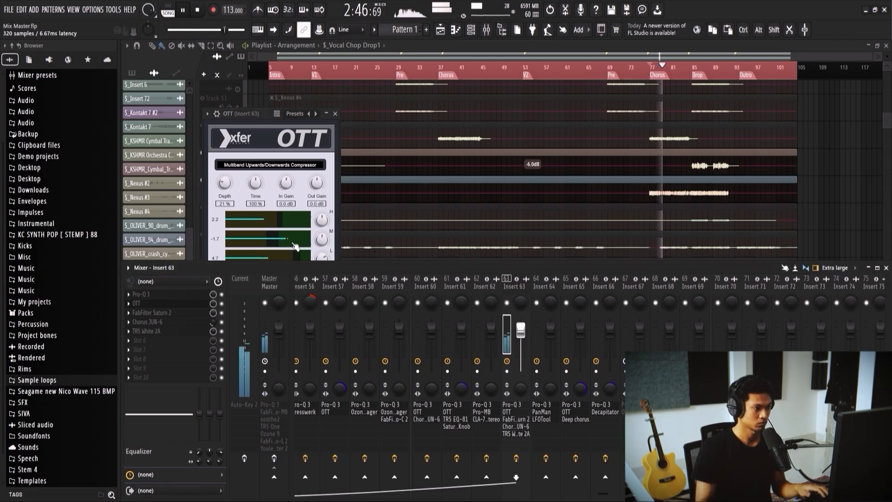
pyautogui.click(140, 293)
pyautogui.press('space')
pyautogui.press('space')
pyautogui.moveTo(269, 132)
pyautogui.mouseDown()
pyautogui.moveTo(267, 124)
pyautogui.moveTo(262, 132)
pyautogui.mouseUp()
pyautogui.moveTo(308, 149); pyautogui.dragTo(309, 146)
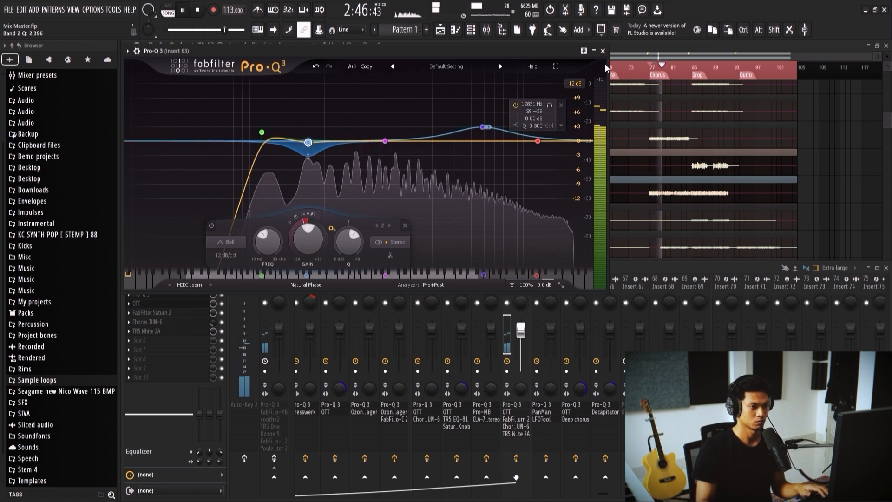
pyautogui.click(602, 51)
# Step: Replay the Chorus while checking the OTT bands on Insert 63, and close the OTT window
pyautogui.press('space')
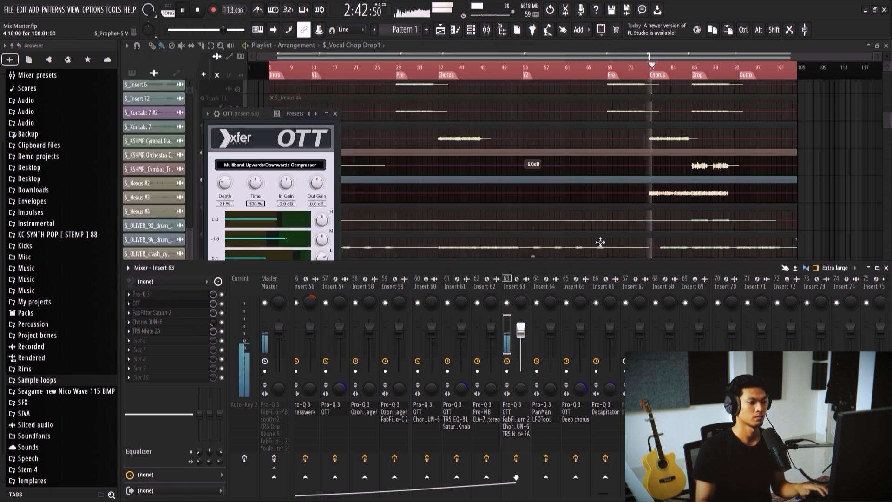
pyautogui.click(324, 245)
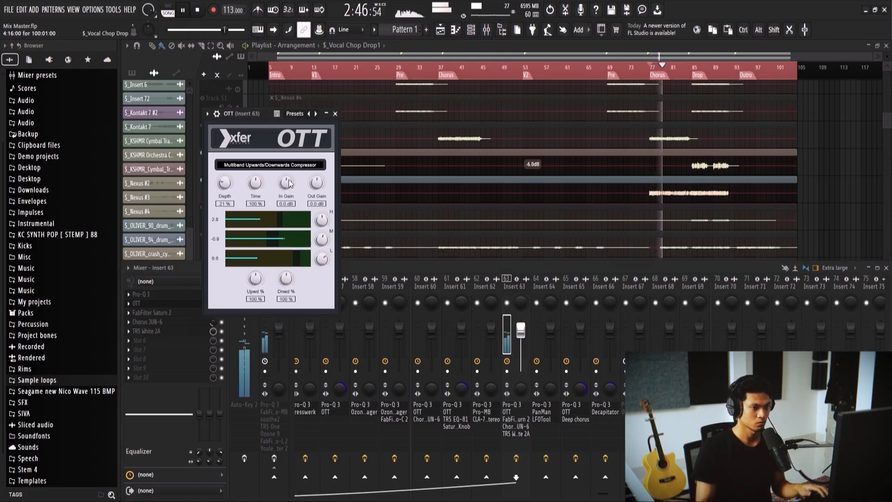
pyautogui.click(334, 113)
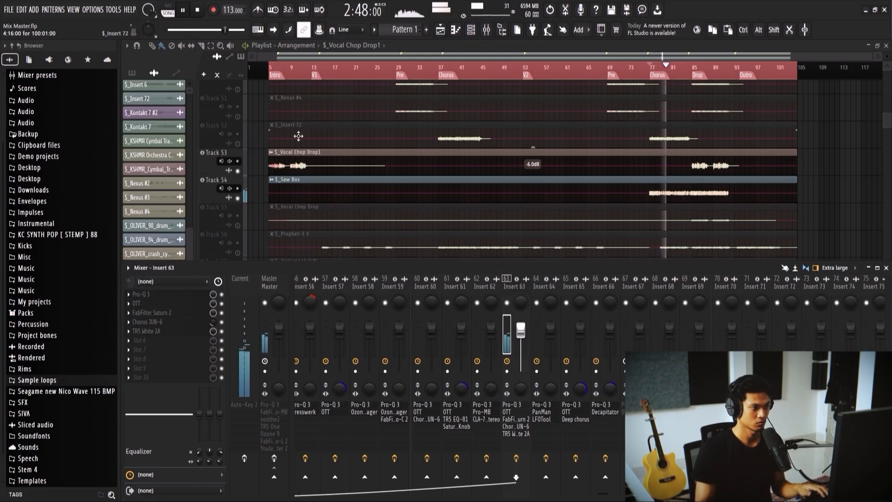
# Step: Add Insert 72 to the soloed tracks, audition the second Chorus and the Drop with the mixer showing, and stop playback
pyautogui.click(238, 144)
pyautogui.click(650, 66)
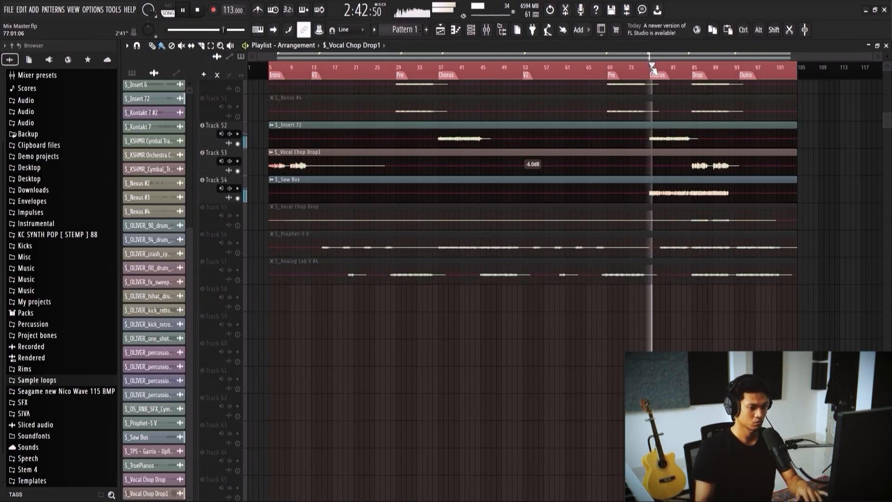
pyautogui.press('F9')
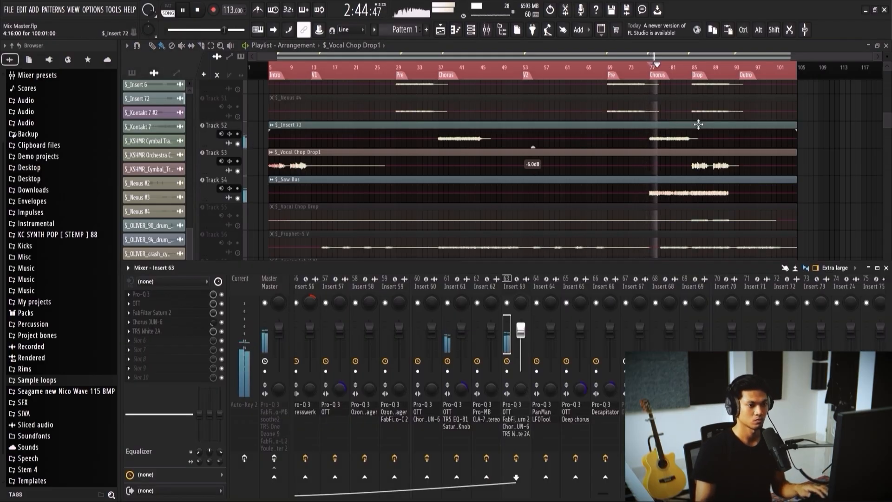
pyautogui.click(696, 68)
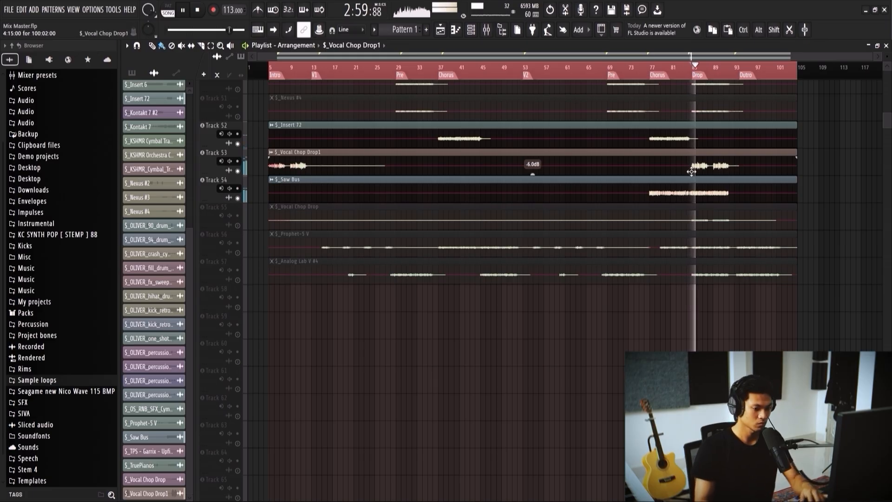
pyautogui.press('F9')
pyautogui.scroll(-2, 684, 201)
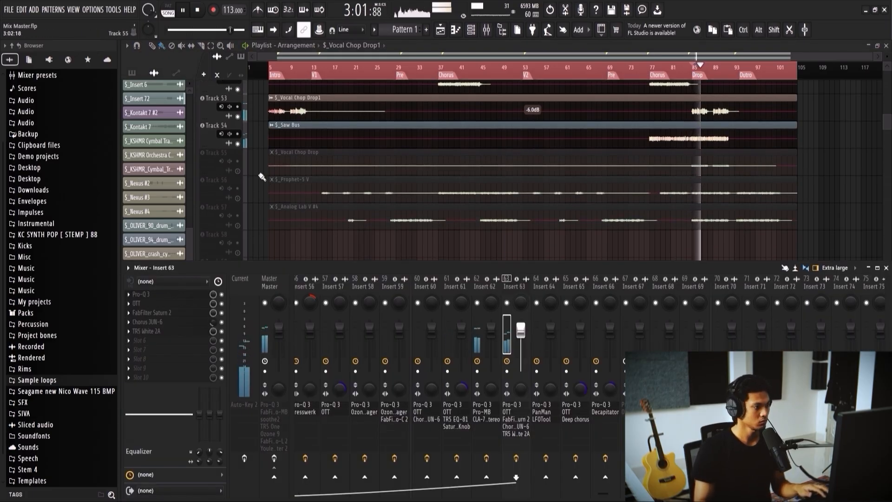
pyautogui.press('space')
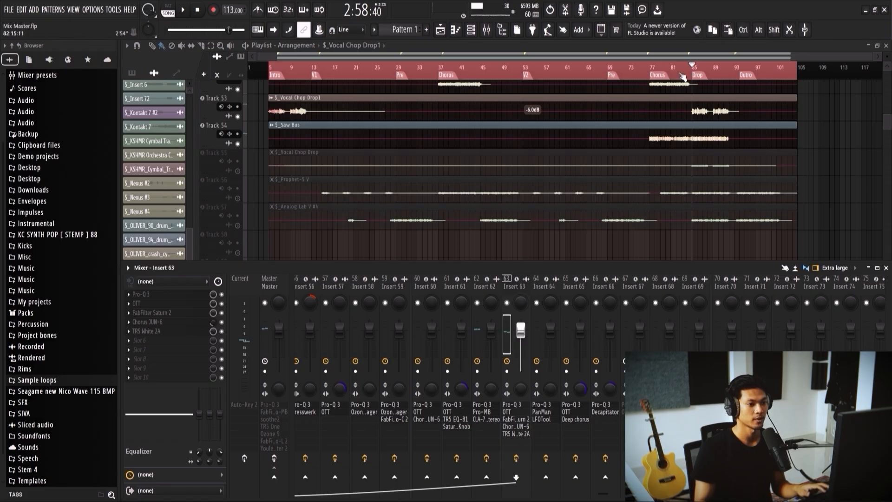
# Step: Clear the solo so all tracks sound, and play the full arrangement from the second Chorus with the mixer showing
pyautogui.click(653, 66)
pyautogui.rightClick(238, 171)
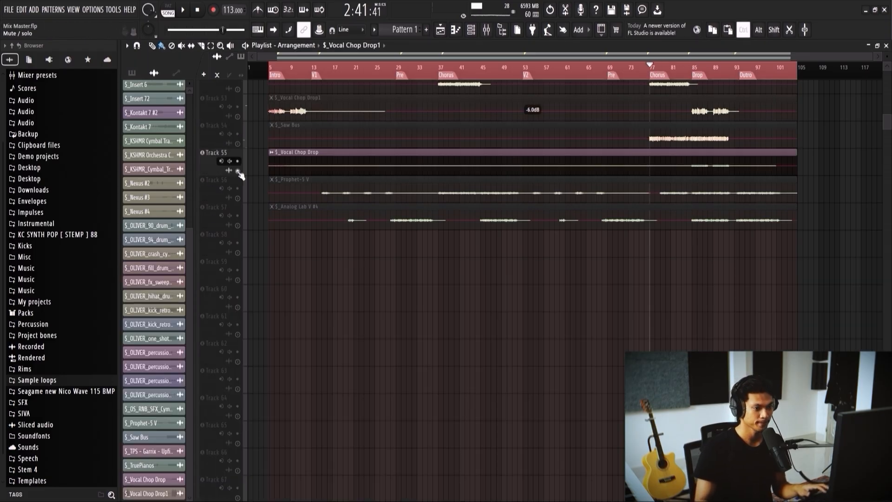
pyautogui.rightClick(237, 171)
pyautogui.press('space')
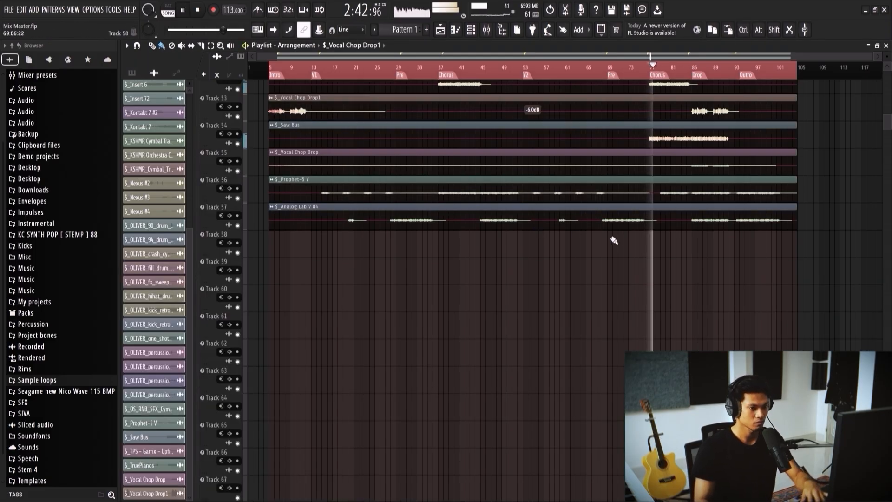
pyautogui.press('F9')
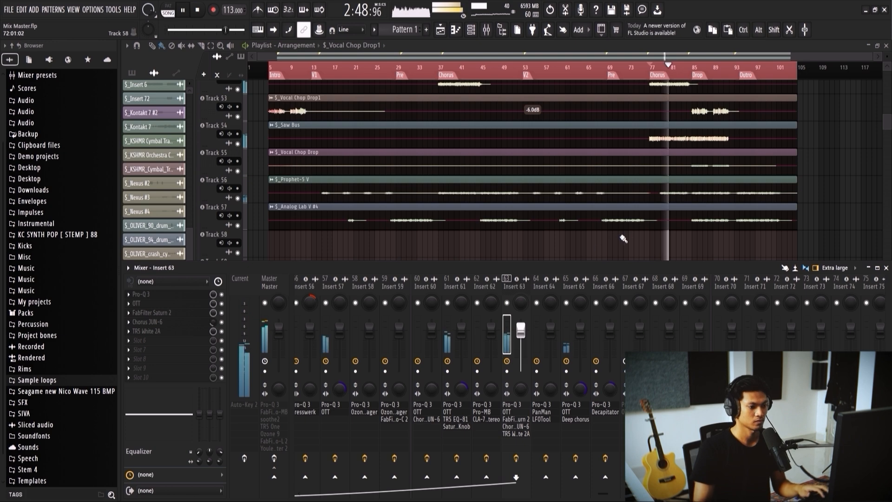
# Step: Examine the mixer inserts and the instrument and percussion tracks while the full mix plays through the Drop and Outro
pyautogui.scroll(3, 570, 286)
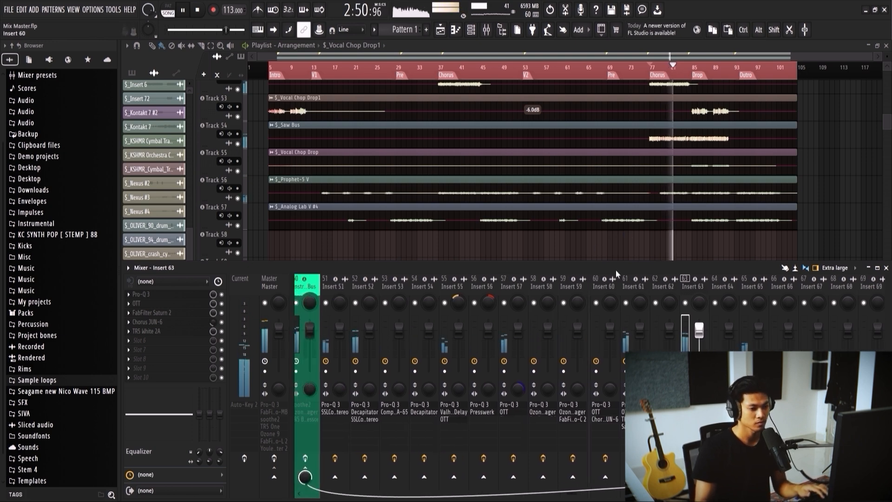
pyautogui.scroll(4, 701, 183)
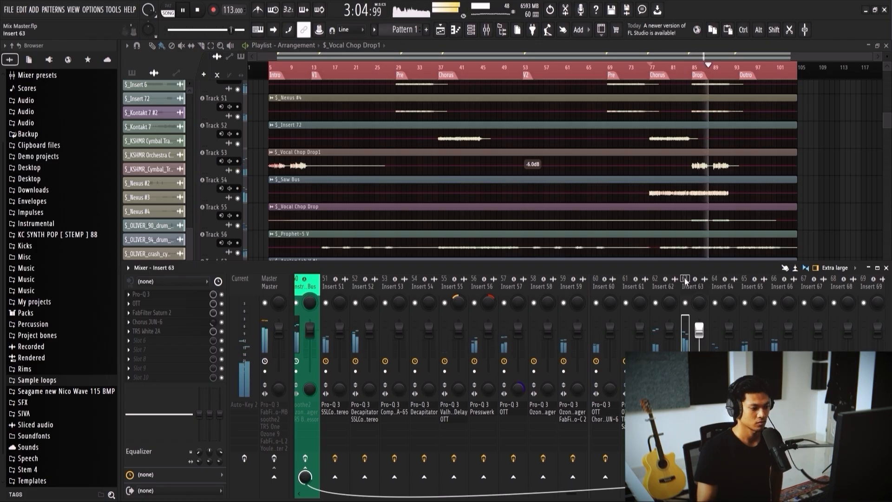
pyautogui.scroll(3, 685, 280)
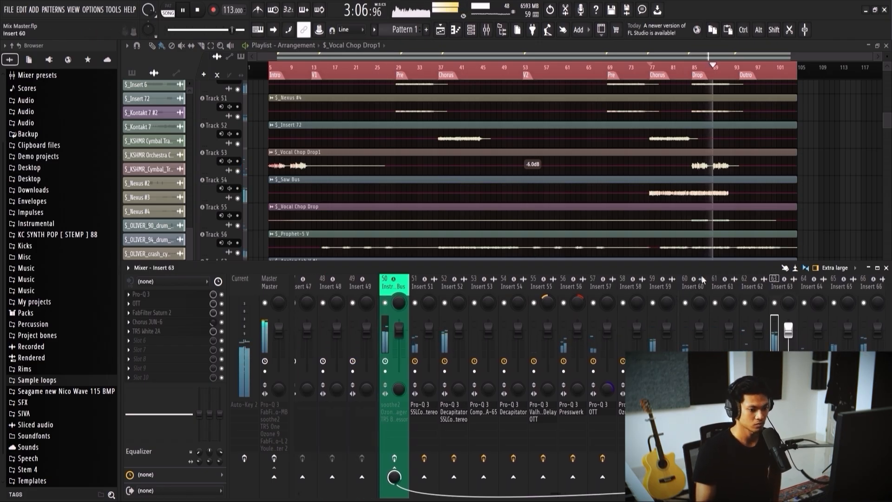
pyautogui.scroll(-6, 701, 279)
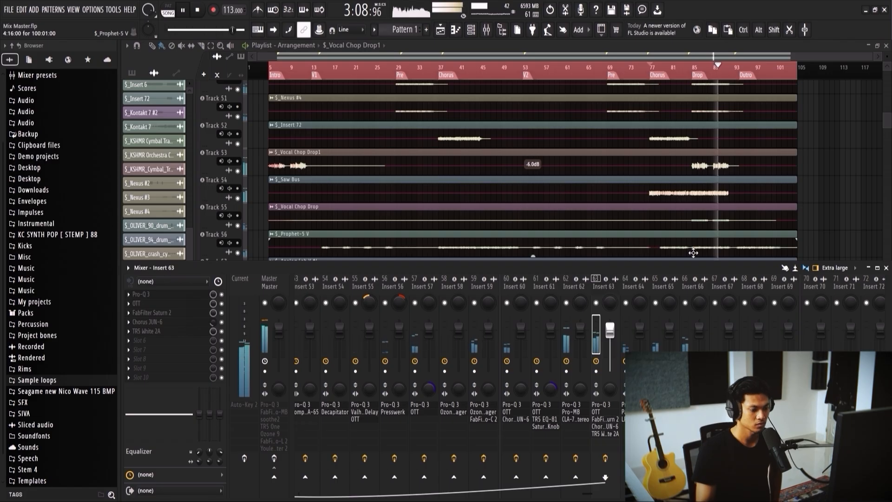
pyautogui.scroll(2, 705, 205)
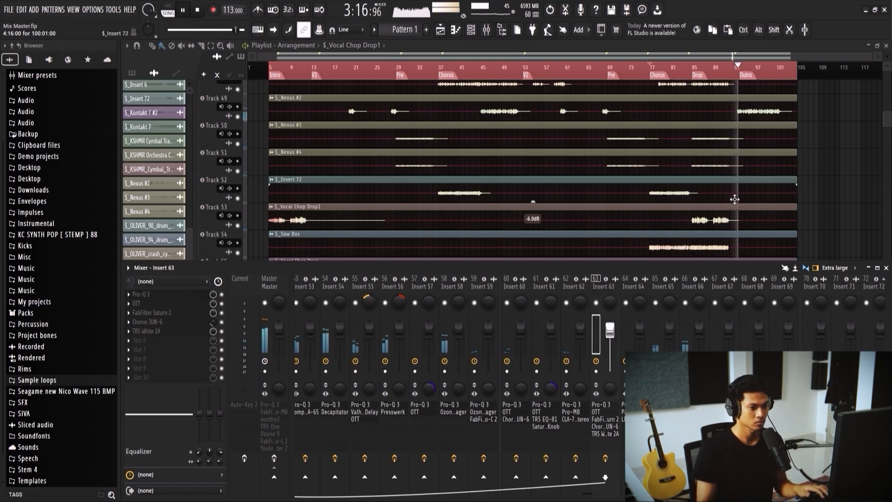
pyautogui.scroll(4, 739, 200)
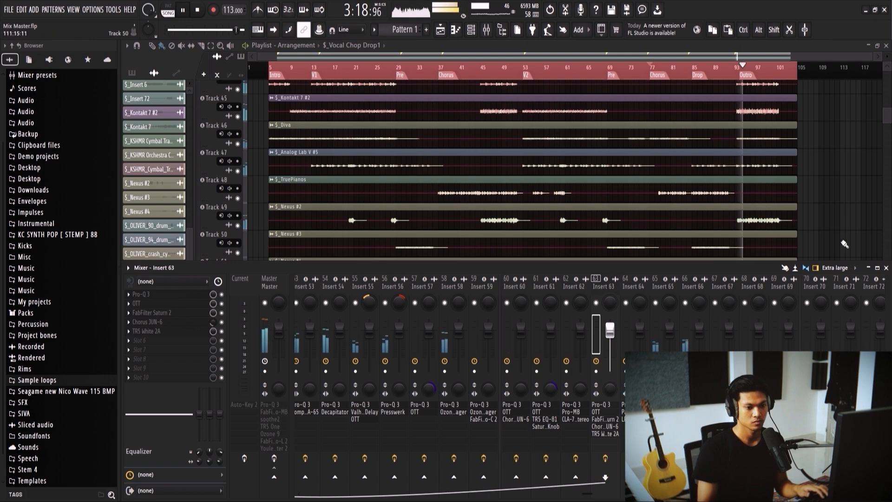
pyautogui.click(885, 268)
pyautogui.scroll(6, 743, 224)
pyautogui.scroll(20, 743, 224)
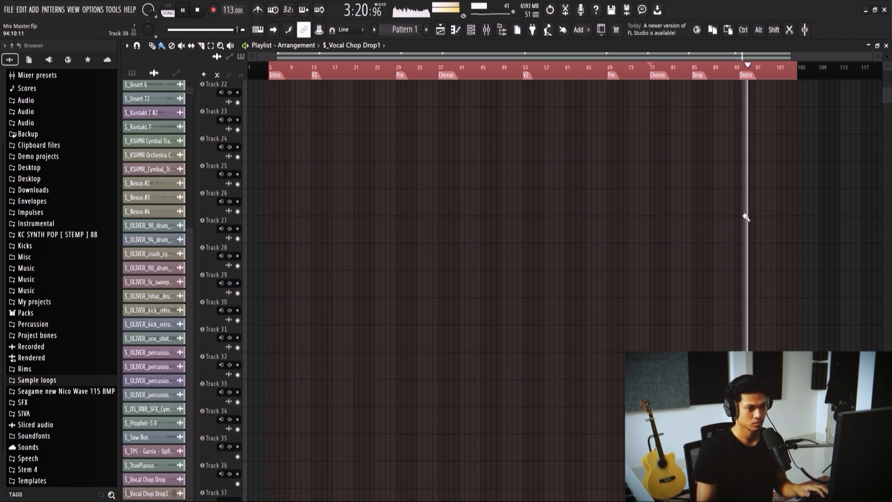
pyautogui.scroll(3, 789, 209)
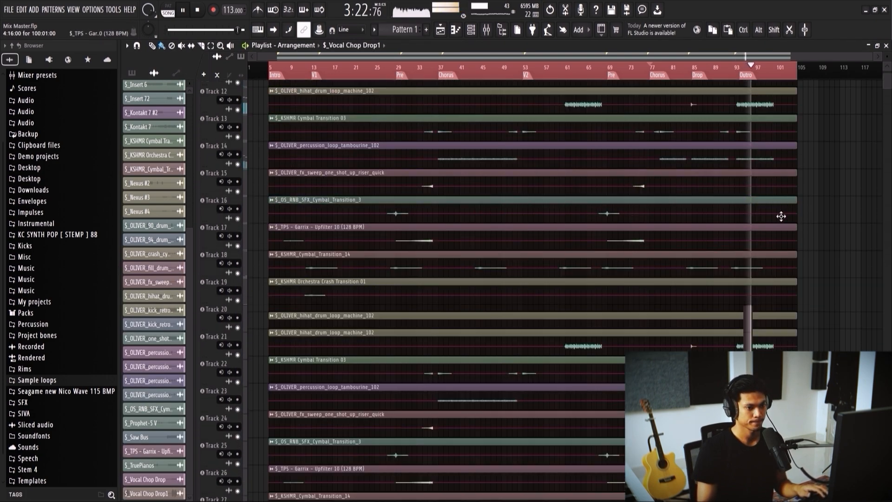
# Step: Slice the OLIVER_94_drum_fill_live_mixready_funk_long clip on Track 5 and remove the part after the fill, just before the Outro
pyautogui.scroll(18, 772, 267)
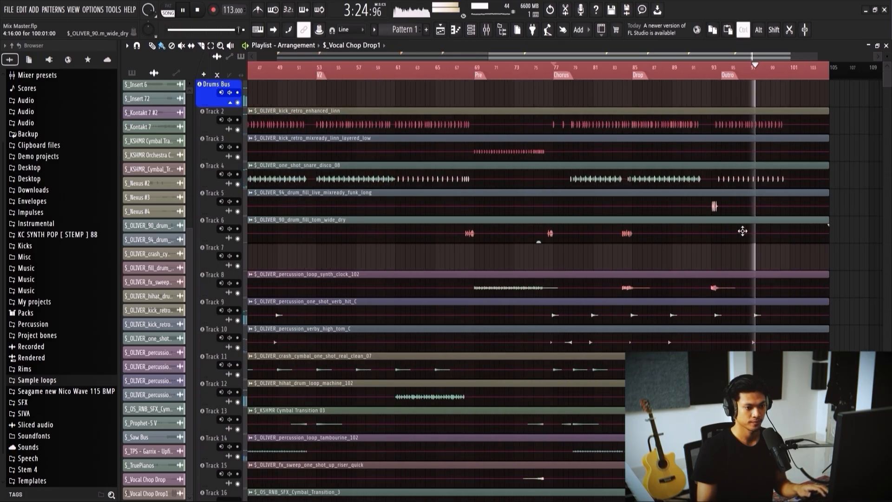
pyautogui.press('c')
pyautogui.moveTo(609, 200); pyautogui.dragTo(694, 216)
pyautogui.scroll(-4, 659, 207)
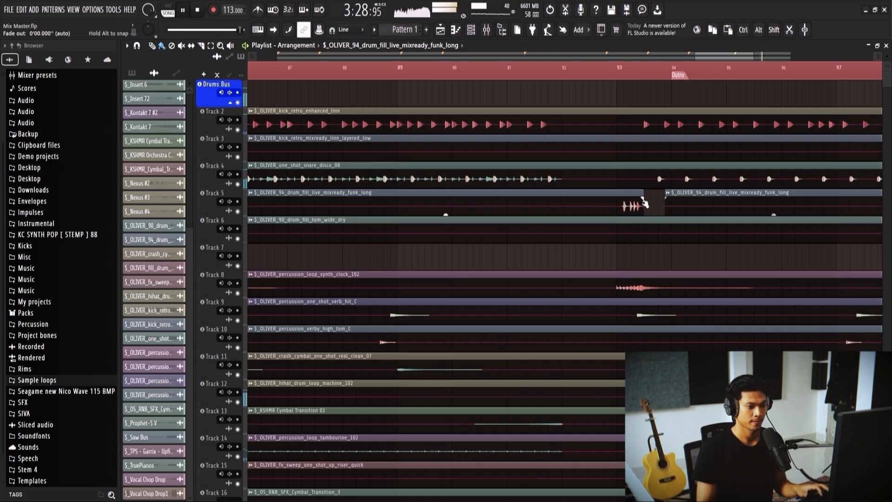
pyautogui.scroll(-8, 664, 239)
pyautogui.scroll(-10, 539, 246)
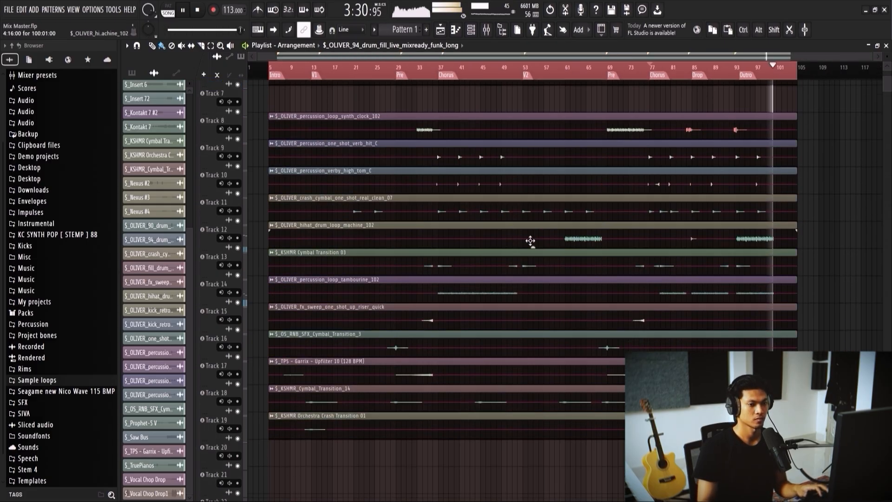
# Step: Stop playback and look over the instrument and bass tracks in the arrangement
pyautogui.scroll(-12, 771, 195)
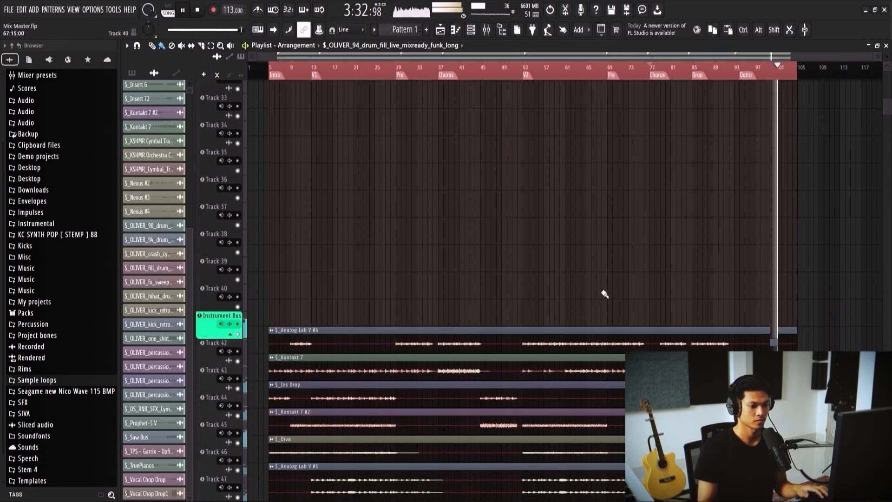
pyautogui.press('space')
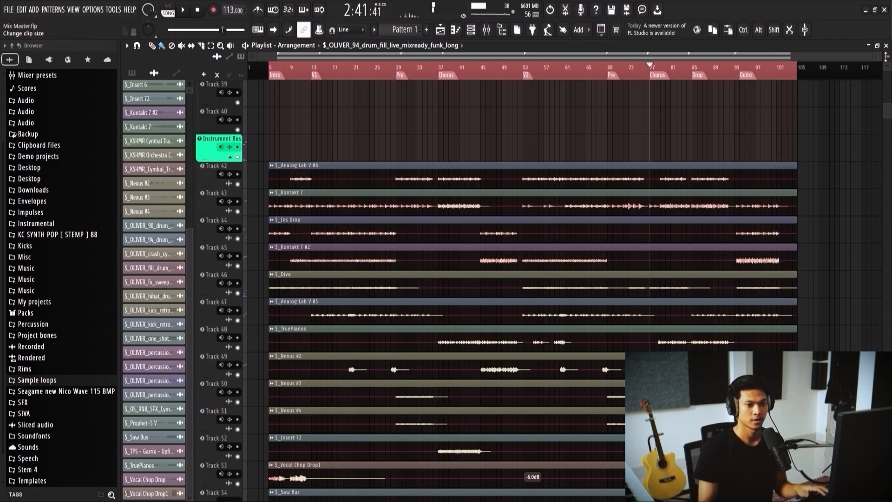
pyautogui.scroll(-3, 666, 257)
pyautogui.moveTo(887, 56); pyautogui.dragTo(887, 62)
pyautogui.scroll(4, 506, 384)
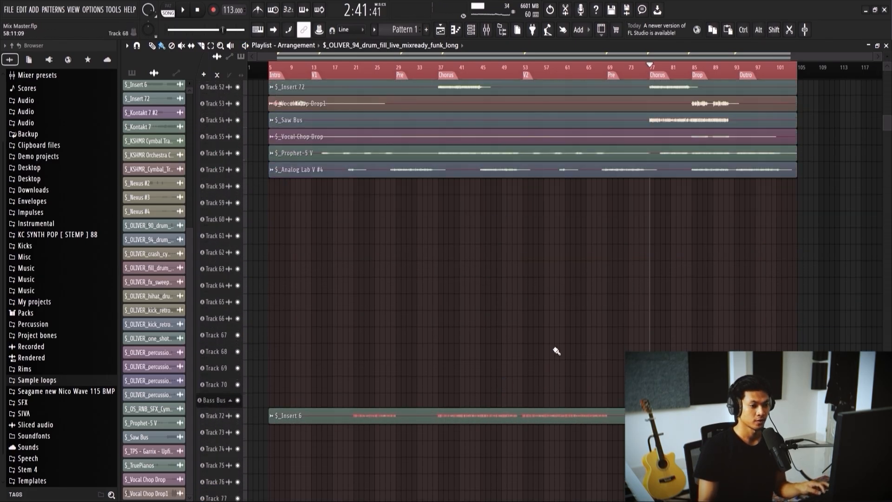
pyautogui.scroll(4, 677, 334)
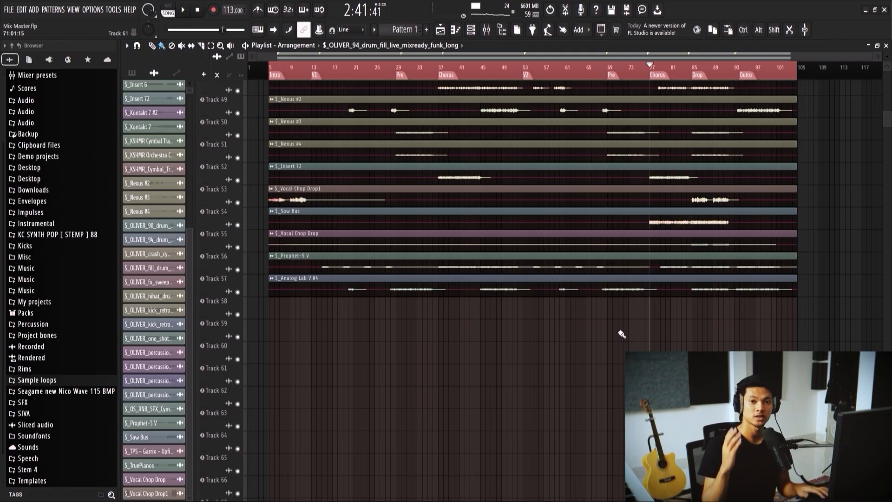
pyautogui.scroll(4, 463, 350)
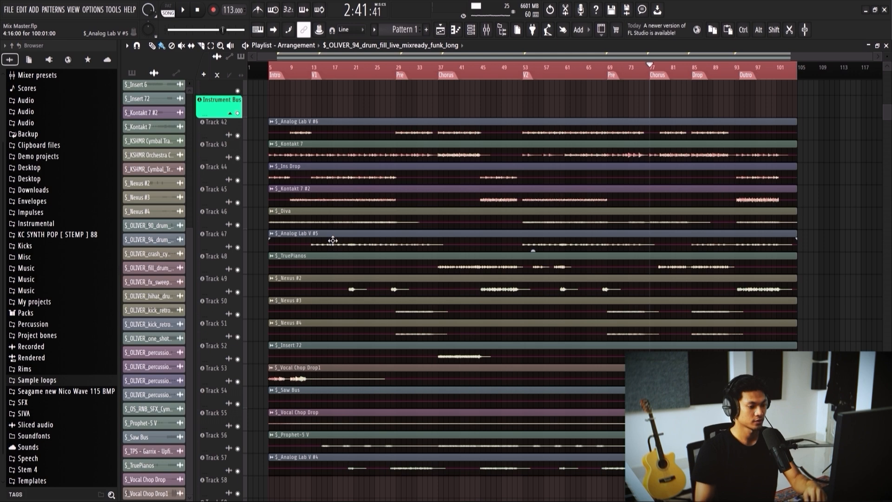
# Step: Solo the Instrument Bus tracks and play them from bar 9, with the Instrument Bus selected in the mixer
pyautogui.press('F9')
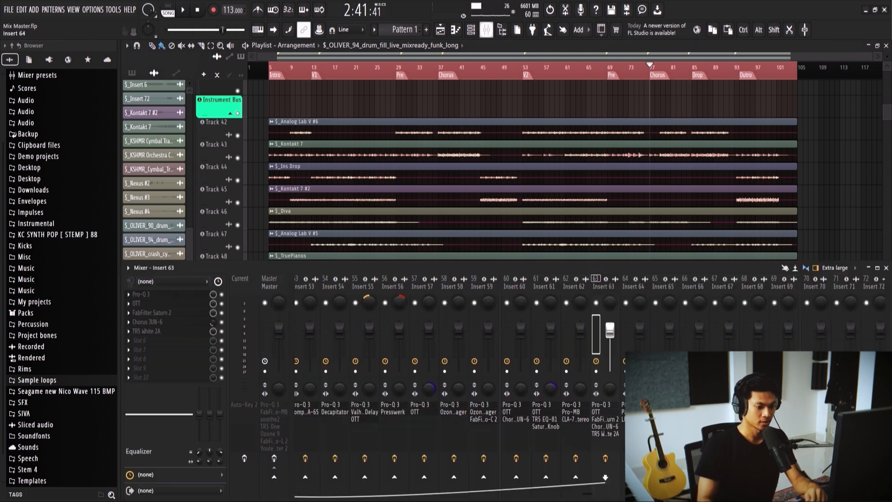
pyautogui.scroll(3, 513, 284)
pyautogui.click(483, 287)
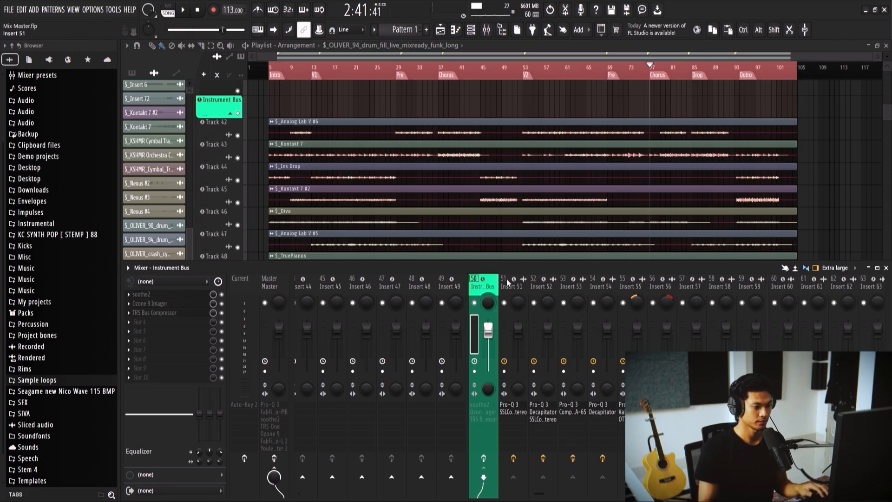
pyautogui.scroll(-1, 310, 163)
pyautogui.keyDown('ctrl'); pyautogui.click(237, 113); pyautogui.keyUp('ctrl')
pyautogui.keyDown('alt'); pyautogui.click(237, 113); pyautogui.keyUp('alt')
pyautogui.keyDown('alt'); pyautogui.click(237, 112); pyautogui.keyUp('alt')
pyautogui.click(291, 67)
pyautogui.press('space')
# Step: Add the percussion tracks to the soloed instruments and move playback to the first Chorus at bar 37
pyautogui.scroll(-1, 325, 161)
pyautogui.scroll(4, 307, 192)
pyautogui.scroll(10, 307, 193)
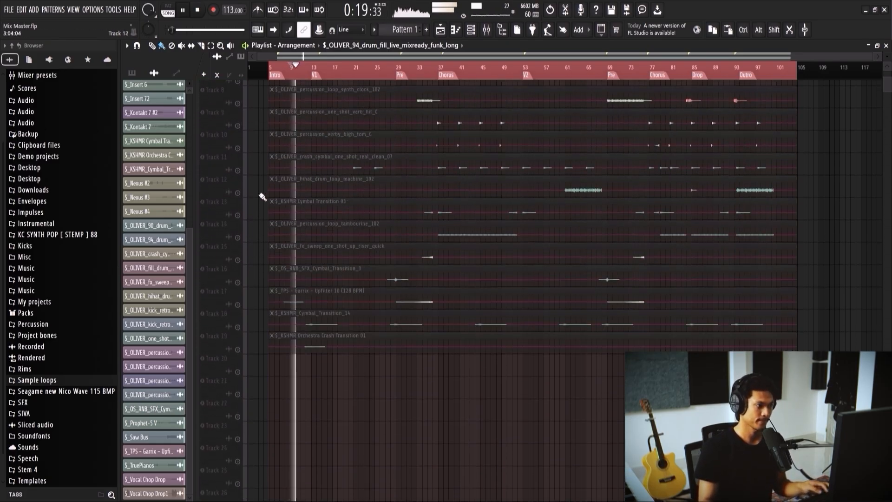
pyautogui.keyDown('alt'); pyautogui.click(238, 202); pyautogui.keyUp('alt')
pyautogui.click(438, 66)
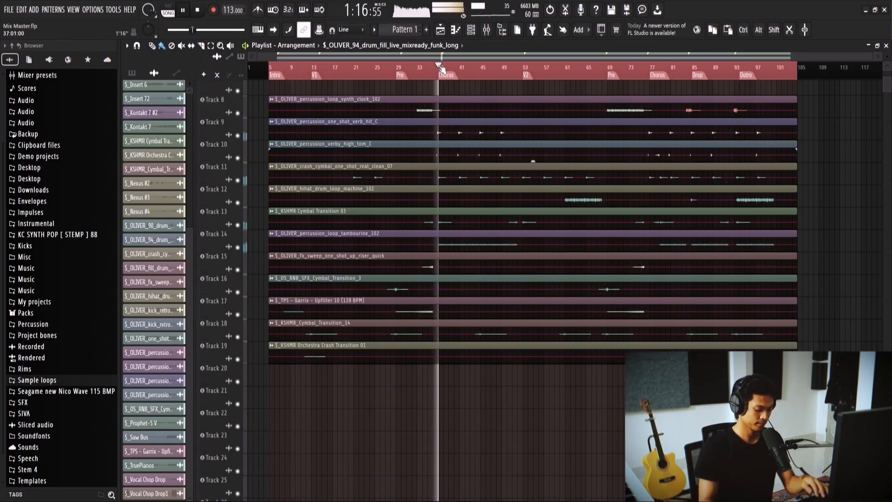
# Step: Audition the instruments and percussion from the first Chorus with the mixer showing, and inspect the levels around the Instrument Bus
pyautogui.press('F9')
pyautogui.press('space')
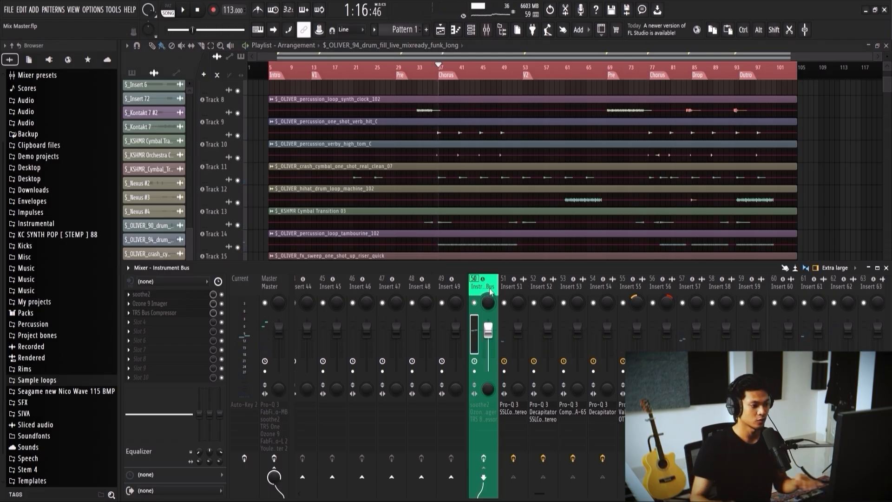
pyautogui.press('space')
pyautogui.scroll(3, 489, 287)
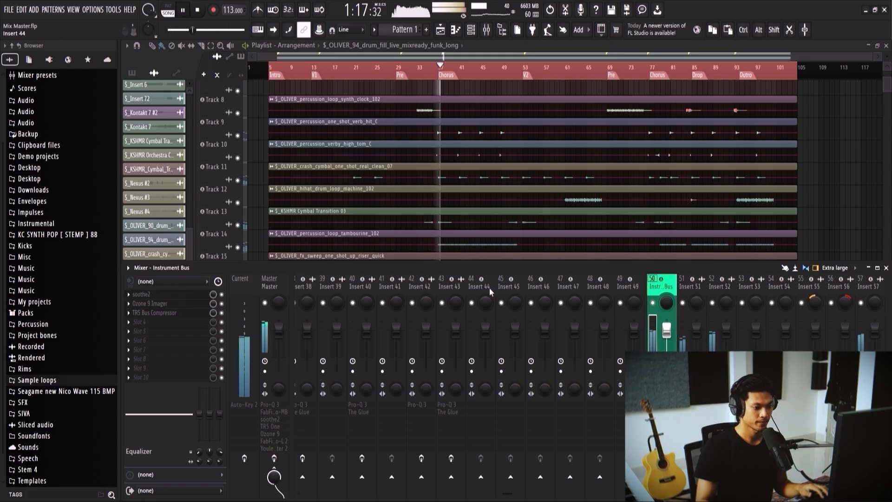
pyautogui.scroll(-5, 464, 209)
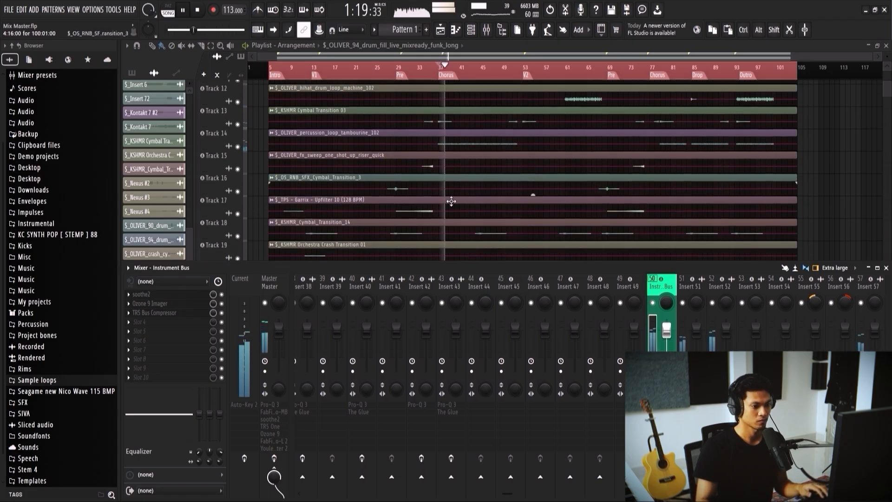
pyautogui.scroll(-3, 669, 290)
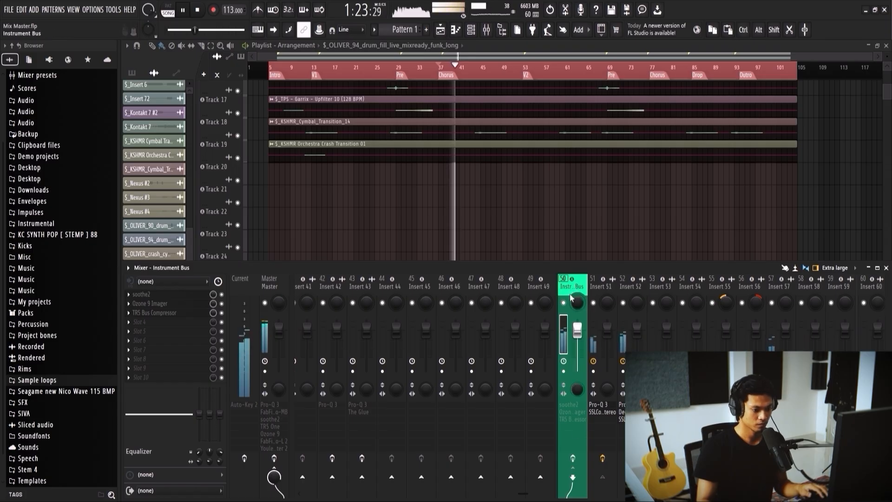
# Step: Enable the Instrument Bus effects with soothe2 and Ozone 9 Imager switched off, and audition the TR5 Bus Compressor over the first Chorus
pyautogui.press('space')
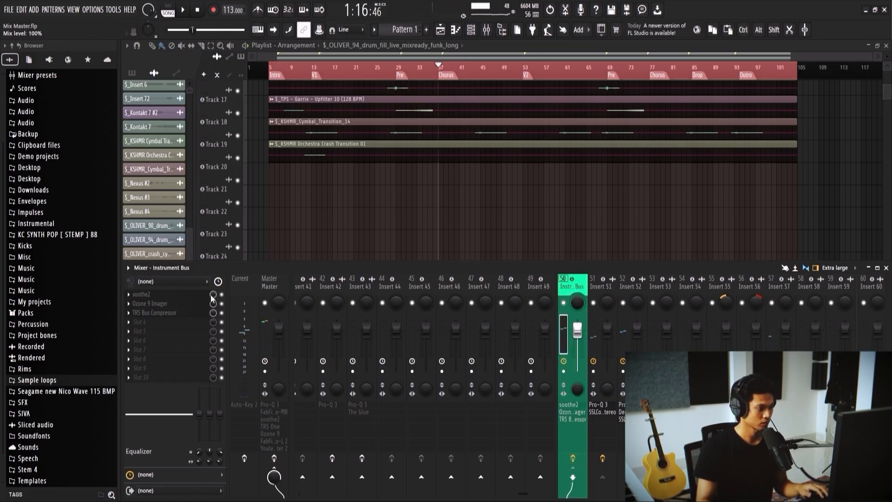
pyautogui.click(222, 303)
pyautogui.press('space')
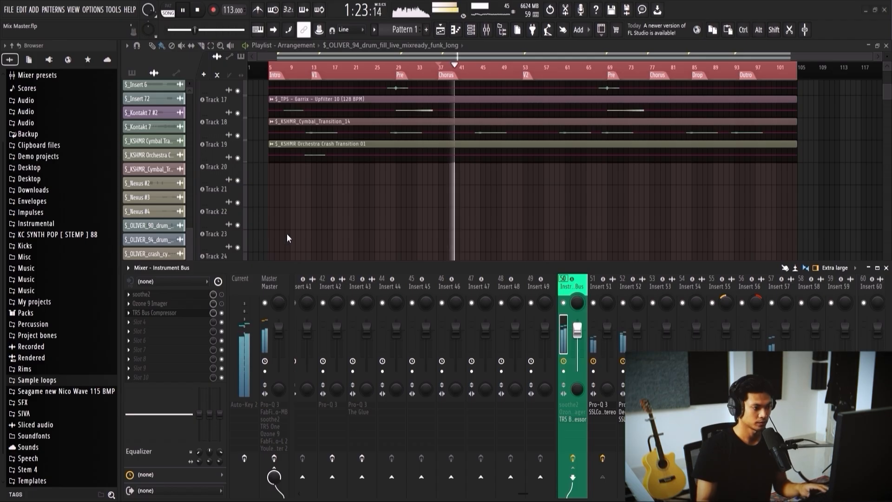
pyautogui.press('space')
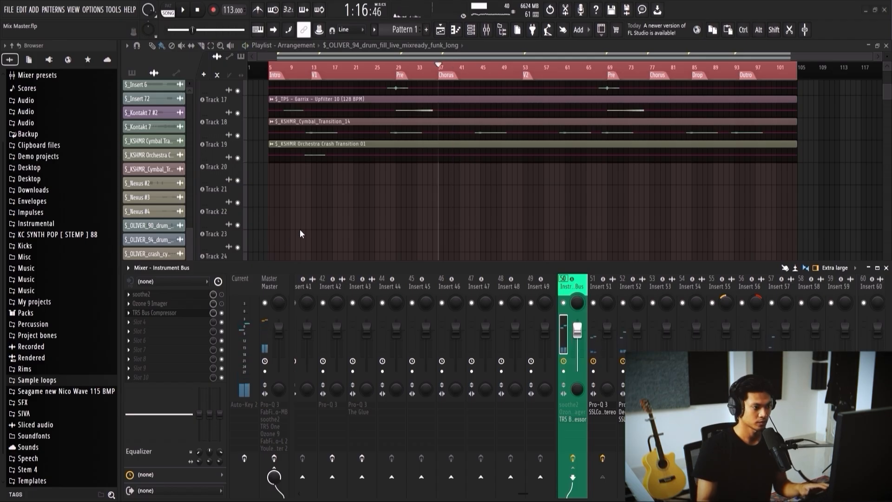
pyautogui.press('space')
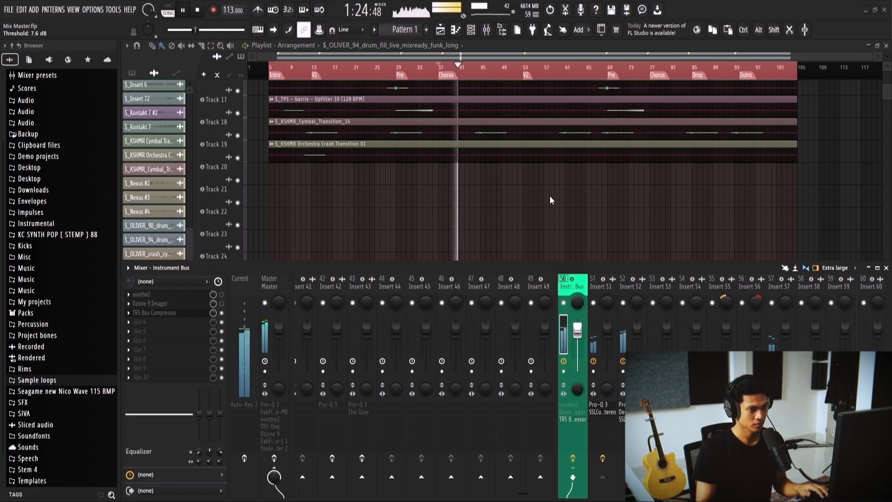
# Step: Set the Input Drive to 7.1 dB and the Output to 0.0 dB in the Drums Bus's TR5 Classic Multi Band Limiter
pyautogui.hscroll(-10, 589, 290)
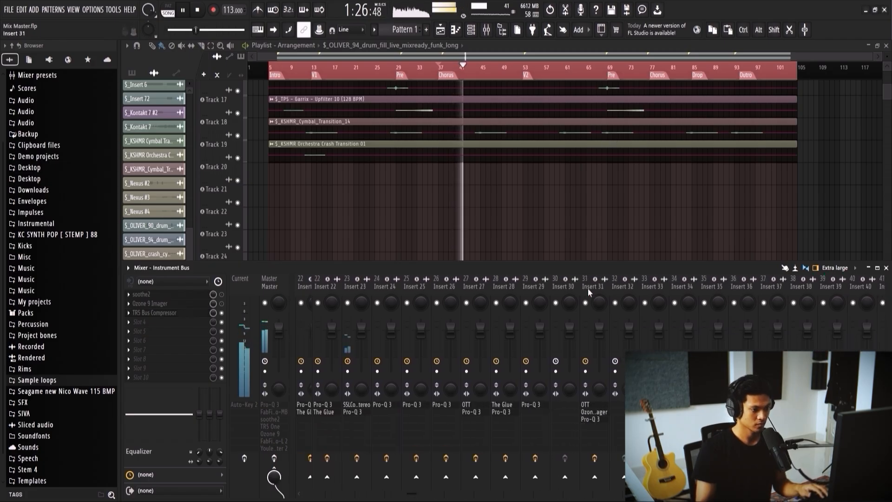
pyautogui.hscroll(-2, 584, 290)
pyautogui.click(577, 298)
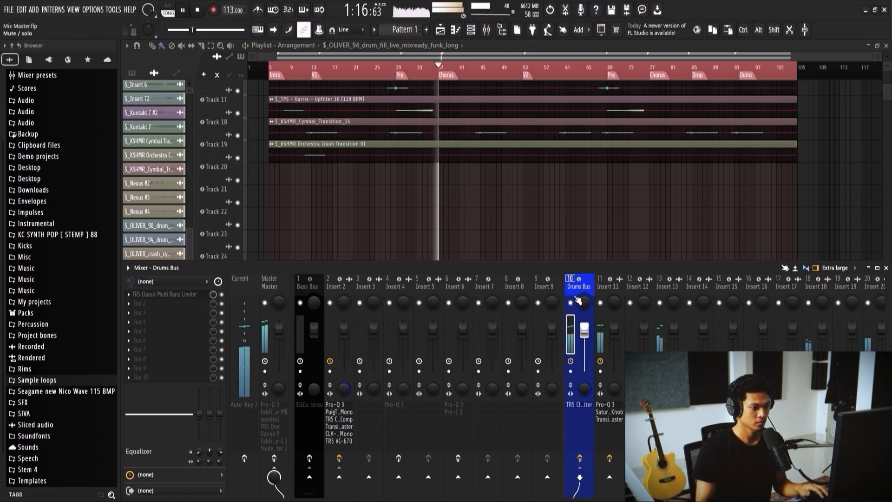
pyautogui.click(192, 296)
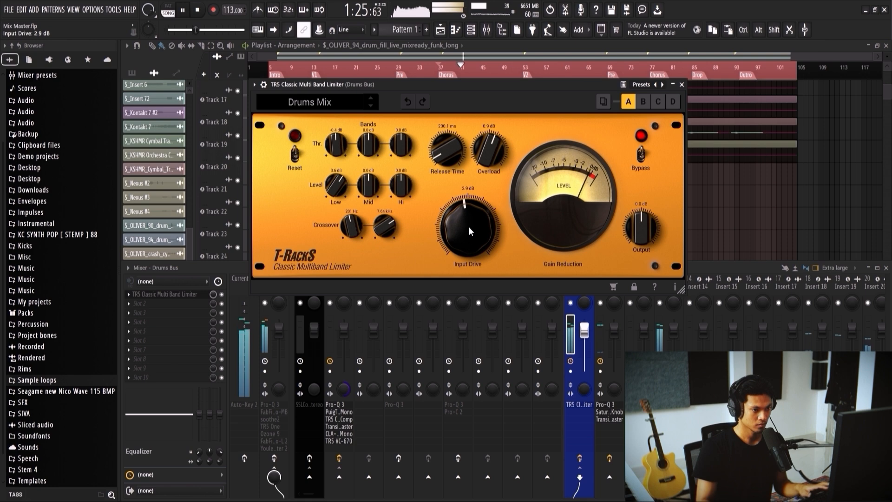
pyautogui.moveTo(474, 207); pyautogui.dragTo(475, 205)
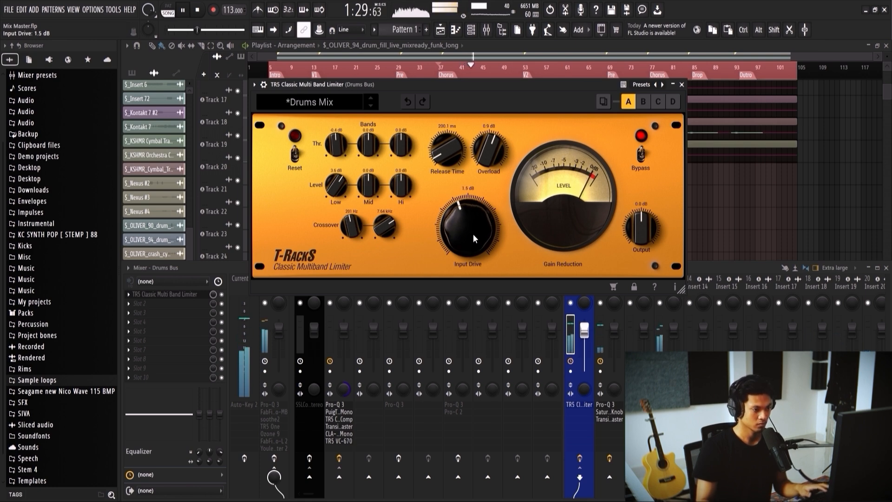
pyautogui.scroll(1, 474, 228)
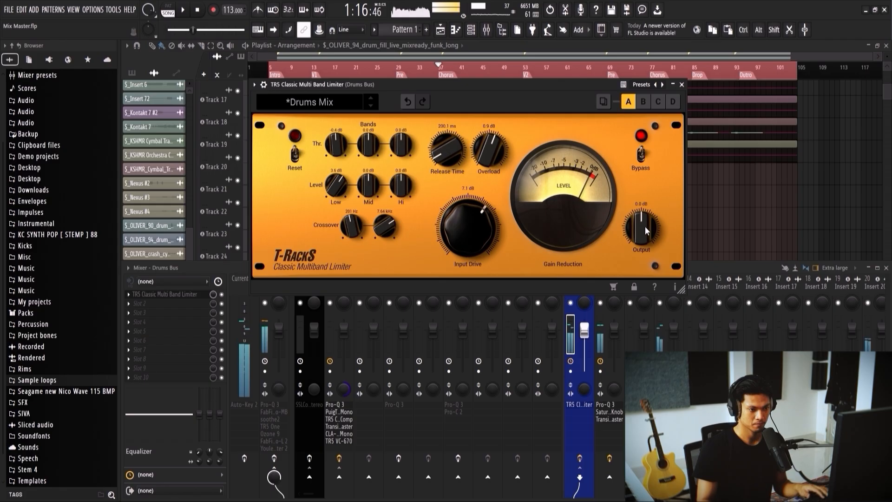
pyautogui.moveTo(643, 226); pyautogui.dragTo(643, 230)
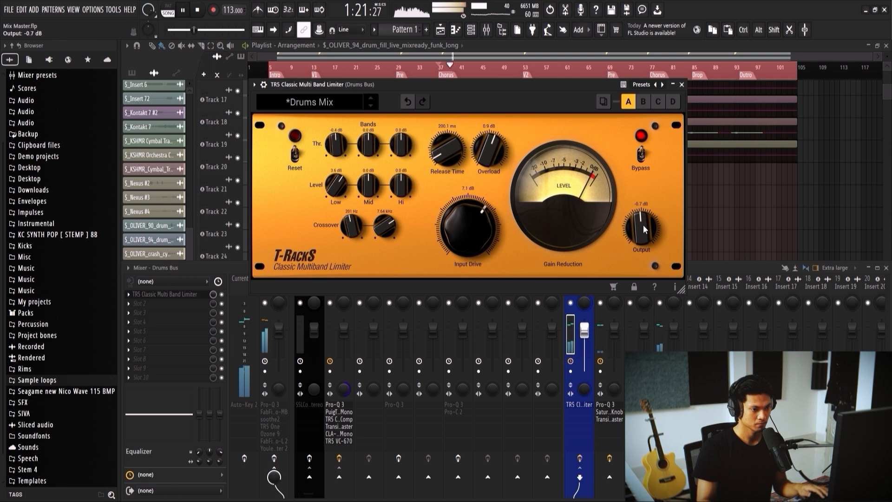
pyautogui.moveTo(643, 224); pyautogui.dragTo(643, 222)
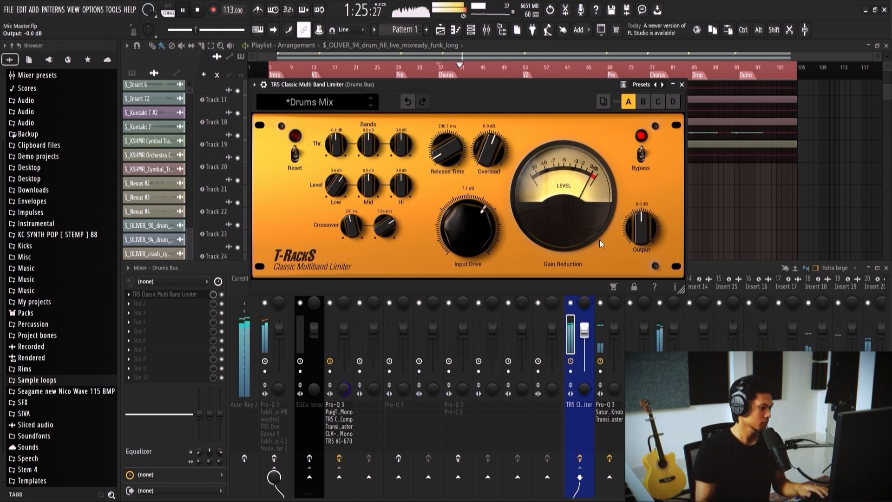
# Step: Close the limiter and add the Insert 6 bass track on Track 72 to the tracks being heard
pyautogui.scroll(-5, 766, 186)
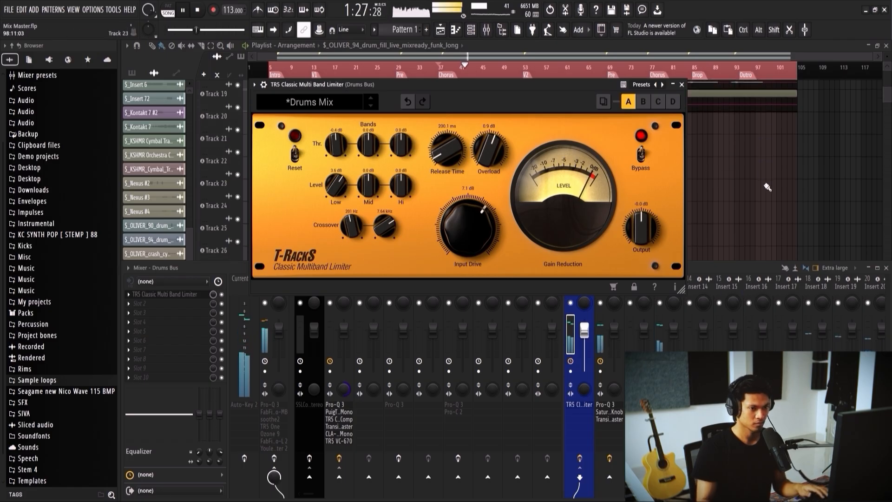
pyautogui.click(682, 84)
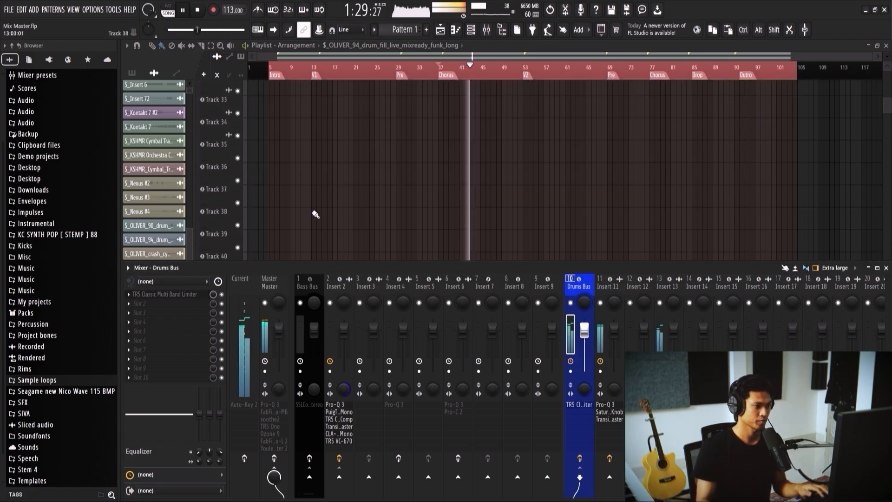
pyautogui.scroll(-7, 307, 214)
pyautogui.scroll(-5, 303, 215)
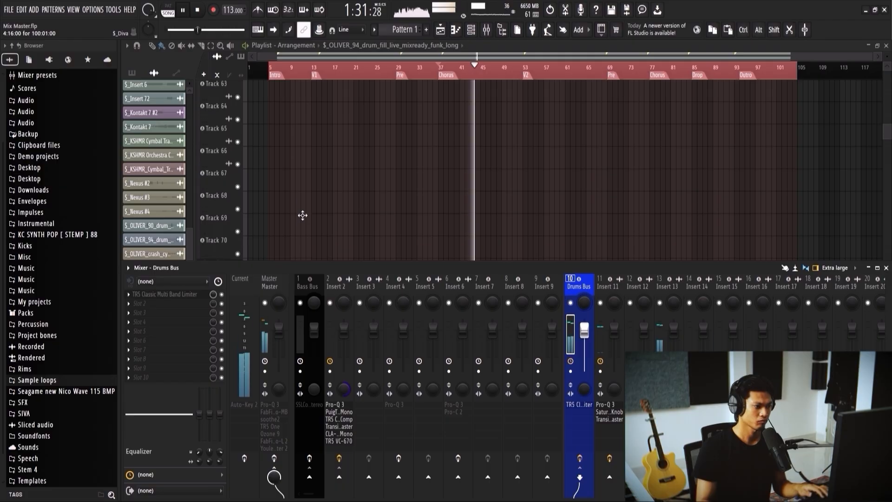
pyautogui.press('F9')
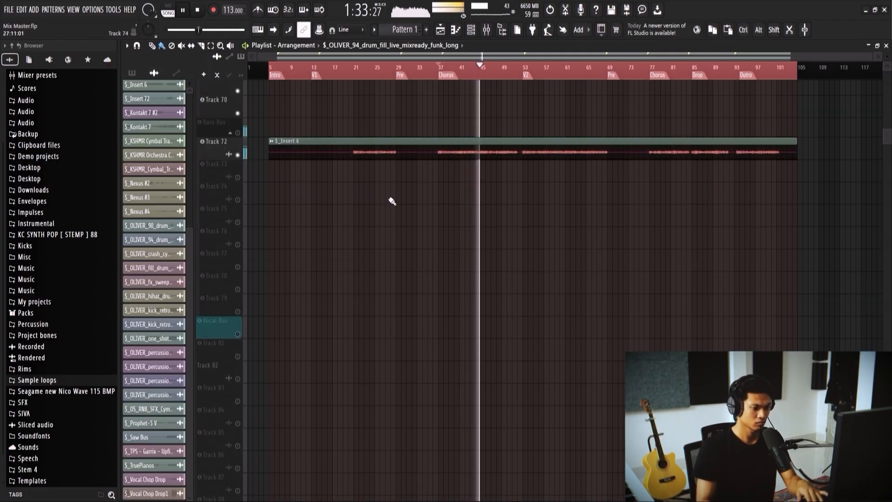
# Step: Examine the mixer inserts from the Bass Bus to the Instrument Bus while the drums, bass and instruments play
pyautogui.press('F9')
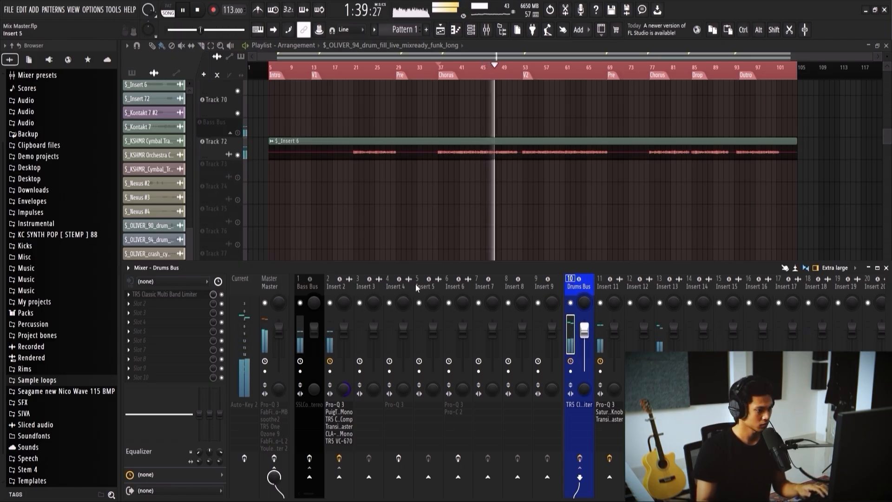
pyautogui.hscroll(3, 338, 288)
pyautogui.hscroll(12, 467, 283)
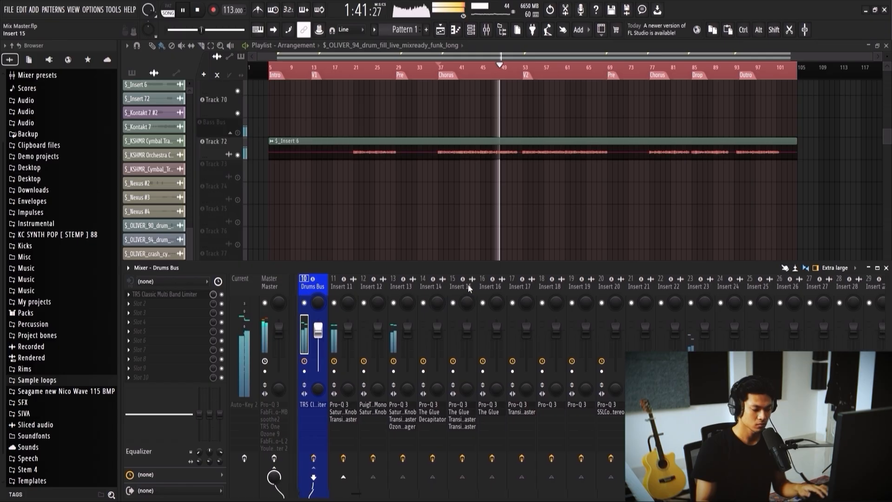
pyautogui.hscroll(6, 468, 285)
pyautogui.hscroll(9, 467, 285)
pyautogui.hscroll(6, 467, 285)
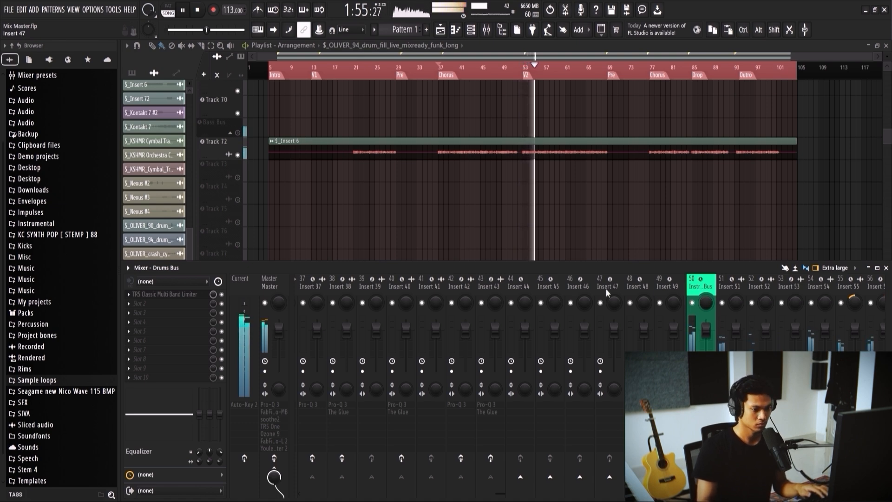
# Step: Lower the Drums Bus limiter's Output to -1.4 dB and select Insert 15 in the mixer
pyautogui.scroll(10, 599, 286)
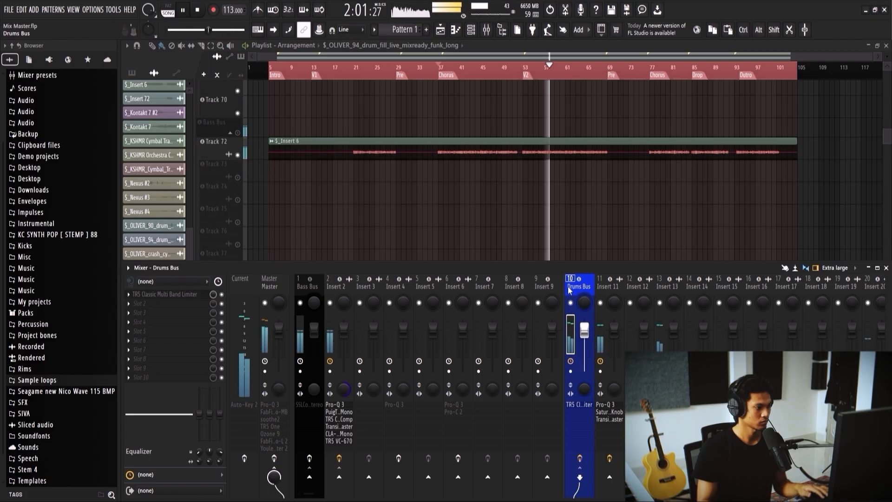
pyautogui.click(167, 294)
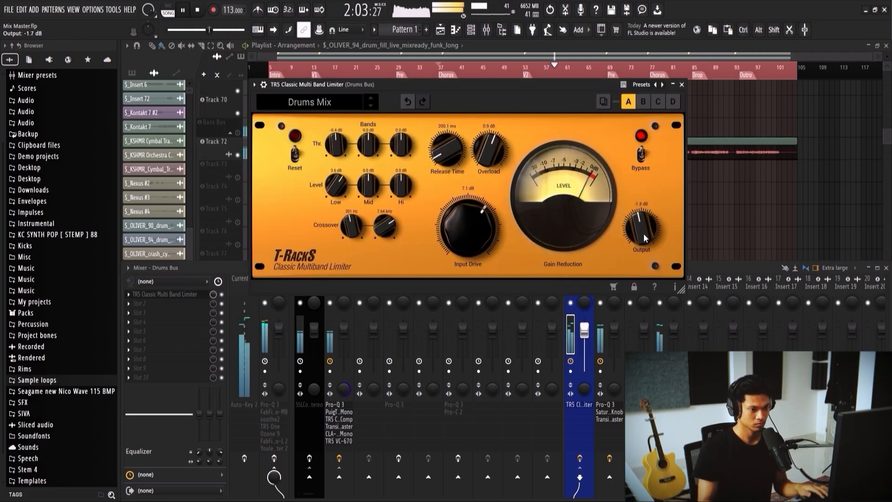
pyautogui.scroll(2, 643, 236)
pyautogui.scroll(2, 643, 236)
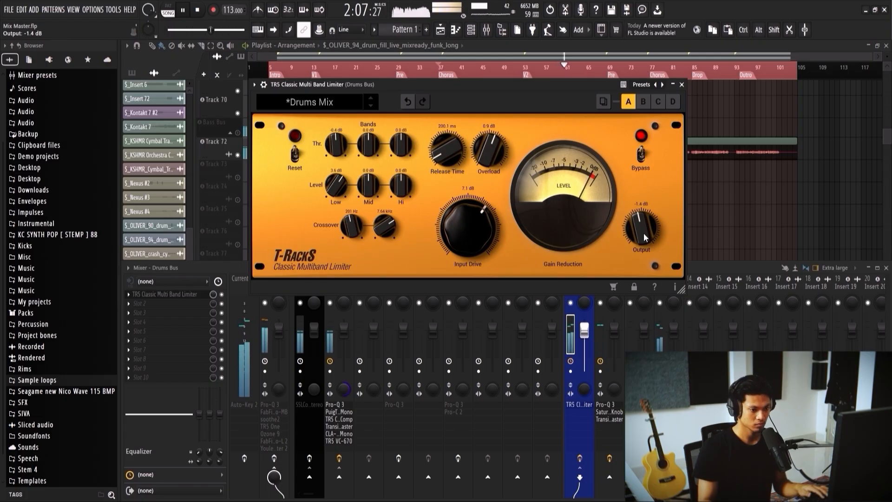
pyautogui.click(719, 287)
pyautogui.scroll(-3, 719, 286)
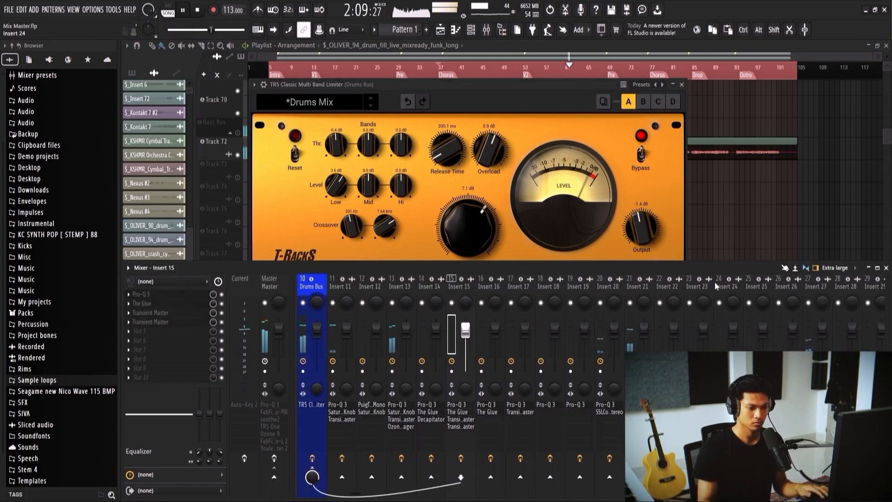
# Step: Check The Glue compressor on Insert 21 during playback and close both it and the Drums Bus limiter
pyautogui.click(636, 302)
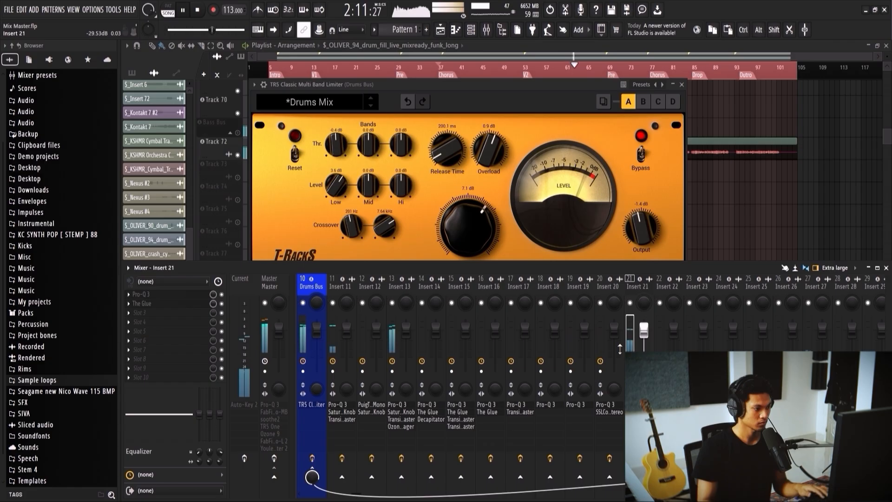
pyautogui.click(174, 304)
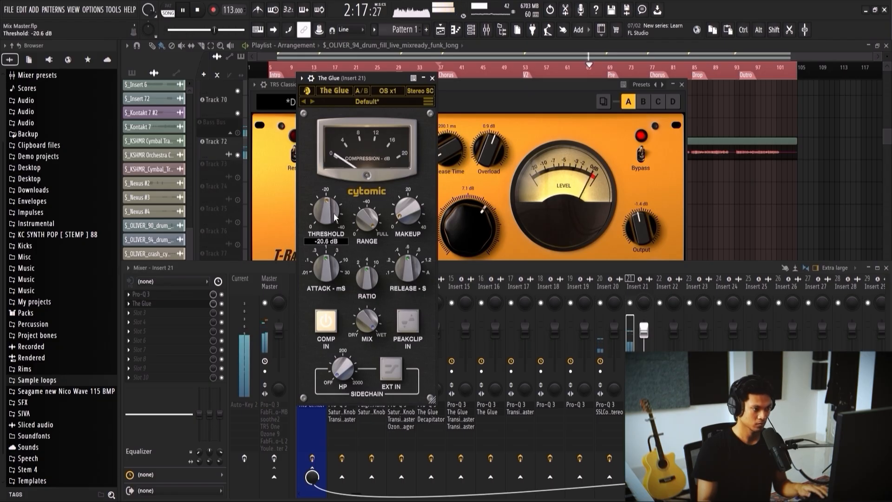
pyautogui.click(432, 78)
pyautogui.scroll(3, 598, 279)
pyautogui.scroll(3, 598, 279)
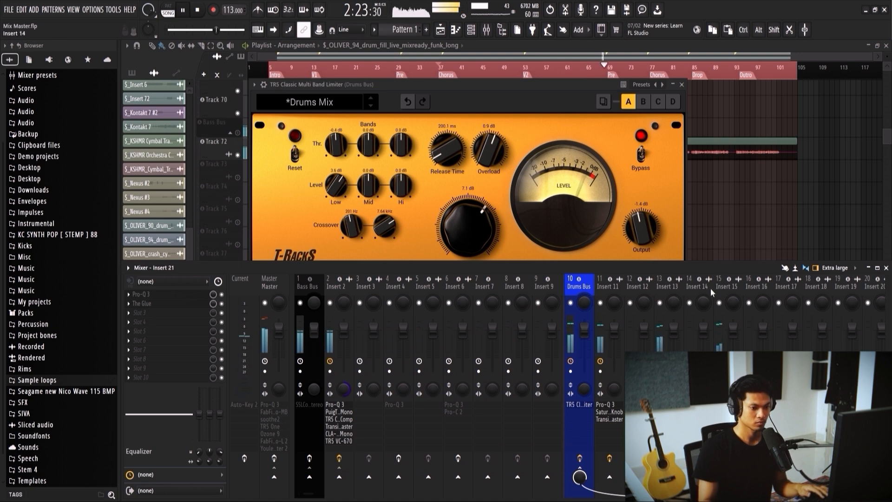
pyautogui.click(681, 85)
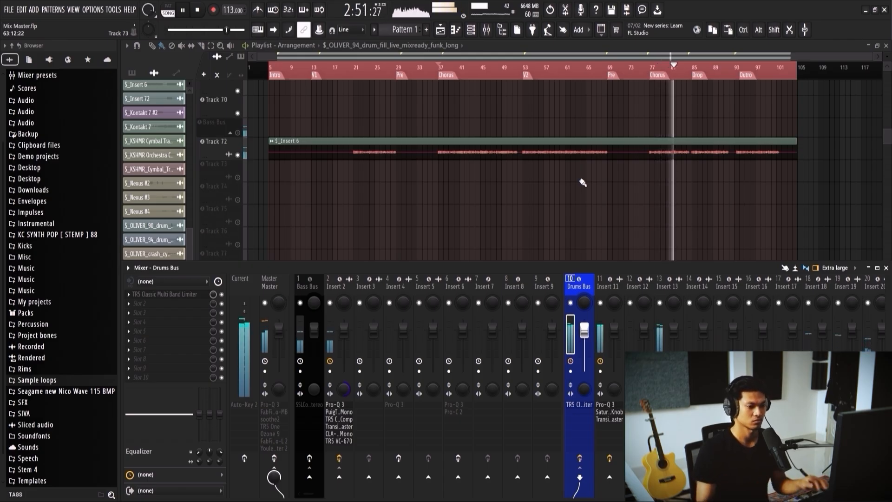
# Step: Examine the drum and instrument inserts in the mixer during playback and check the TR5 White 2A settings on Insert 63
pyautogui.hscroll(10, 628, 285)
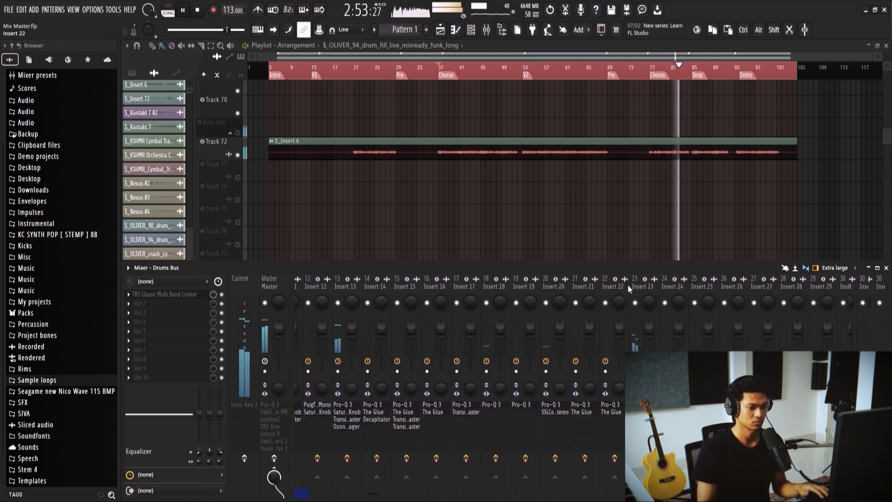
pyautogui.hscroll(7, 627, 285)
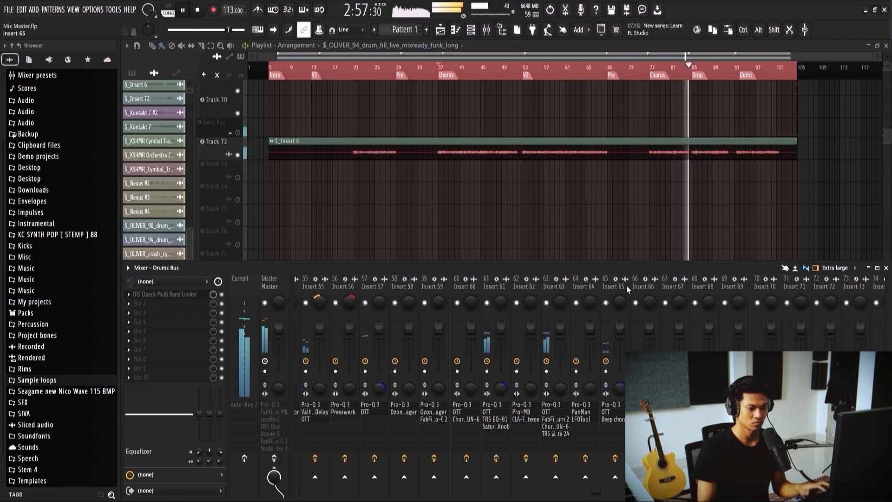
pyautogui.hscroll(-5, 627, 285)
pyautogui.hscroll(-12, 626, 285)
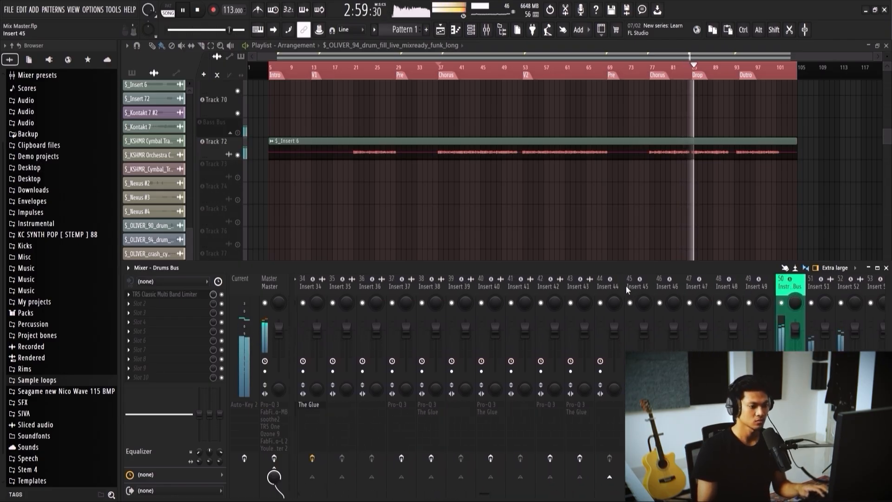
pyautogui.hscroll(10, 627, 286)
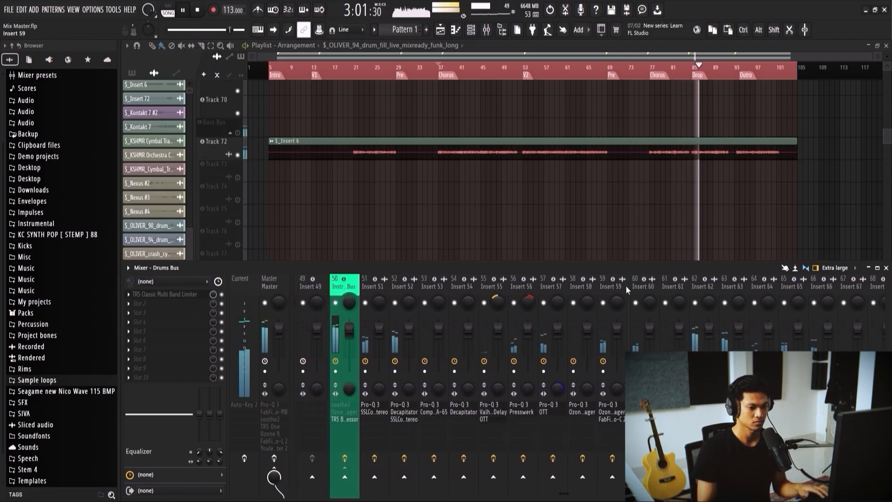
pyautogui.click(638, 287)
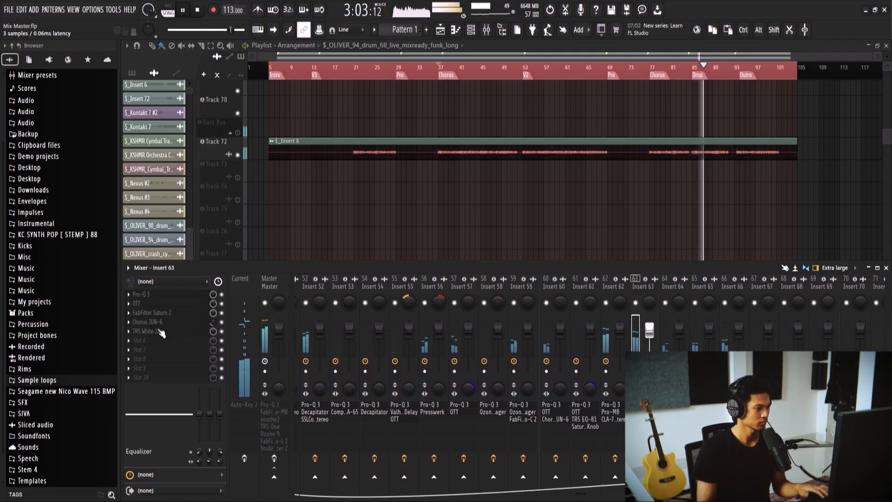
pyautogui.click(146, 331)
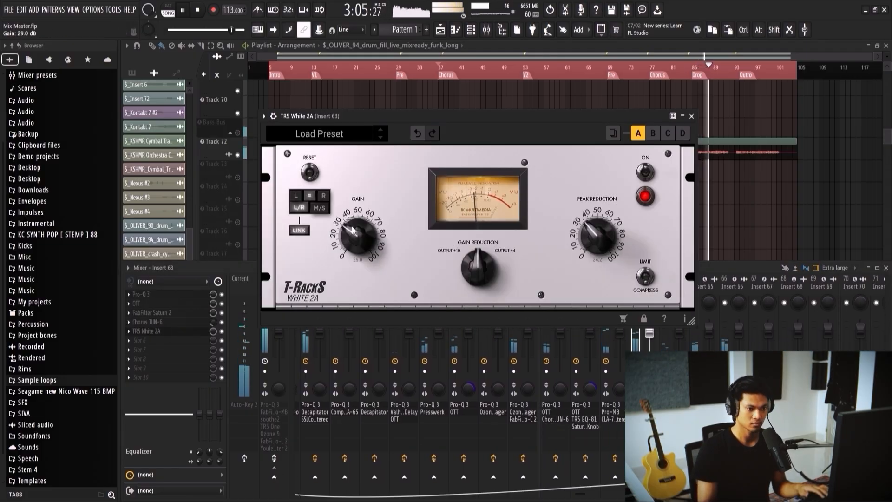
pyautogui.click(691, 116)
# Step: Review the instrument tracks in the playlist, set the Gain of Insert 63's TR5 White 2A to 30.5 dB, and stop playback
pyautogui.press('F9')
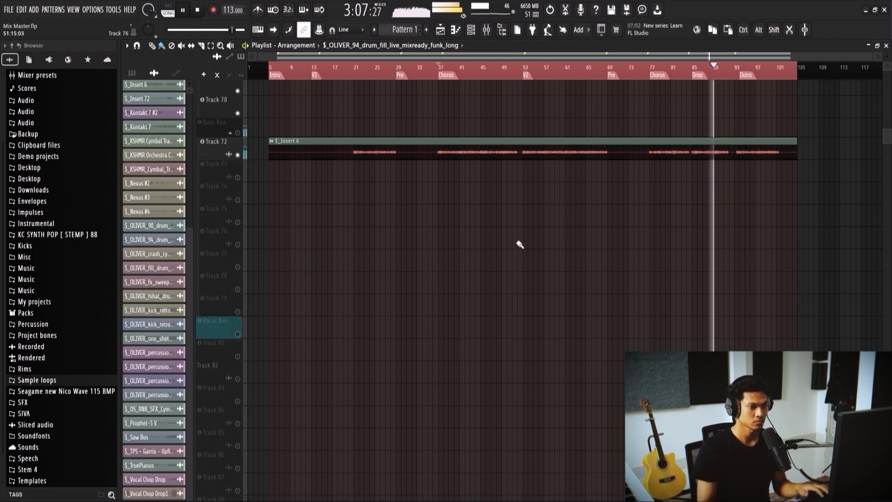
pyautogui.scroll(5, 514, 246)
pyautogui.scroll(1, 491, 240)
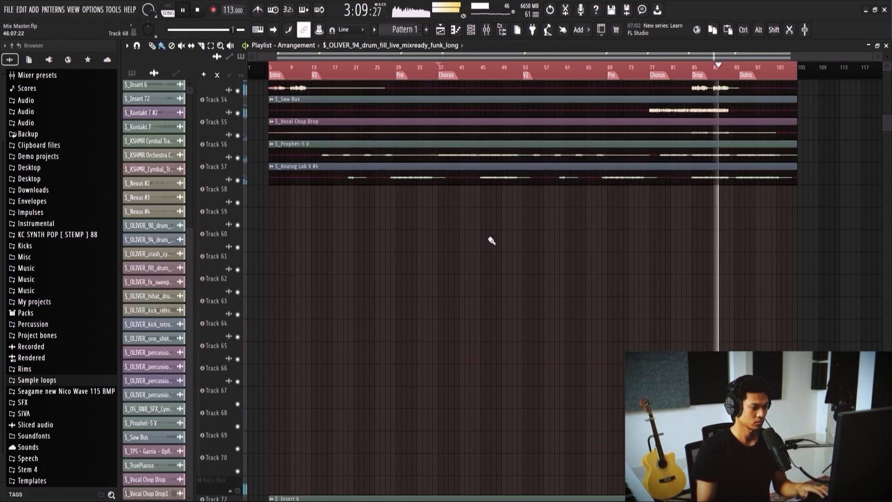
pyautogui.press('F9')
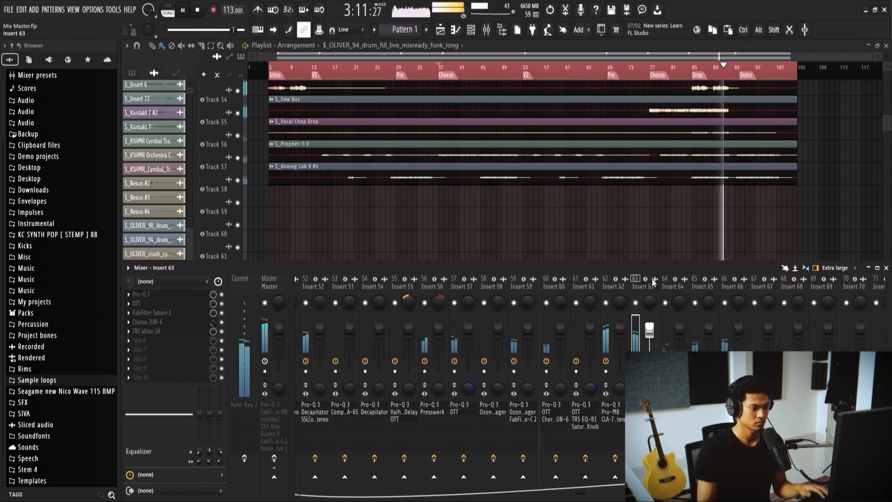
pyautogui.click(163, 331)
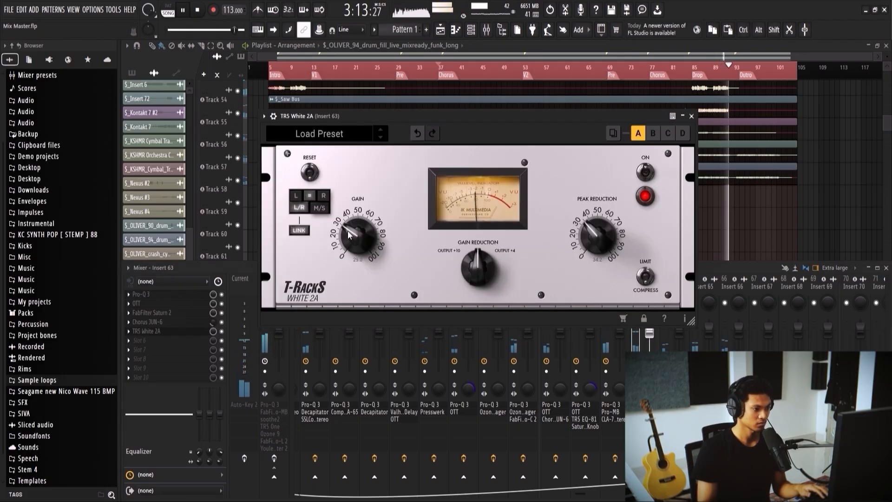
pyautogui.moveTo(349, 231); pyautogui.dragTo(349, 228)
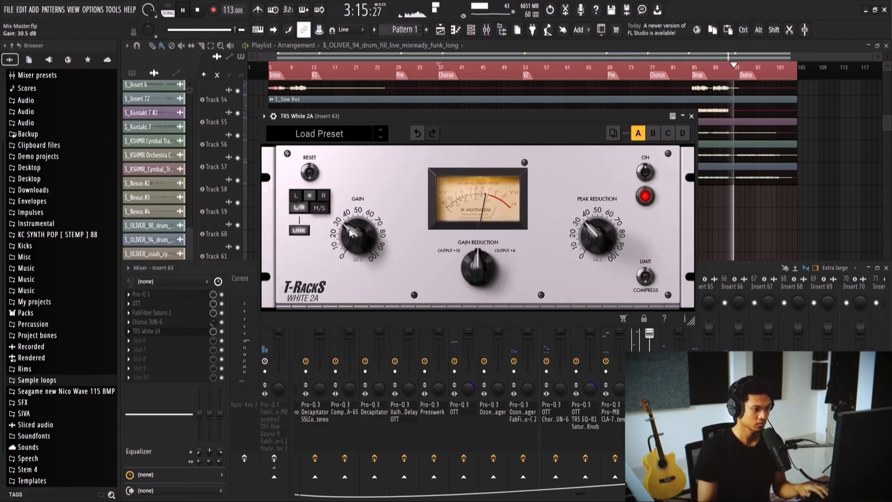
pyautogui.click(693, 116)
pyautogui.press('F9')
pyautogui.press('space')
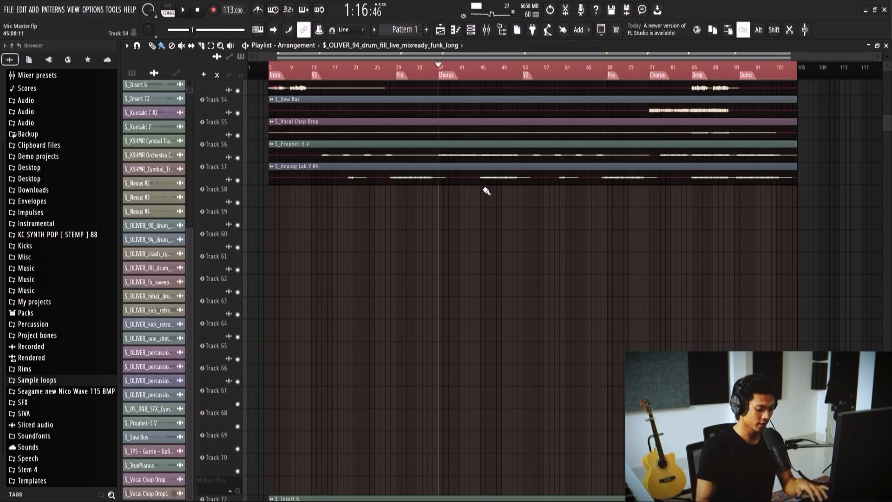
# Step: Select the Instrument Bus in the mixer and play the song from the first Chorus marker
pyautogui.press('F9')
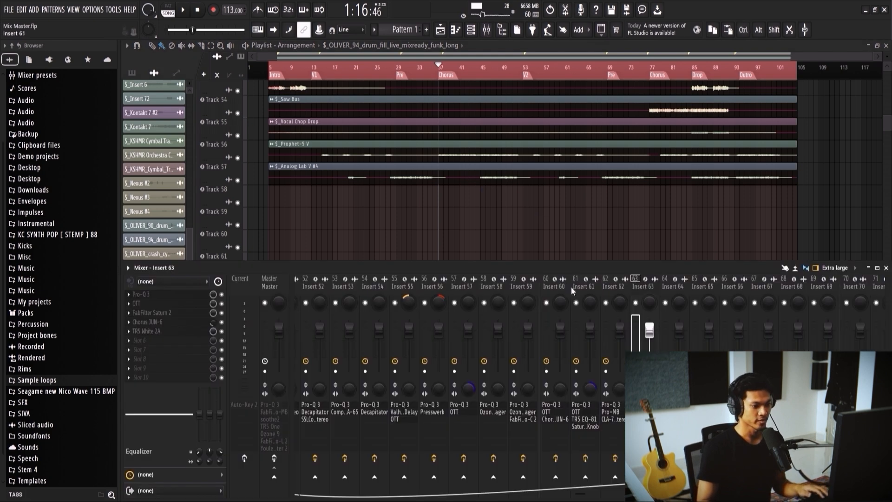
pyautogui.scroll(5, 573, 290)
pyautogui.scroll(-1, 575, 289)
pyautogui.click(620, 286)
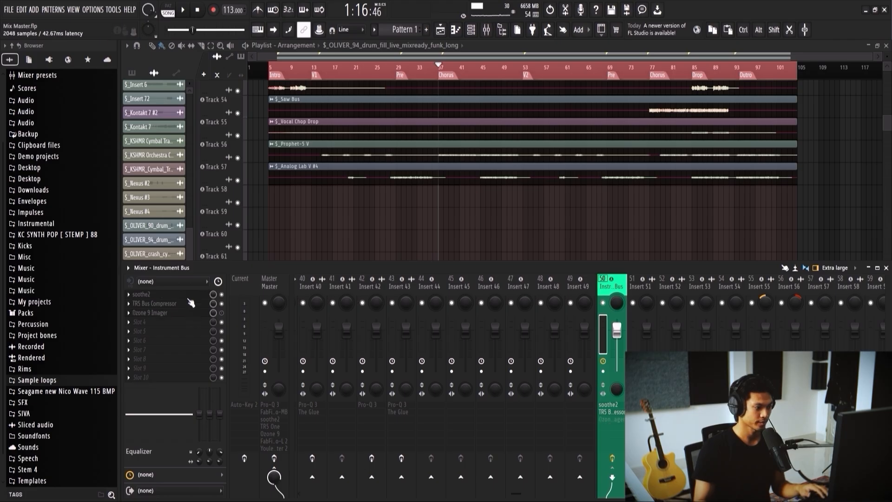
pyautogui.press('space')
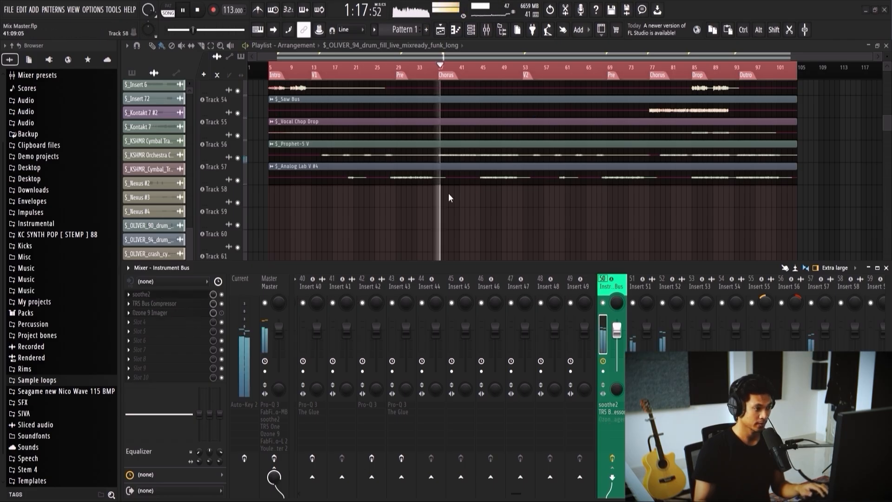
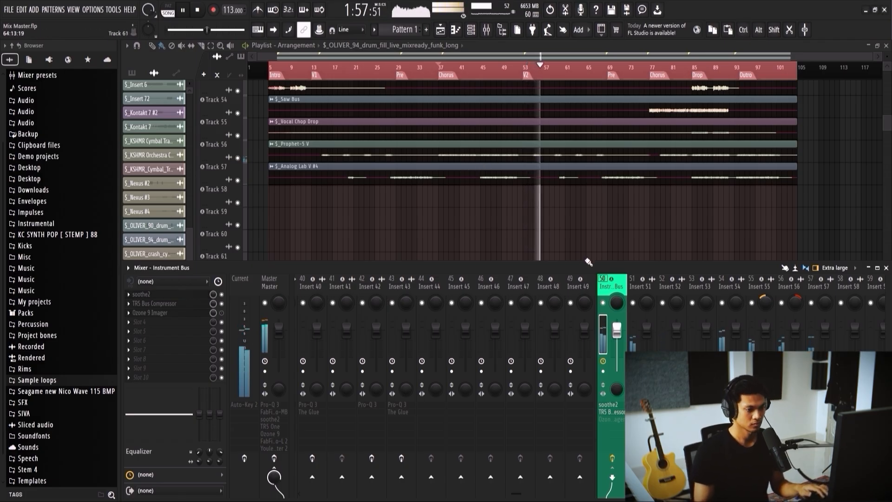
# Step: Set the Input Drive of the Drums Bus's TR5 Classic Multi Band Limiter to 4.7 dB during playback and close the plugin
pyautogui.scroll(6, 570, 282)
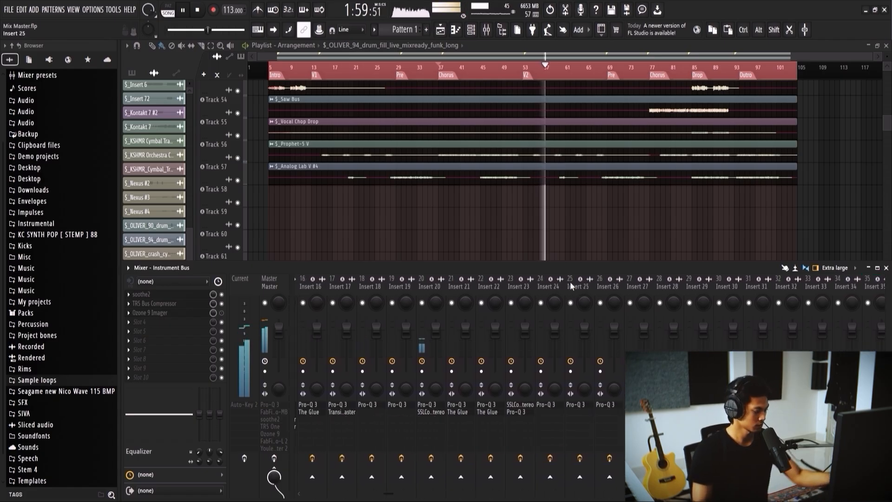
pyautogui.scroll(3, 570, 282)
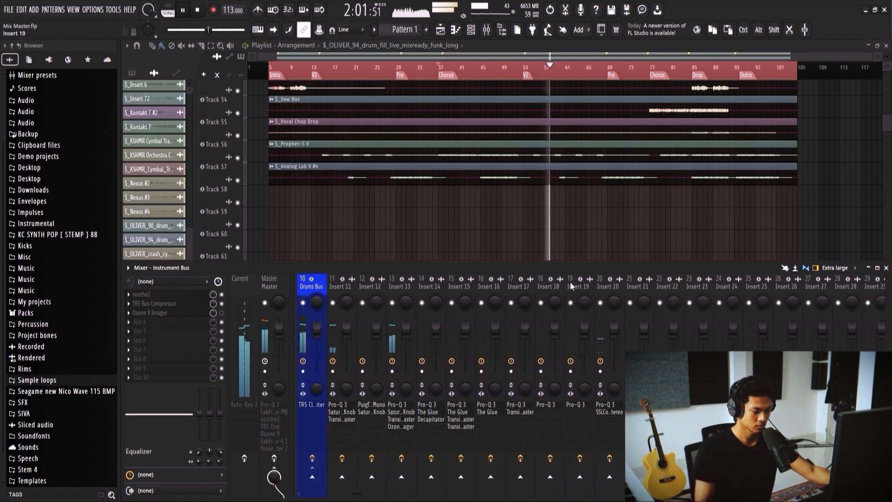
pyautogui.scroll(1, 549, 286)
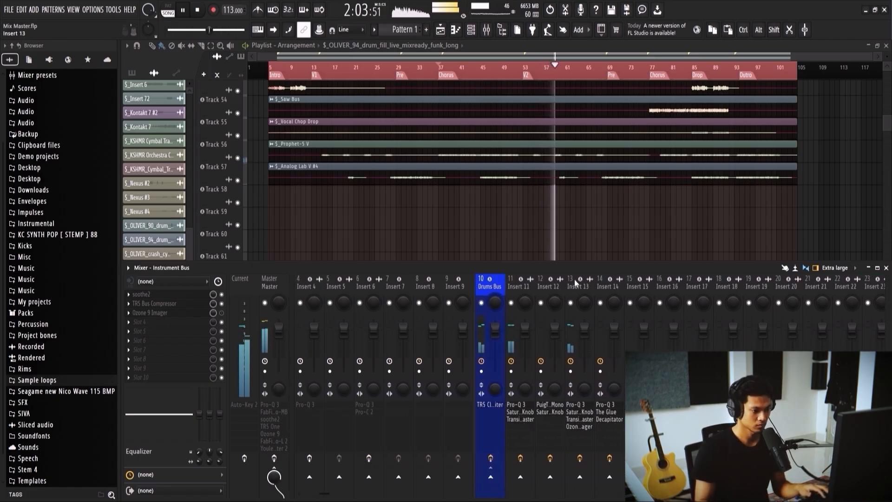
pyautogui.click(165, 295)
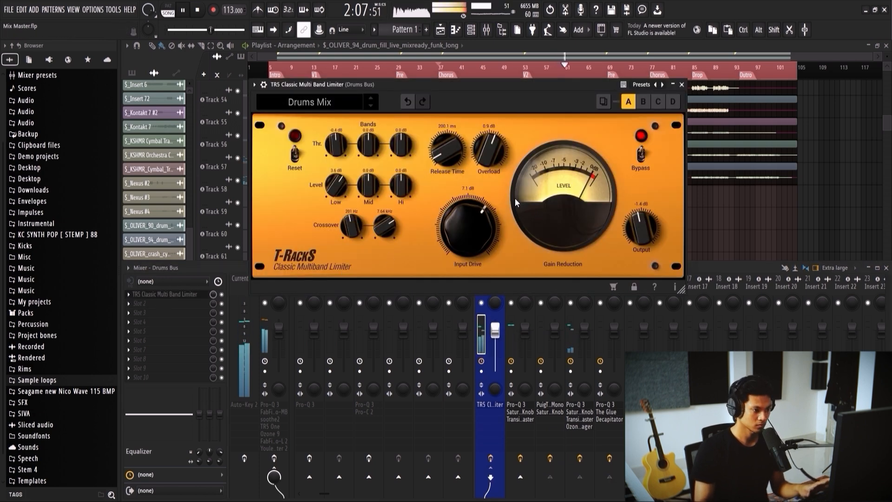
pyautogui.moveTo(469, 213); pyautogui.dragTo(469, 224)
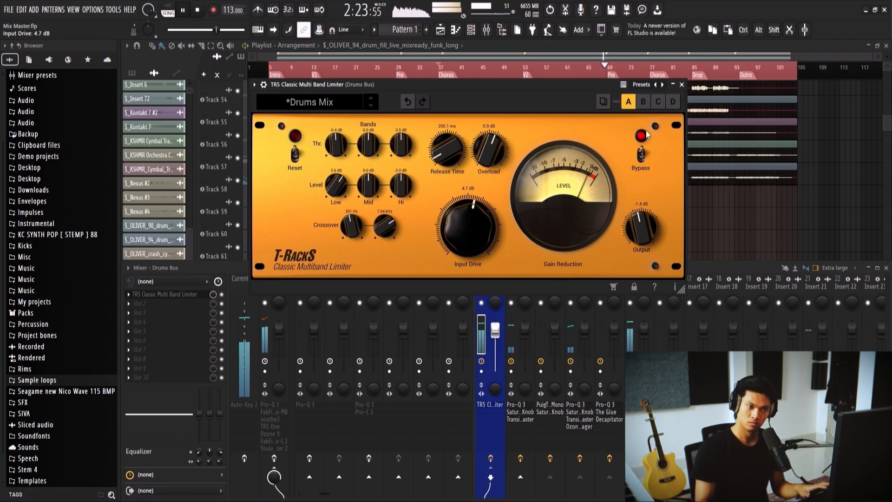
pyautogui.click(682, 86)
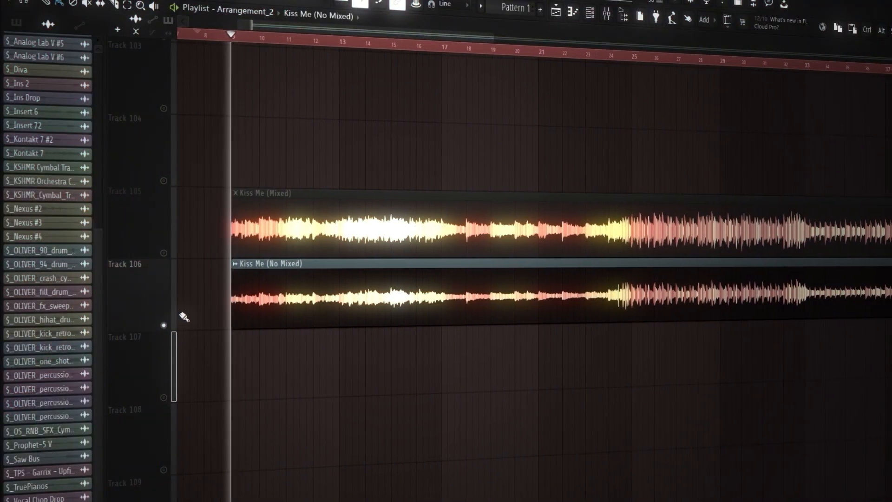
# Step: Compare the Kiss Me (Mixed) and Kiss Me (No Mixed) clips during playback by alternately soloing tracks 105 and 106 through the song
pyautogui.keyDown('ctrl'); pyautogui.click(165, 252); pyautogui.keyUp('ctrl')
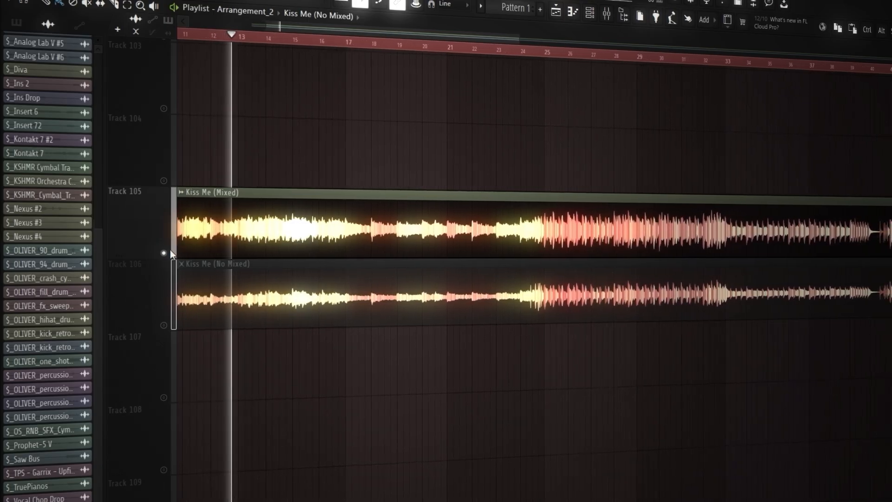
pyautogui.keyDown('ctrl'); pyautogui.click(164, 326); pyautogui.keyUp('ctrl')
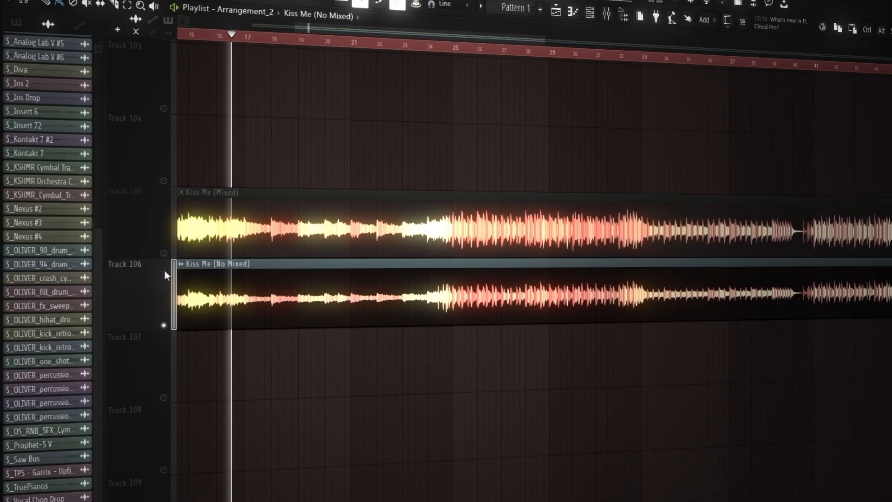
pyautogui.keyDown('ctrl'); pyautogui.click(164, 253); pyautogui.keyUp('ctrl')
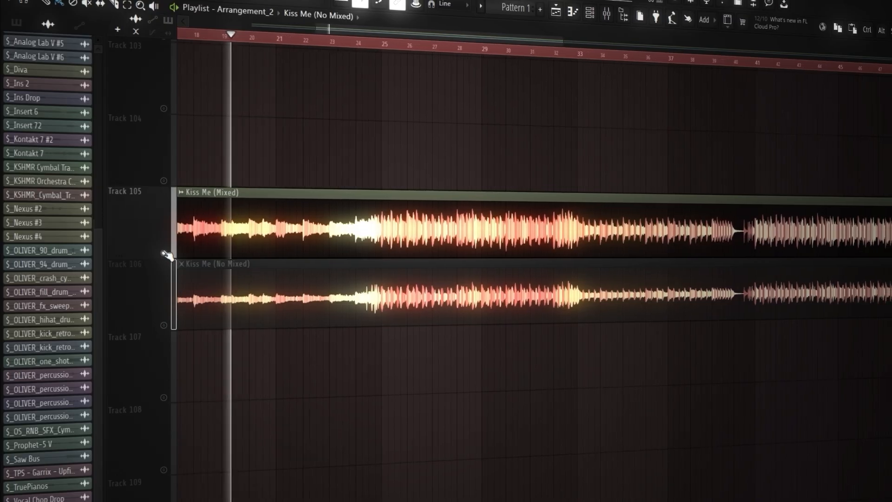
pyautogui.keyDown('ctrl'); pyautogui.click(164, 325); pyautogui.keyUp('ctrl')
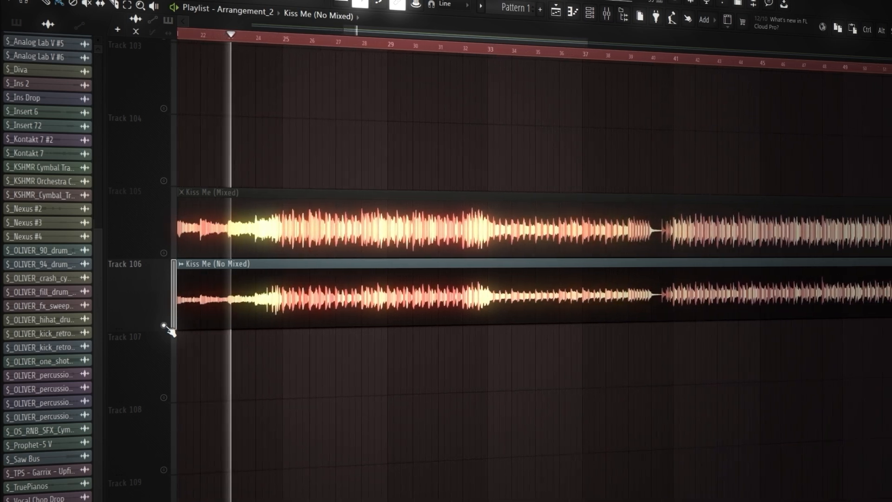
pyautogui.keyDown('ctrl'); pyautogui.click(163, 253); pyautogui.keyUp('ctrl')
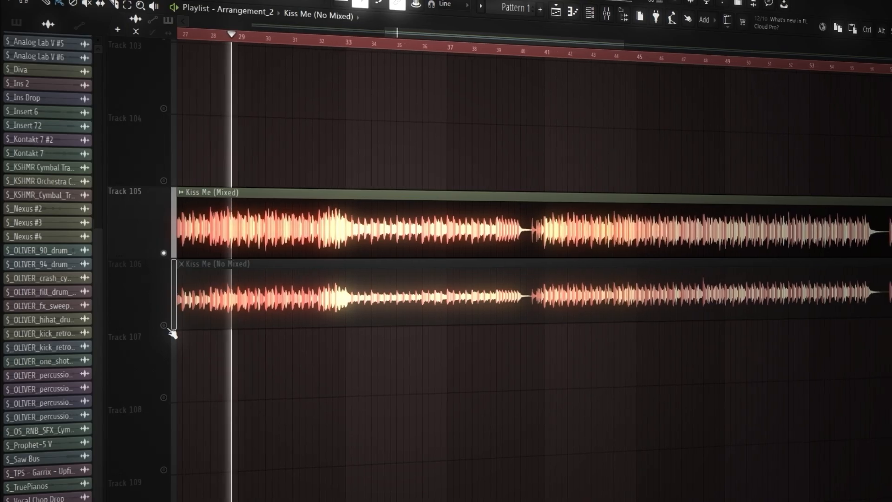
pyautogui.rightClick(166, 326)
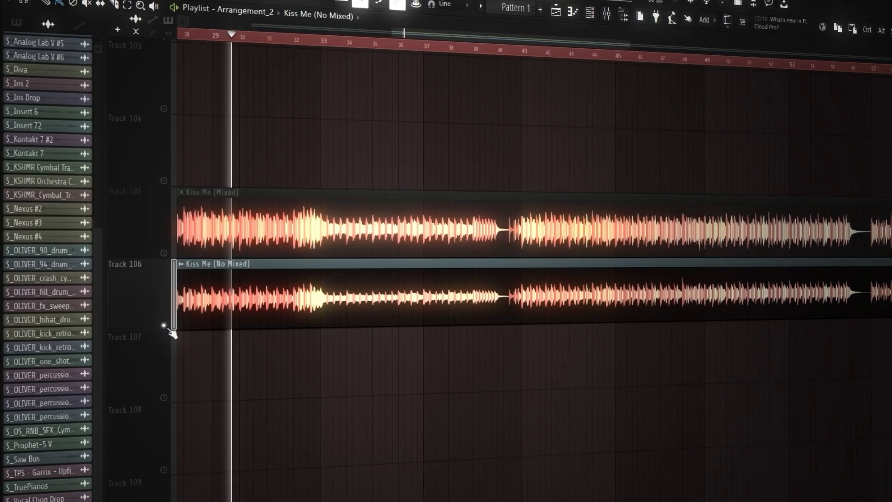
pyautogui.rightClick(164, 254)
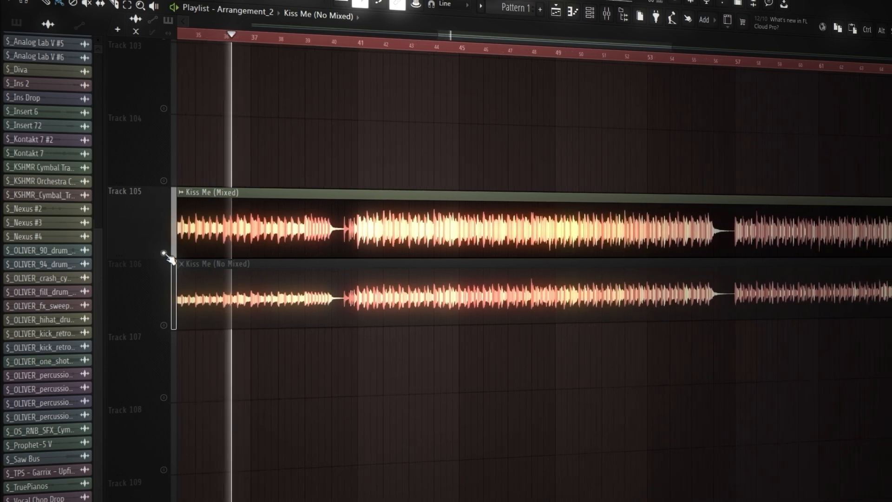
pyautogui.click(164, 325)
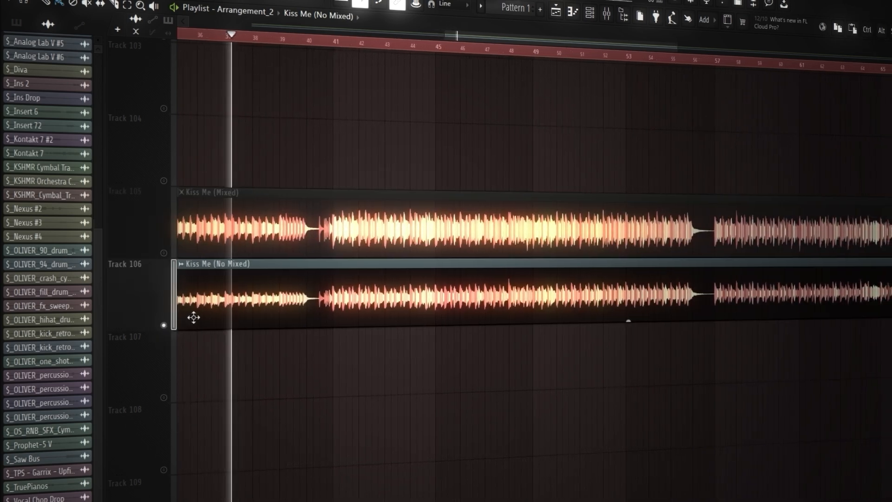
pyautogui.click(164, 253)
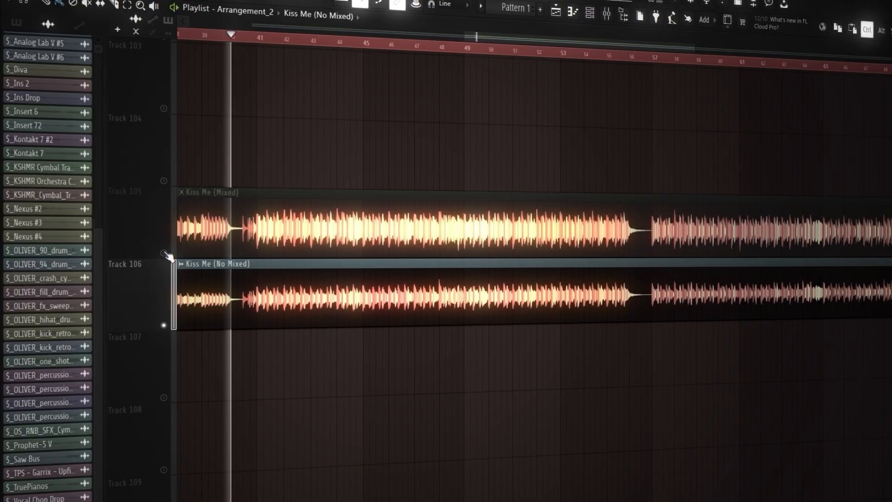
pyautogui.keyDown('ctrl'); pyautogui.click(164, 253); pyautogui.keyUp('ctrl')
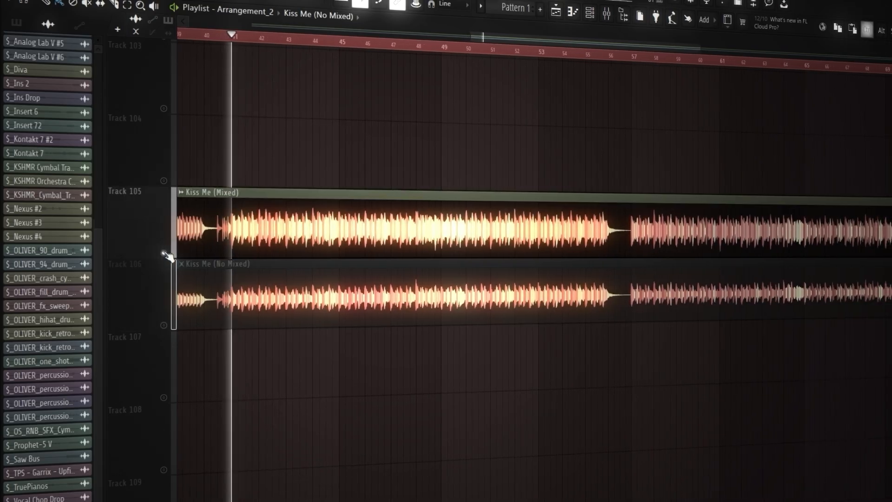
pyautogui.keyDown('ctrl'); pyautogui.click(165, 325); pyautogui.keyUp('ctrl')
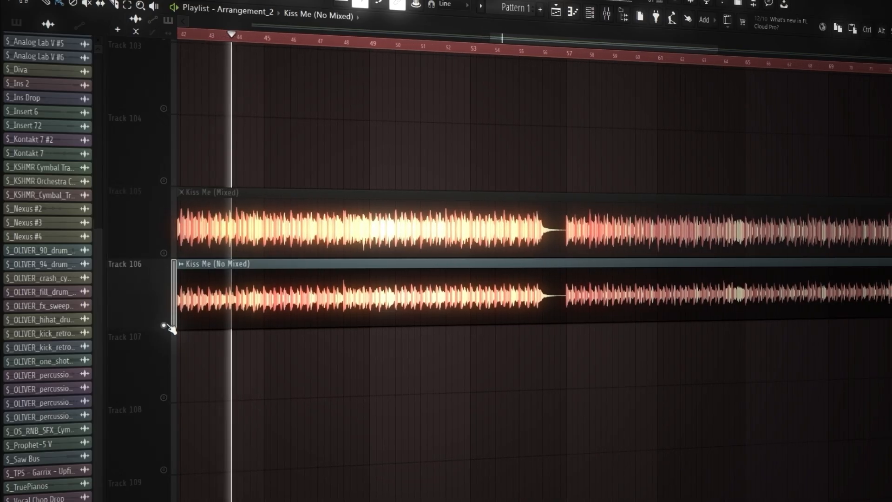
pyautogui.keyDown('ctrl'); pyautogui.click(163, 254); pyautogui.keyUp('ctrl')
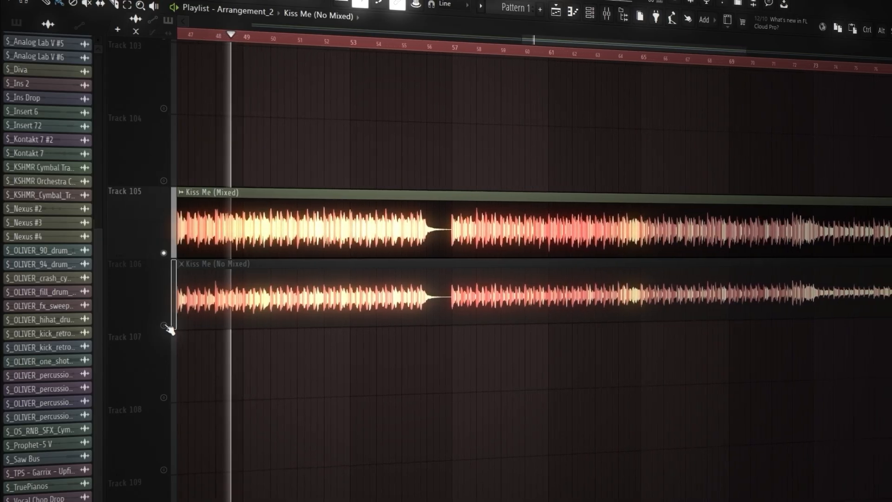
pyautogui.keyDown('ctrl'); pyautogui.click(165, 327); pyautogui.keyUp('ctrl')
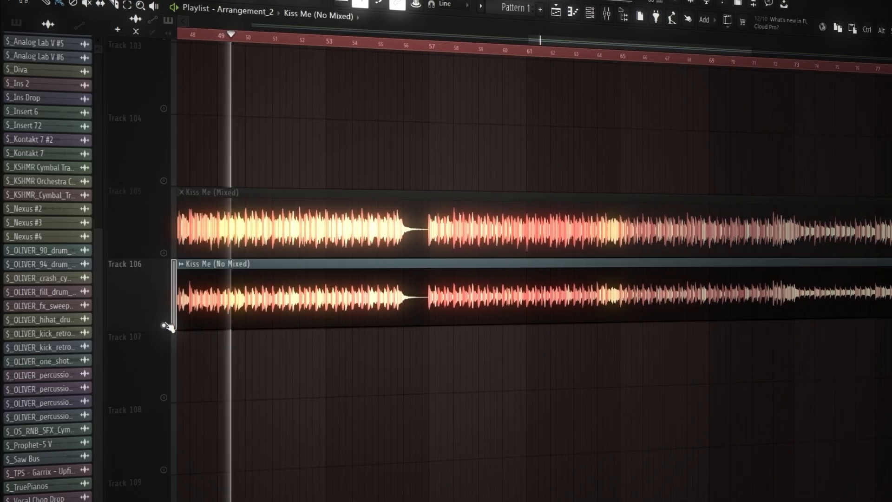
pyautogui.keyDown('ctrl'); pyautogui.click(163, 253); pyautogui.keyUp('ctrl')
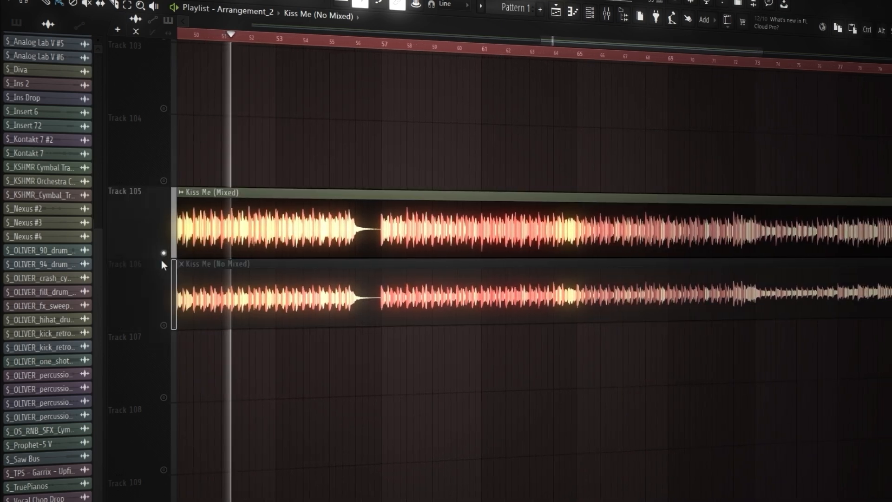
pyautogui.keyDown('ctrl'); pyautogui.click(165, 326); pyautogui.keyUp('ctrl')
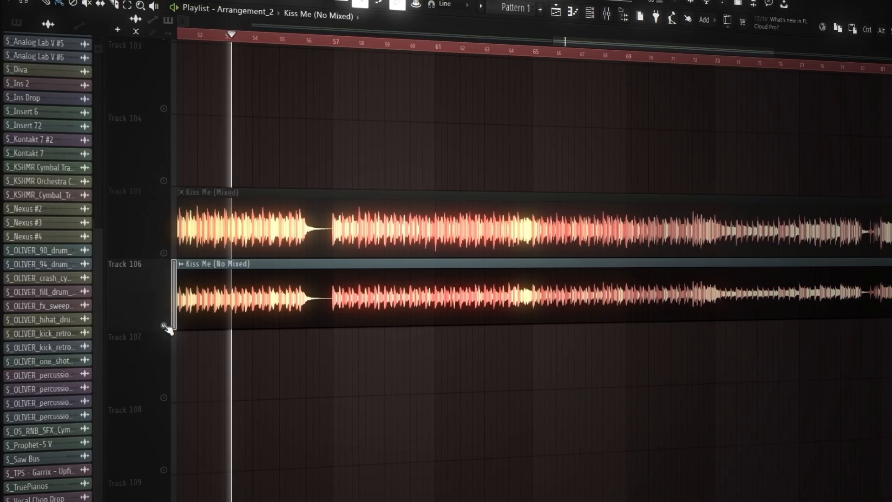
pyautogui.rightClick(164, 252)
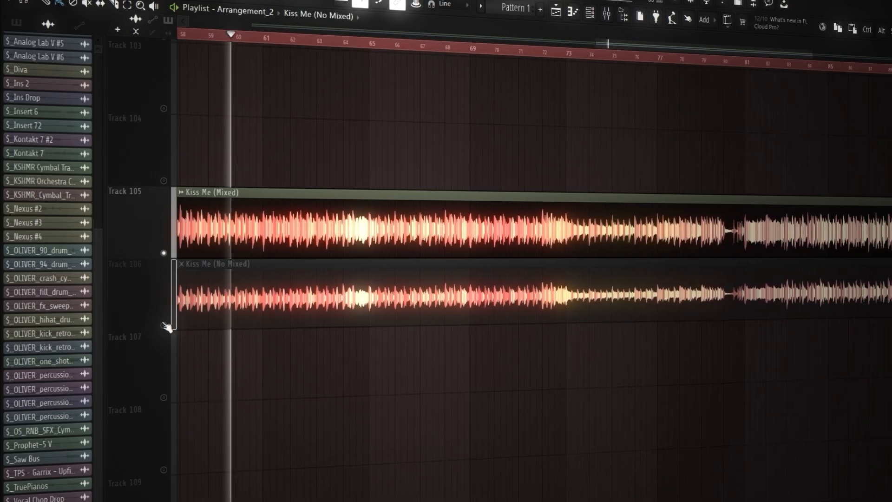
pyautogui.keyDown('ctrl'); pyautogui.click(164, 325); pyautogui.keyUp('ctrl')
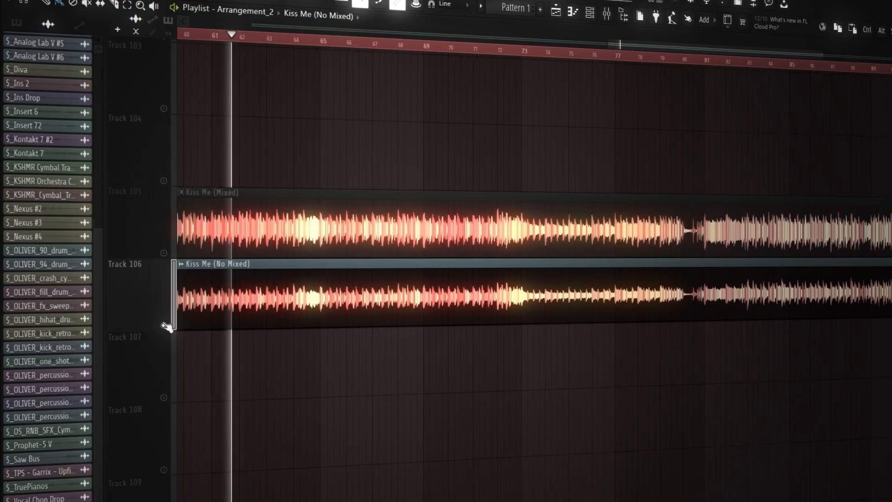
pyautogui.rightClick(165, 256)
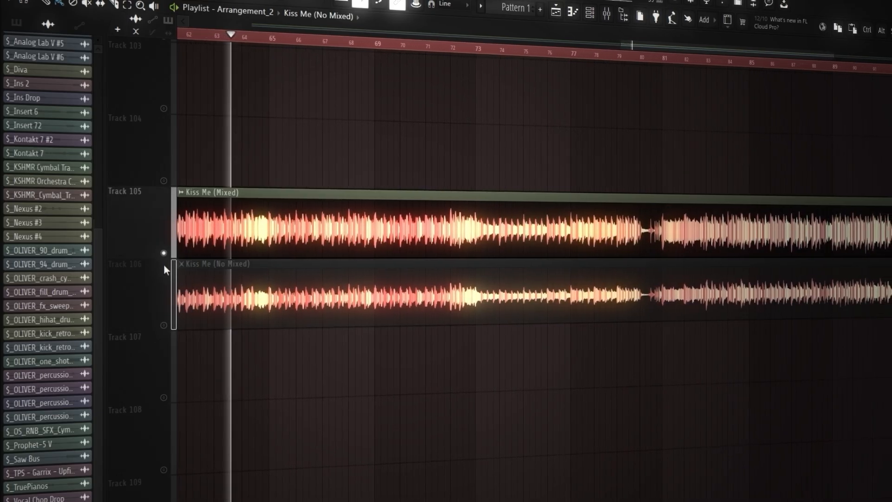
pyautogui.rightClick(168, 327)
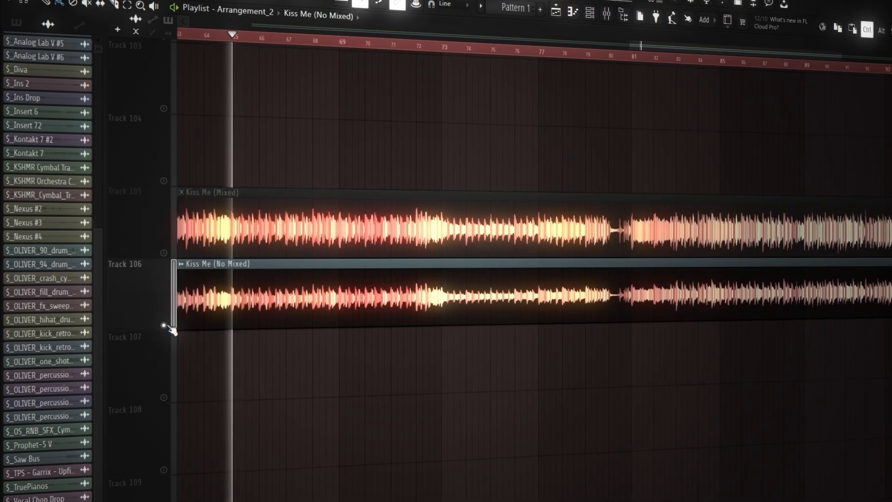
pyautogui.keyDown('ctrl'); pyautogui.click(165, 254); pyautogui.keyUp('ctrl')
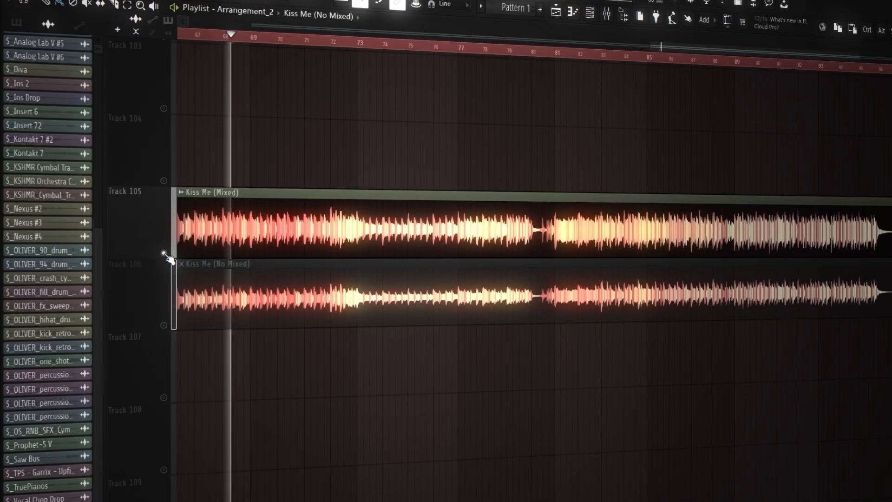
pyautogui.rightClick(165, 325)
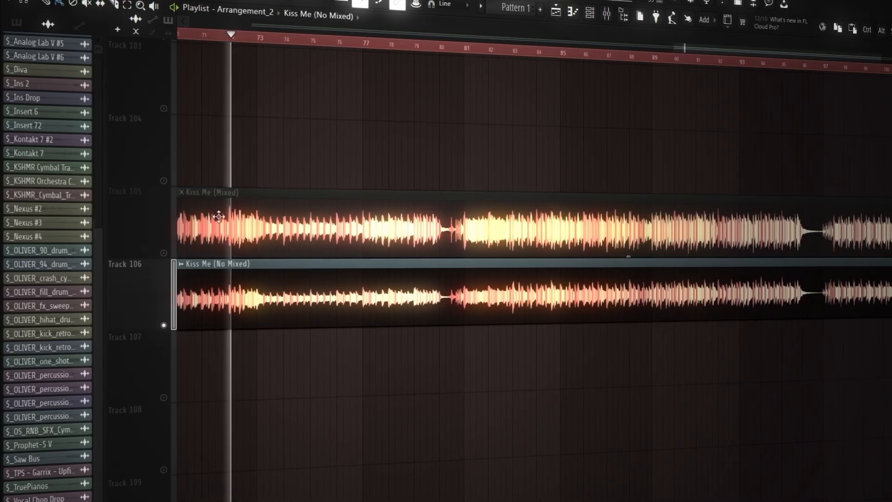
pyautogui.keyDown('ctrl'); pyautogui.click(168, 254); pyautogui.keyUp('ctrl')
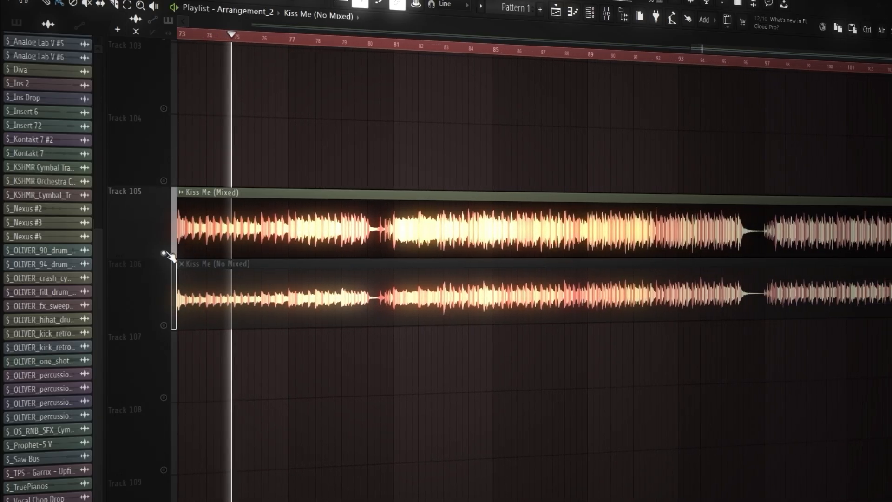
pyautogui.keyDown('ctrl'); pyautogui.click(164, 326); pyautogui.keyUp('ctrl')
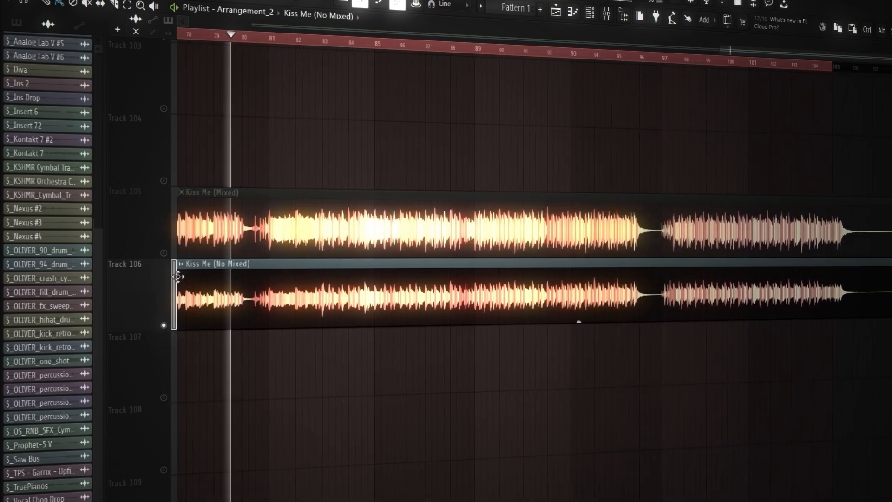
pyautogui.keyDown('ctrl'); pyautogui.click(166, 254); pyautogui.keyUp('ctrl')
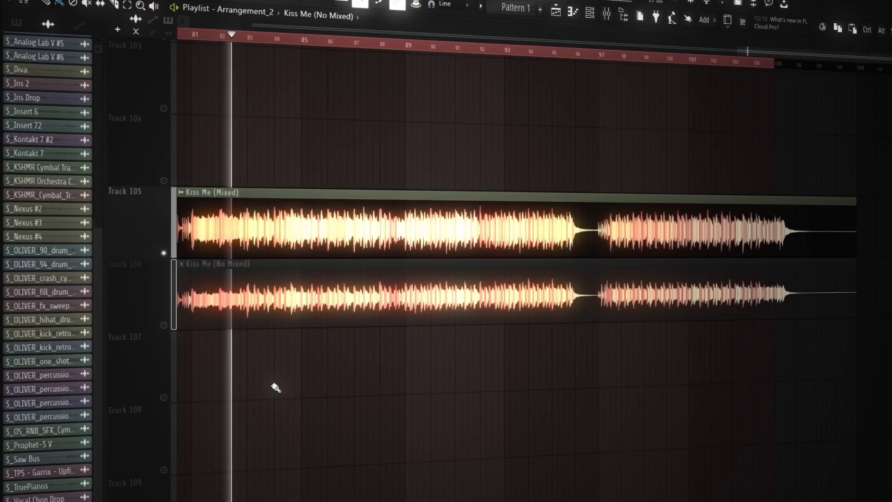
pyautogui.keyDown('ctrl'); pyautogui.click(165, 326); pyautogui.keyUp('ctrl')
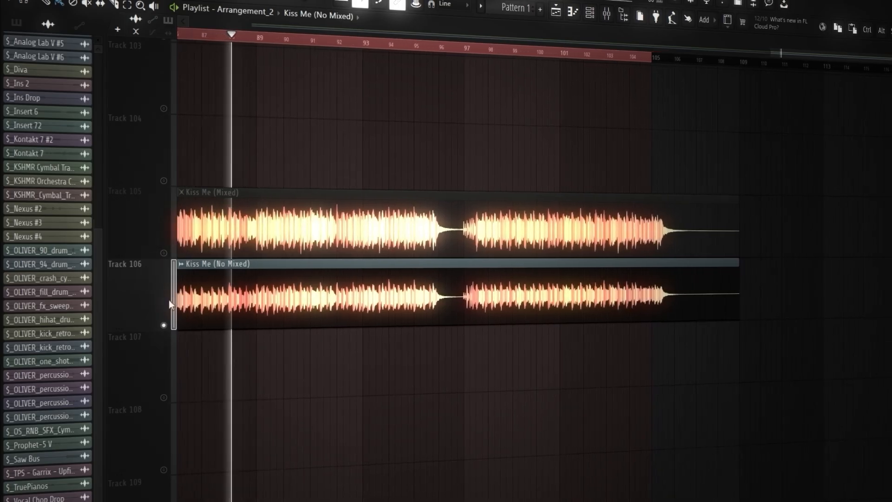
pyautogui.rightClick(164, 253)
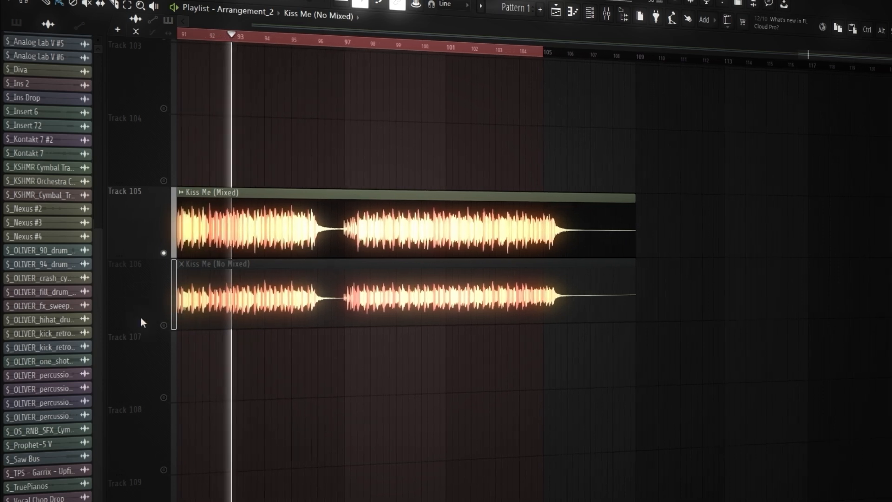
pyautogui.keyDown('ctrl'); pyautogui.click(165, 326); pyautogui.keyUp('ctrl')
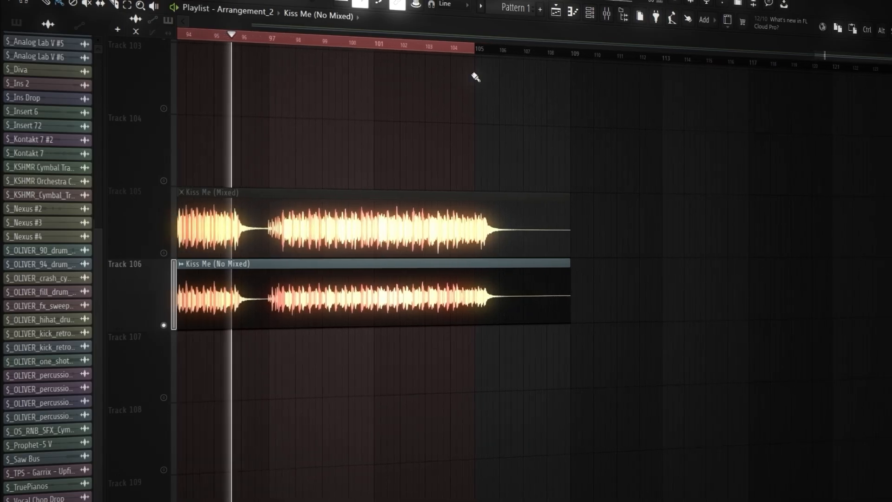
# Step: Extend the playlist's time selection to bar 109, compare the mixed and unmixed tracks over the ending, and clear the clip selection
pyautogui.moveTo(474, 55); pyautogui.dragTo(571, 66)
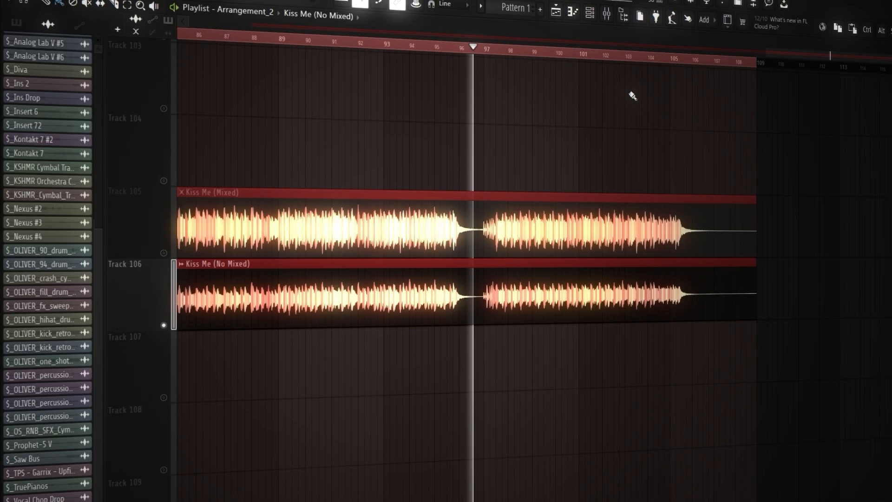
pyautogui.click(163, 252)
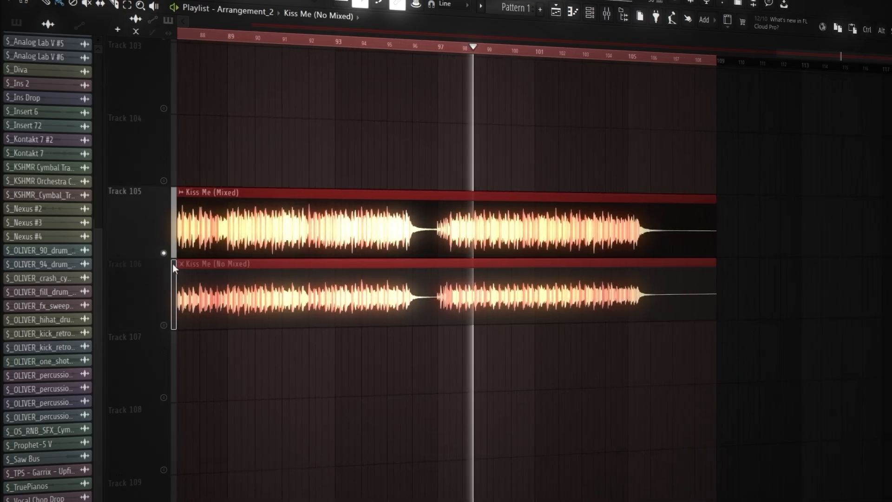
pyautogui.rightClick(165, 326)
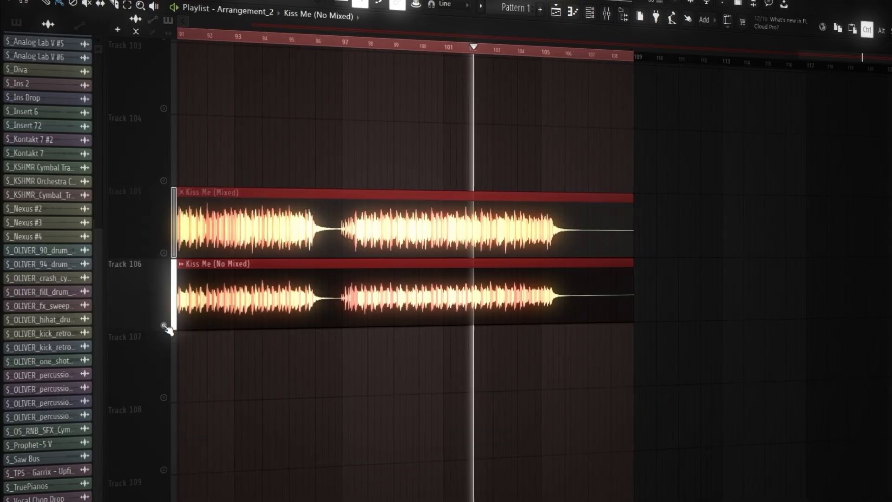
pyautogui.click(225, 358)
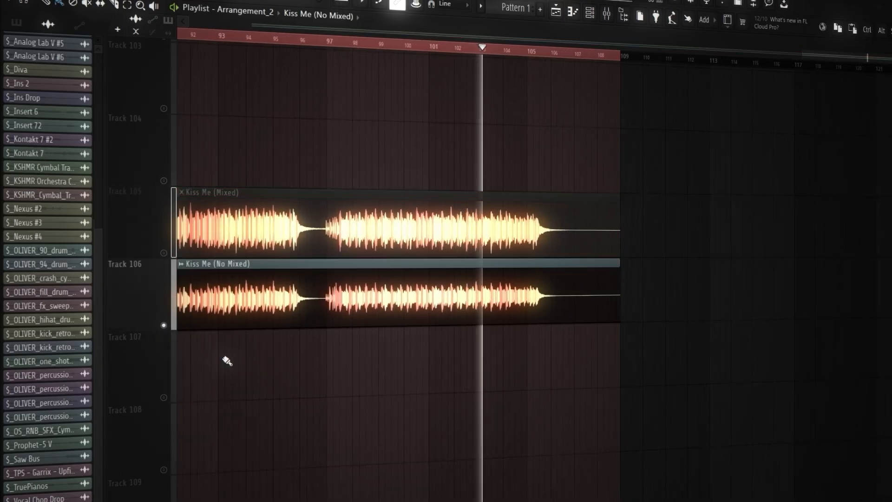